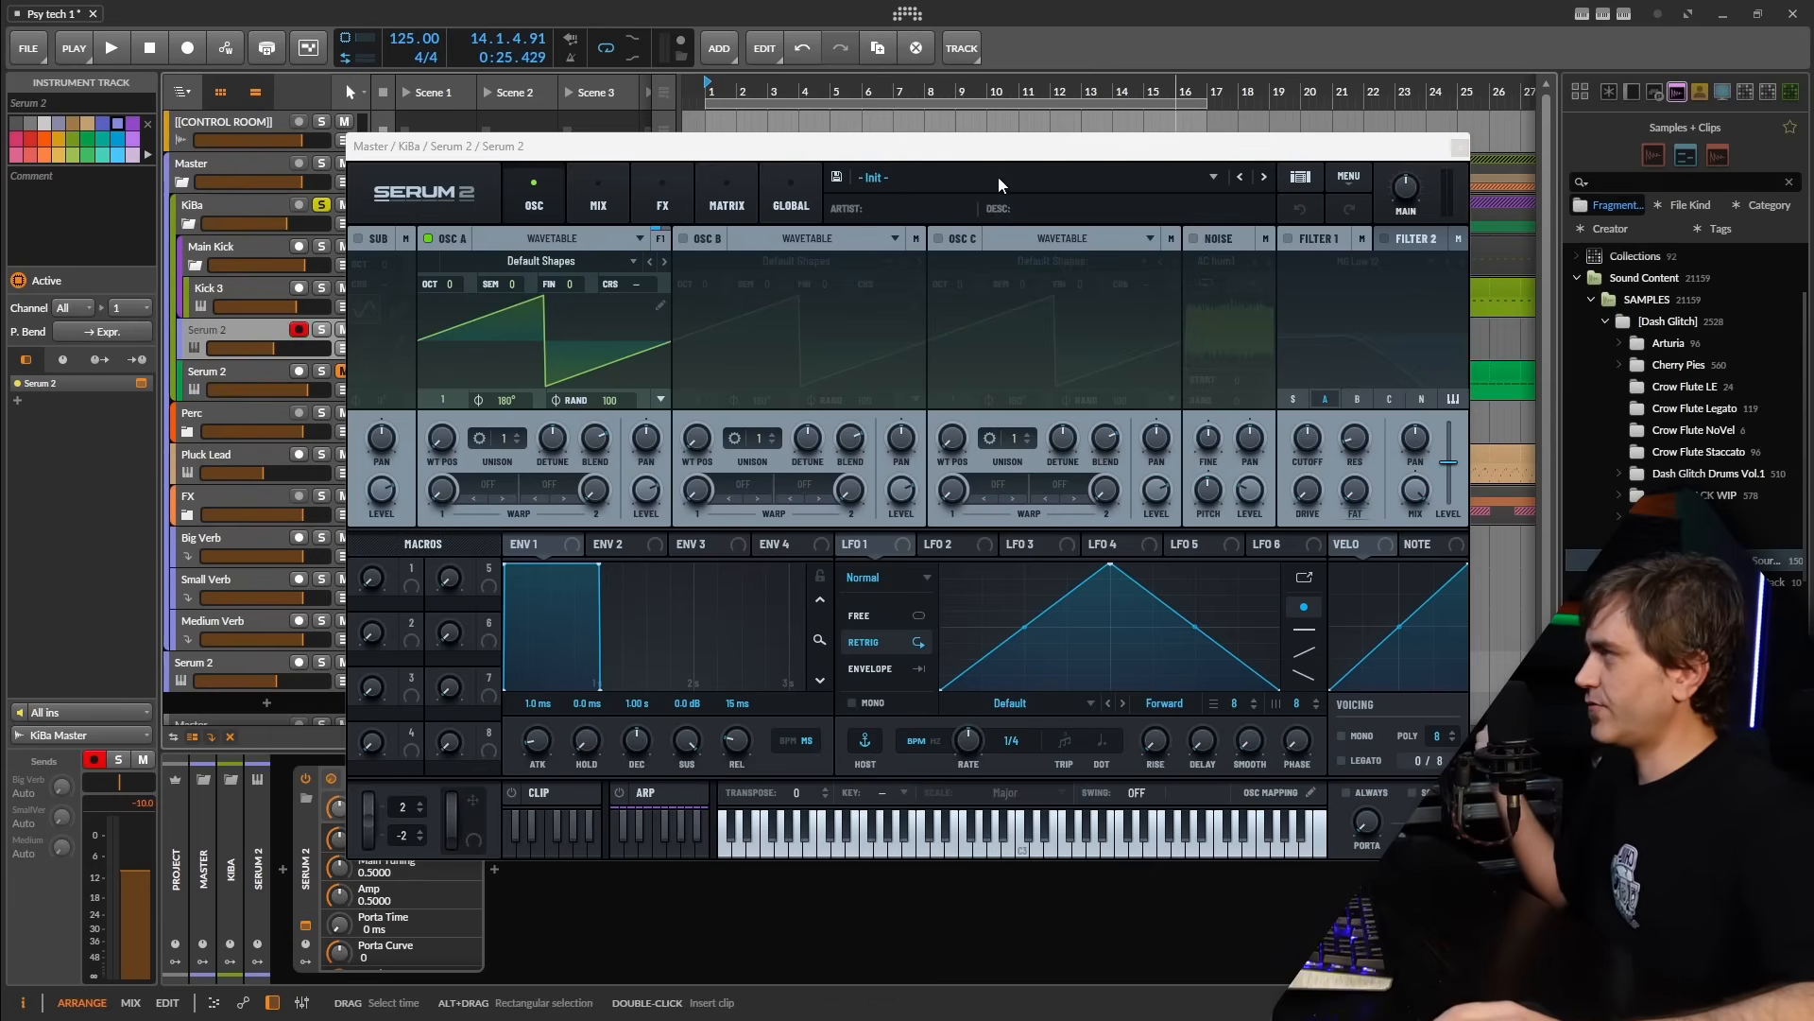
# Switch off oscillator A in the Serum 2 synth and close the plug-in window
pyautogui.click(428, 238)
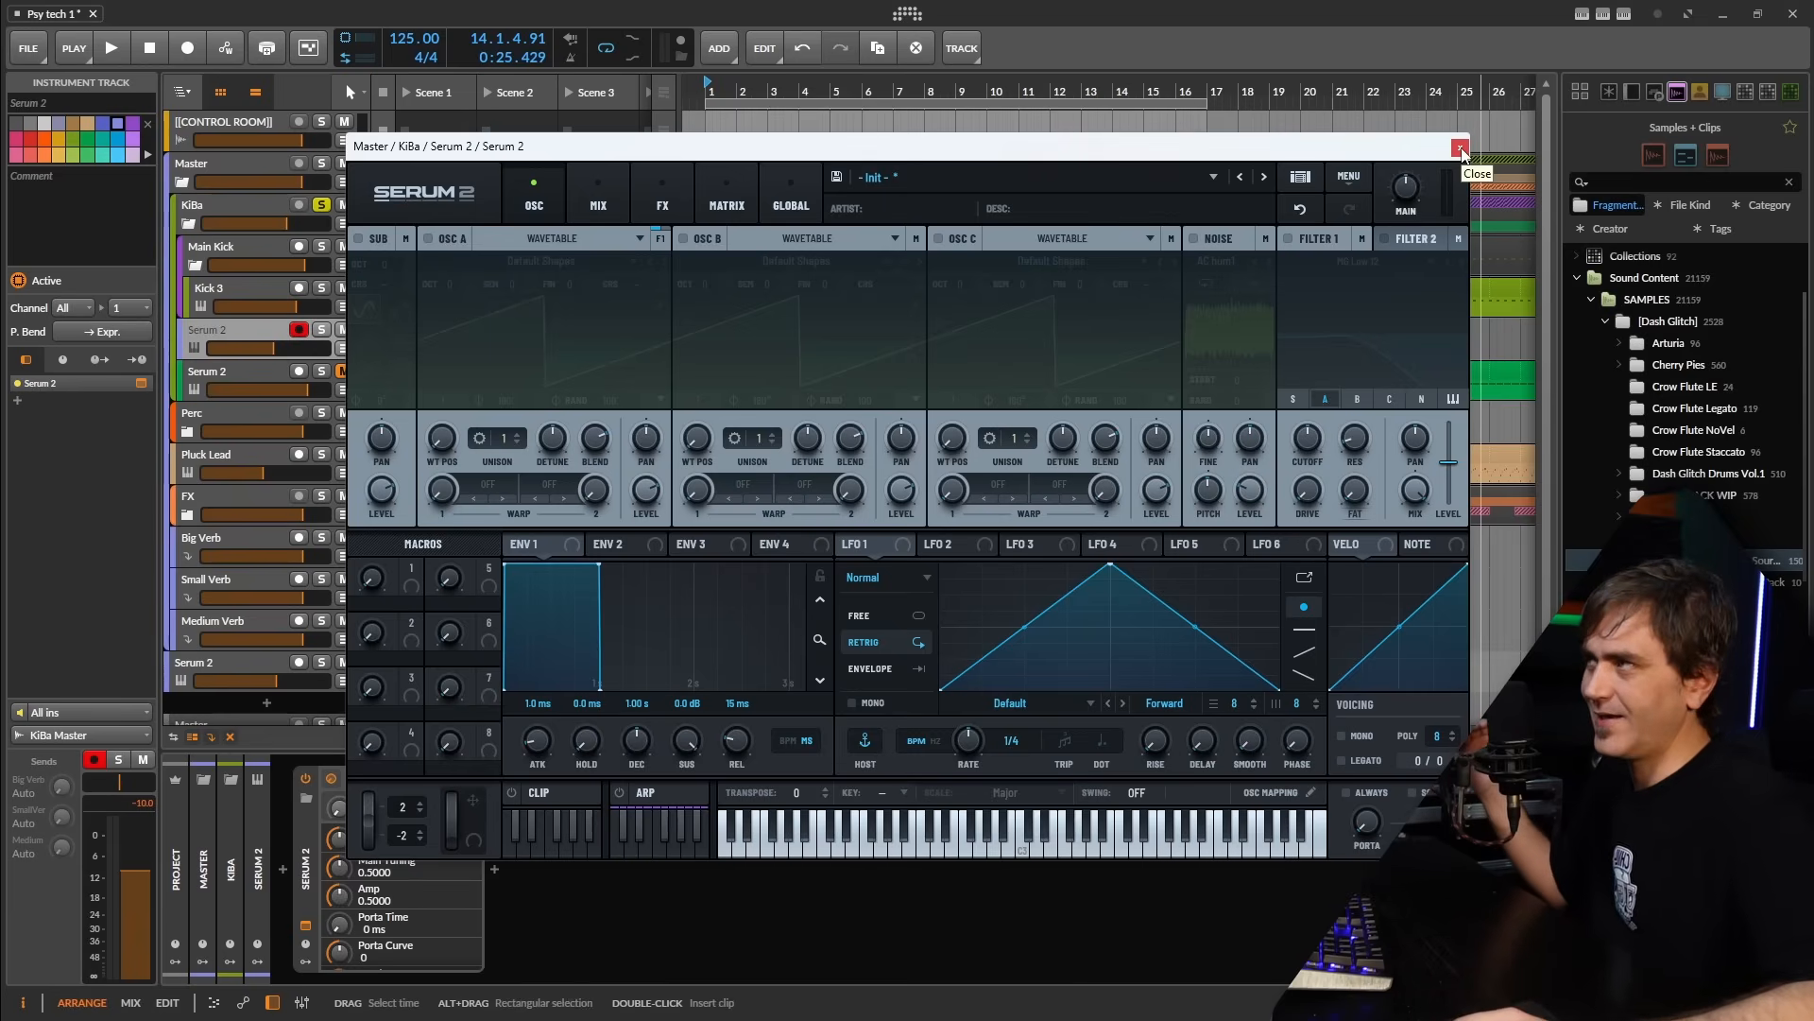
pyautogui.click(1461, 149)
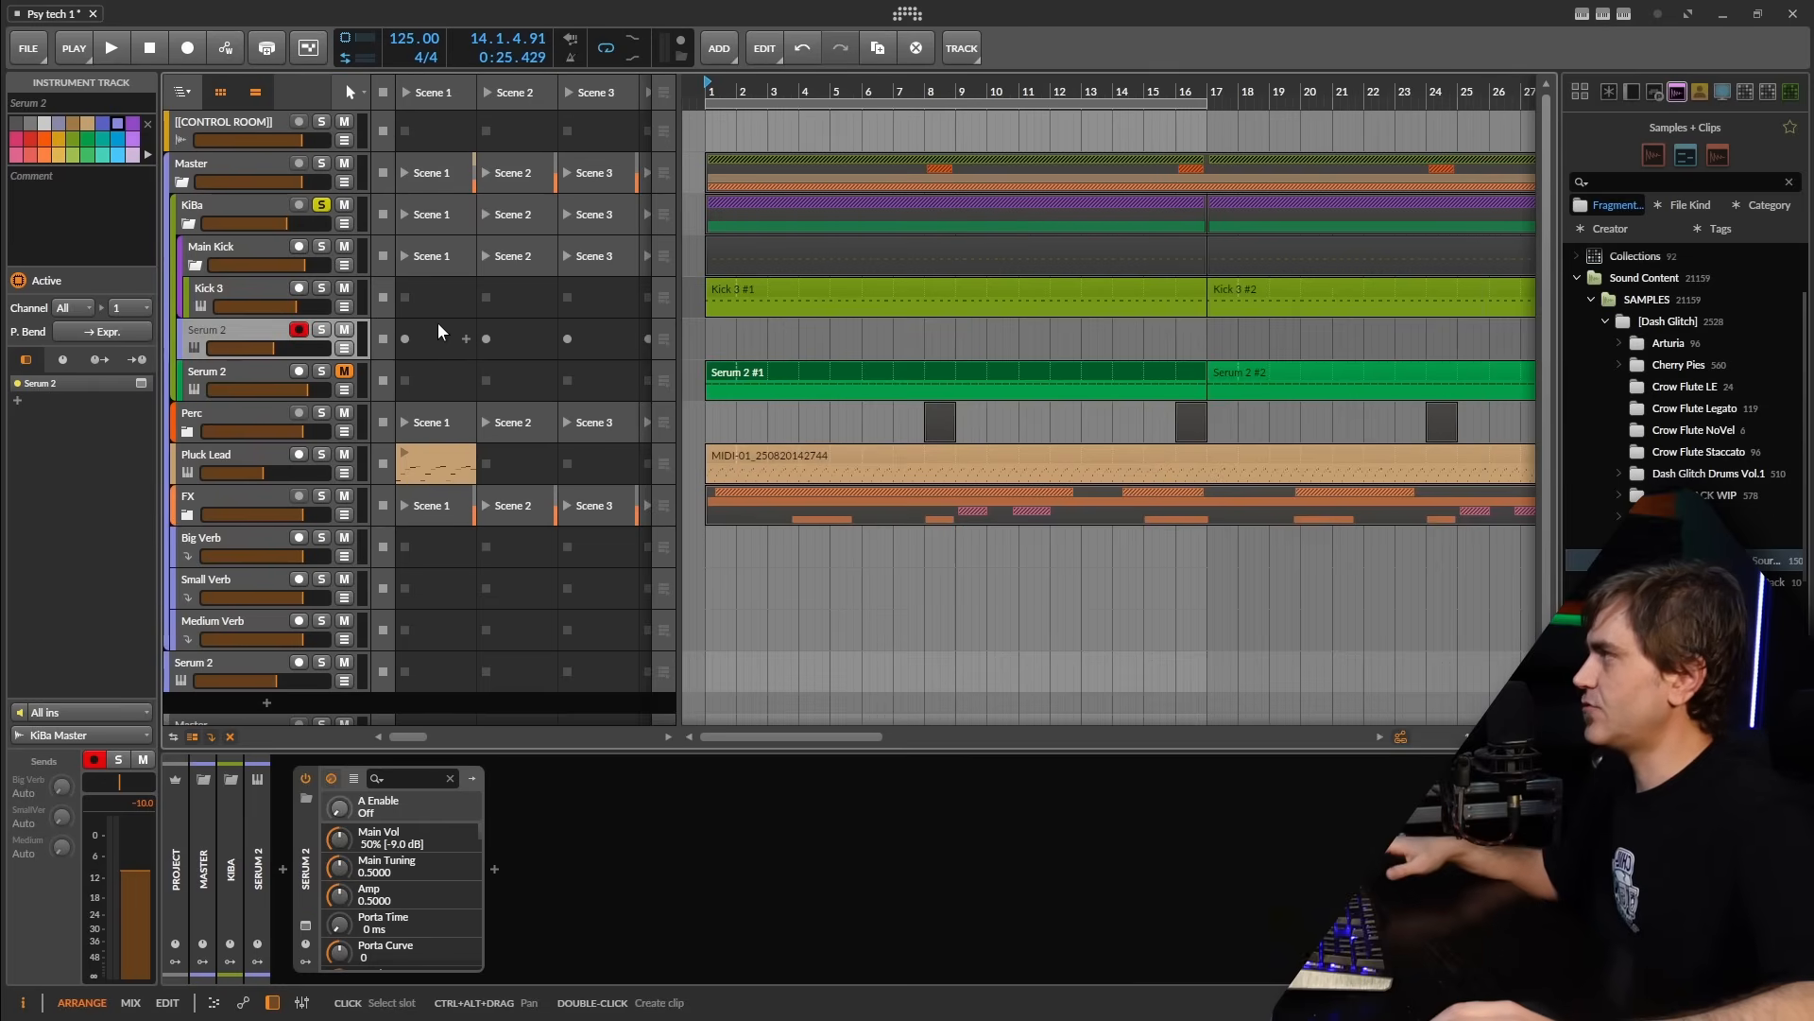
# Fold the Main Kick group and select the Serum 2 track beneath it
pyautogui.click(248, 252)
pyautogui.click(194, 265)
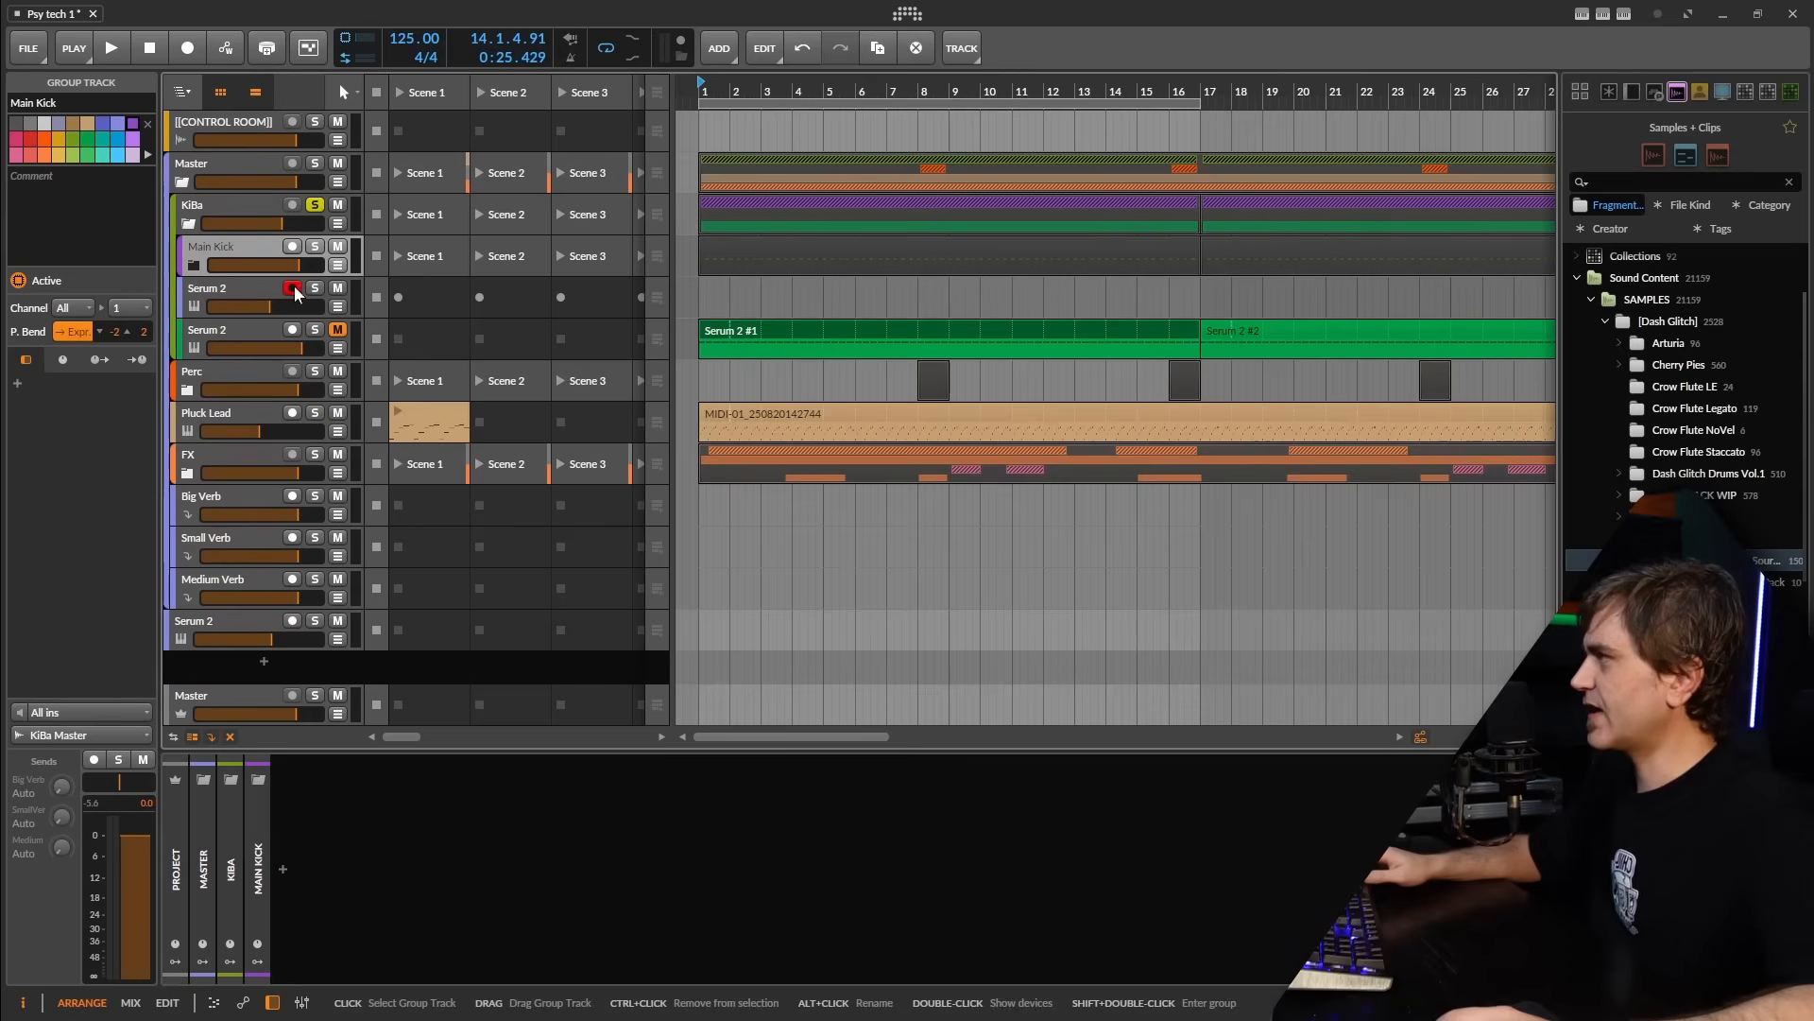
pyautogui.click(229, 298)
pyautogui.press('space')
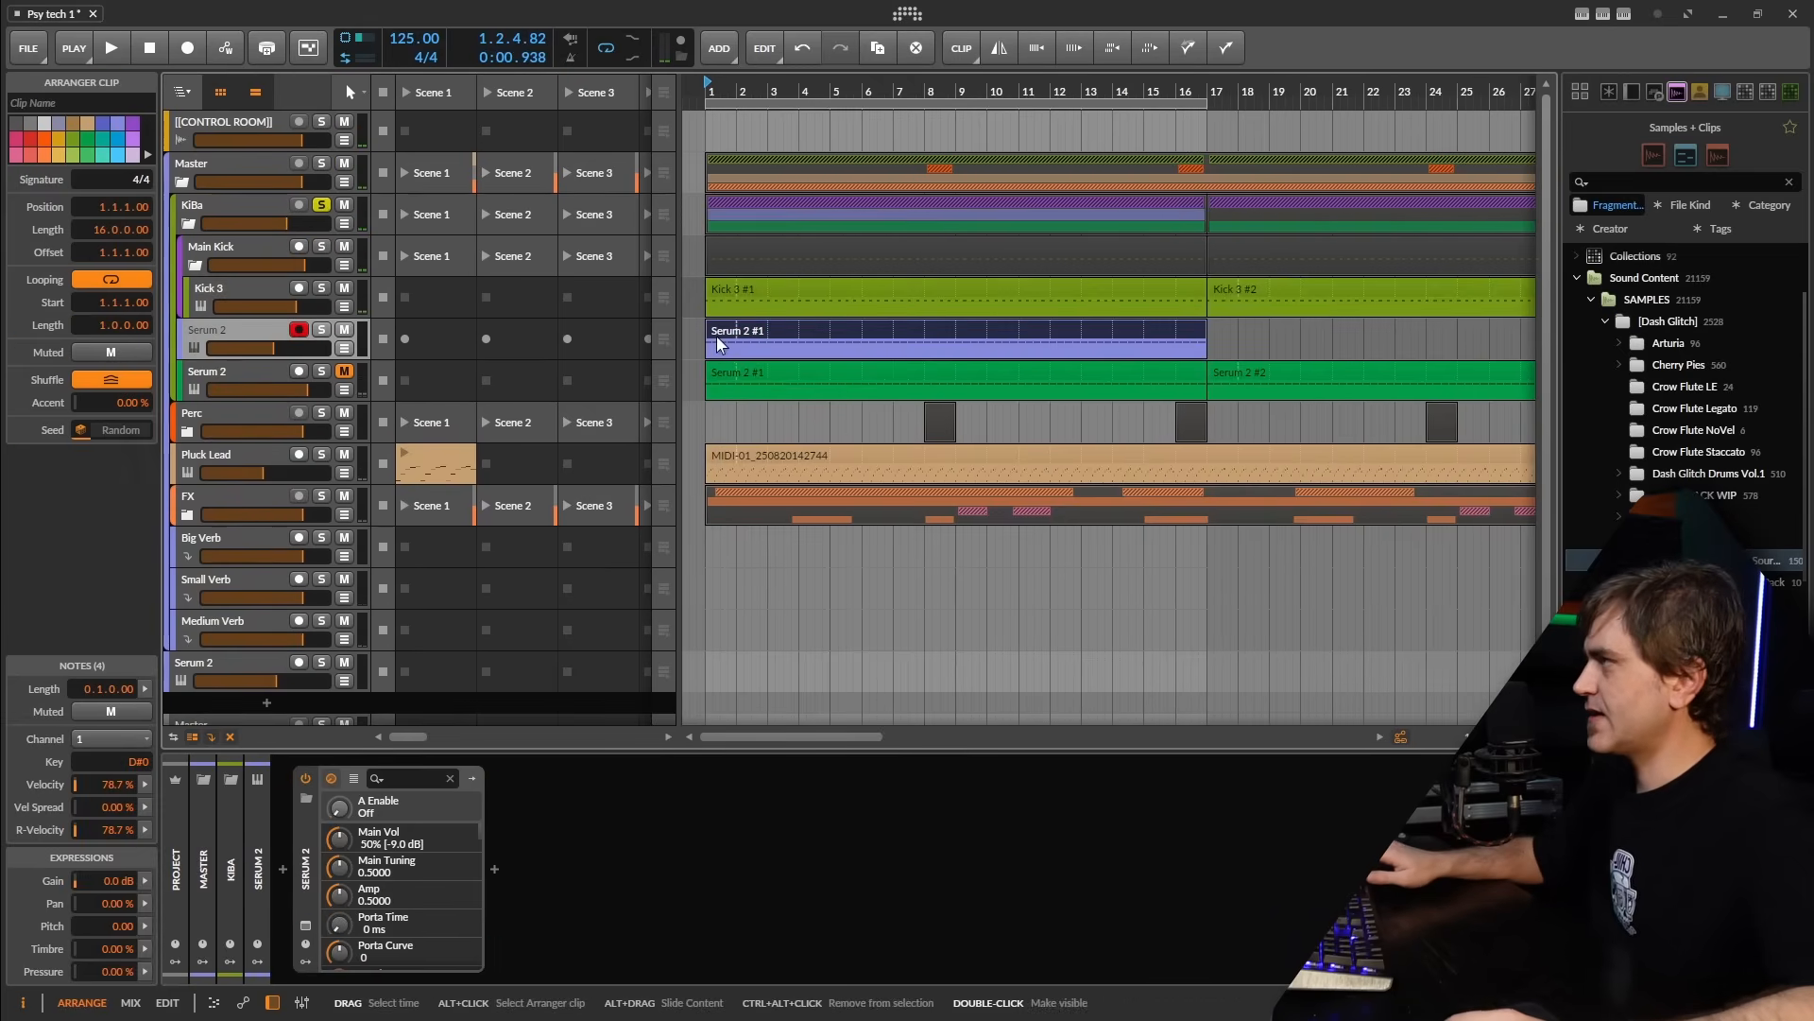
# Open the Serum 2 #1 clip in the note editor and select its four D#0 notes
pyautogui.doubleClick(720, 332)
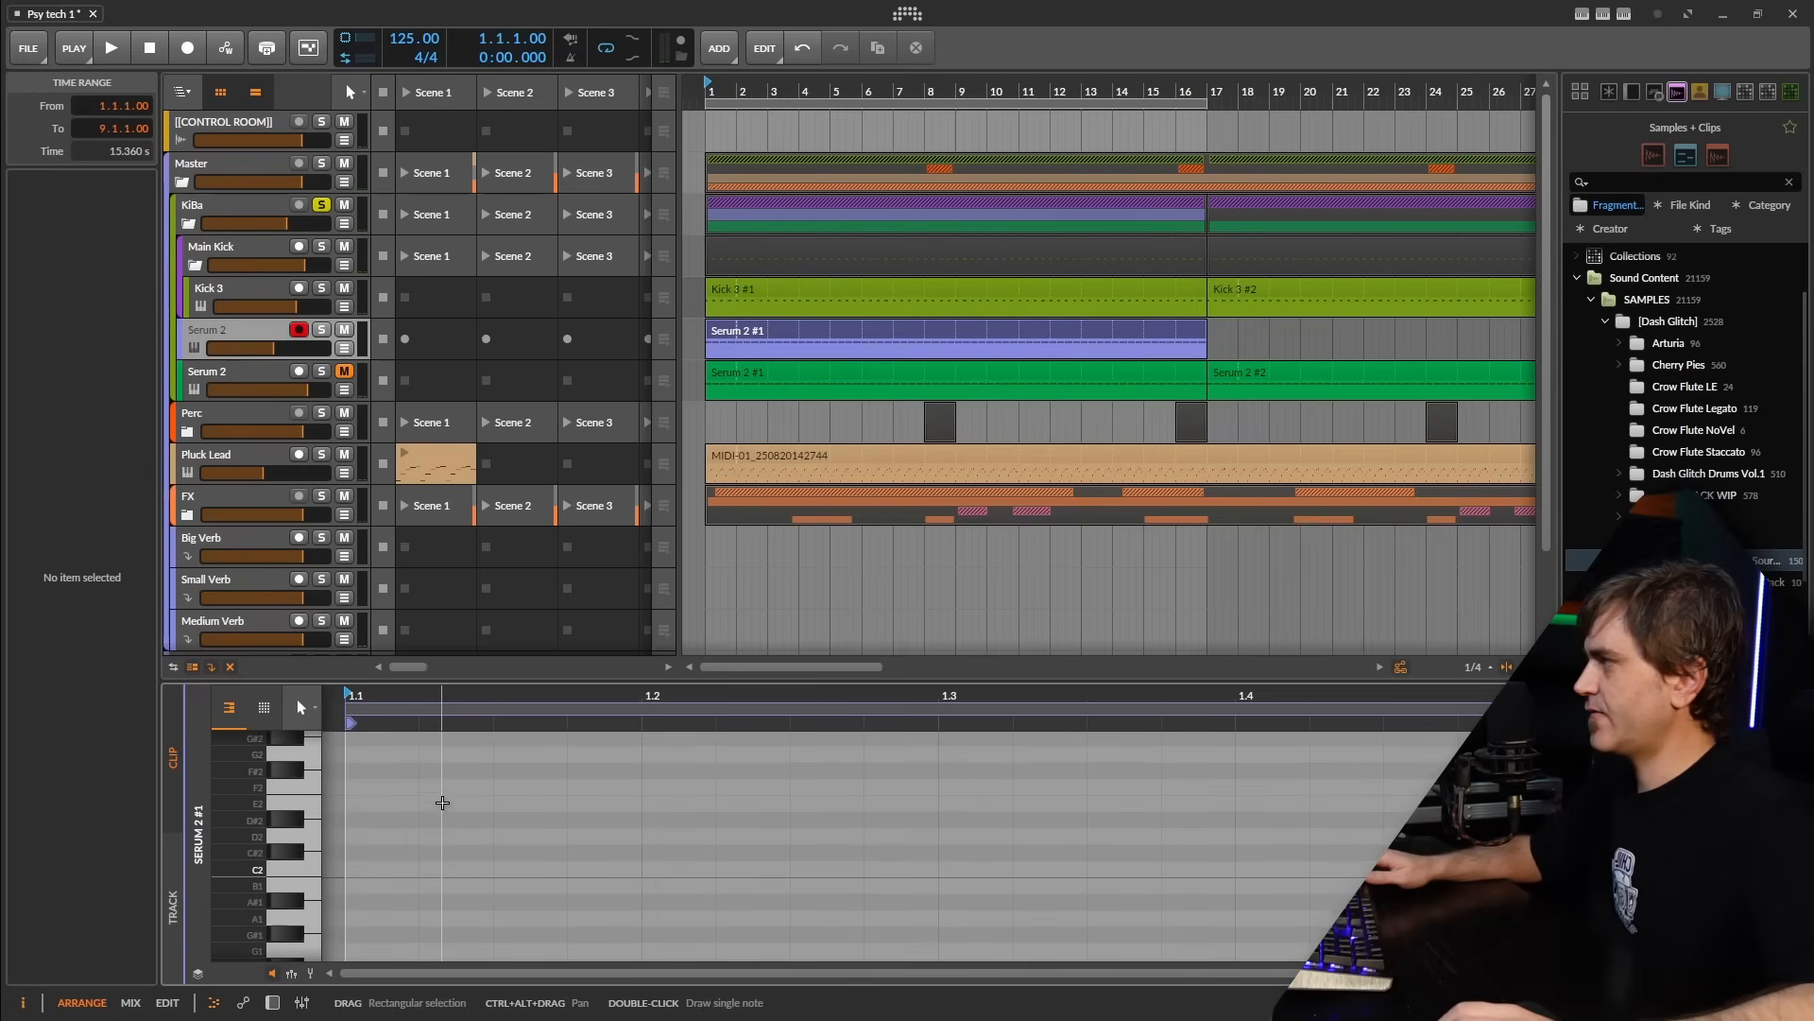
pyautogui.click(540, 873)
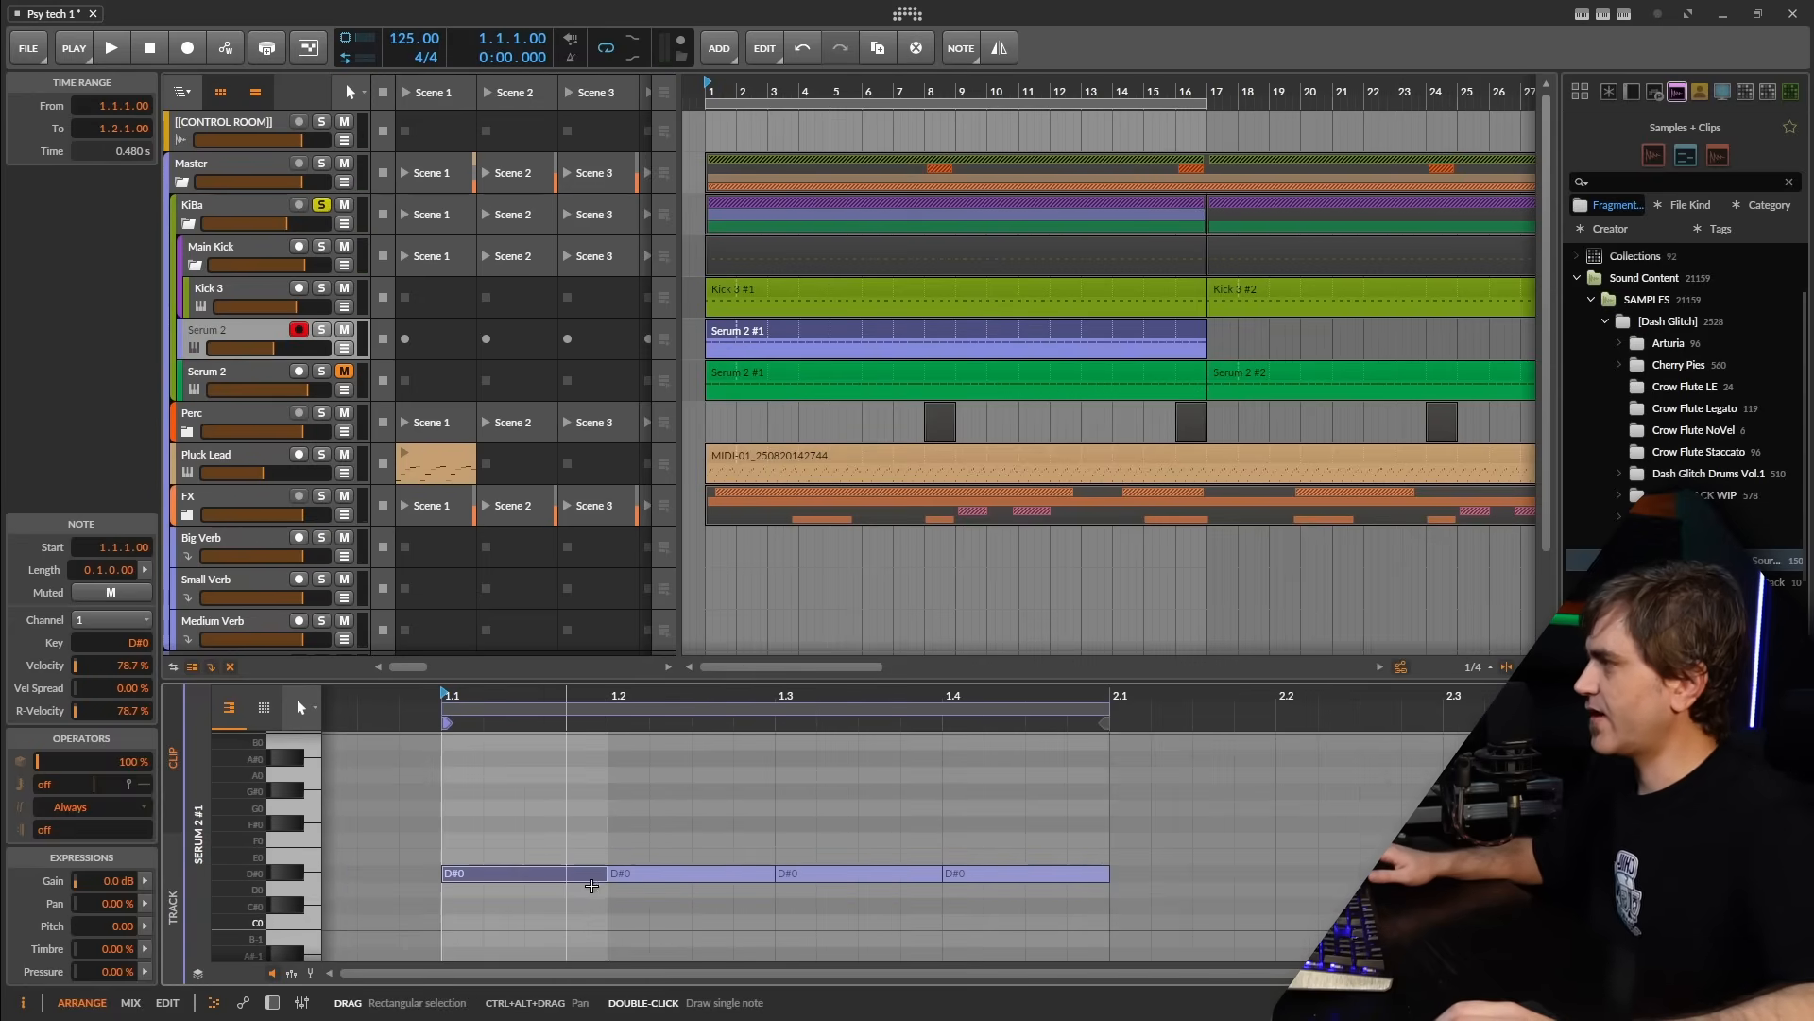
pyautogui.moveTo(1106, 836); pyautogui.dragTo(444, 898)
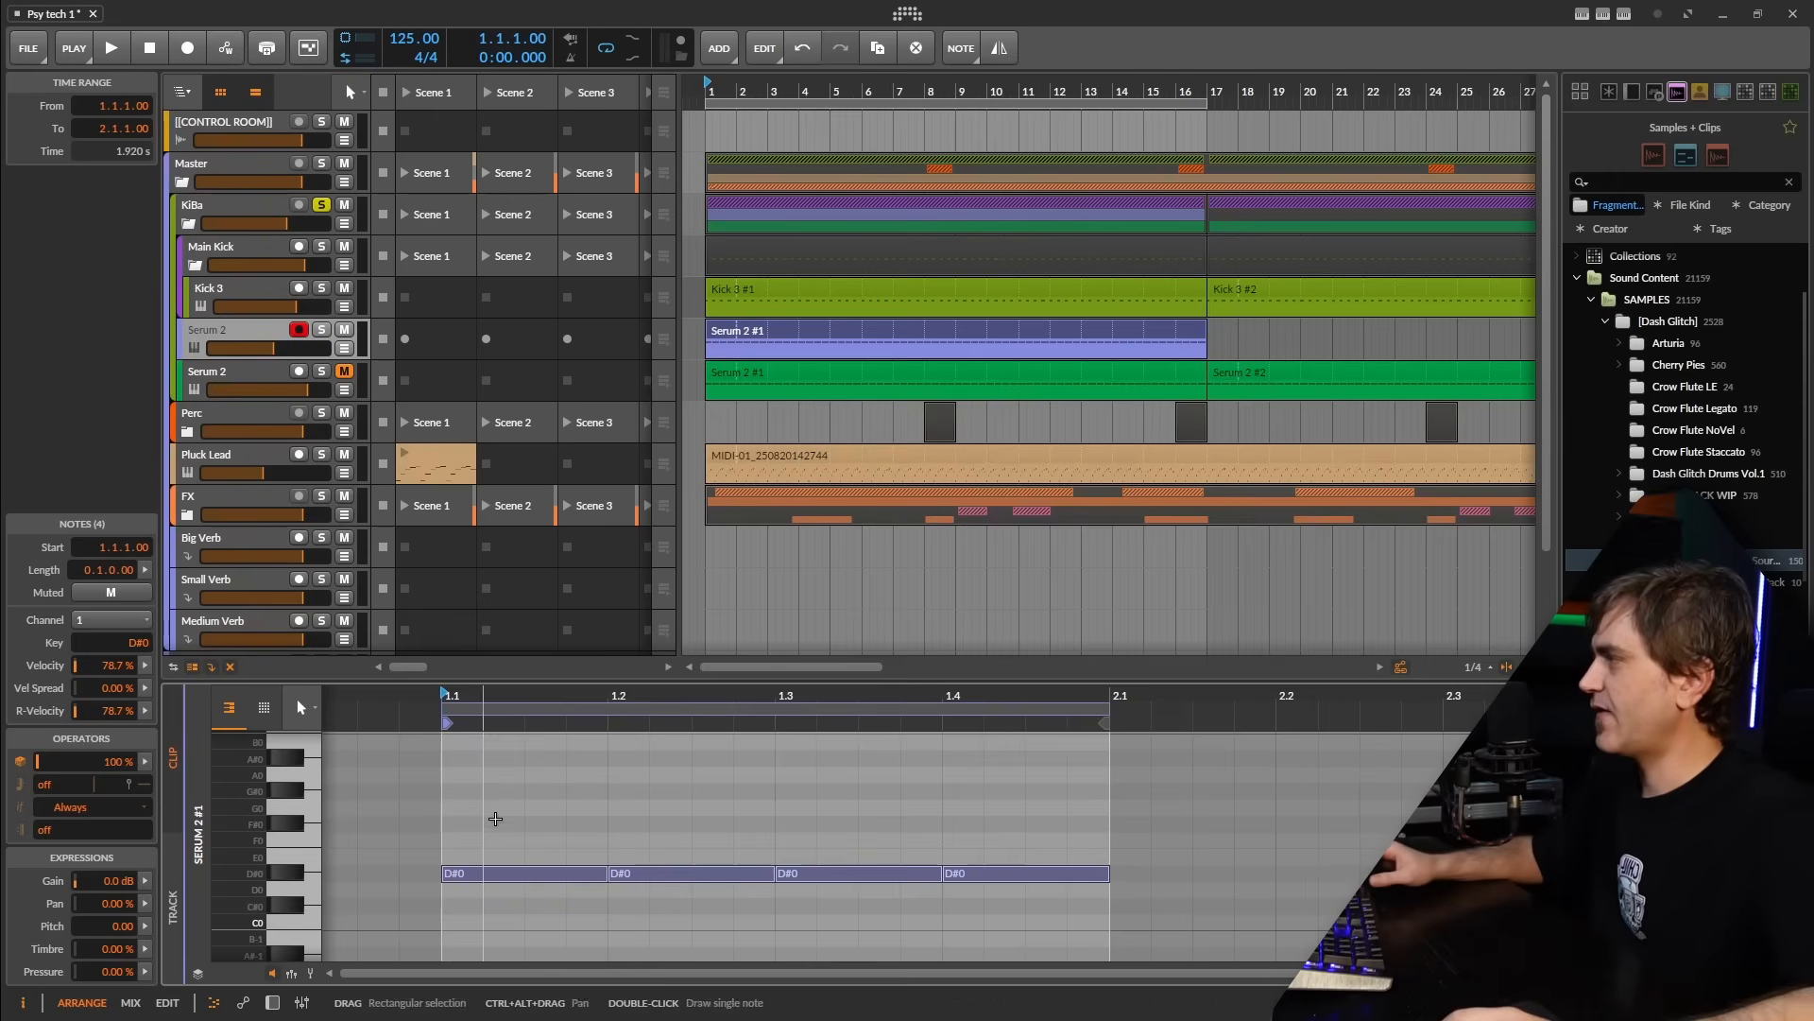
pyautogui.click(525, 873)
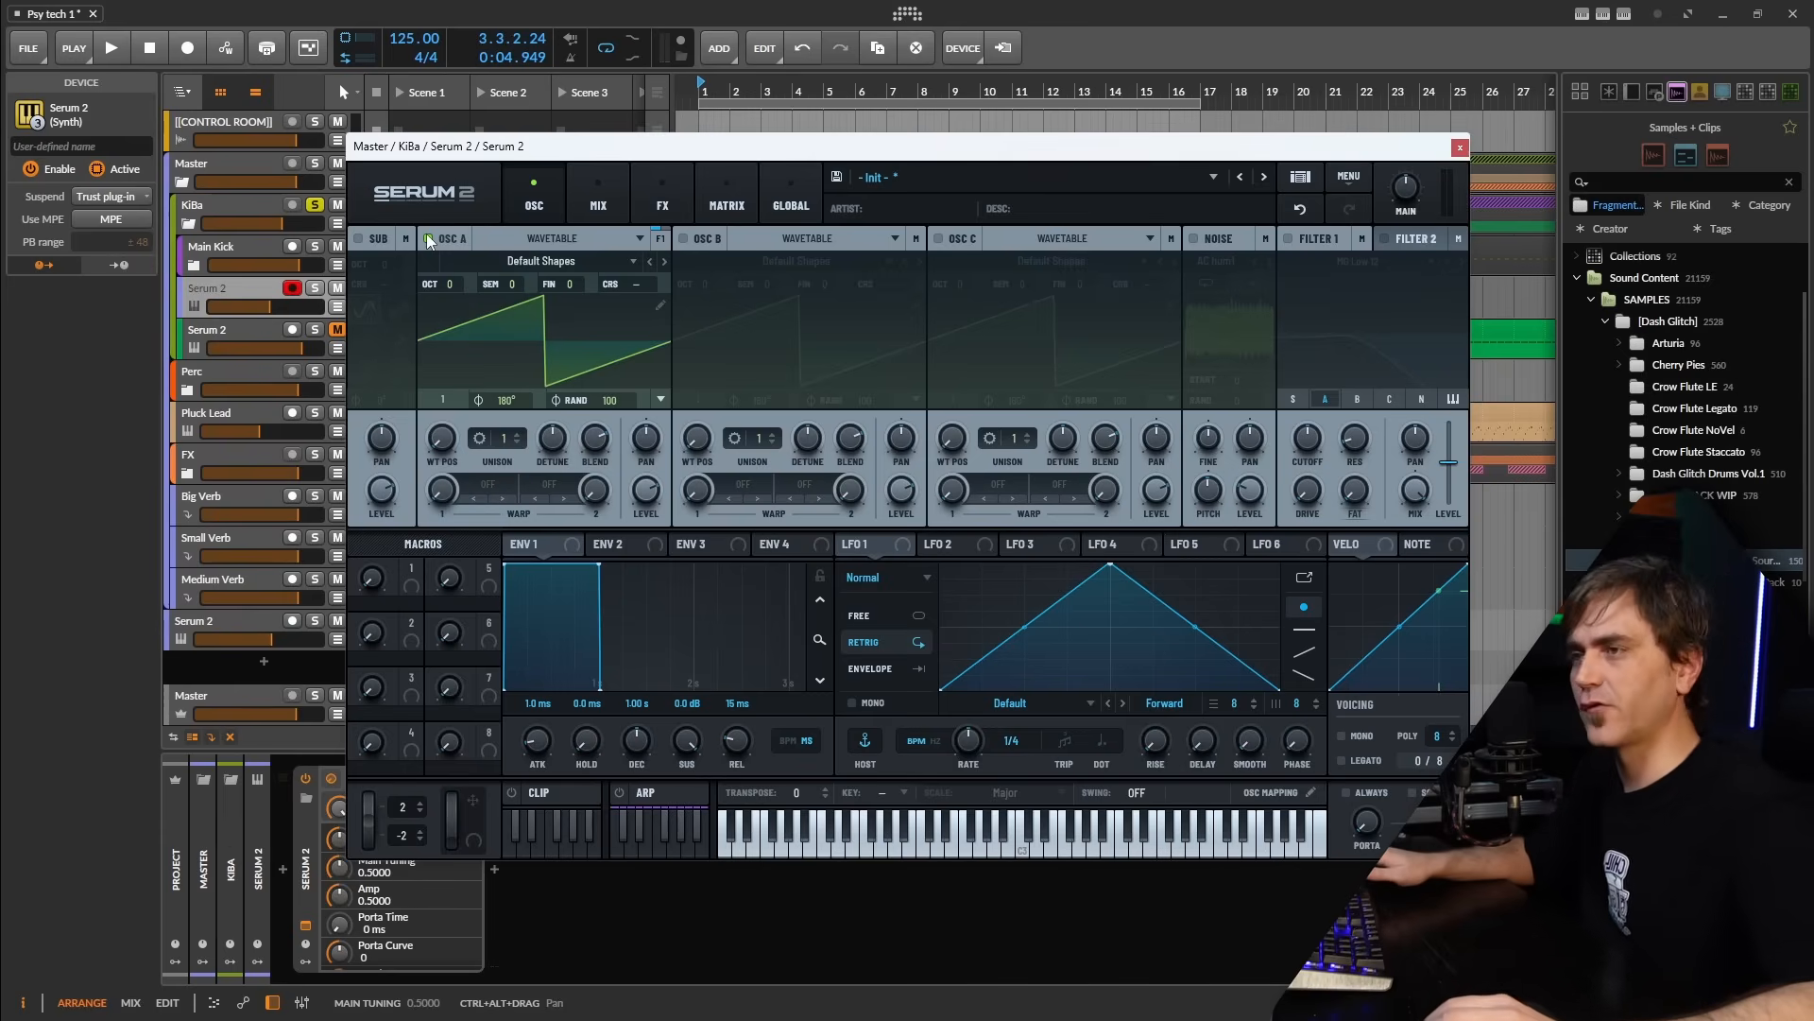
# Audition the pattern with oscillator A, then turn that oscillator off and enable the Sub oscillator instead
pyautogui.press('space')
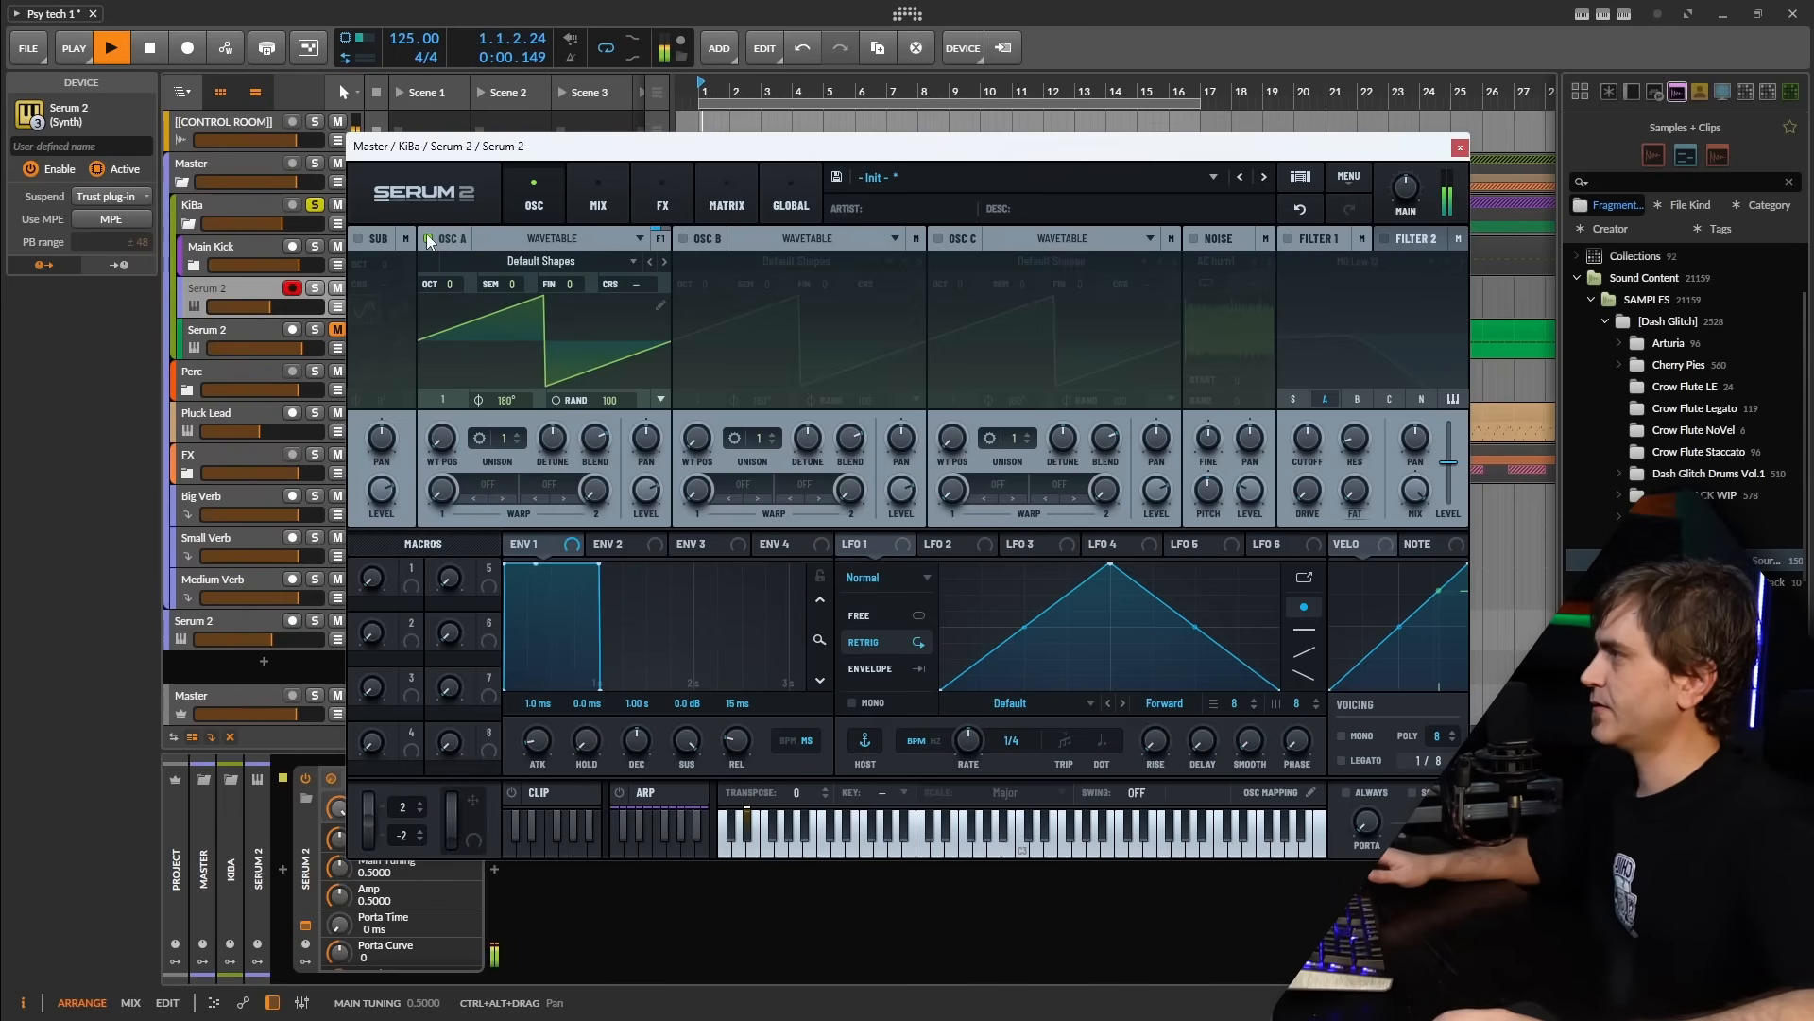
pyautogui.press('space')
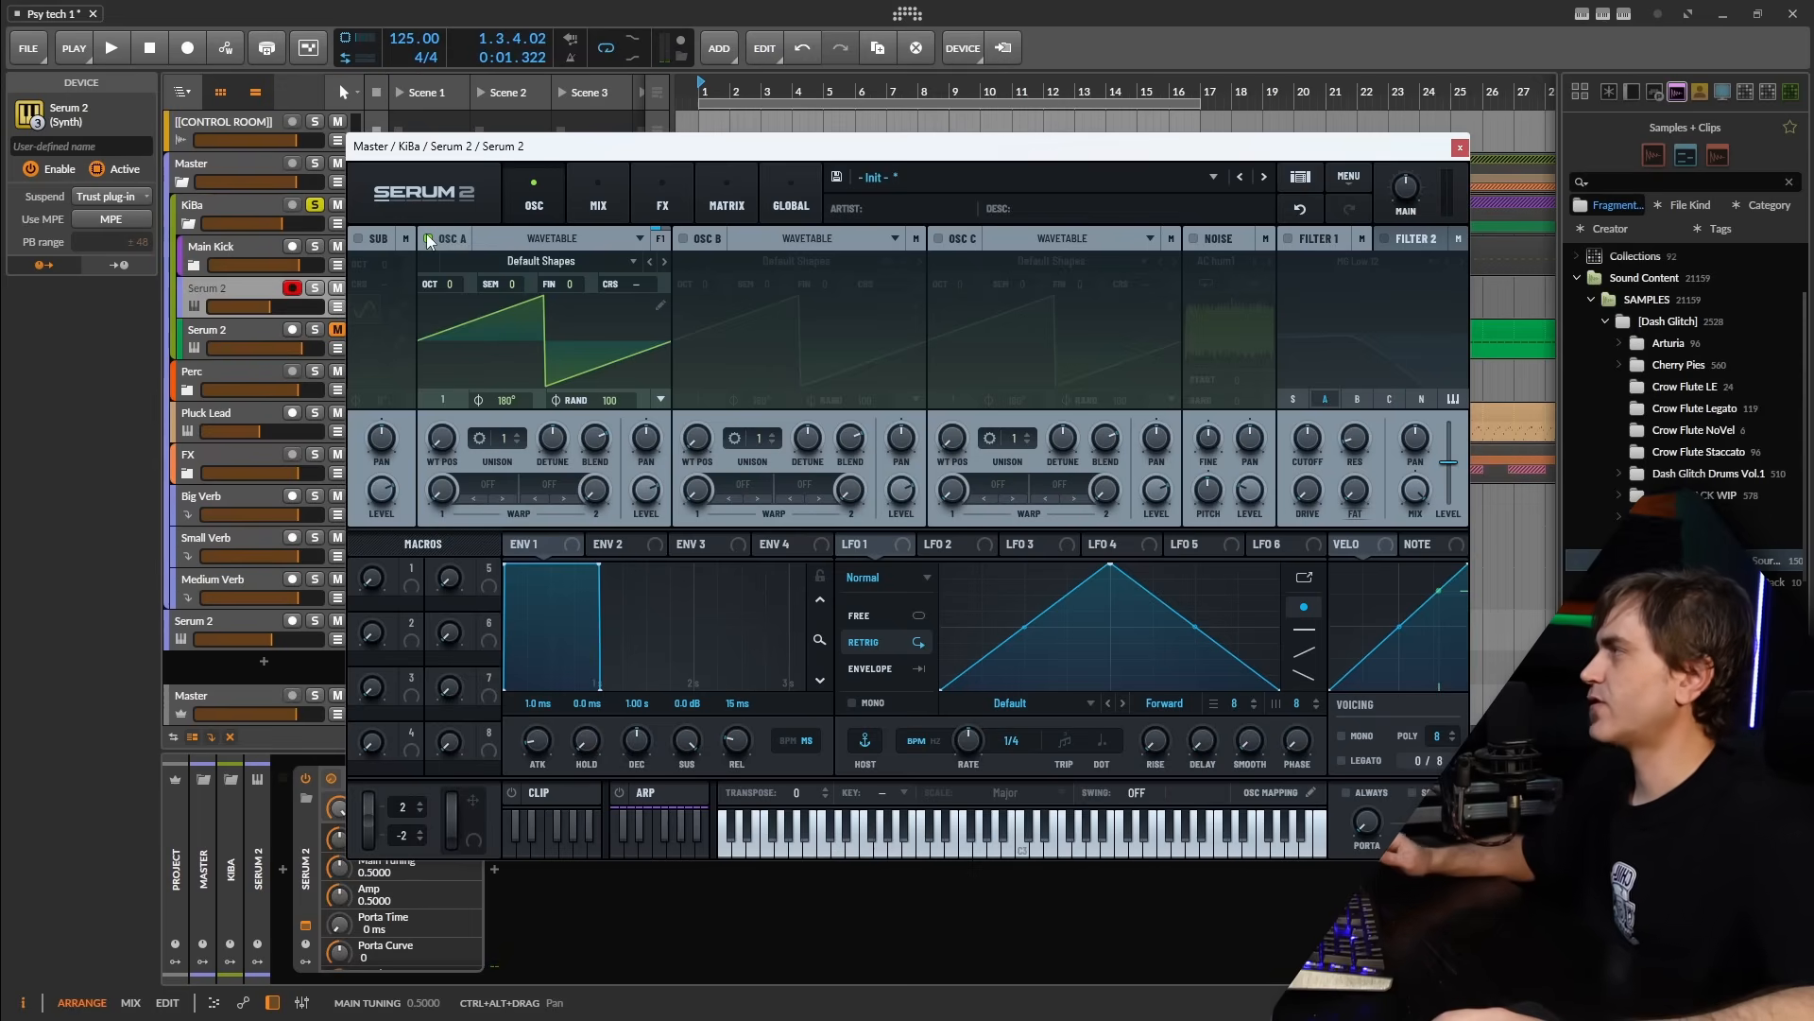
pyautogui.click(427, 234)
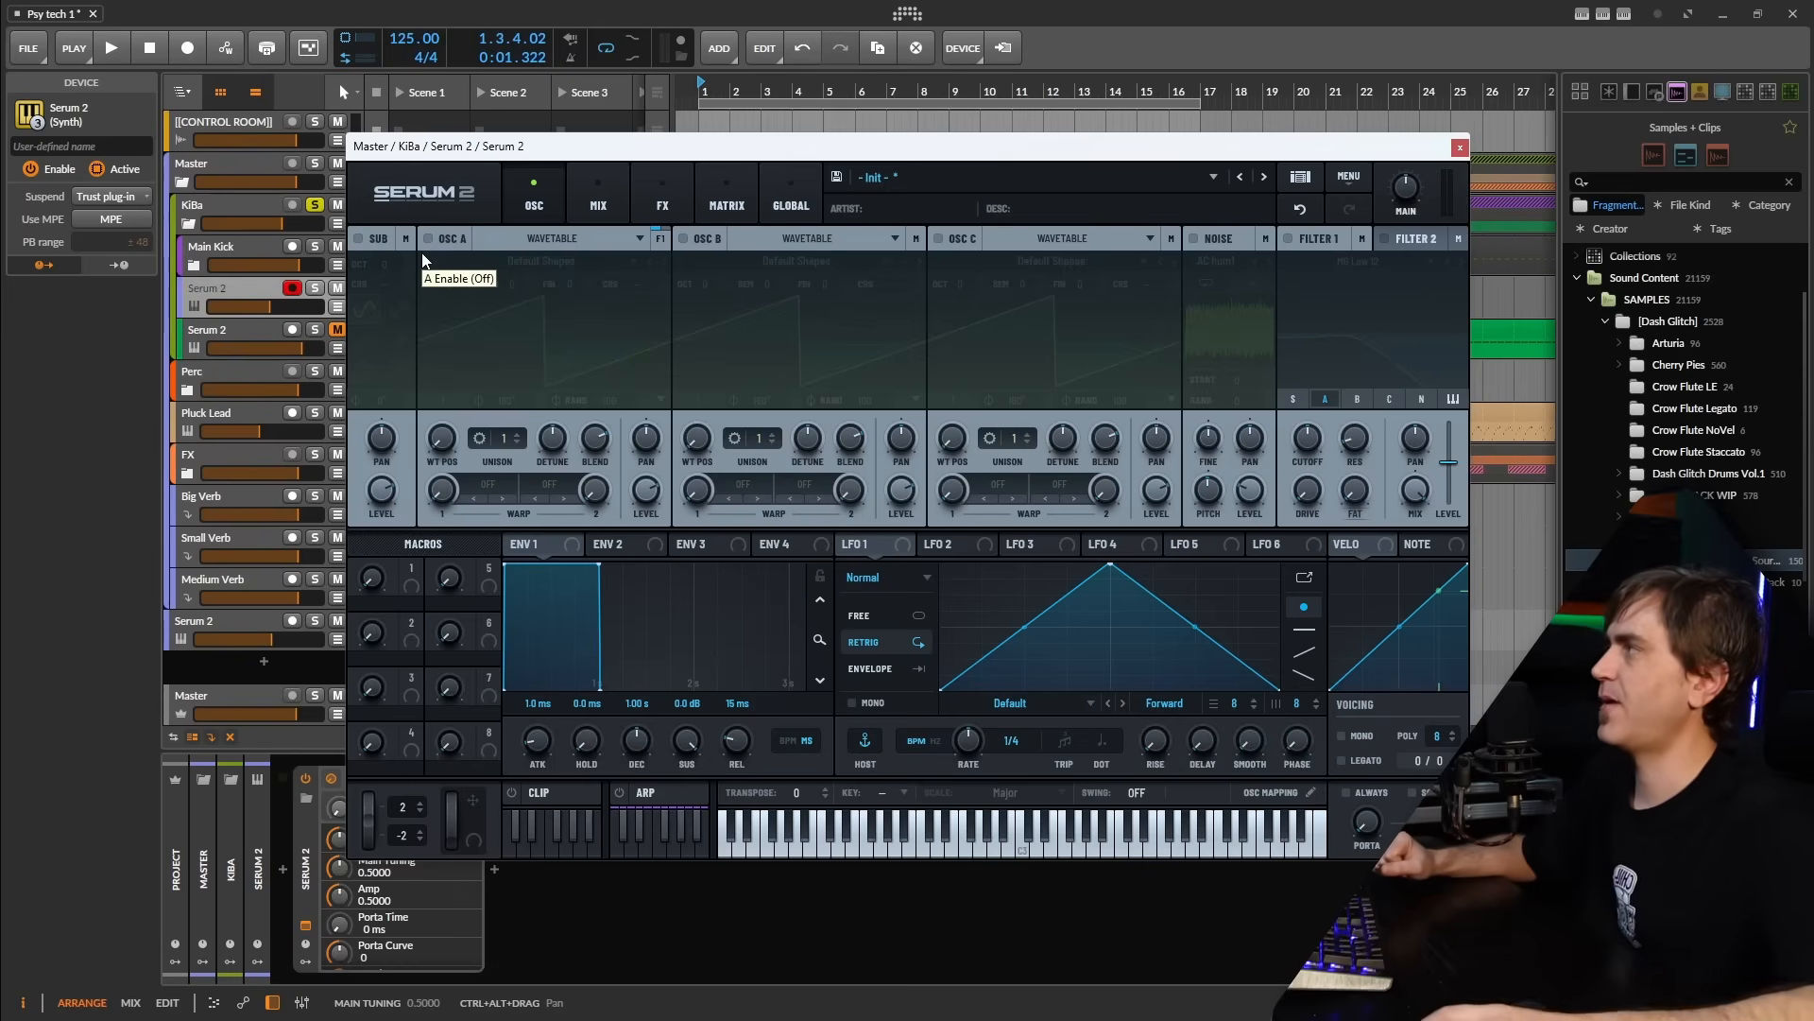
pyautogui.click(356, 237)
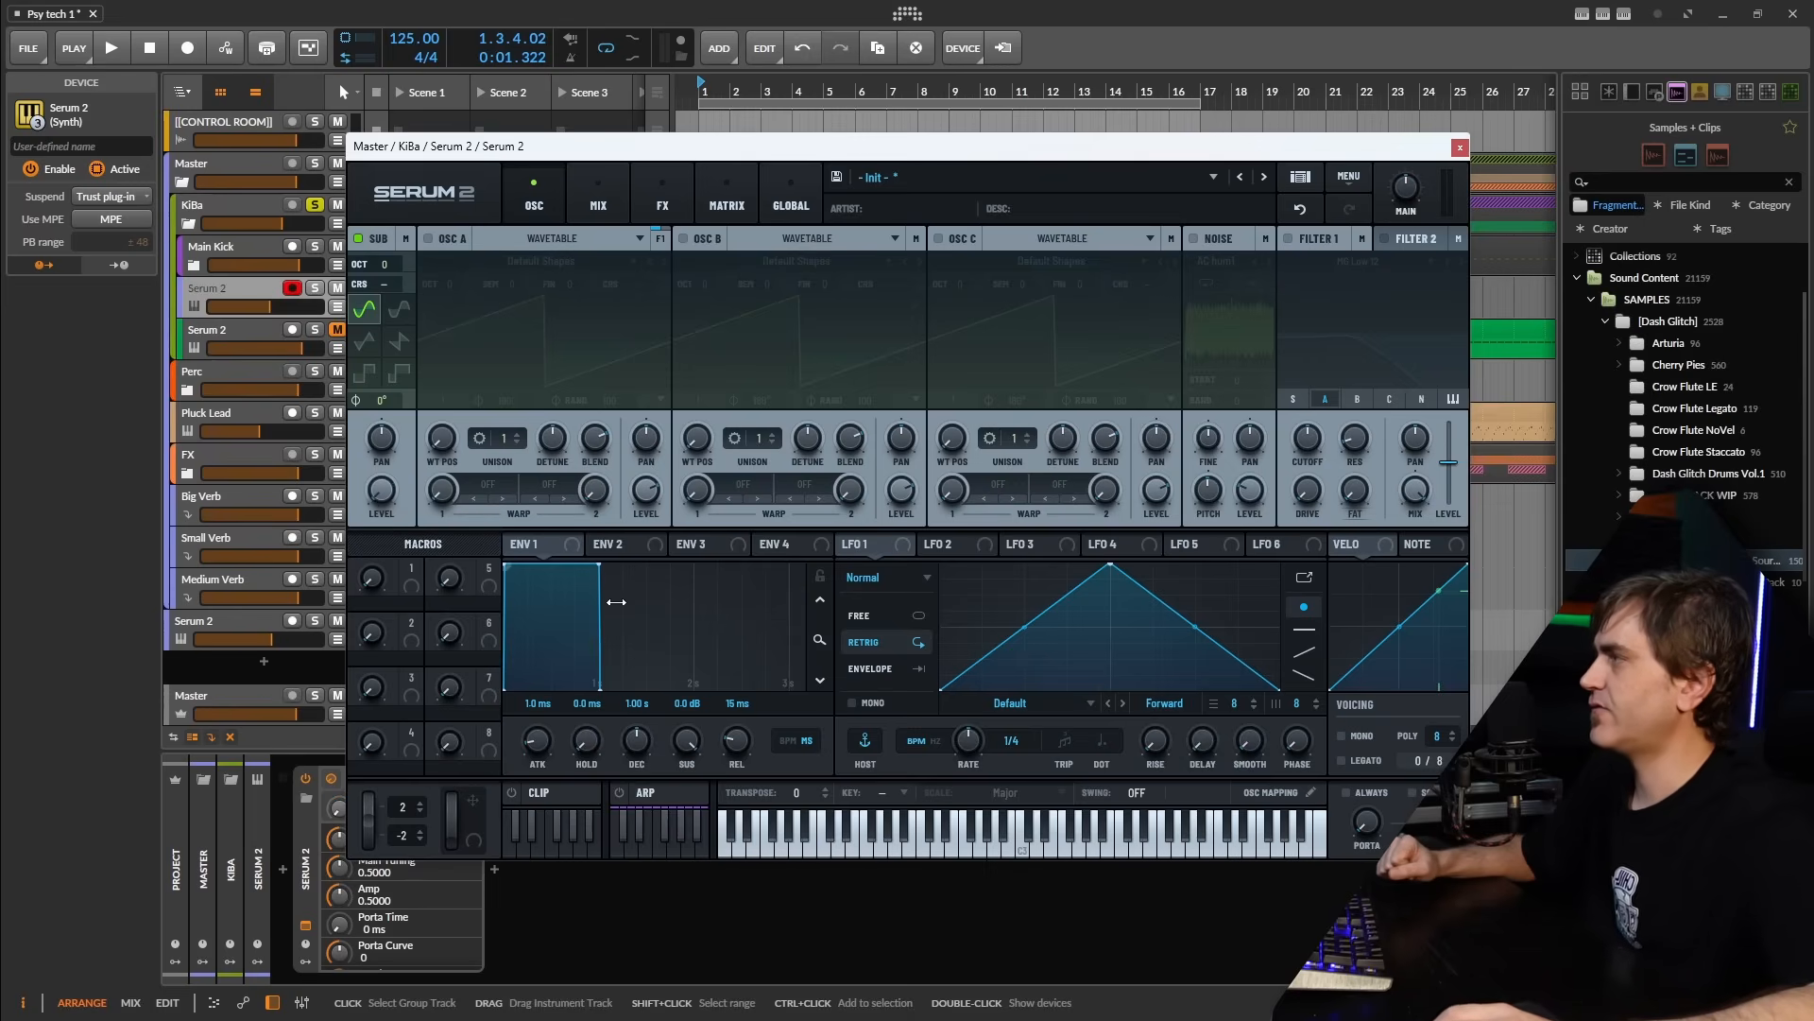
# Set LFO 1 to Free mode and assign it to the Sub oscillator's level
pyautogui.click(861, 546)
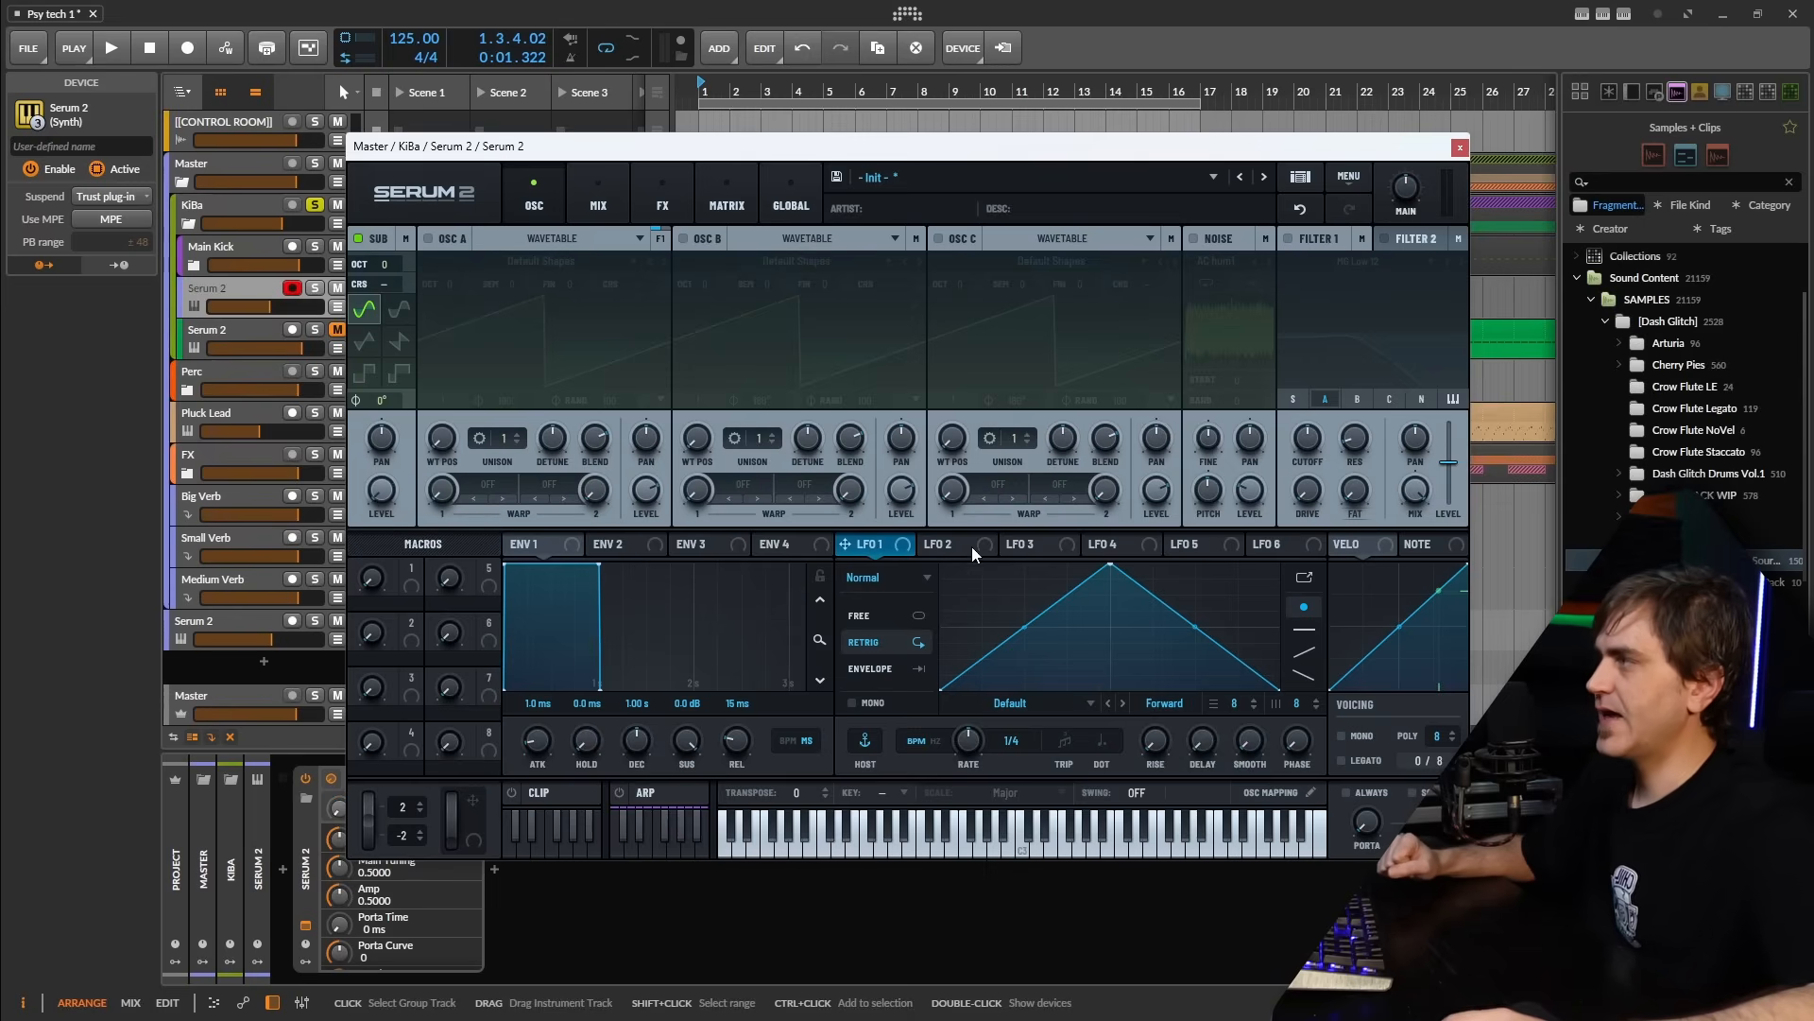
pyautogui.click(1045, 544)
pyautogui.click(887, 543)
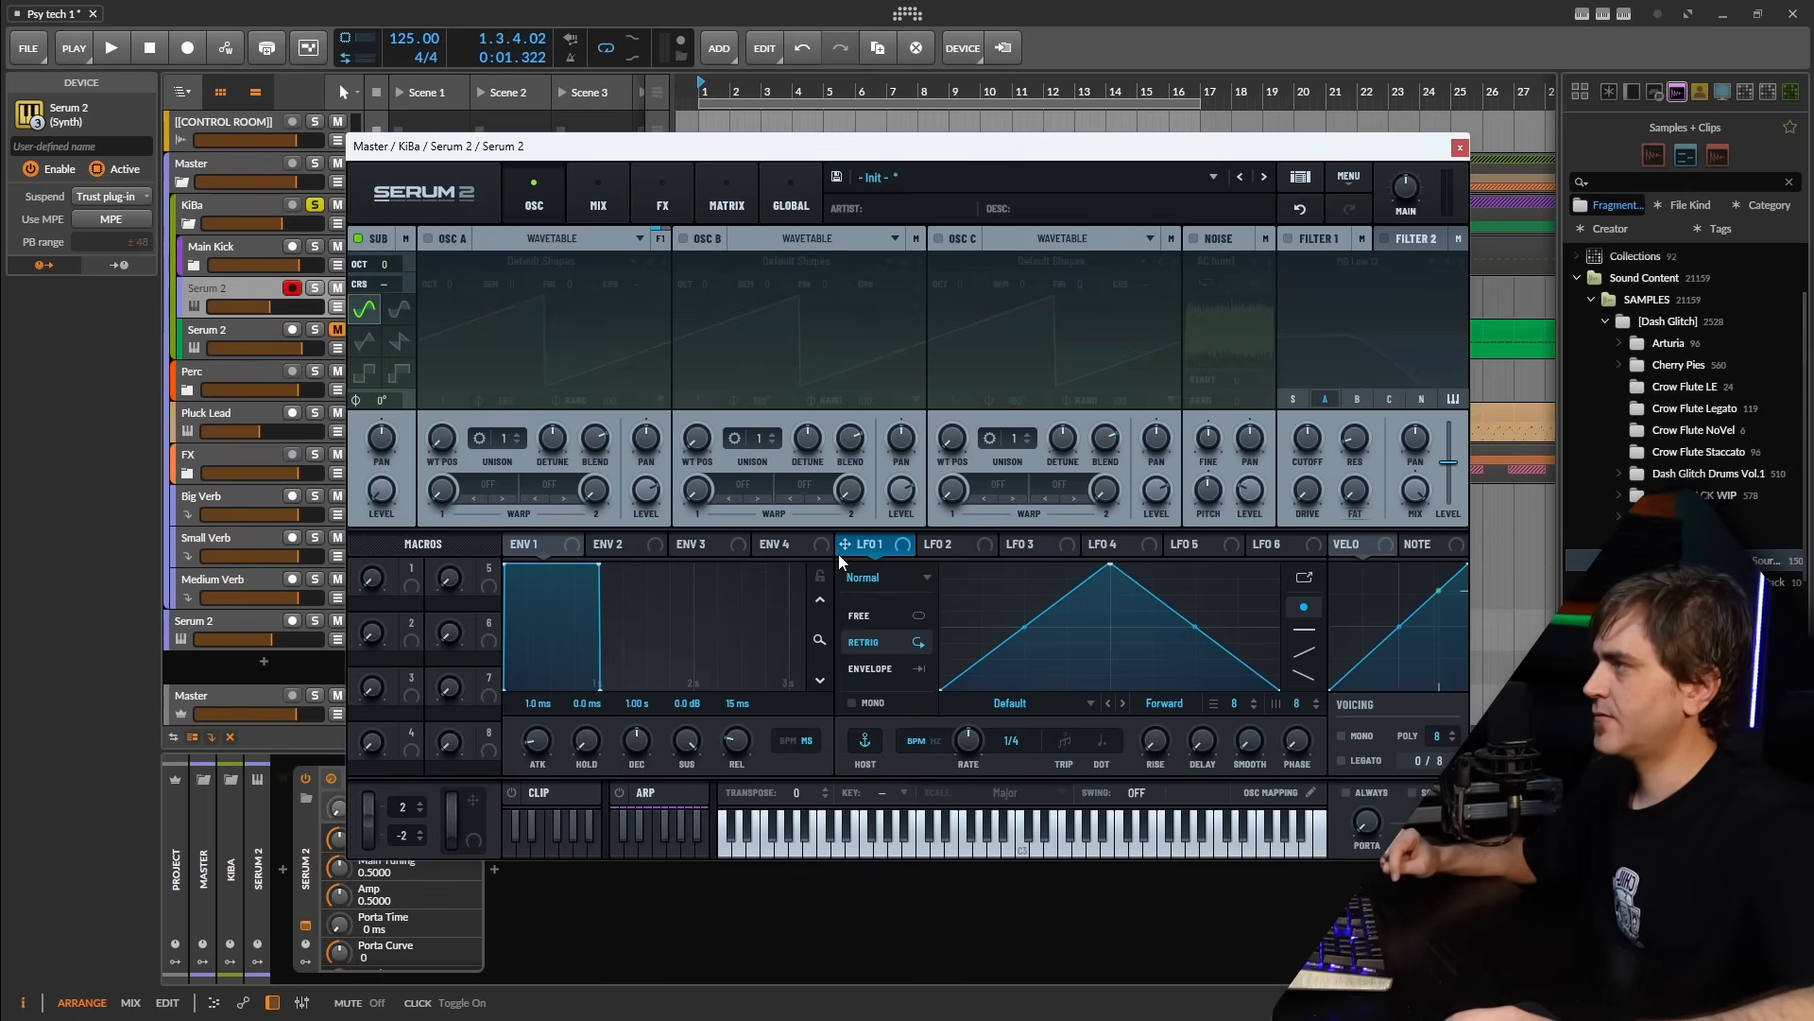
pyautogui.click(860, 617)
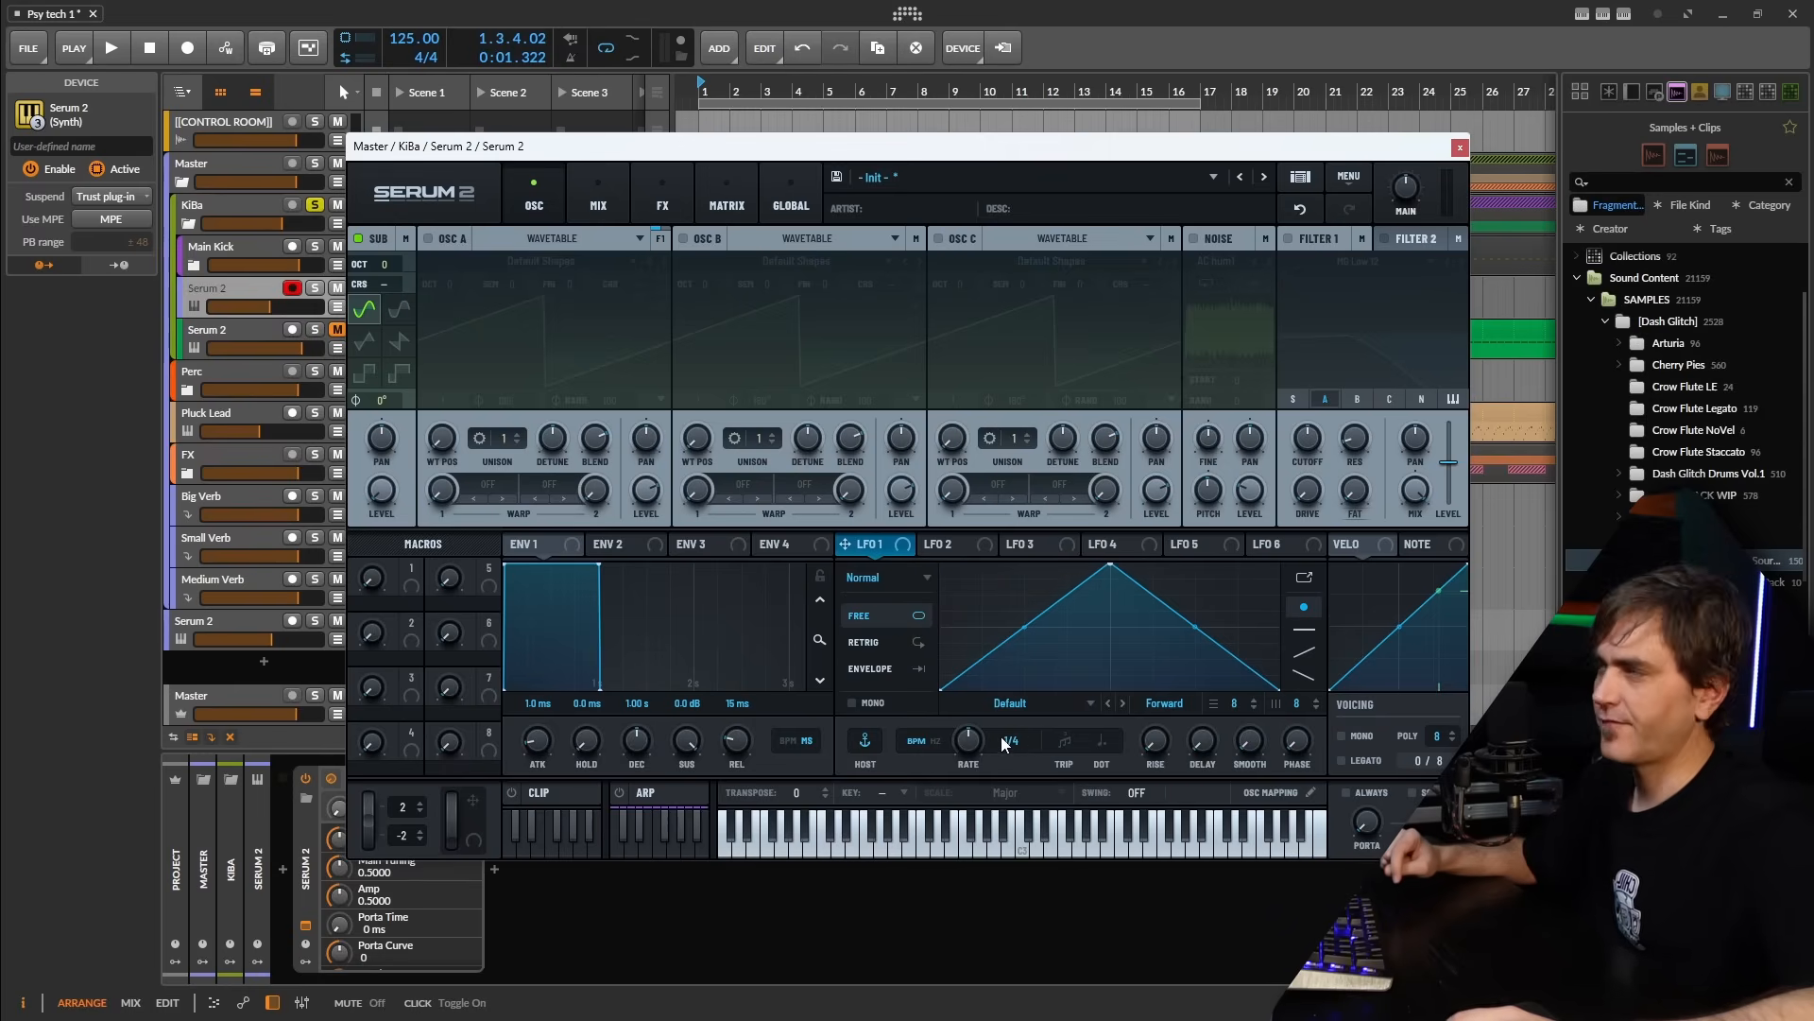
pyautogui.moveTo(851, 545); pyautogui.dragTo(383, 491)
# Reshape LFO 1 into a delayed curved rise, a held maximum and a steep curved drop at the end of the cycle
pyautogui.doubleClick(1204, 587)
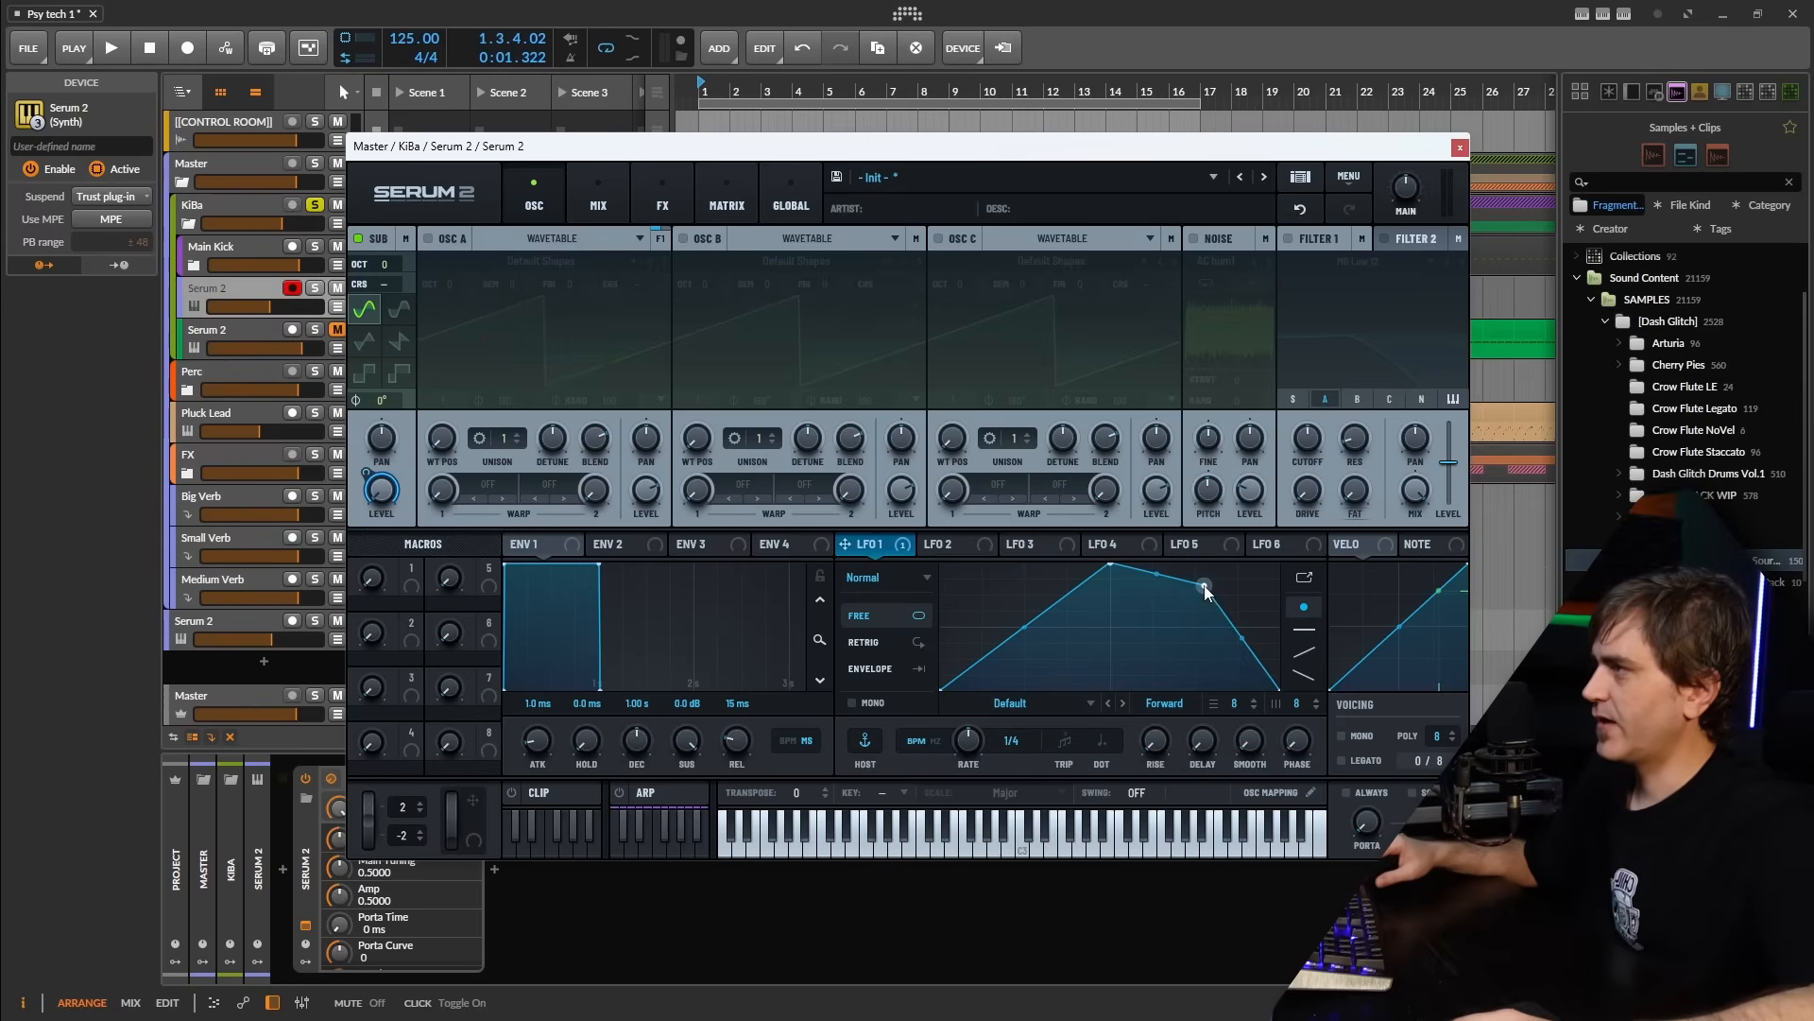
pyautogui.moveTo(1240, 542); pyautogui.dragTo(1265, 532)
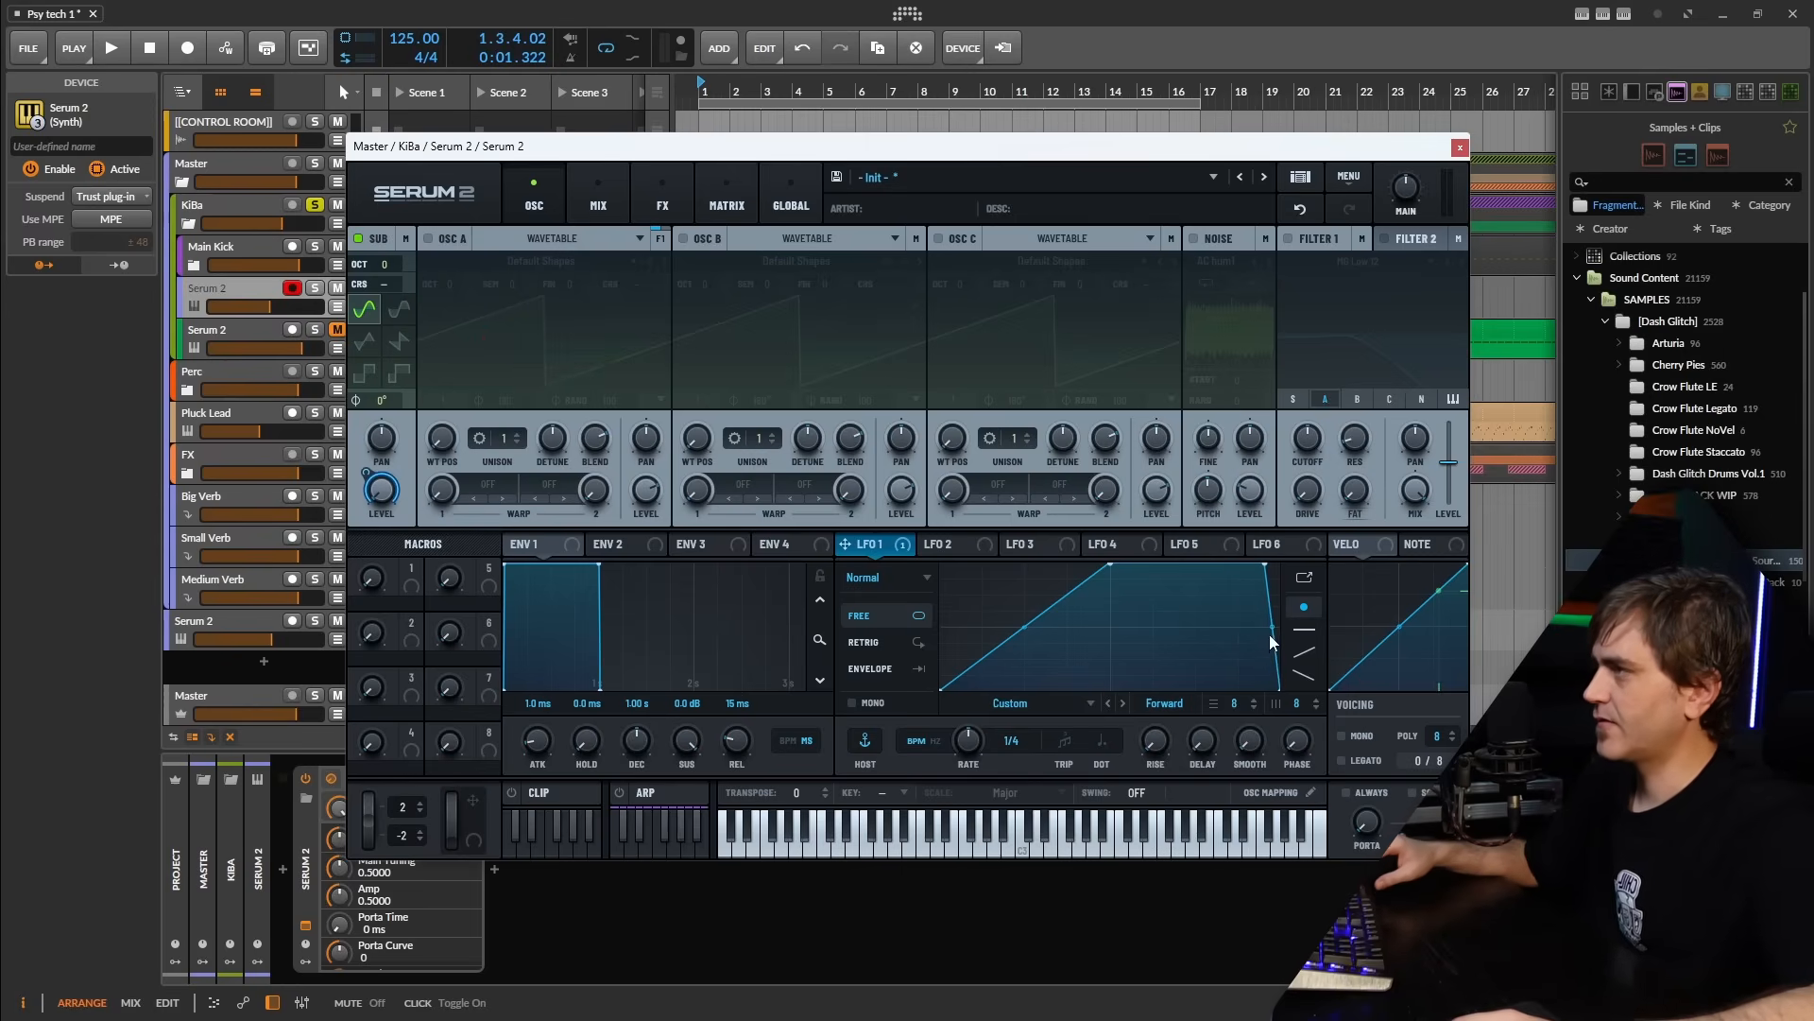
pyautogui.moveTo(1273, 629); pyautogui.dragTo(1280, 614)
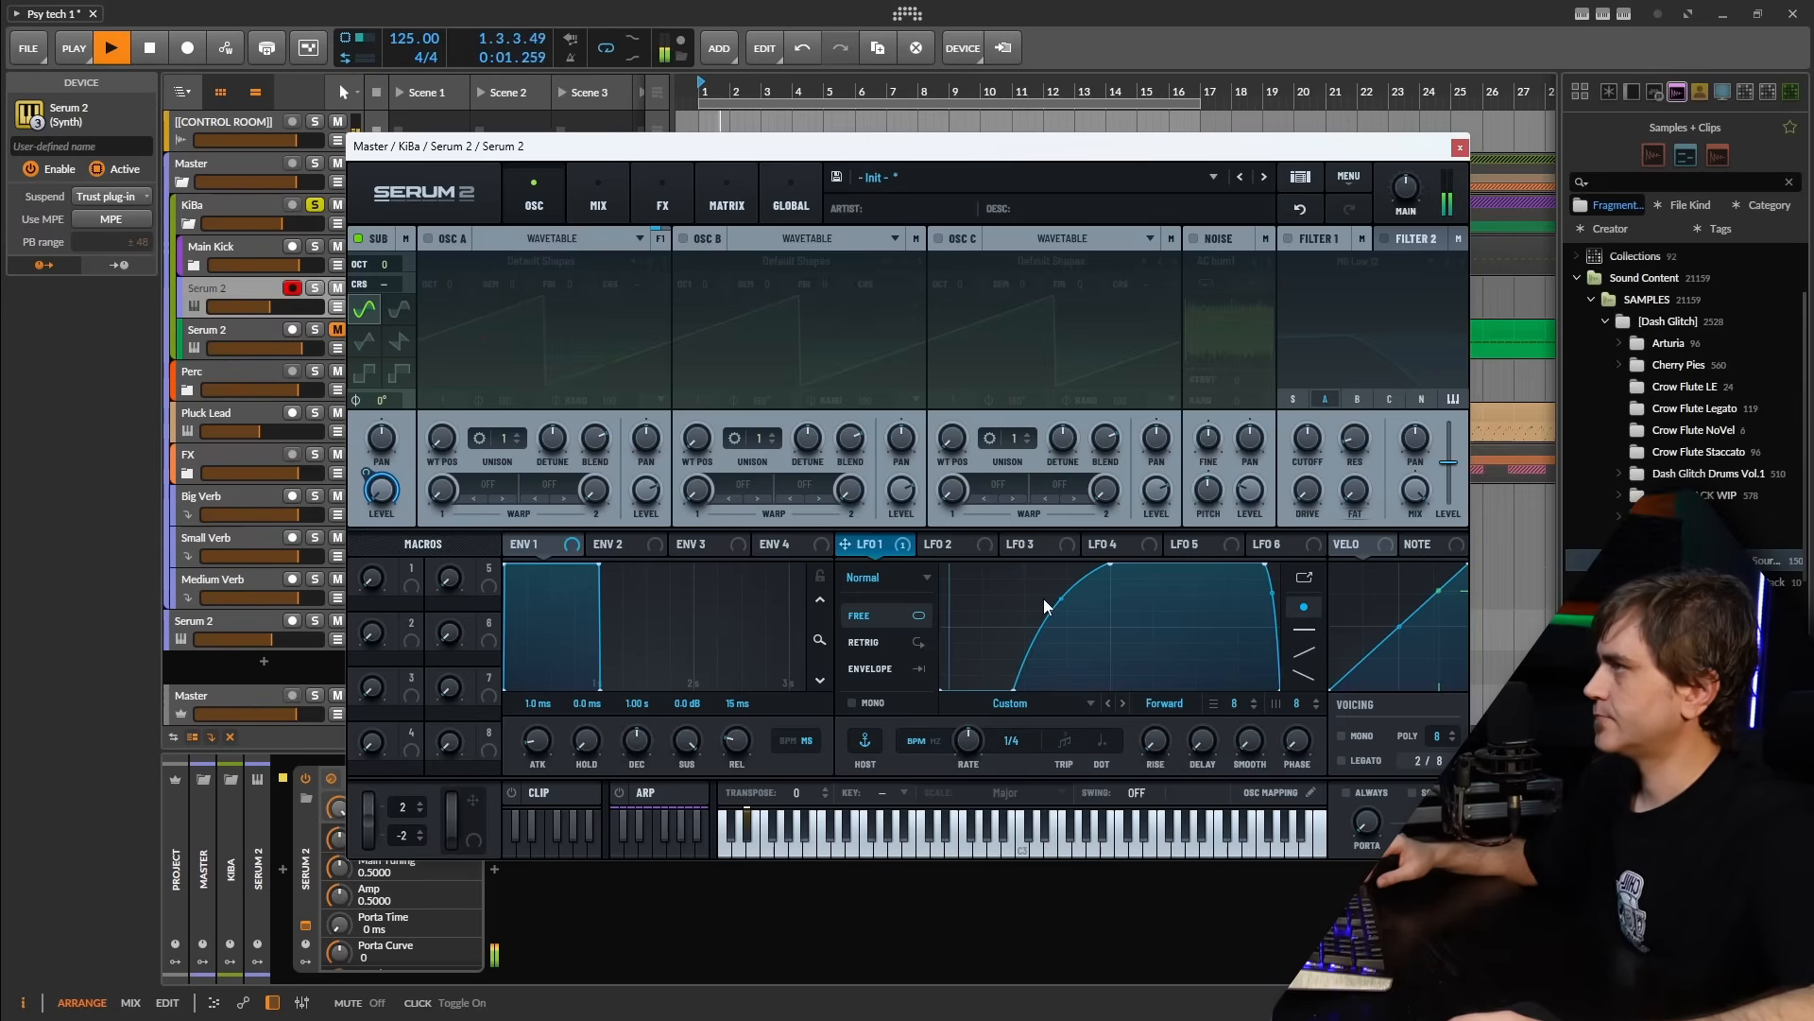
pyautogui.press('space')
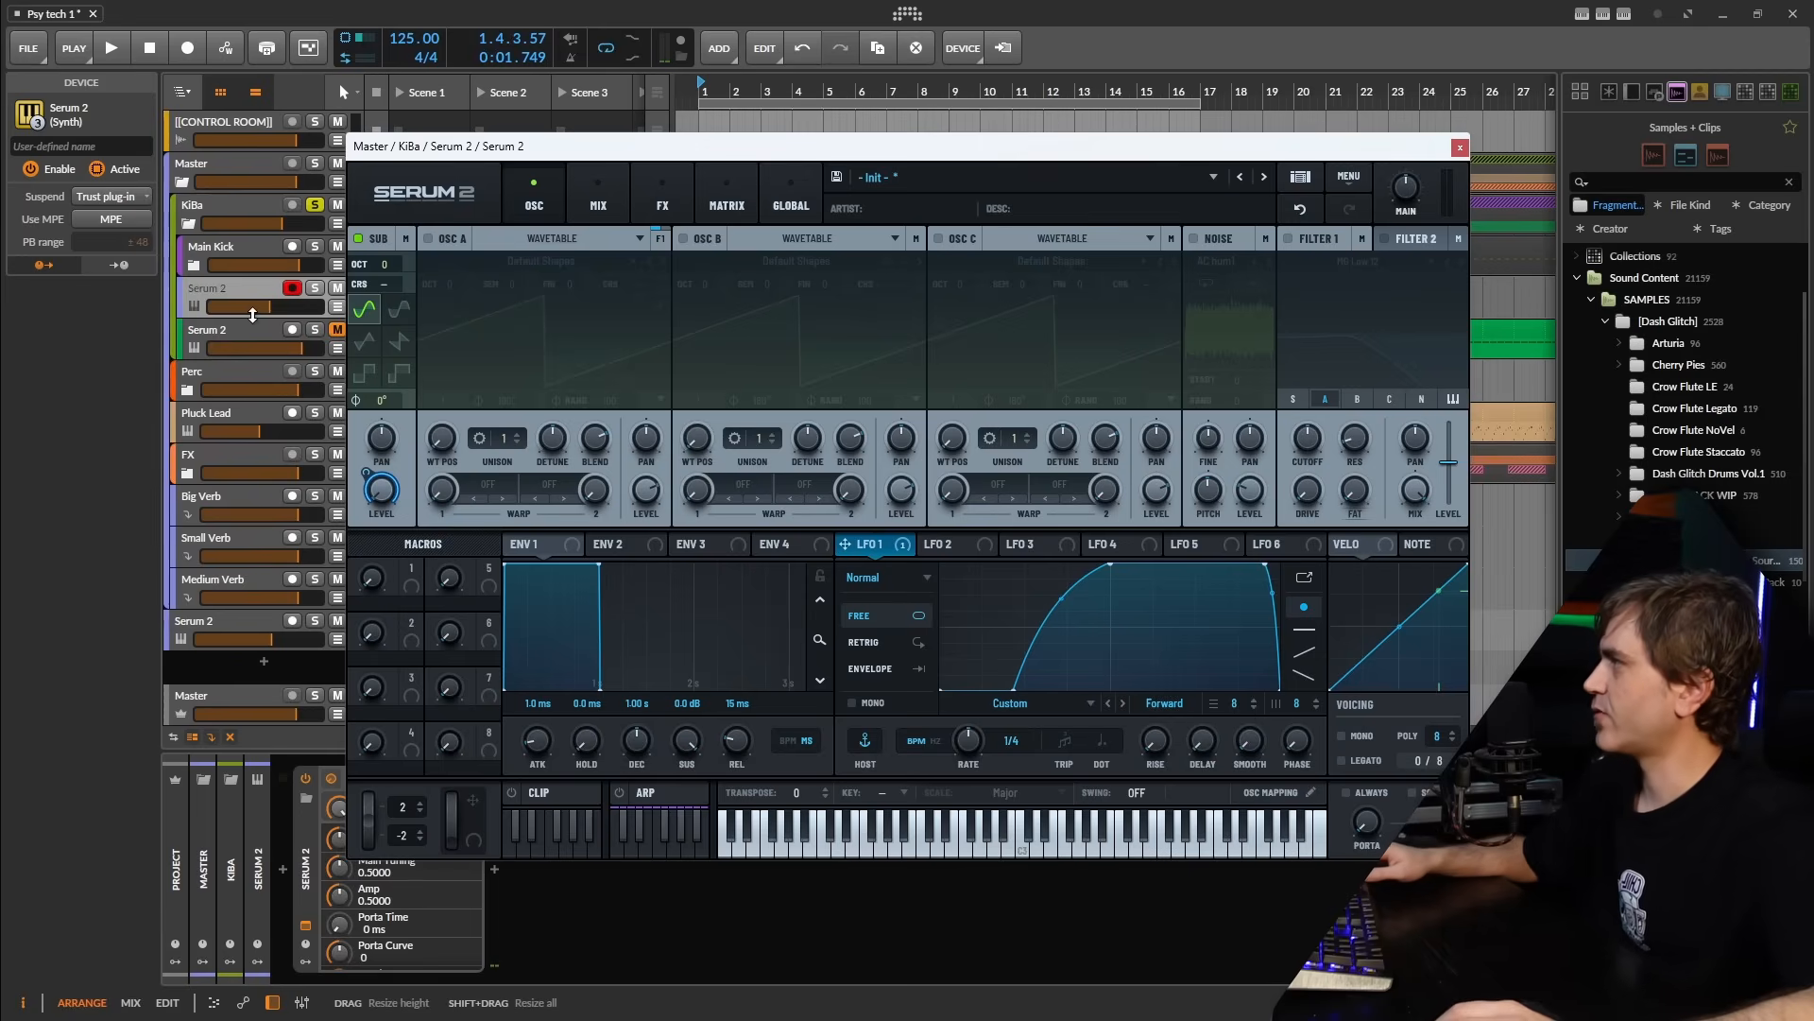
# Raise the Serum 2 track's volume to -2.0 dB and audition the bass several times
pyautogui.moveTo(259, 308); pyautogui.dragTo(287, 310)
pyautogui.press('space')
pyautogui.press('space')
pyautogui.press('space')
pyautogui.press('space')
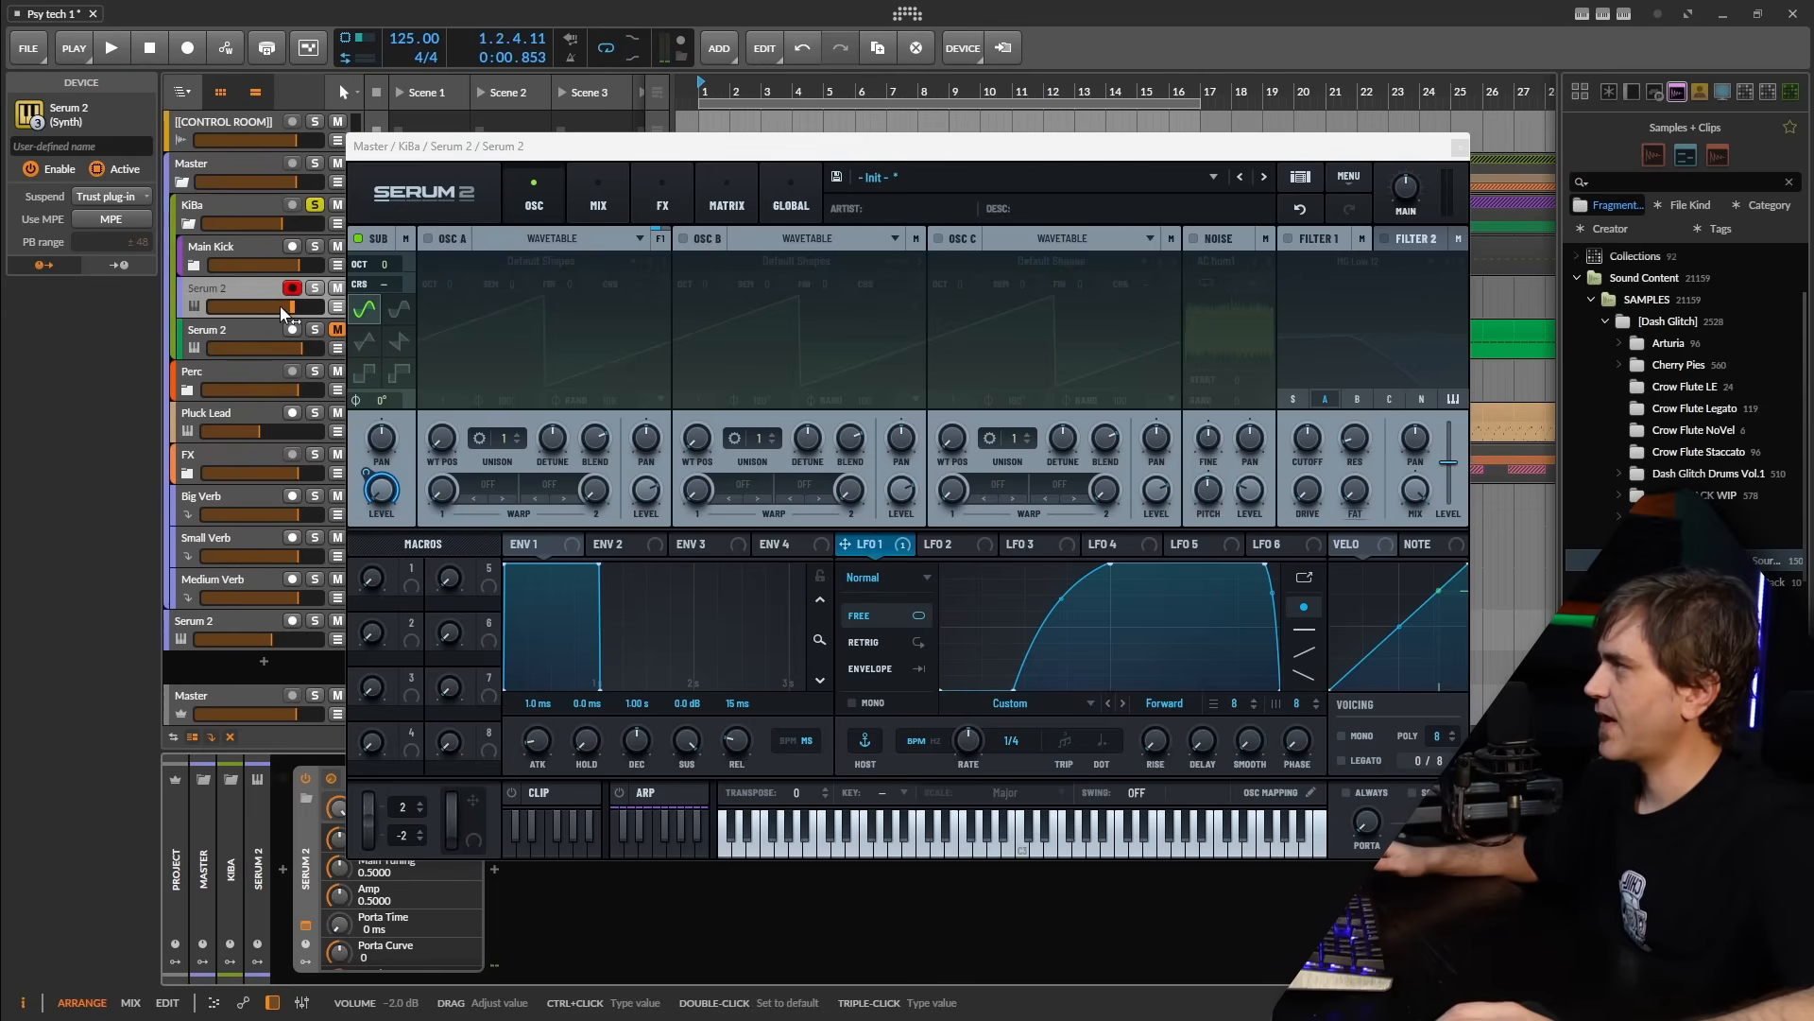
pyautogui.press('space')
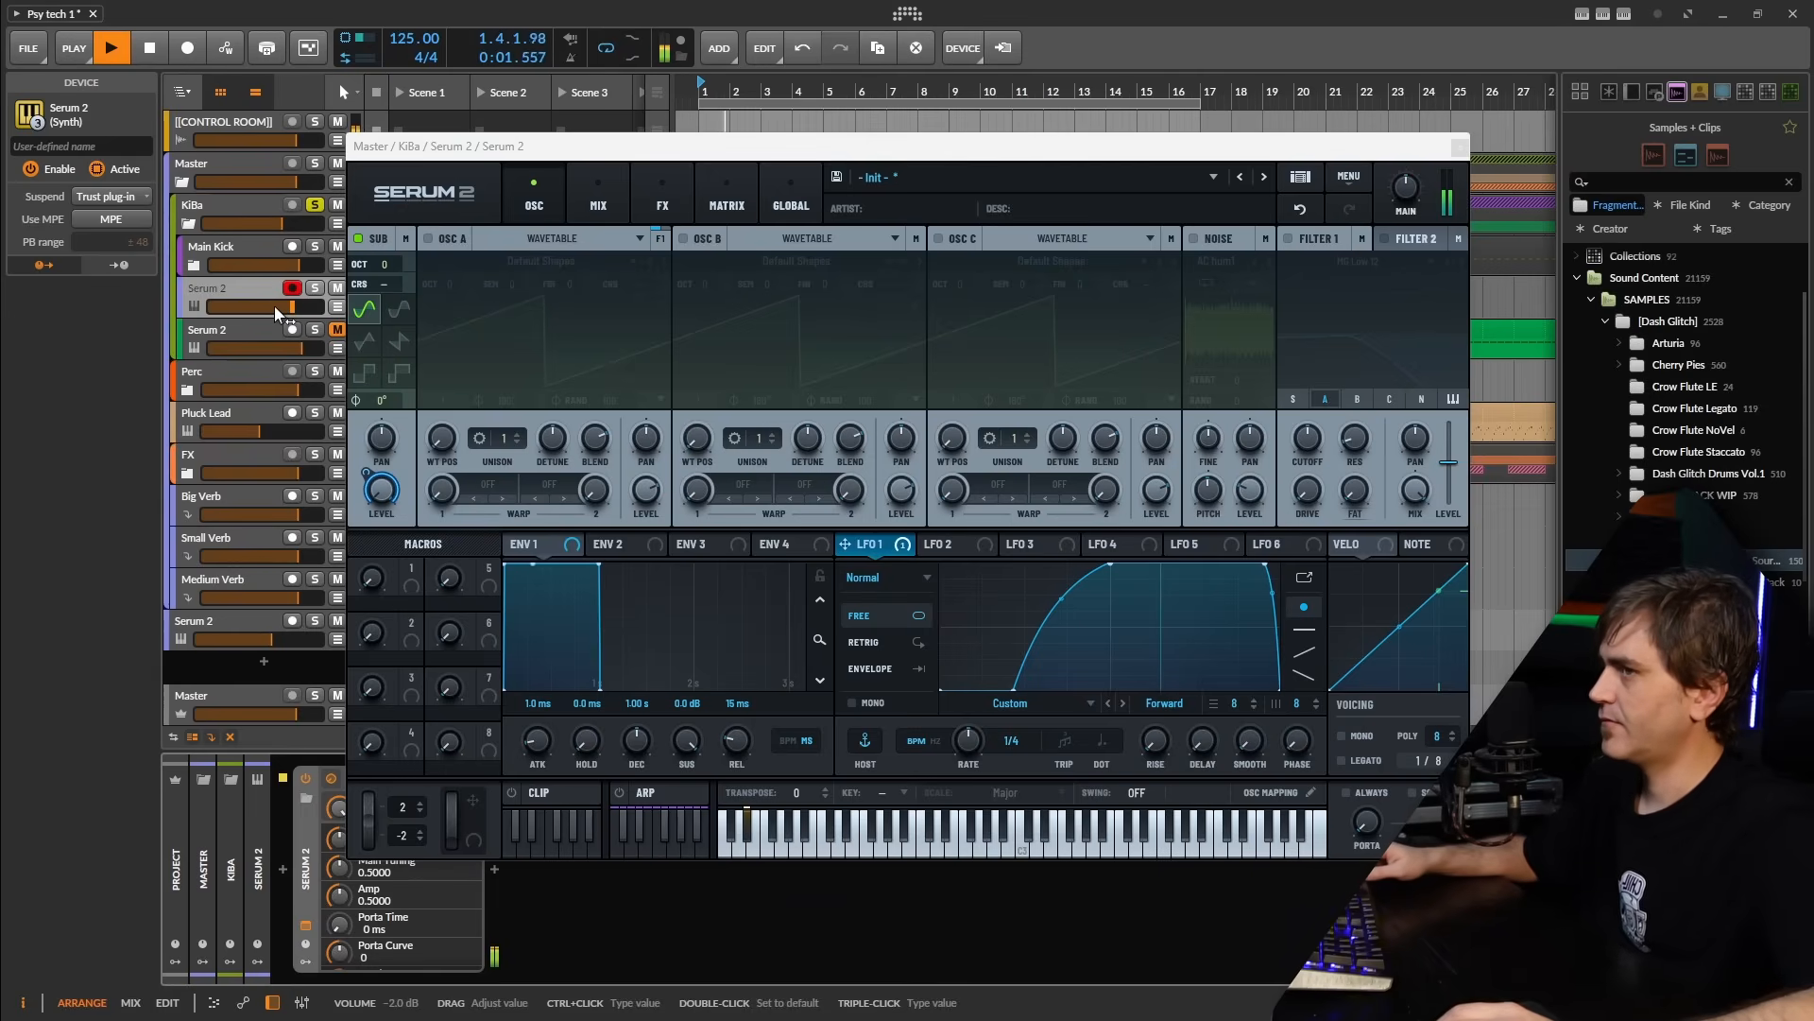
pyautogui.press('space')
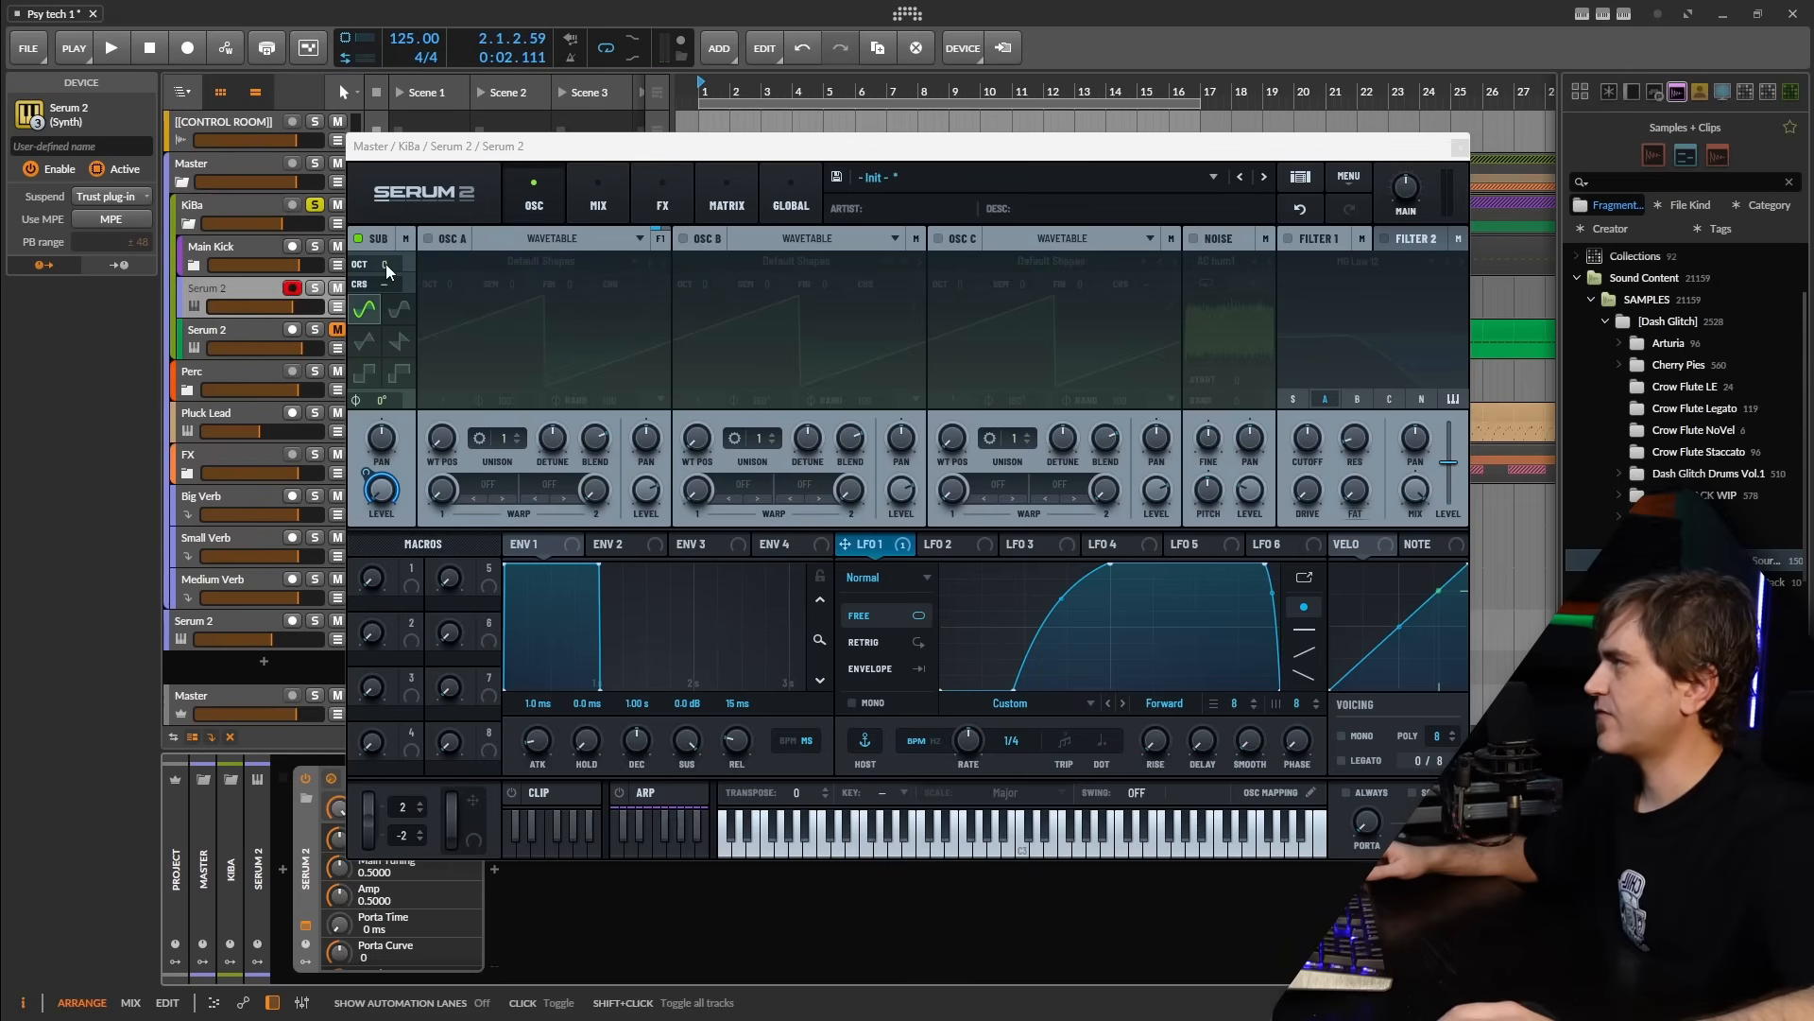
# Set the Sub oscillator's octave to +1 and slightly lower the Serum 2 track's volume during playback
pyautogui.moveTo(385, 266); pyautogui.dragTo(389, 261)
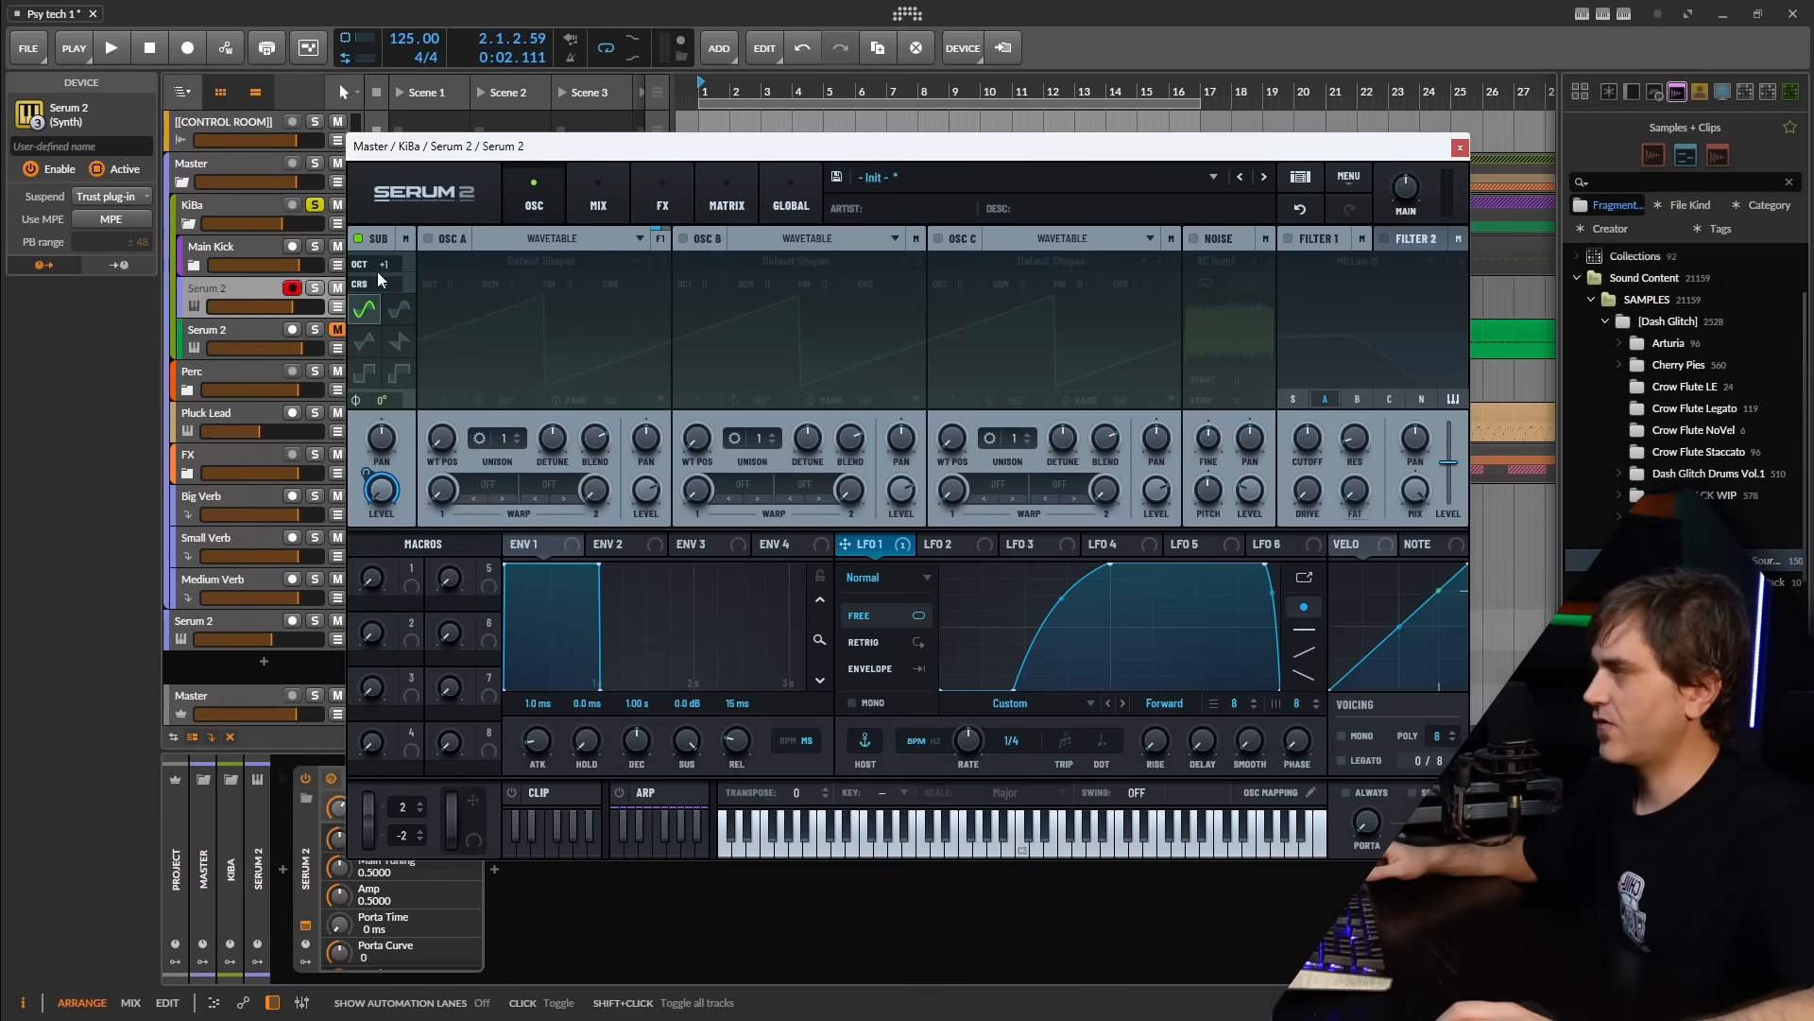
pyautogui.press('space')
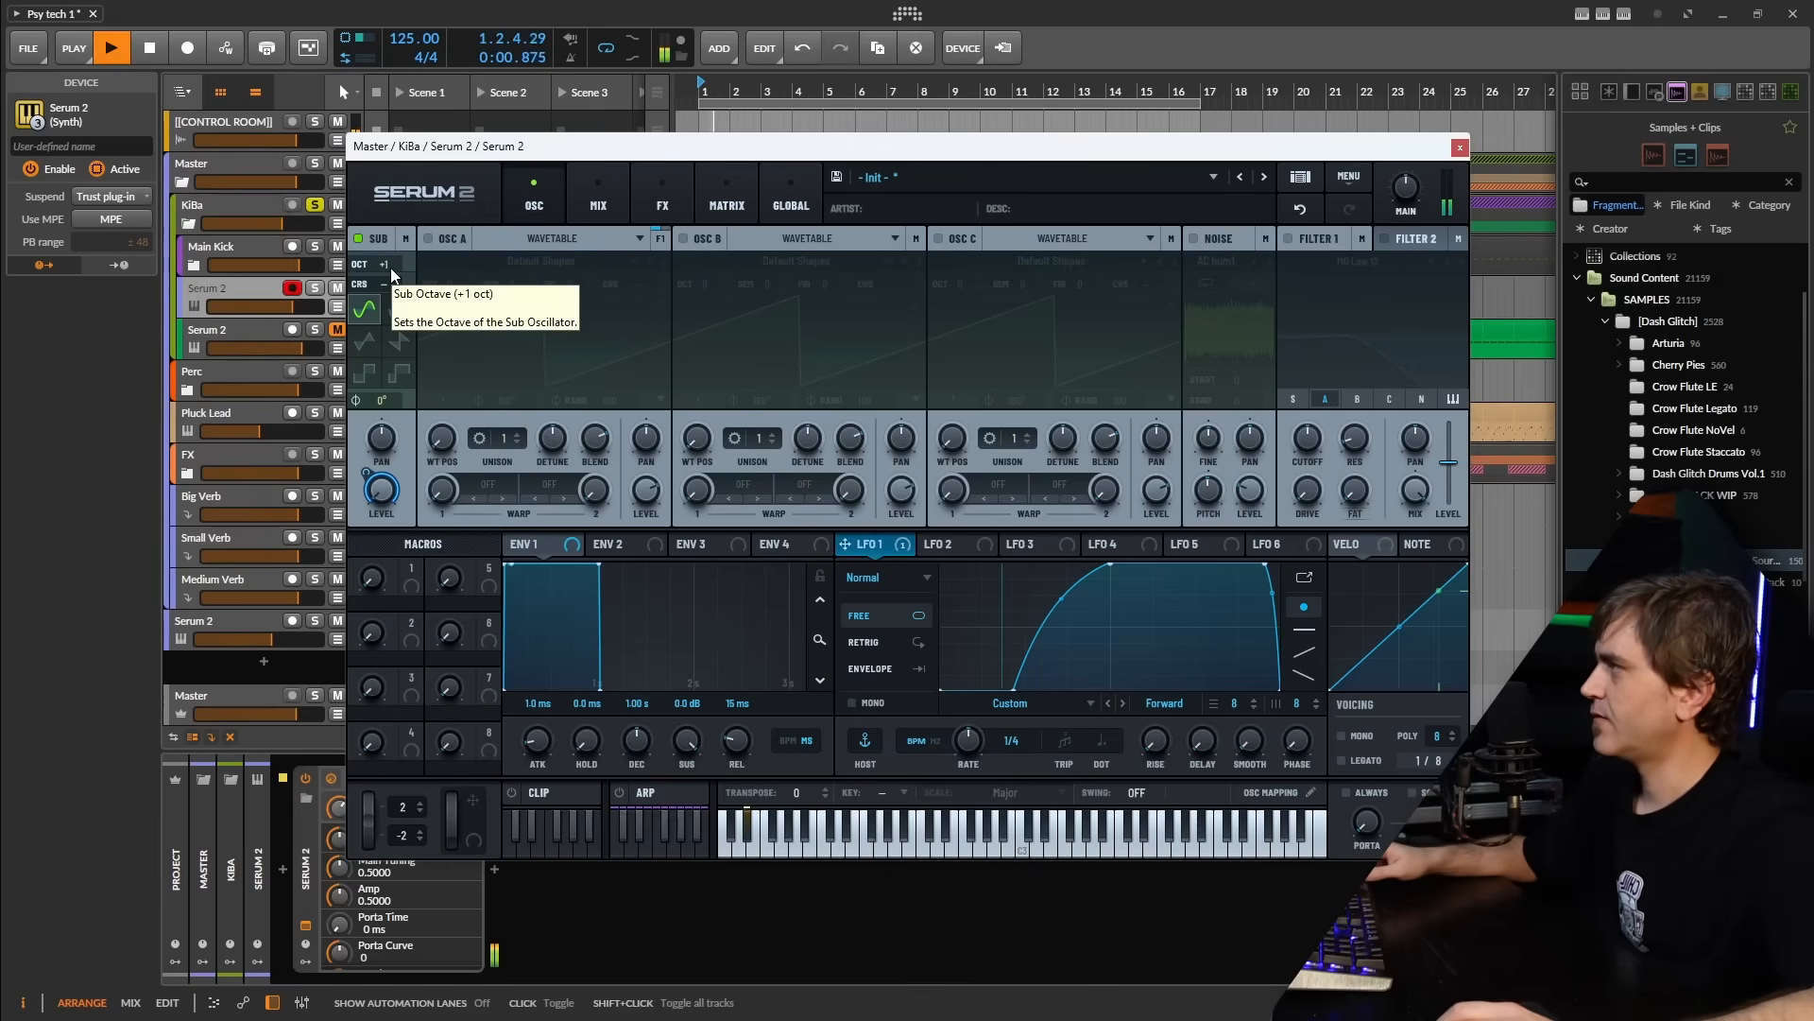
pyautogui.moveTo(292, 307); pyautogui.dragTo(280, 307)
pyautogui.press('space')
pyautogui.press('space')
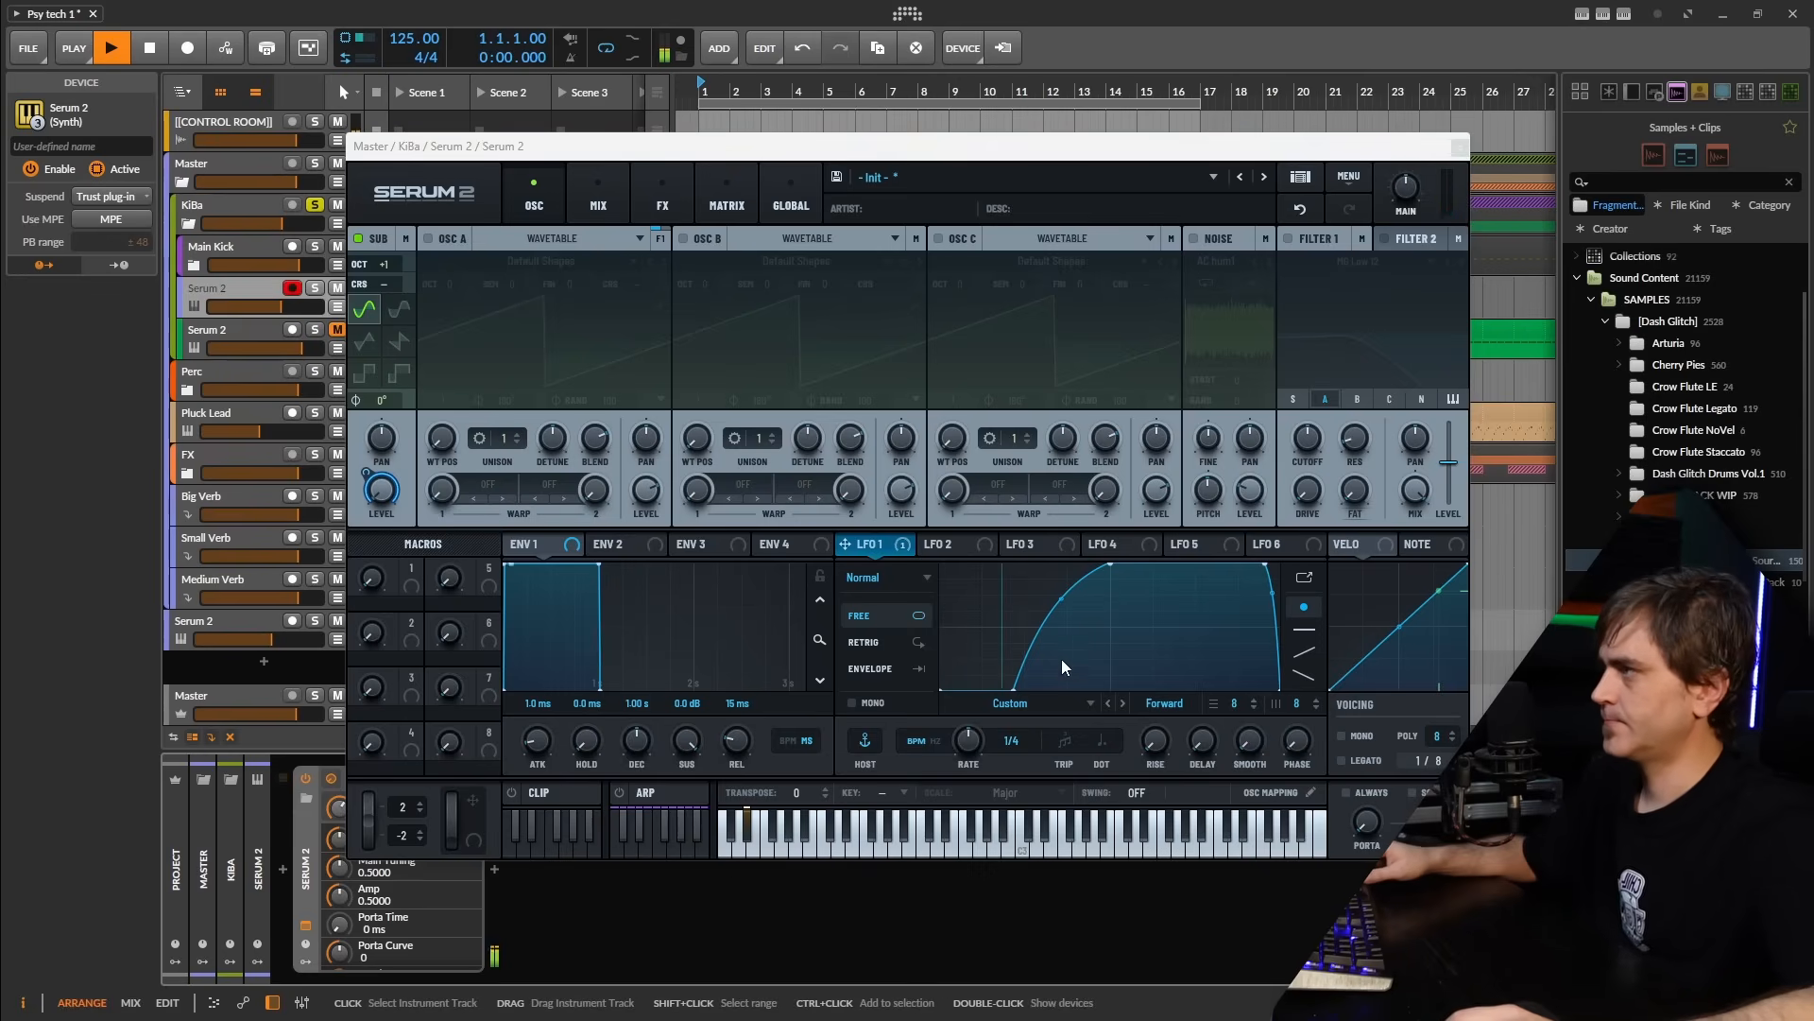
# Move the start of LFO 1's rise earlier in the cycle and adjust the curve of the rising segment
pyautogui.moveTo(1015, 690); pyautogui.dragTo(990, 691)
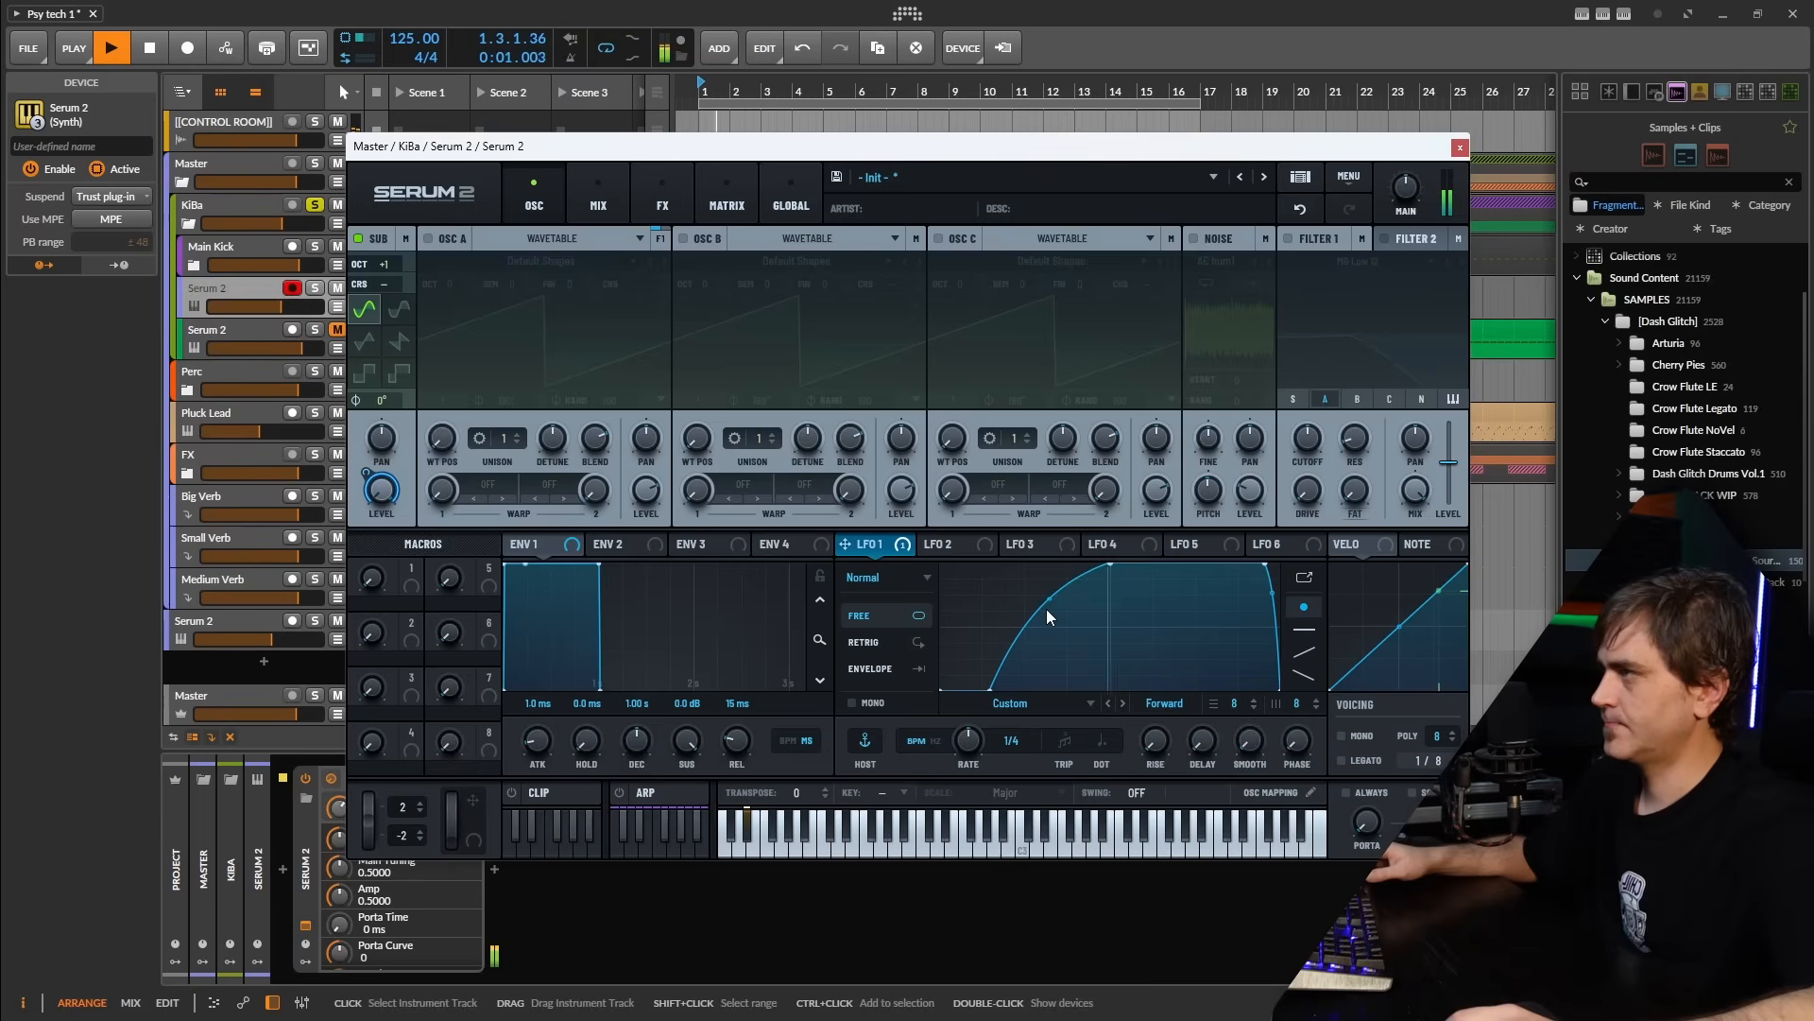
pyautogui.moveTo(1049, 599); pyautogui.dragTo(1046, 619)
pyautogui.moveTo(991, 688); pyautogui.dragTo(971, 691)
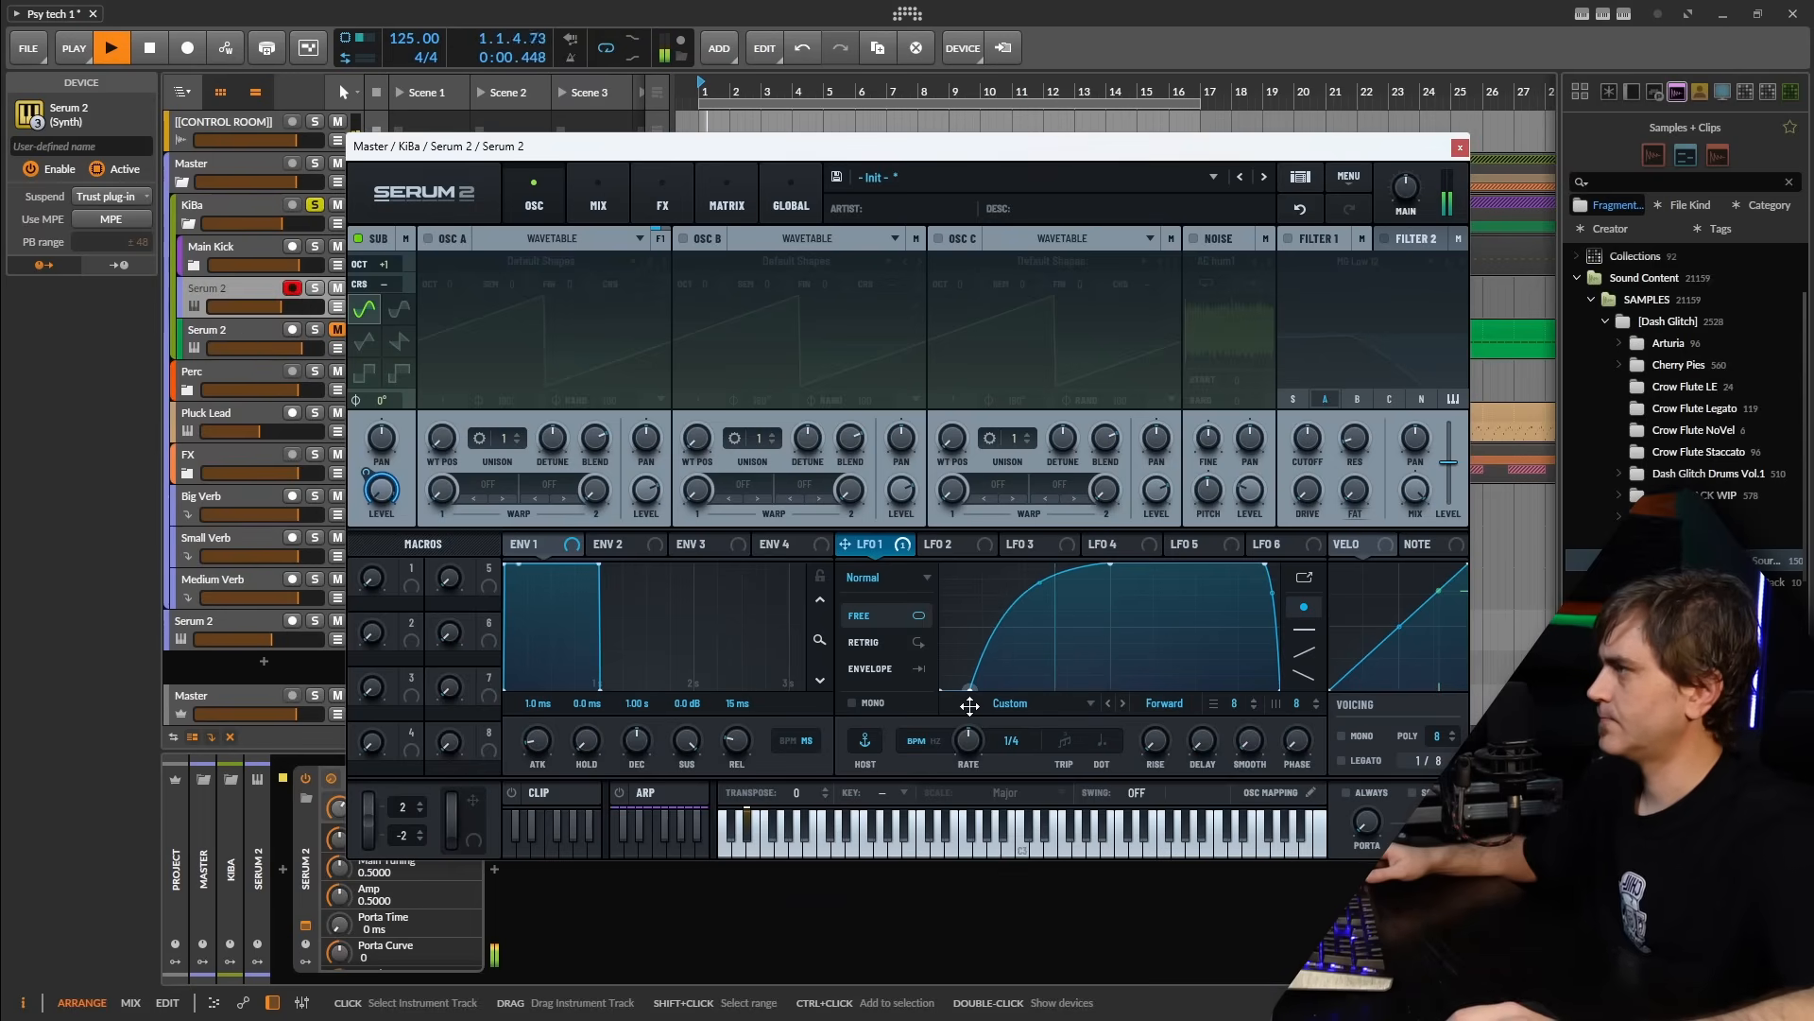
# Straighten LFO 1's rising segment, shift the point where it reaches maximum later in the cycle, and audition the result
pyautogui.doubleClick(1040, 586)
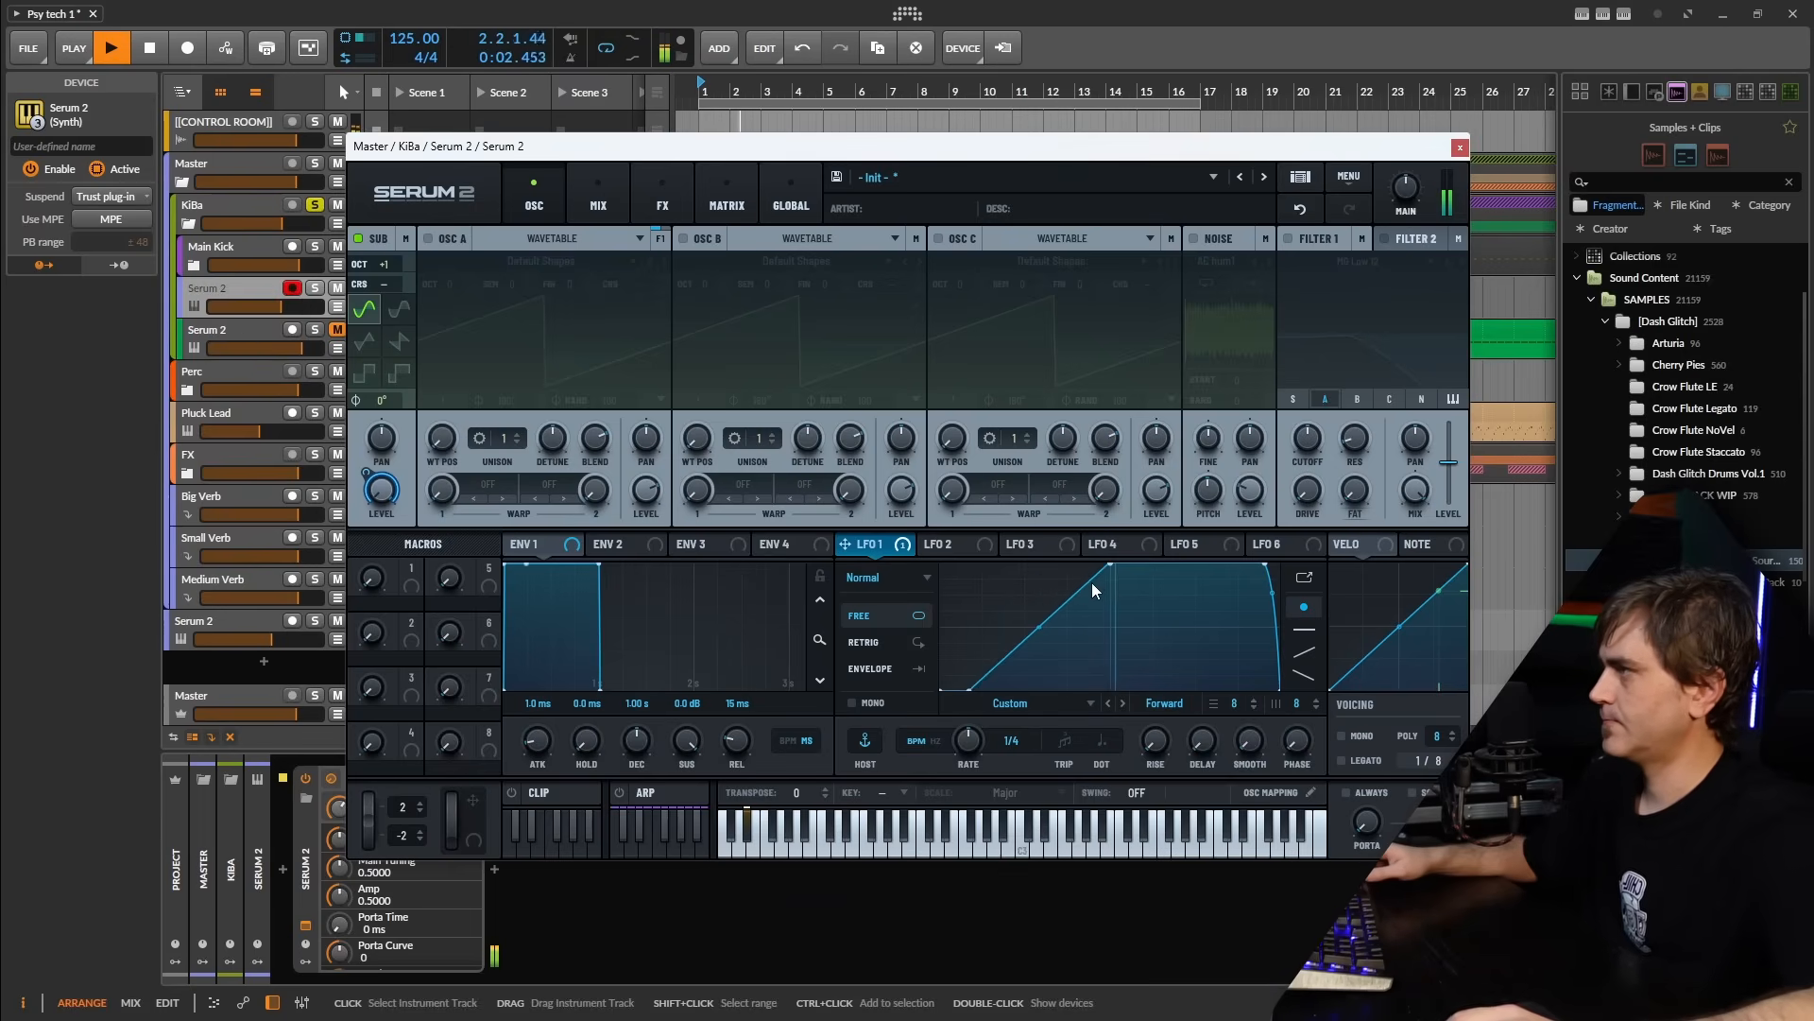
pyautogui.moveTo(1110, 565); pyautogui.dragTo(1188, 559)
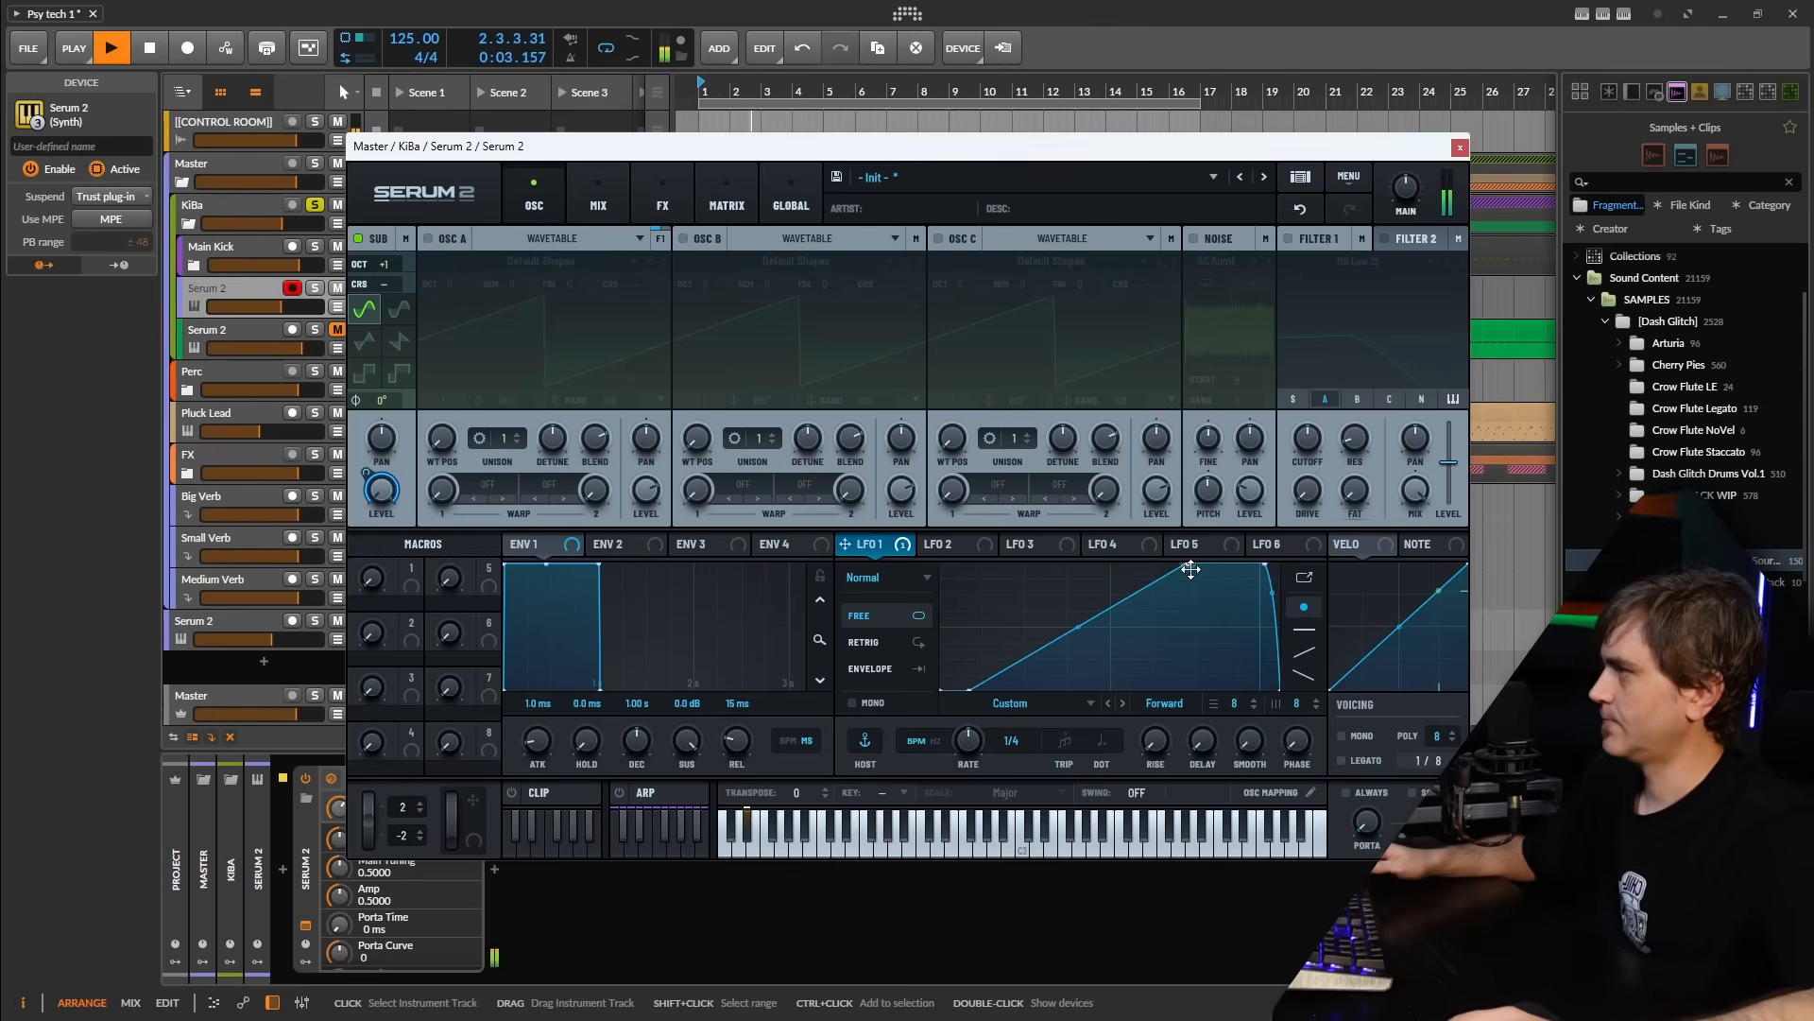
pyautogui.press('space')
pyautogui.moveTo(1188, 565)
pyautogui.mouseDown()
pyautogui.moveTo(1142, 548)
pyautogui.moveTo(1167, 548)
pyautogui.mouseUp()
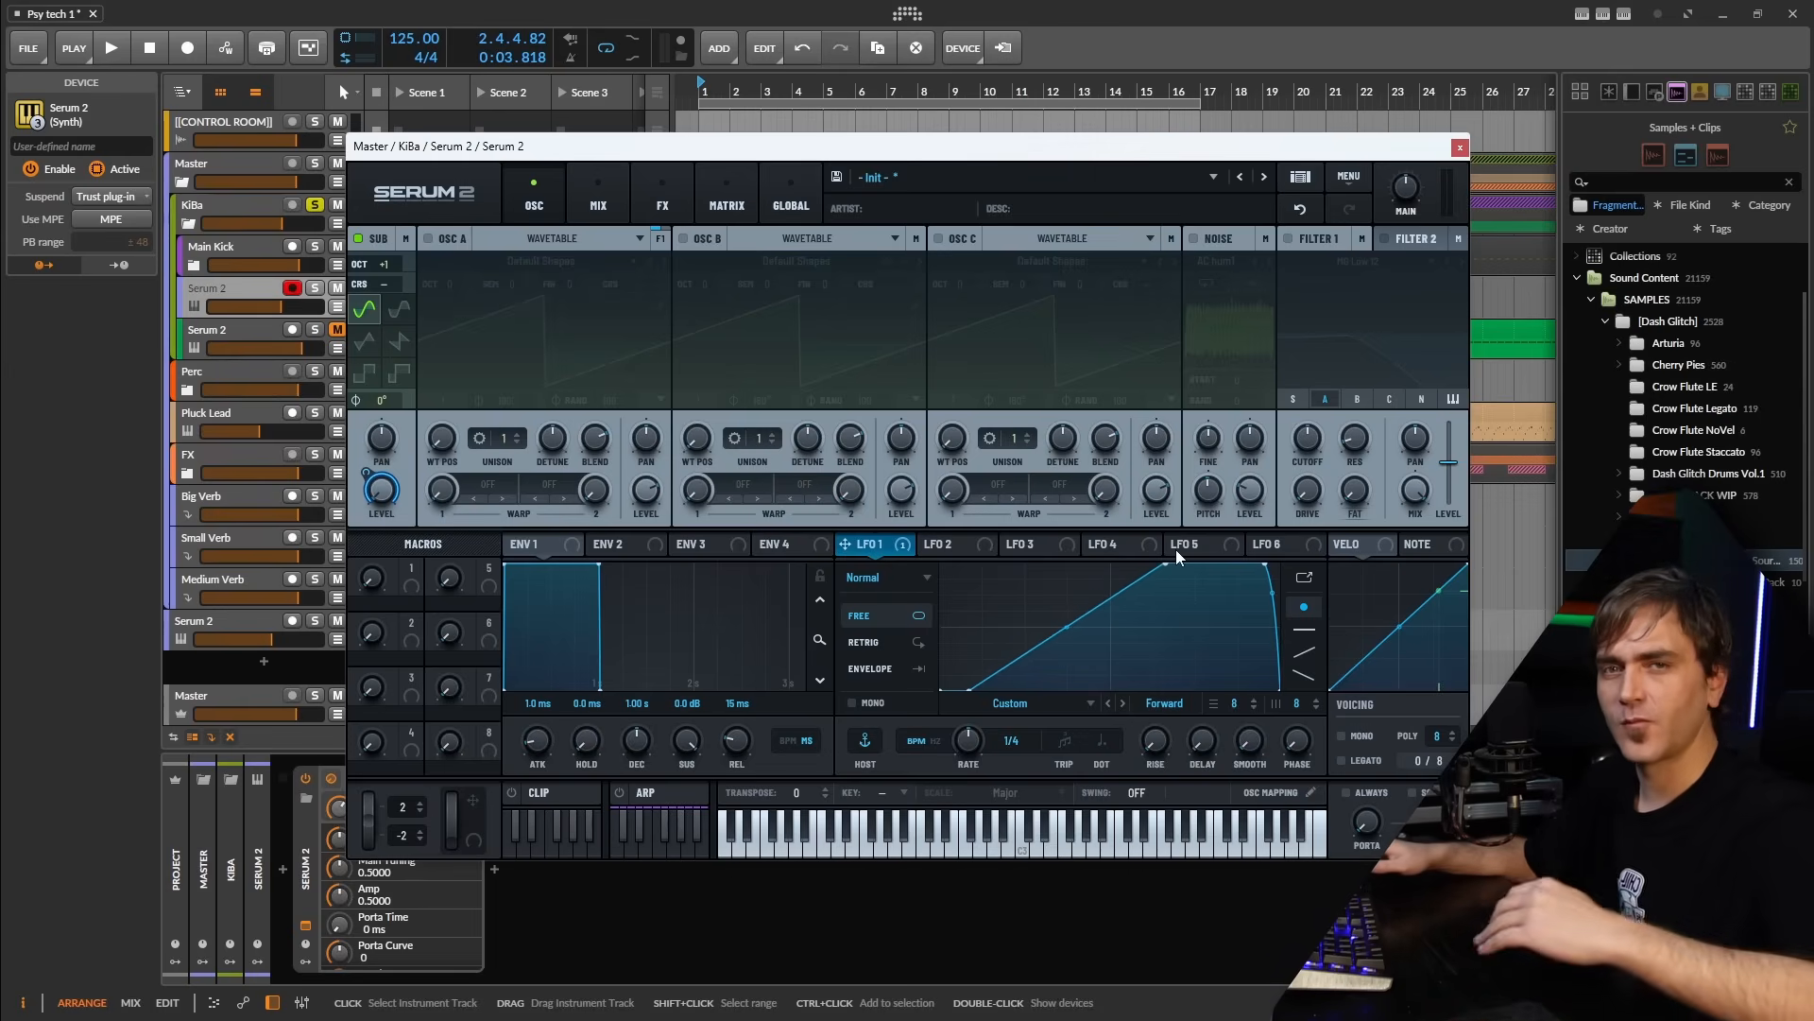
pyautogui.press('space')
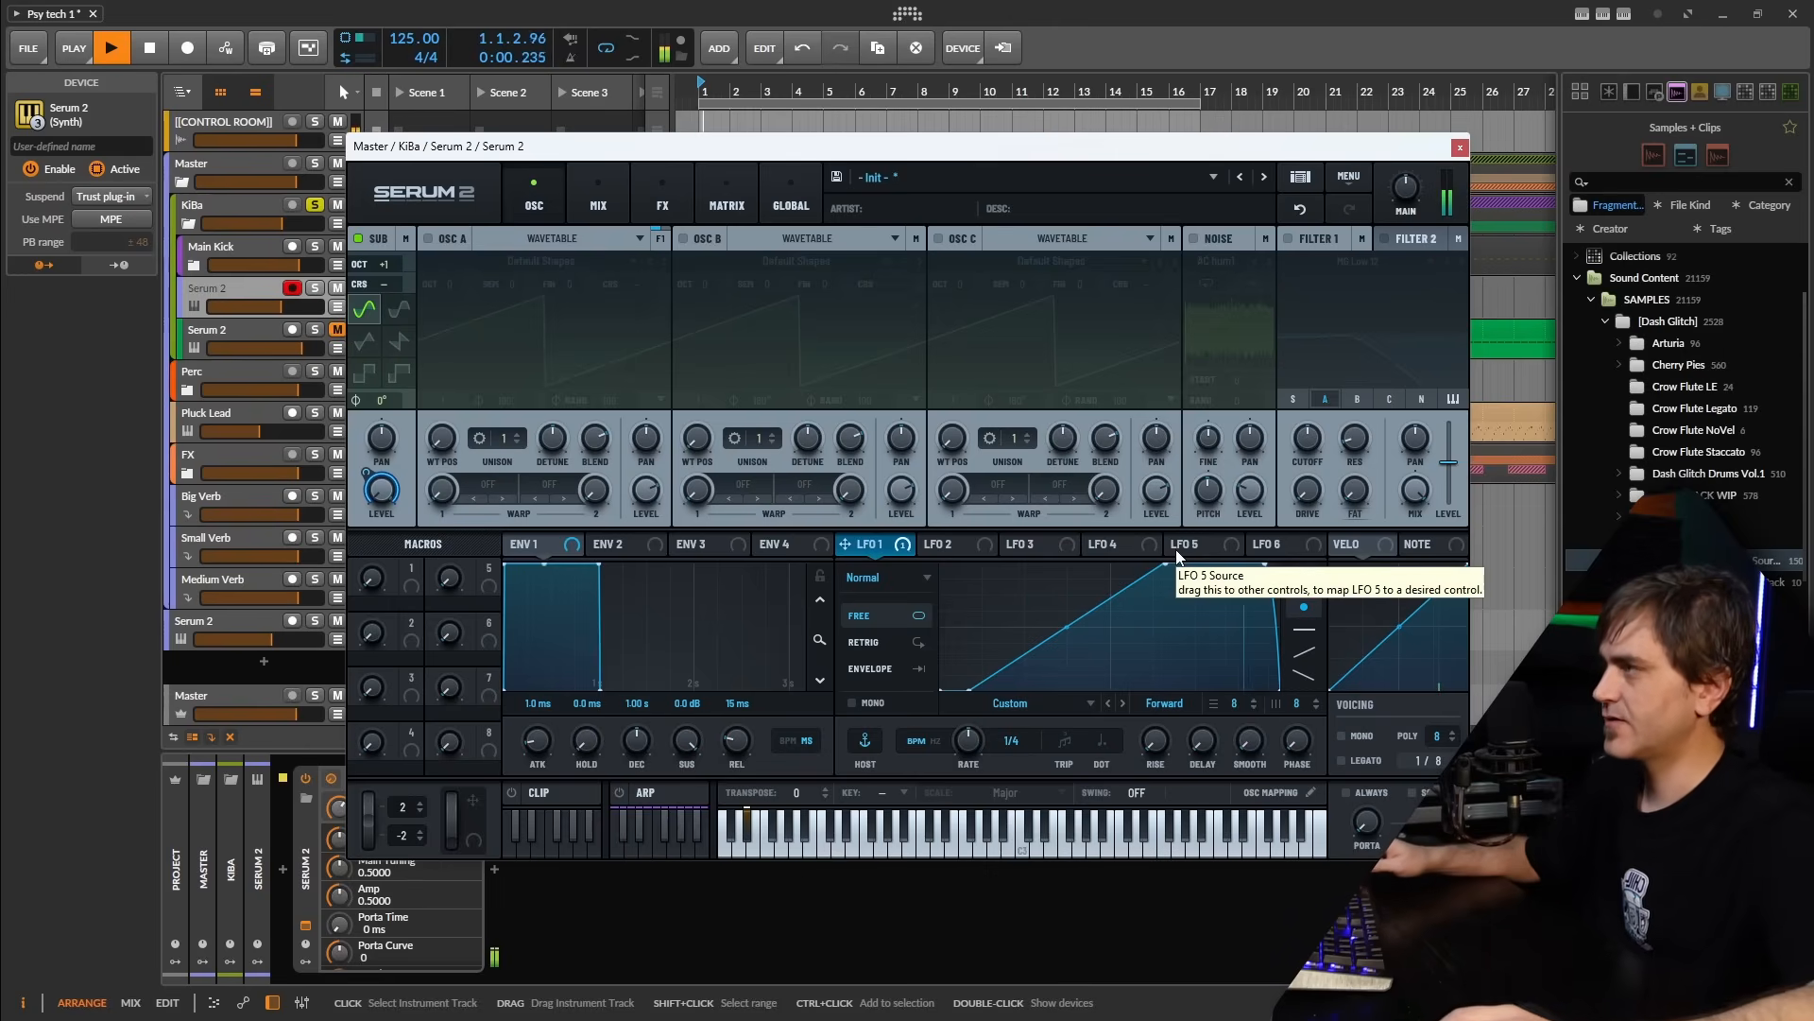
pyautogui.press('space')
# Delay both the start and the peak of LFO 1's linear rise, placing the peak just before the final drop, and audition it
pyautogui.moveTo(1167, 565); pyautogui.dragTo(1194, 555)
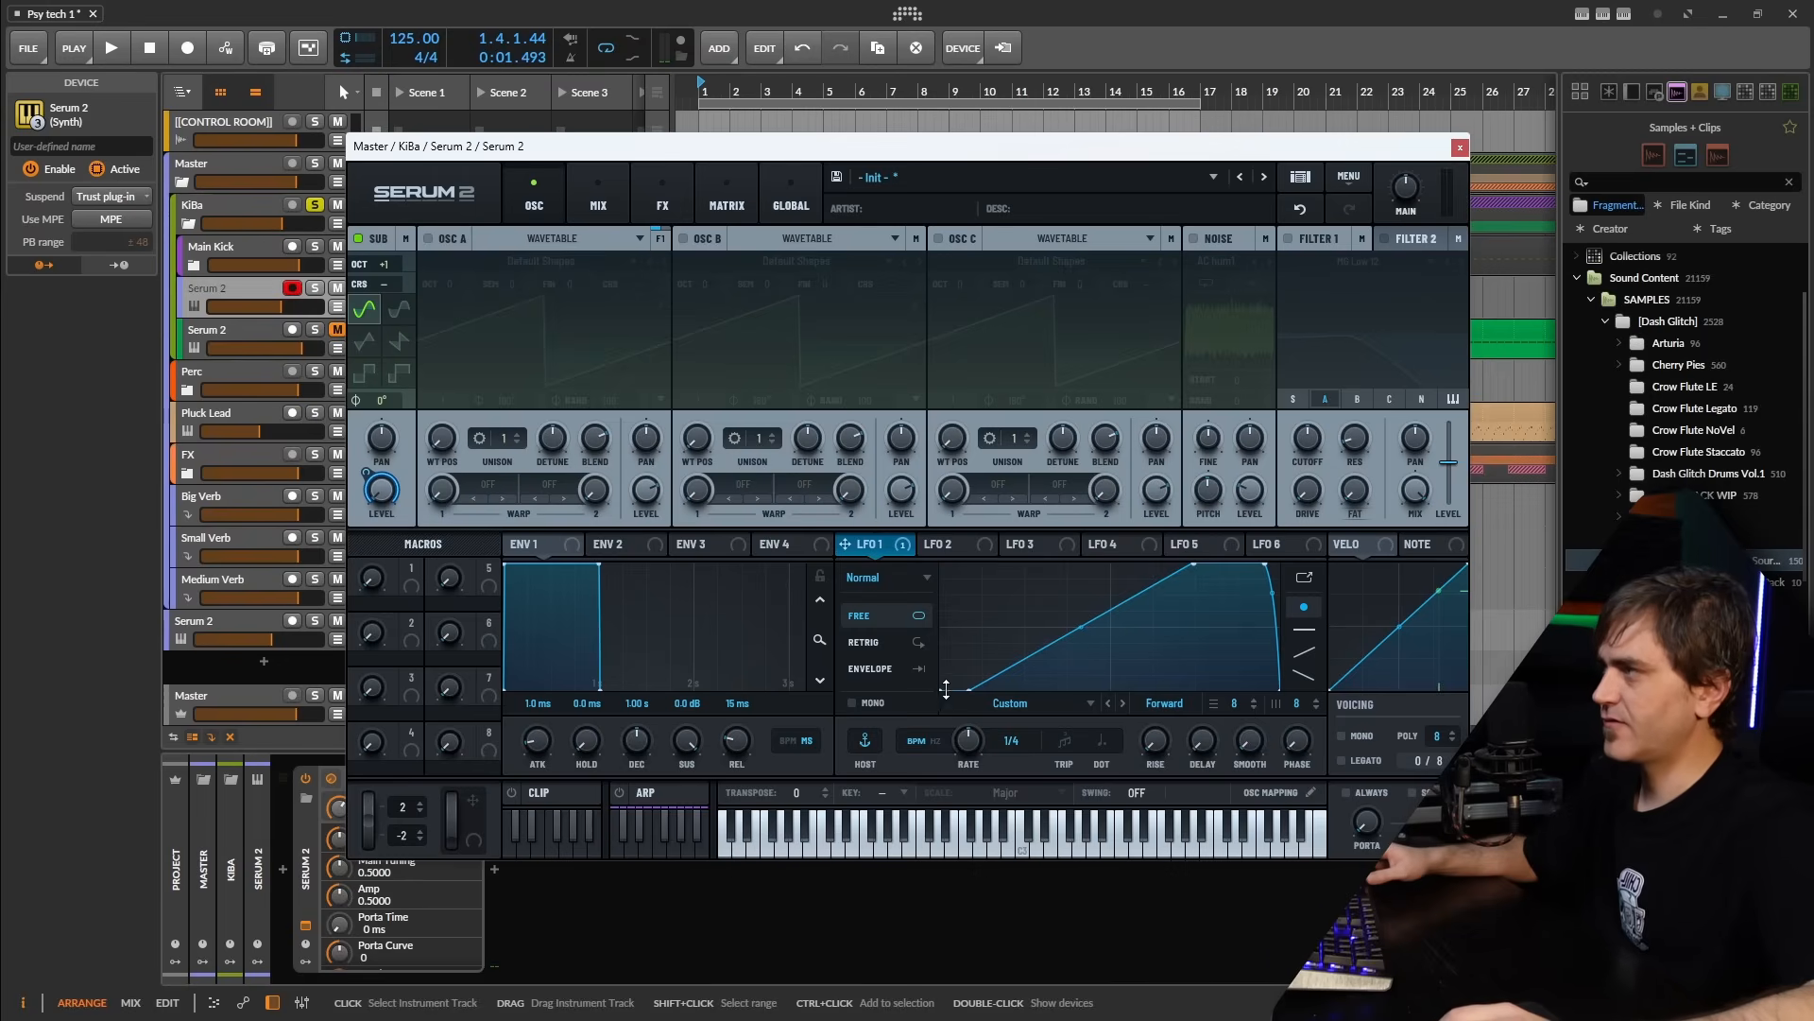
pyautogui.moveTo(969, 689); pyautogui.dragTo(999, 718)
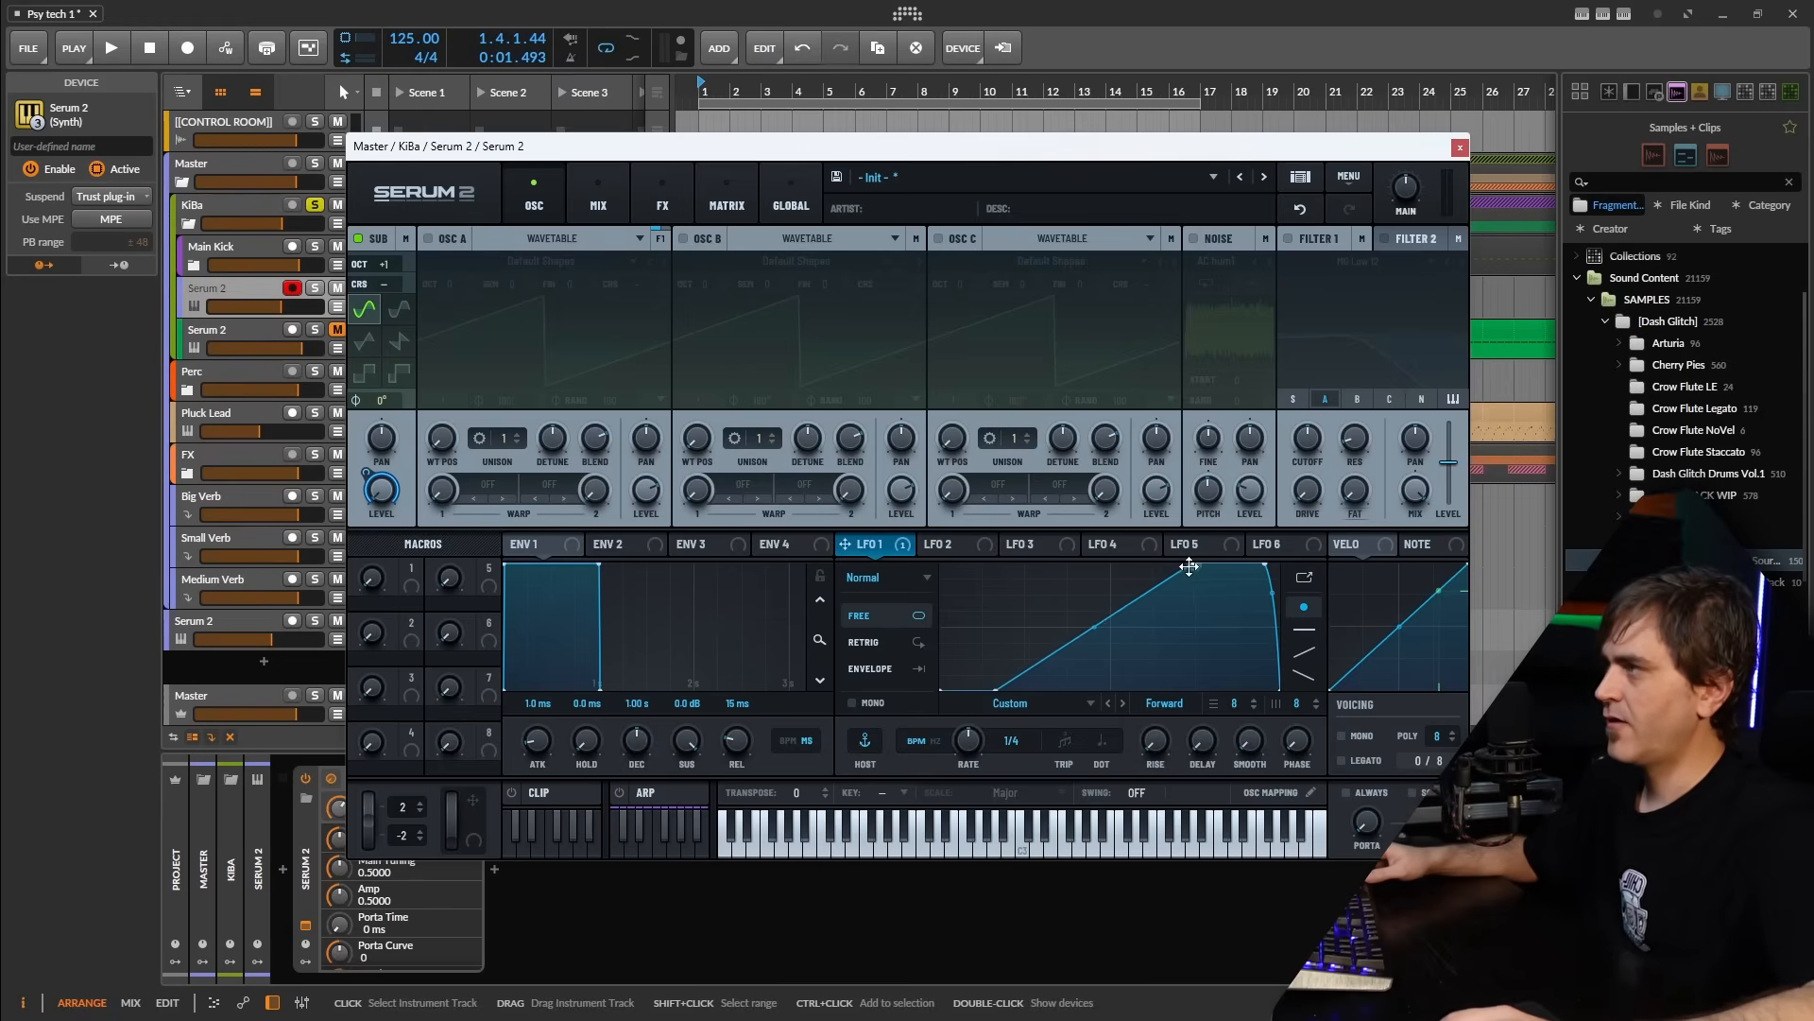
pyautogui.moveTo(1189, 565); pyautogui.dragTo(1226, 554)
pyautogui.press('space')
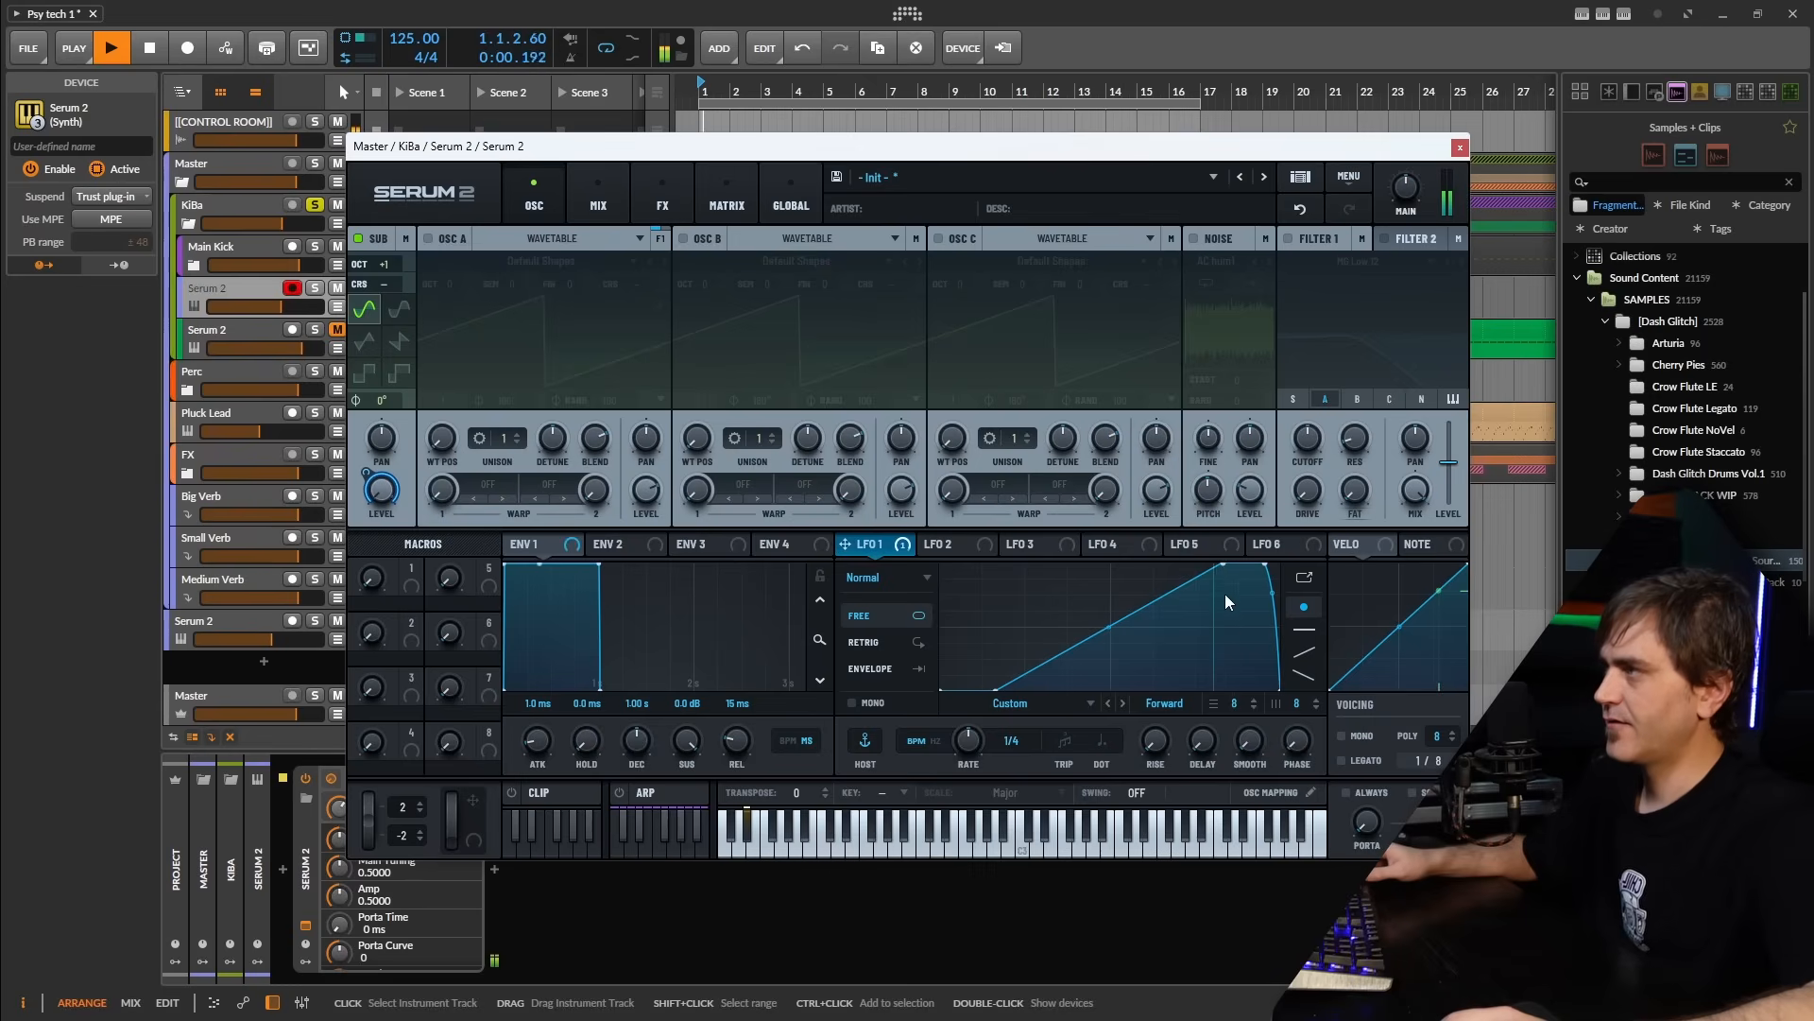
pyautogui.press('space')
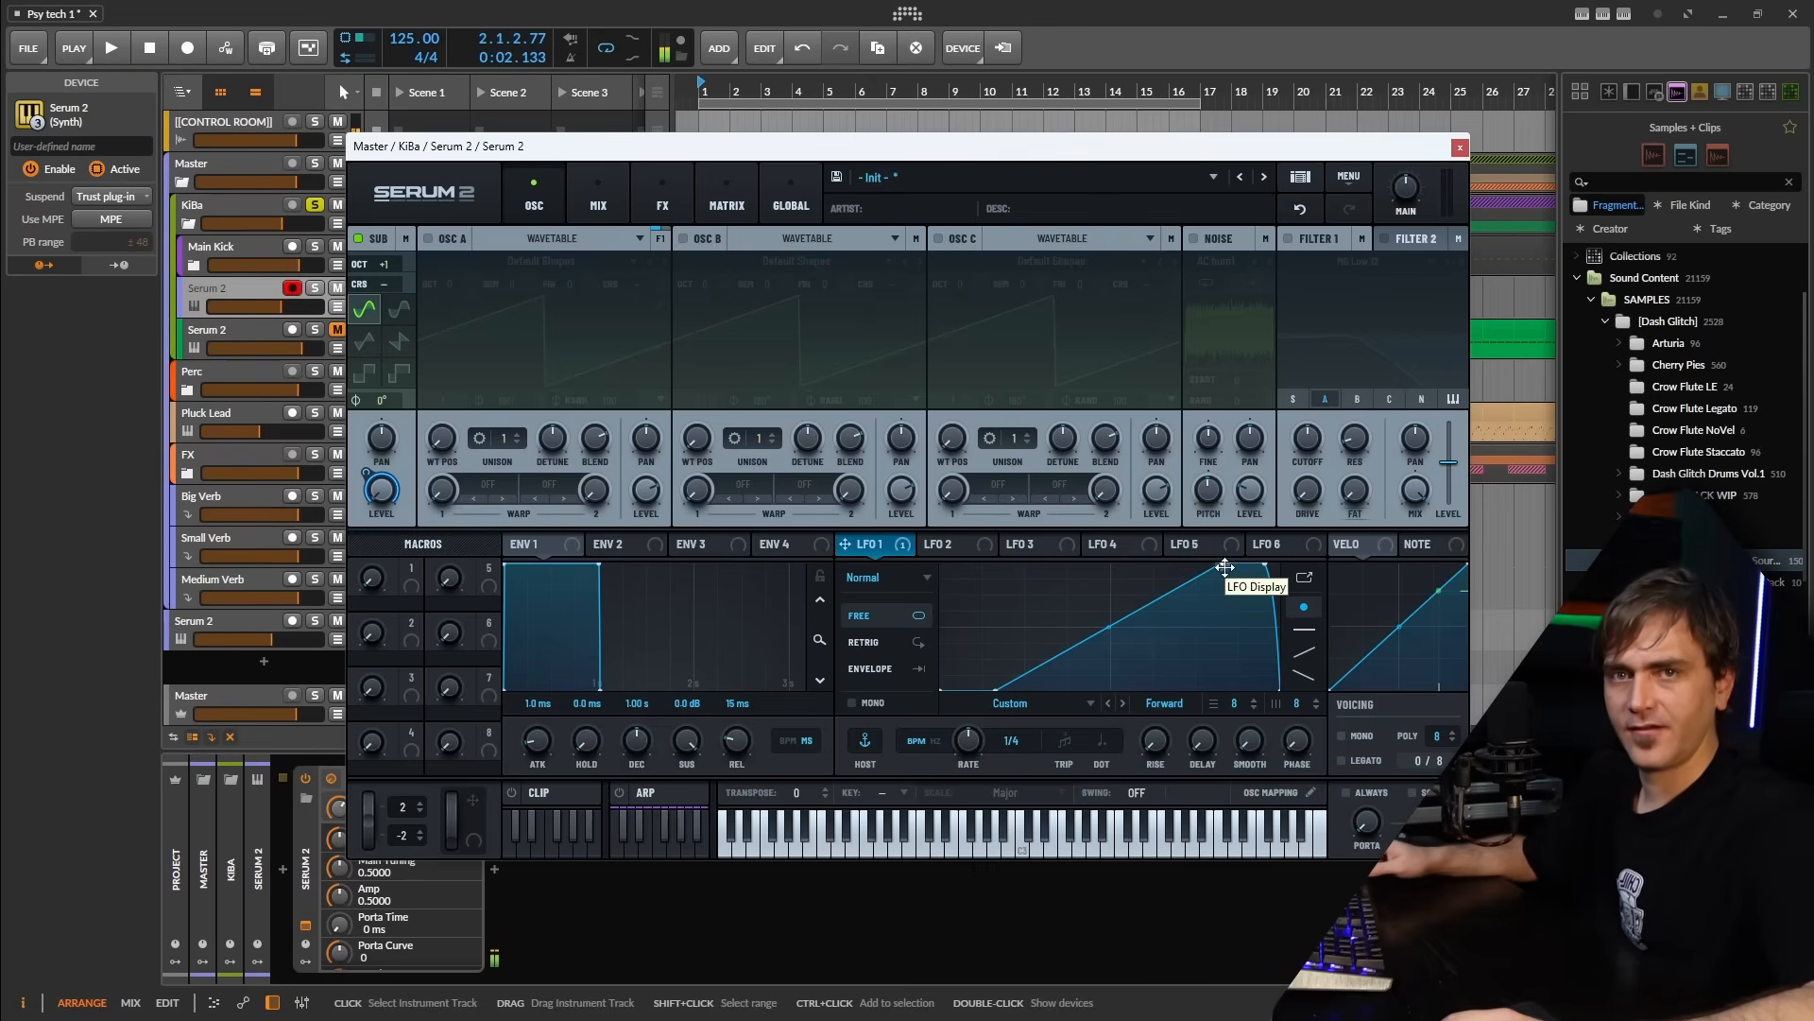
# Audition the bass, reset the Sub oscillator's octave to 0 and close the Serum 2 window
pyautogui.press('space')
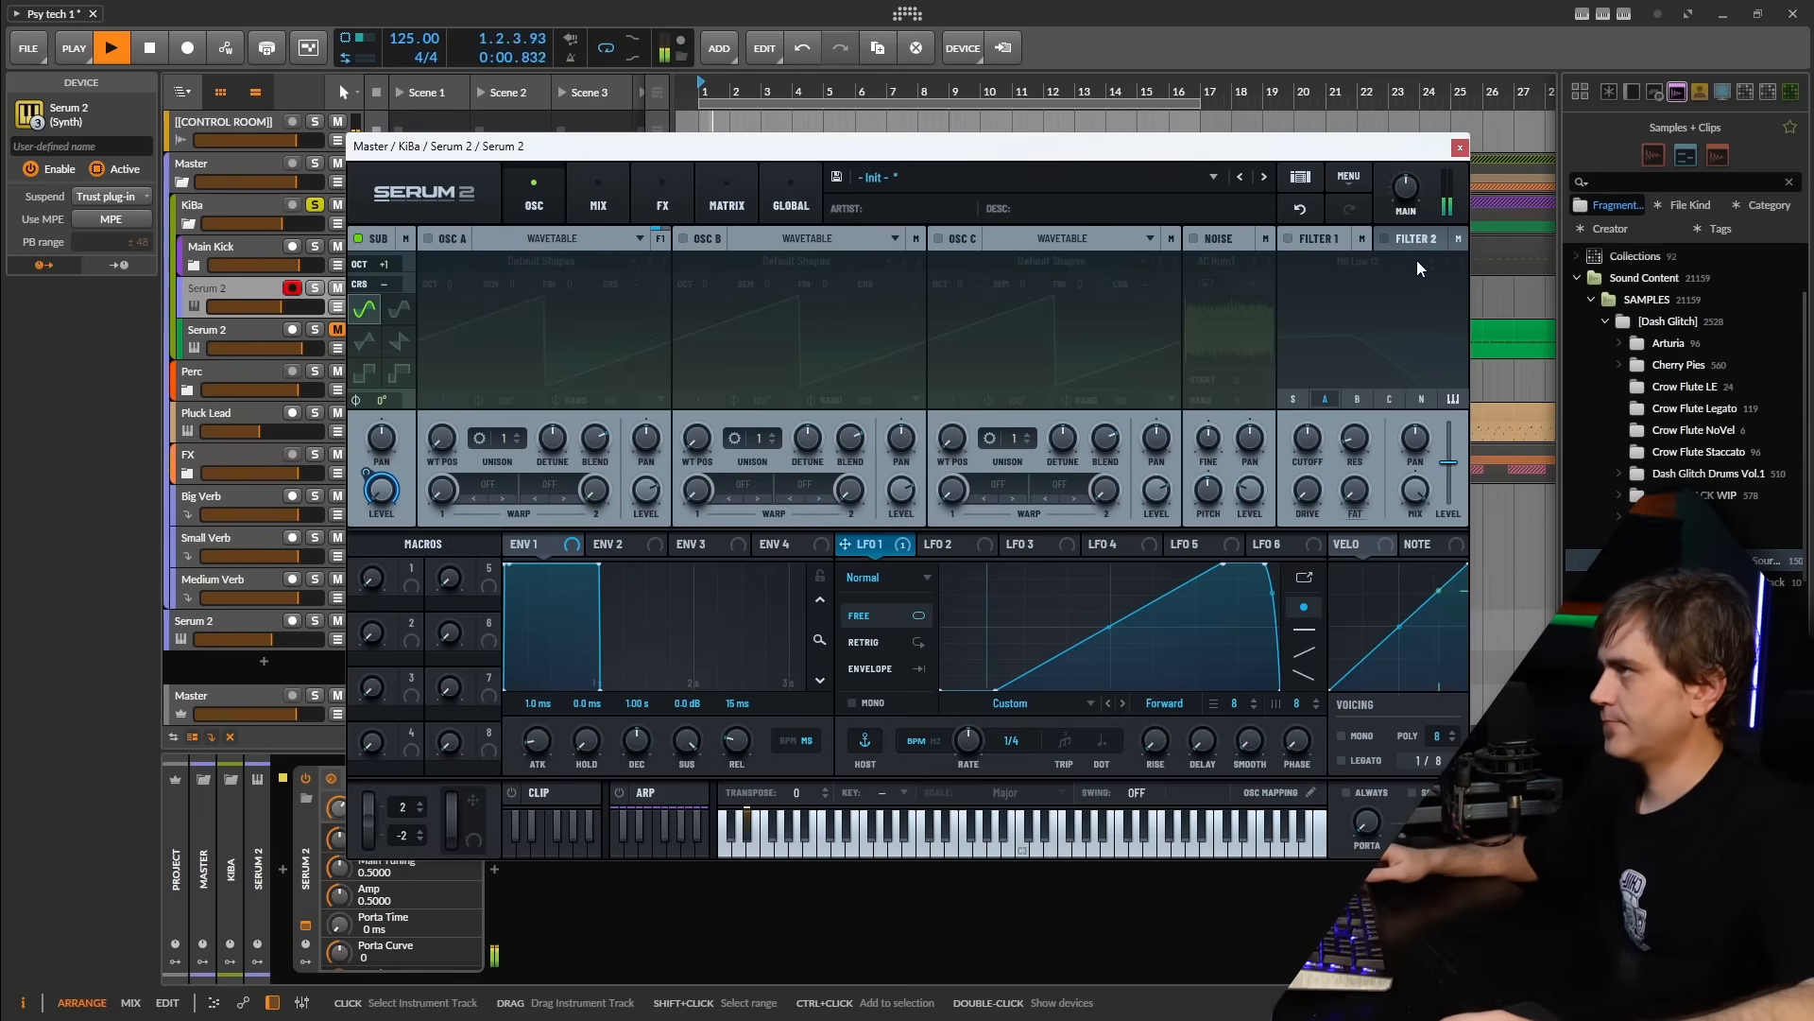
pyautogui.press('space')
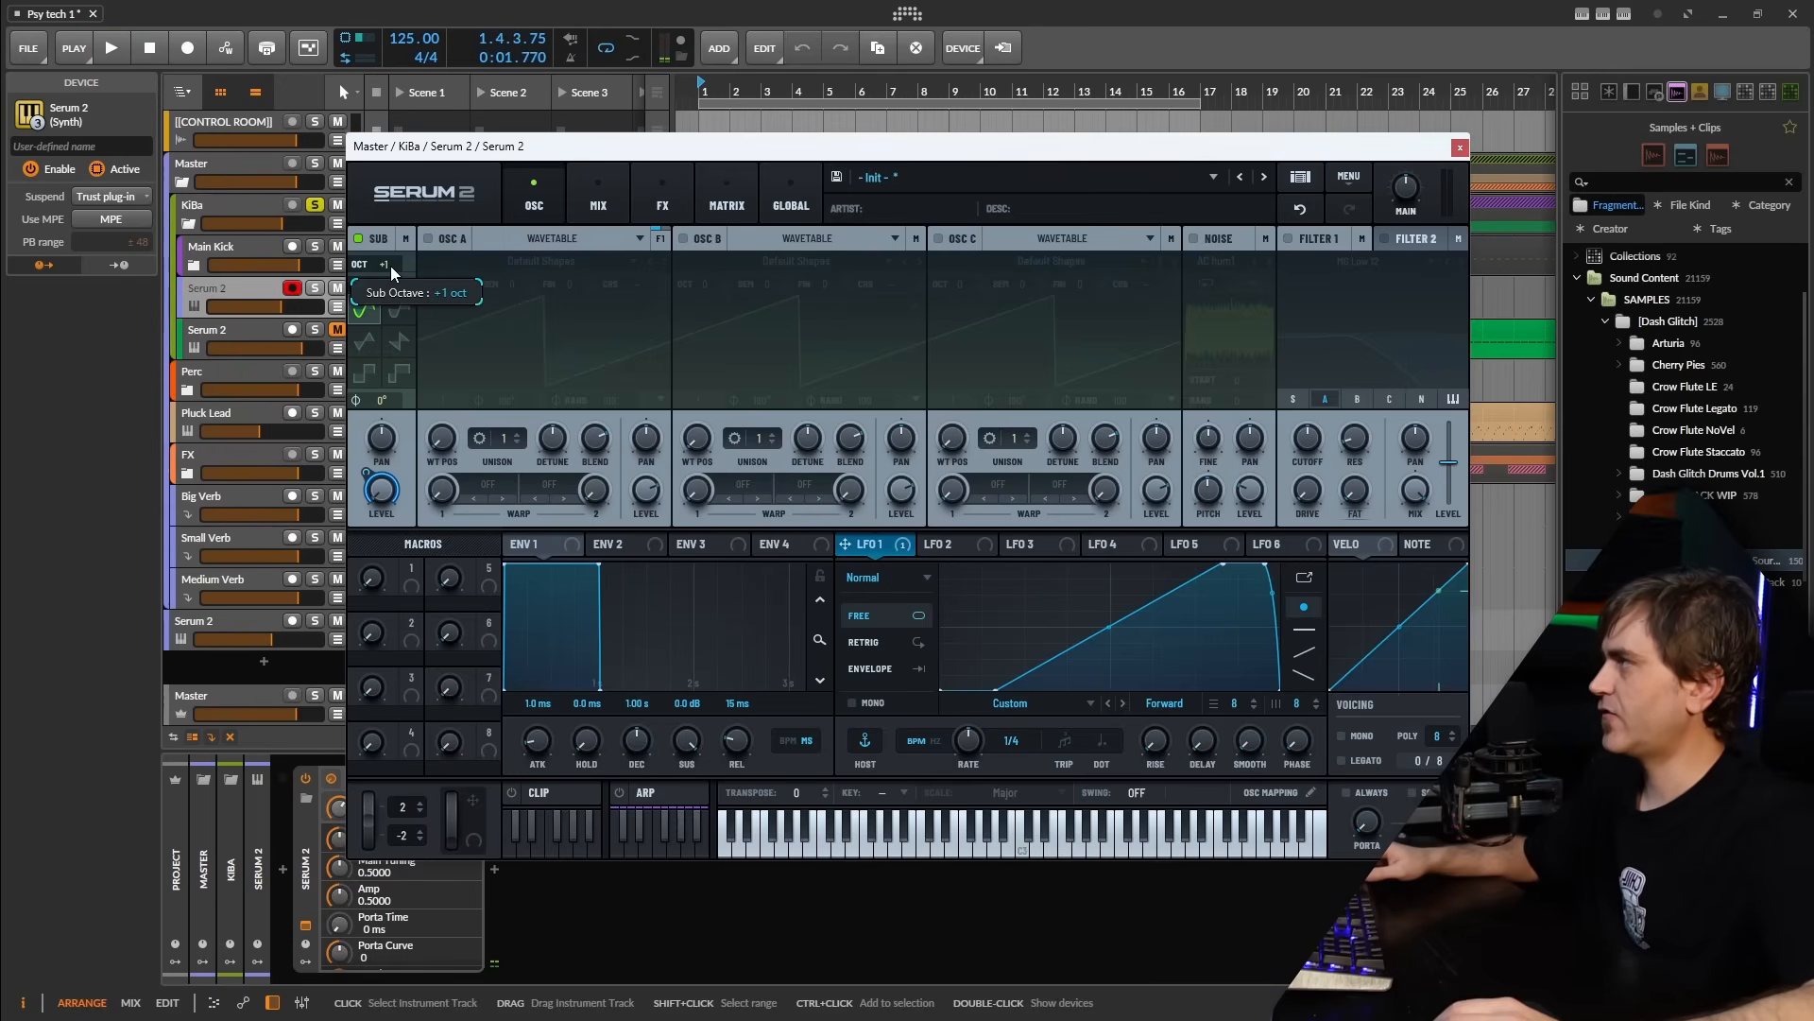
pyautogui.doubleClick(388, 267)
pyautogui.click(1460, 148)
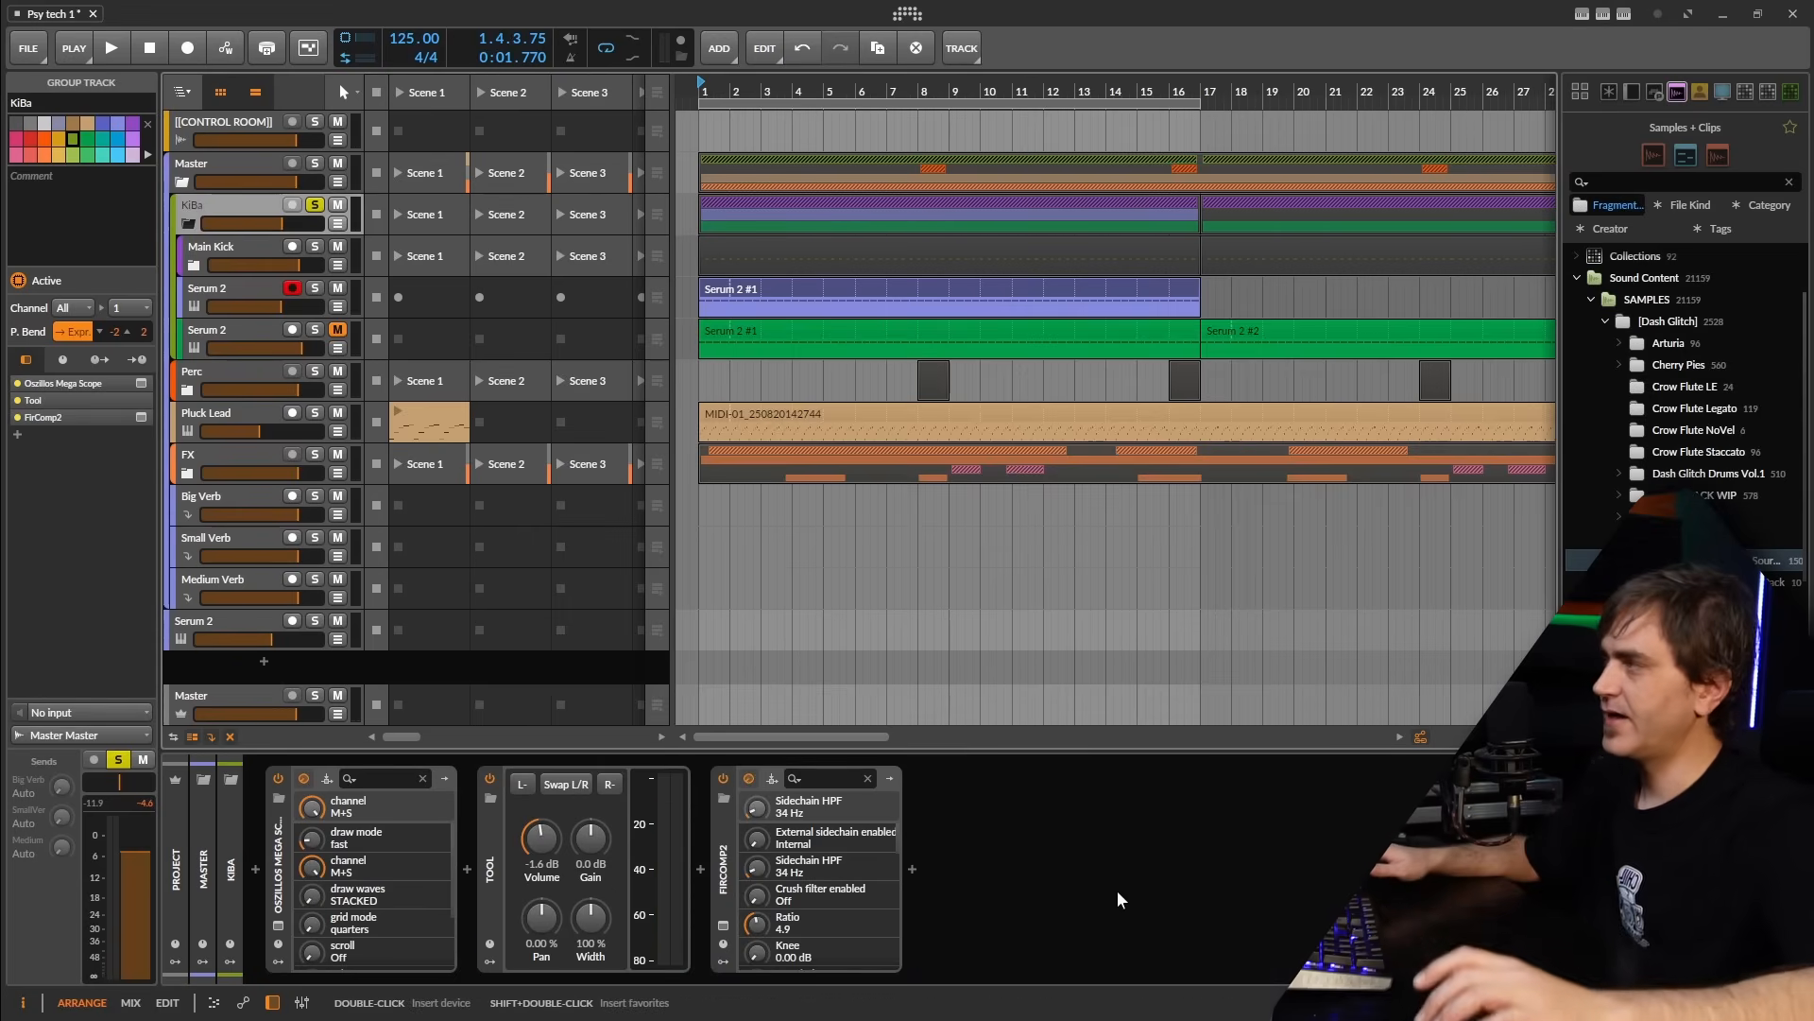
# Open the Oszillos Mega Scope on the KiBa group and play the kick and bass to inspect their waveform
pyautogui.click(277, 936)
pyautogui.moveTo(912, 311); pyautogui.dragTo(667, 212)
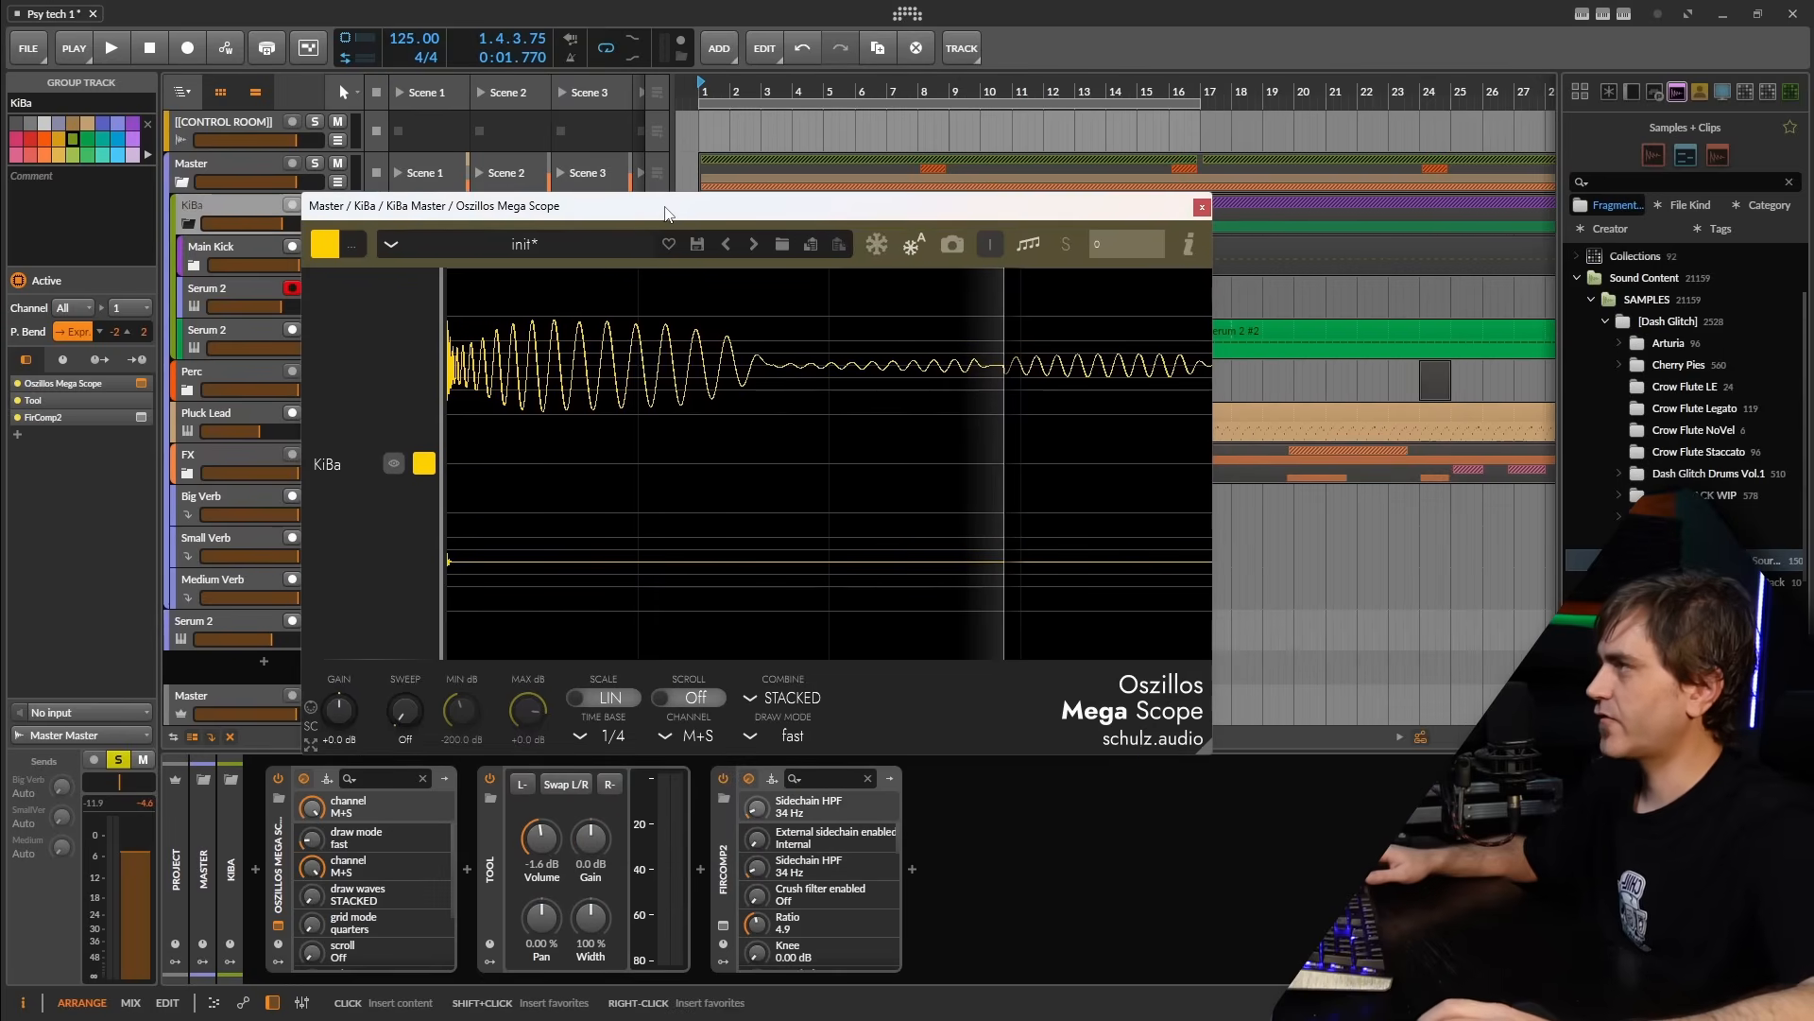
pyautogui.press('space')
pyautogui.press('space')
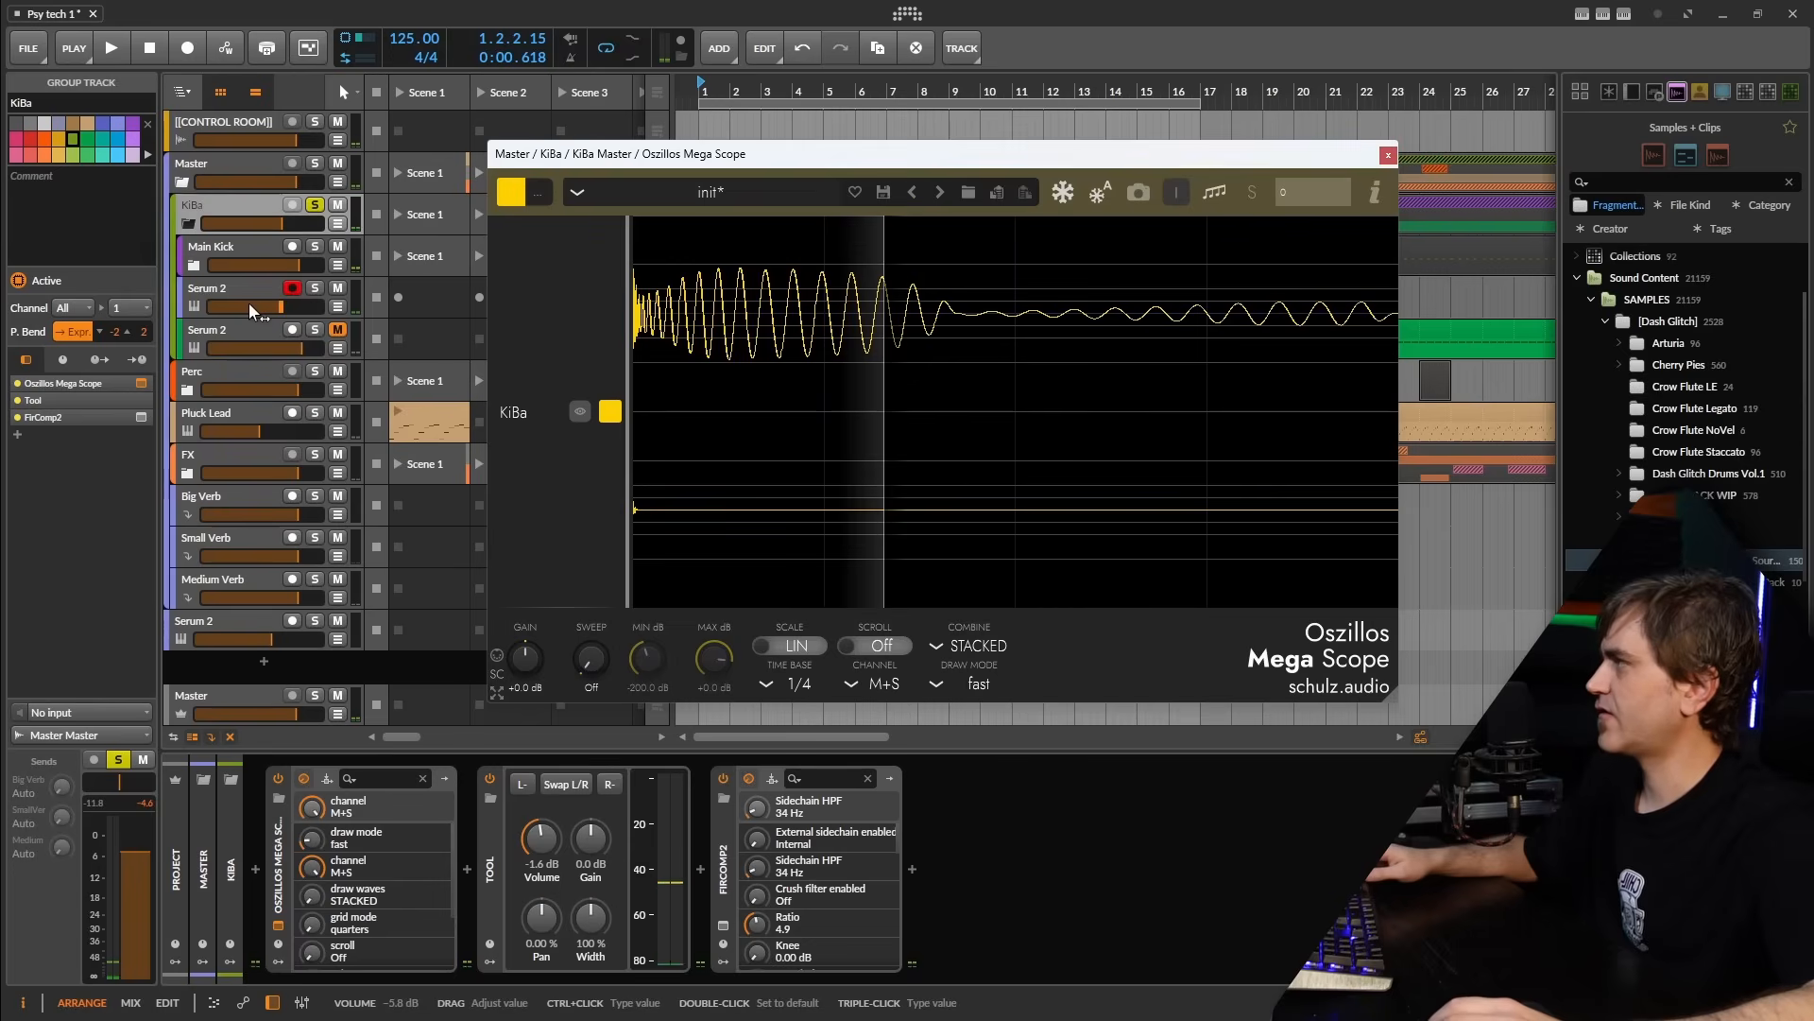
# Raise the Serum 2 track's volume to about -0.7 dB and check the level in the scope during playback
pyautogui.press('space')
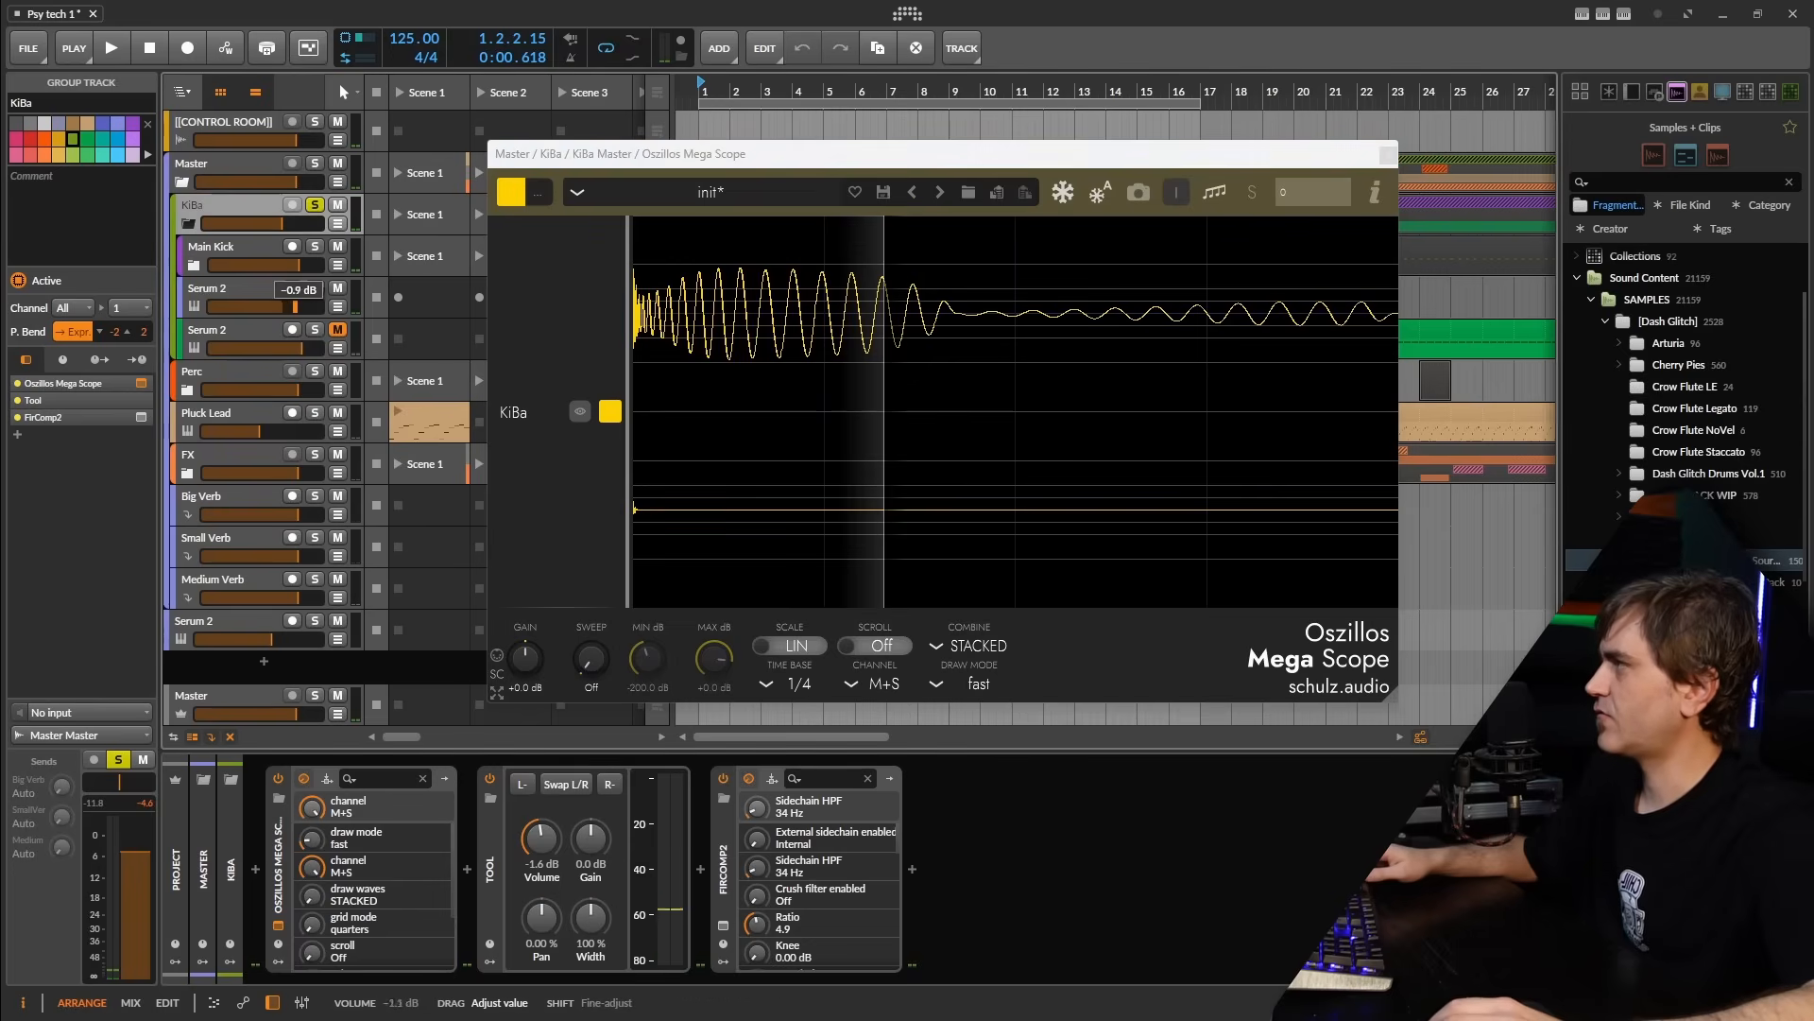
pyautogui.moveTo(253, 312); pyautogui.dragTo(286, 310)
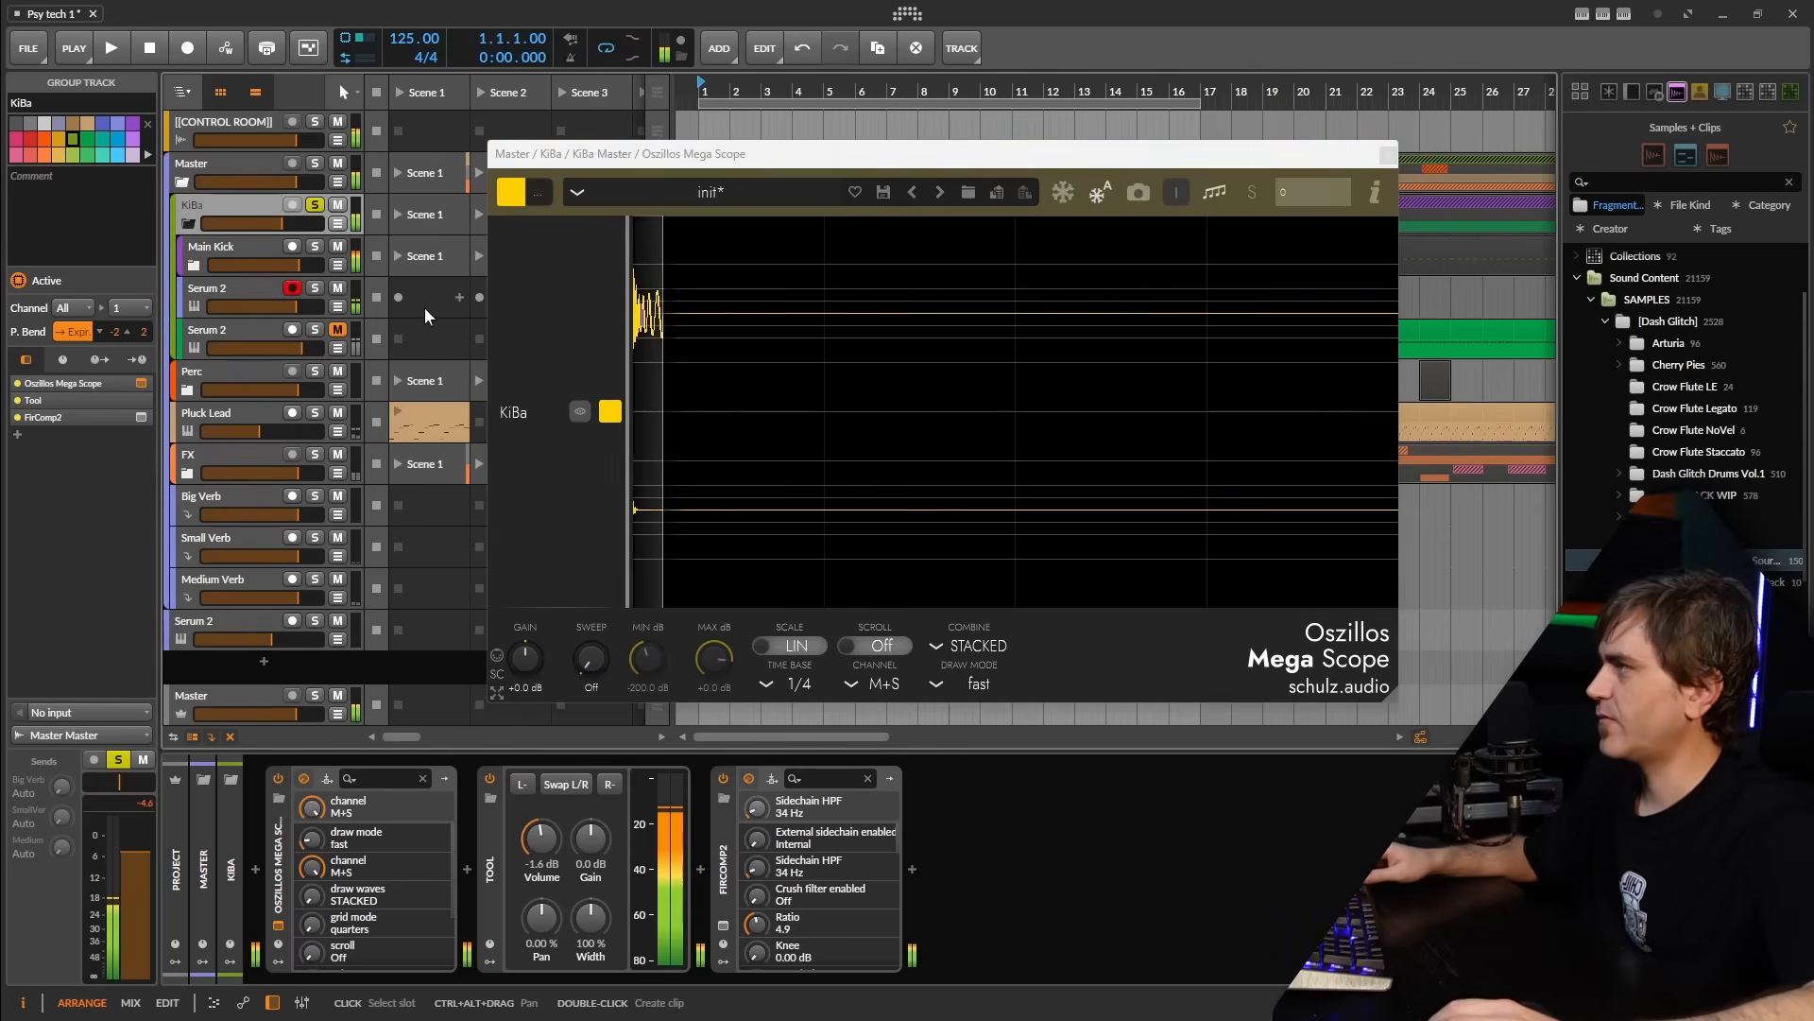
pyautogui.press('space')
# Reopen Serum 2, bend LFO 1's rising segment upward into a steep convex curve and check the waveform in the Mega Scope
pyautogui.click(217, 290)
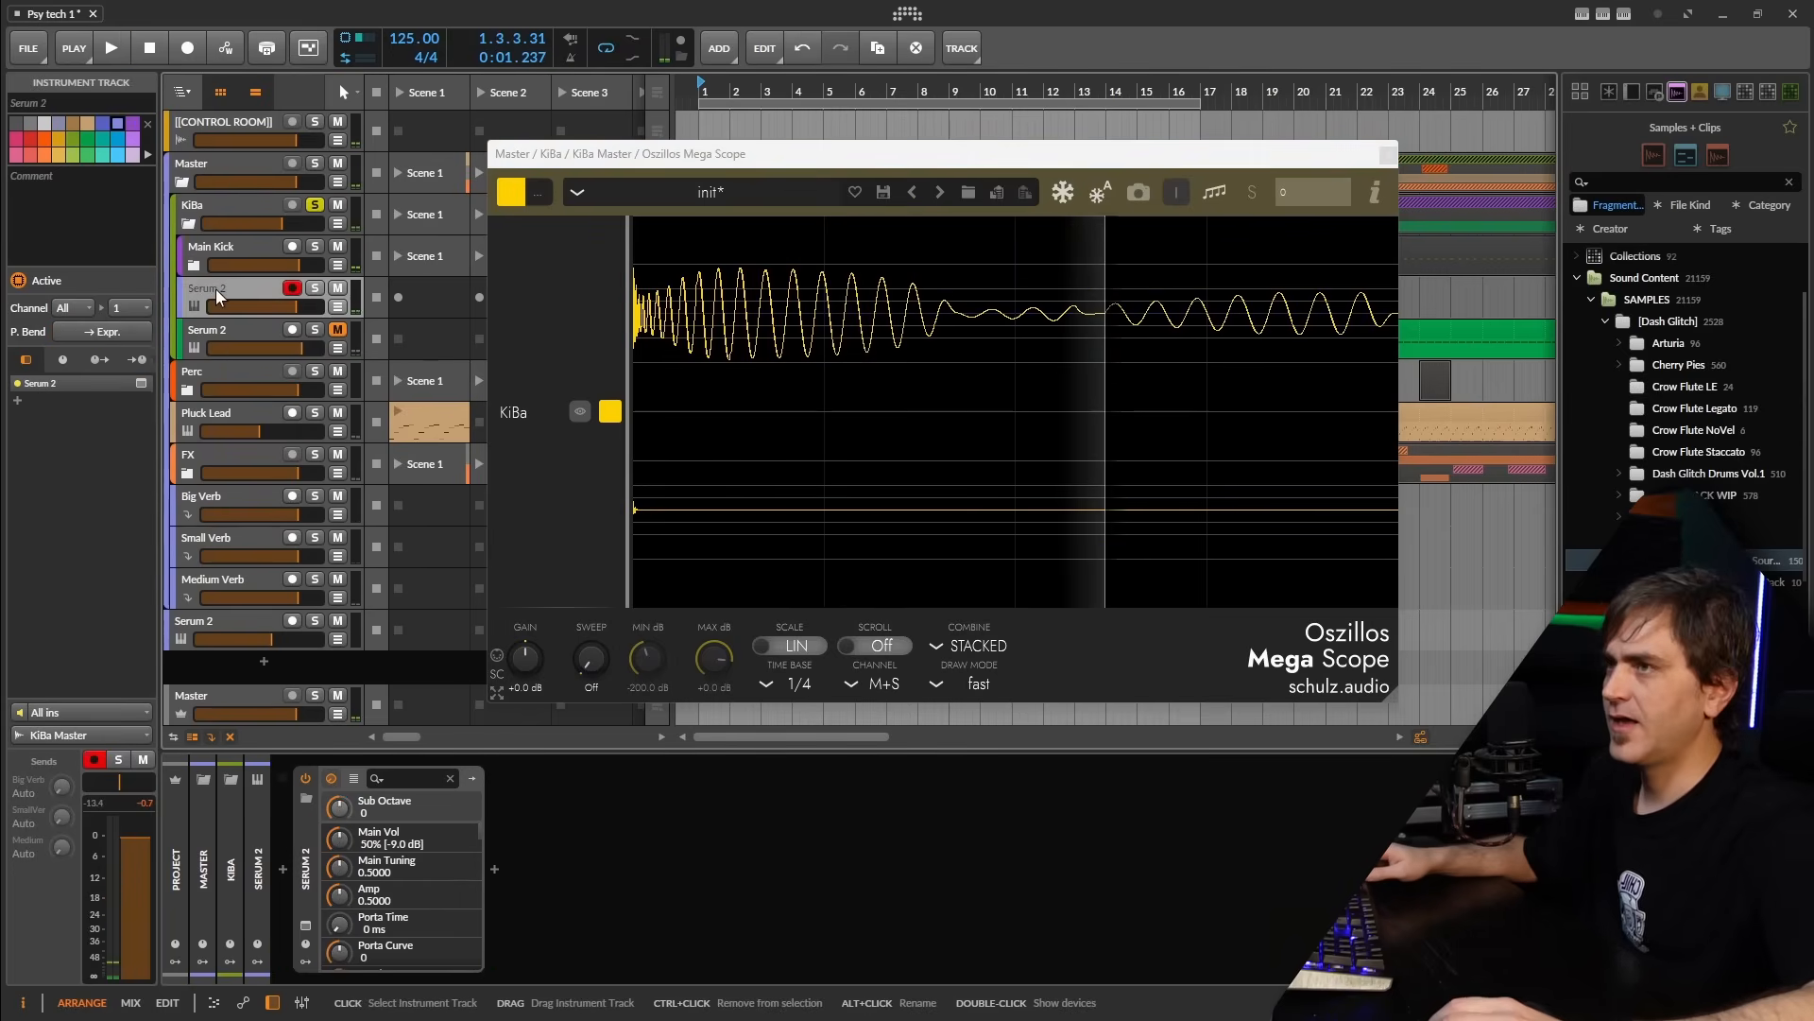
pyautogui.moveTo(1437, 296); pyautogui.dragTo(1204, 174)
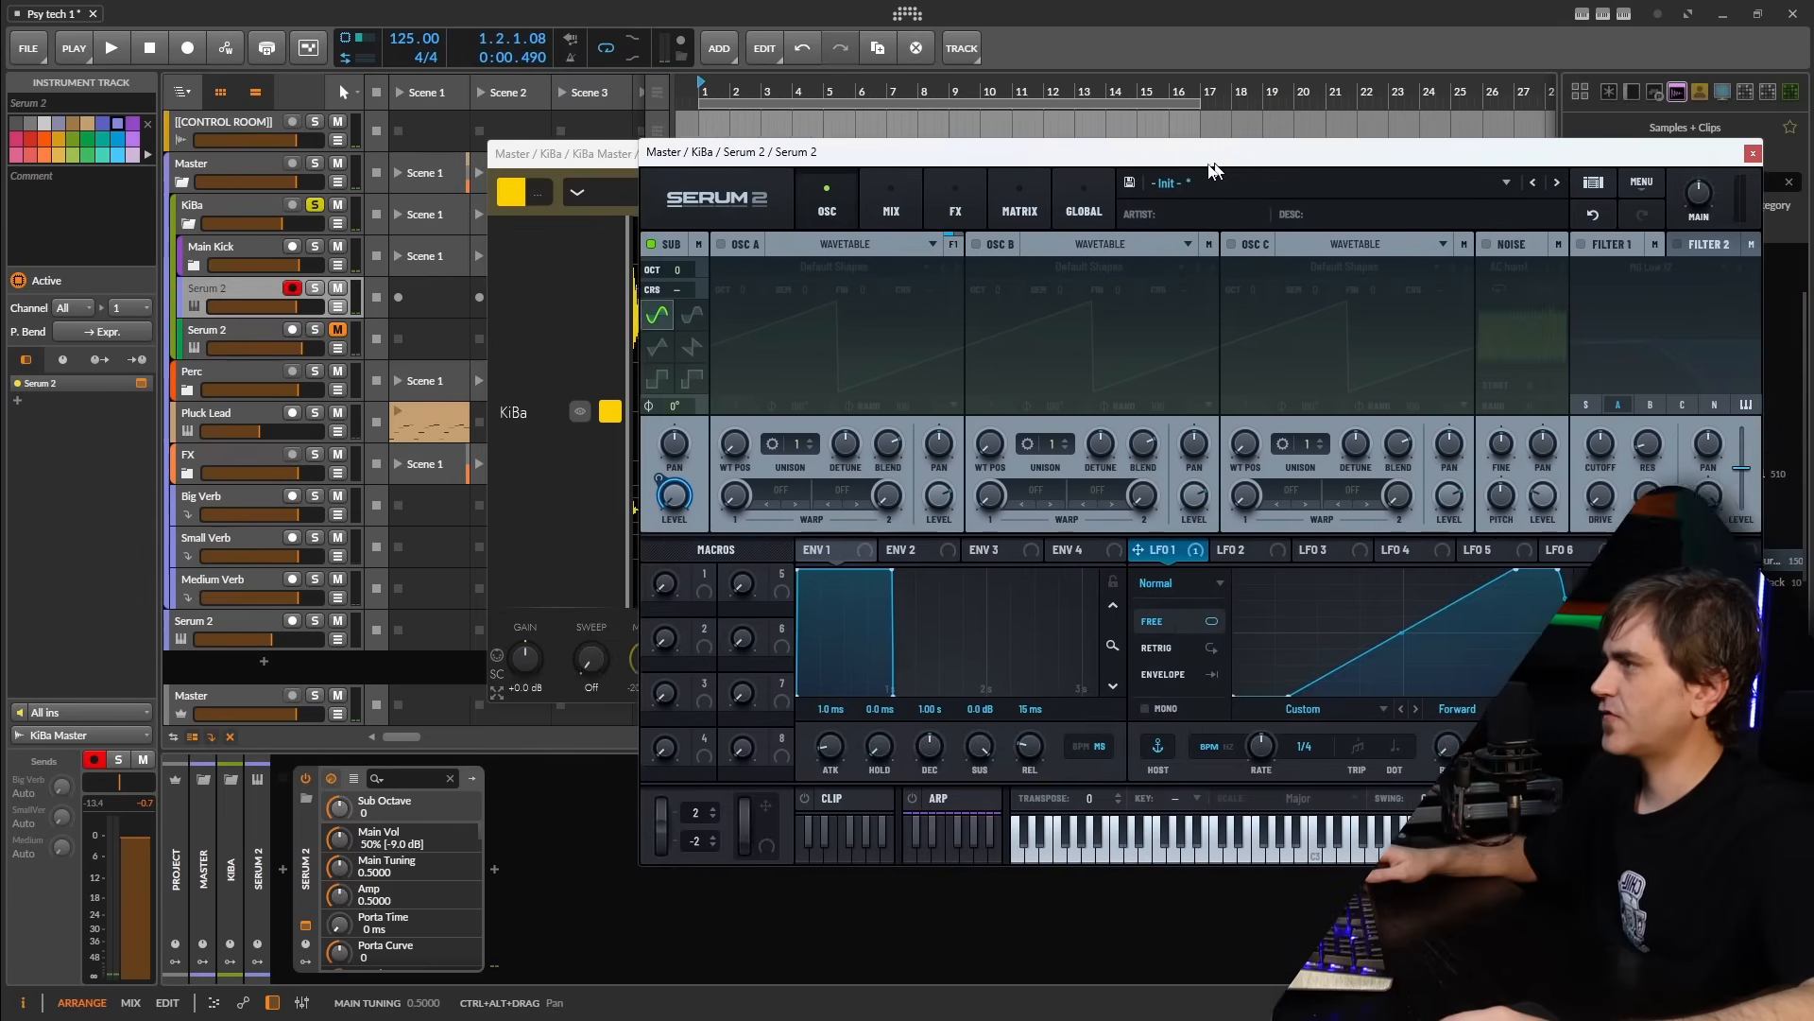
pyautogui.moveTo(1388, 654); pyautogui.dragTo(1382, 597)
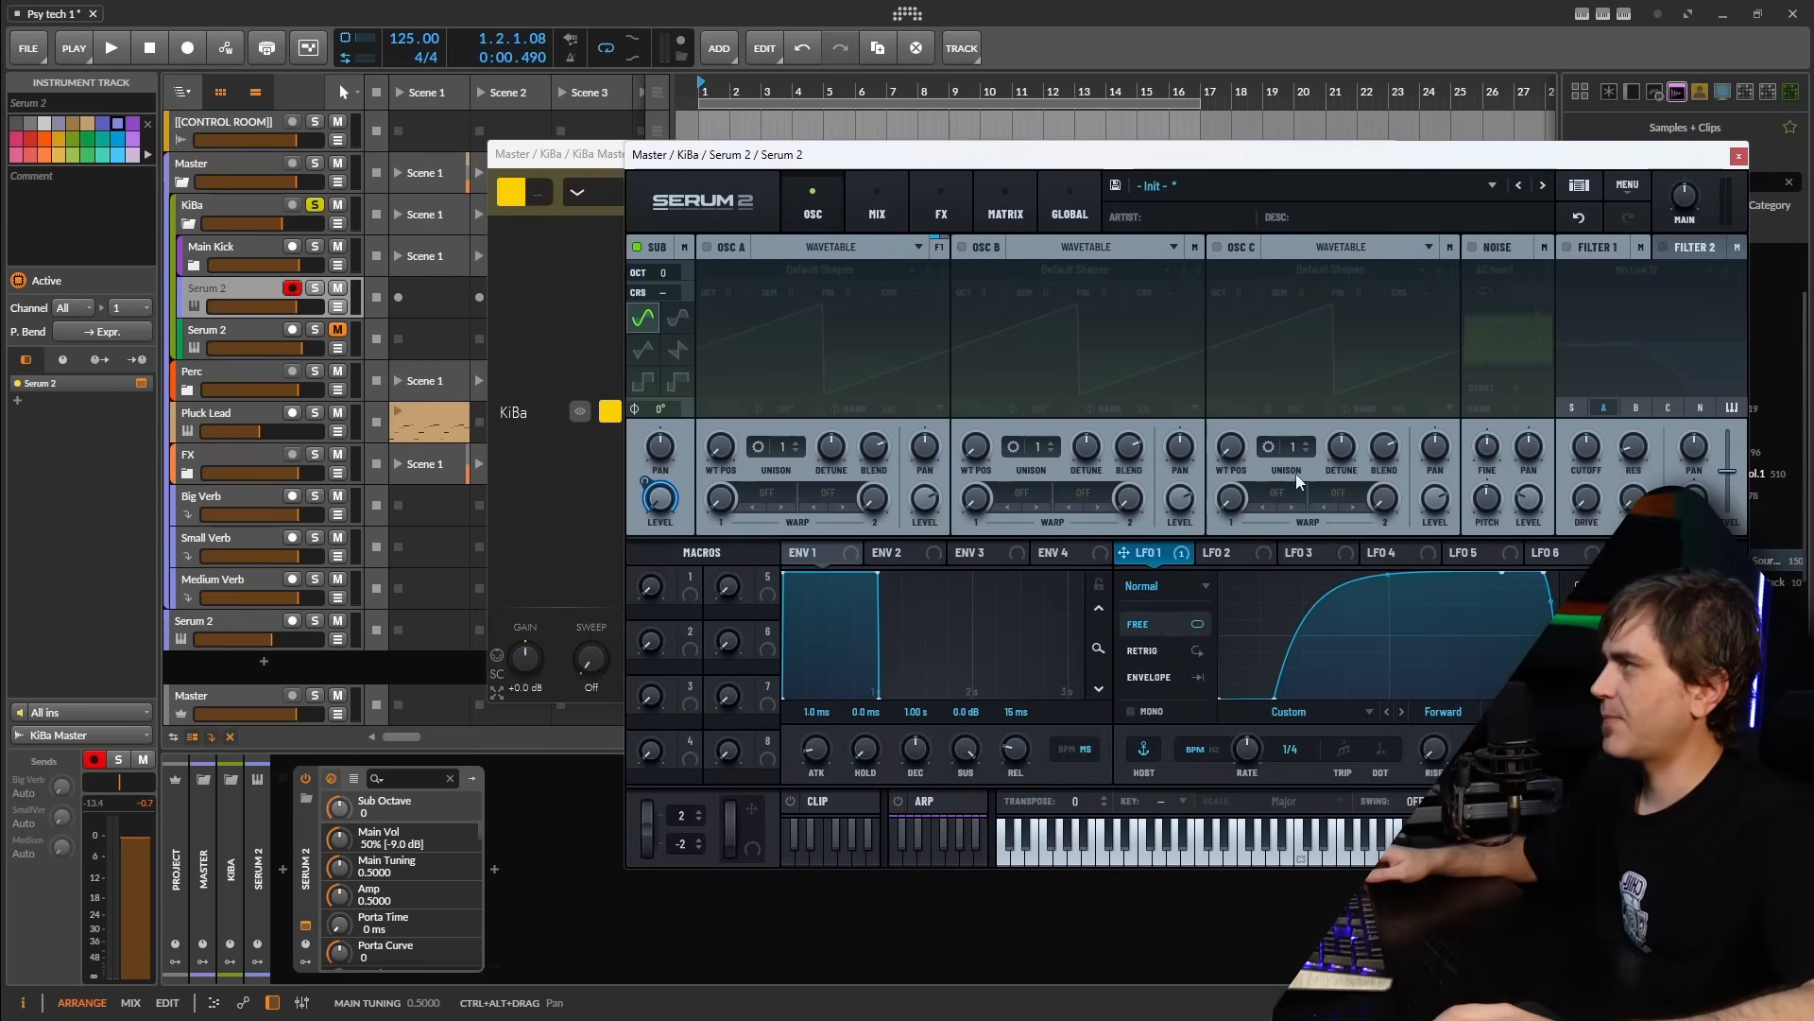
pyautogui.moveTo(557, 154); pyautogui.dragTo(332, 165)
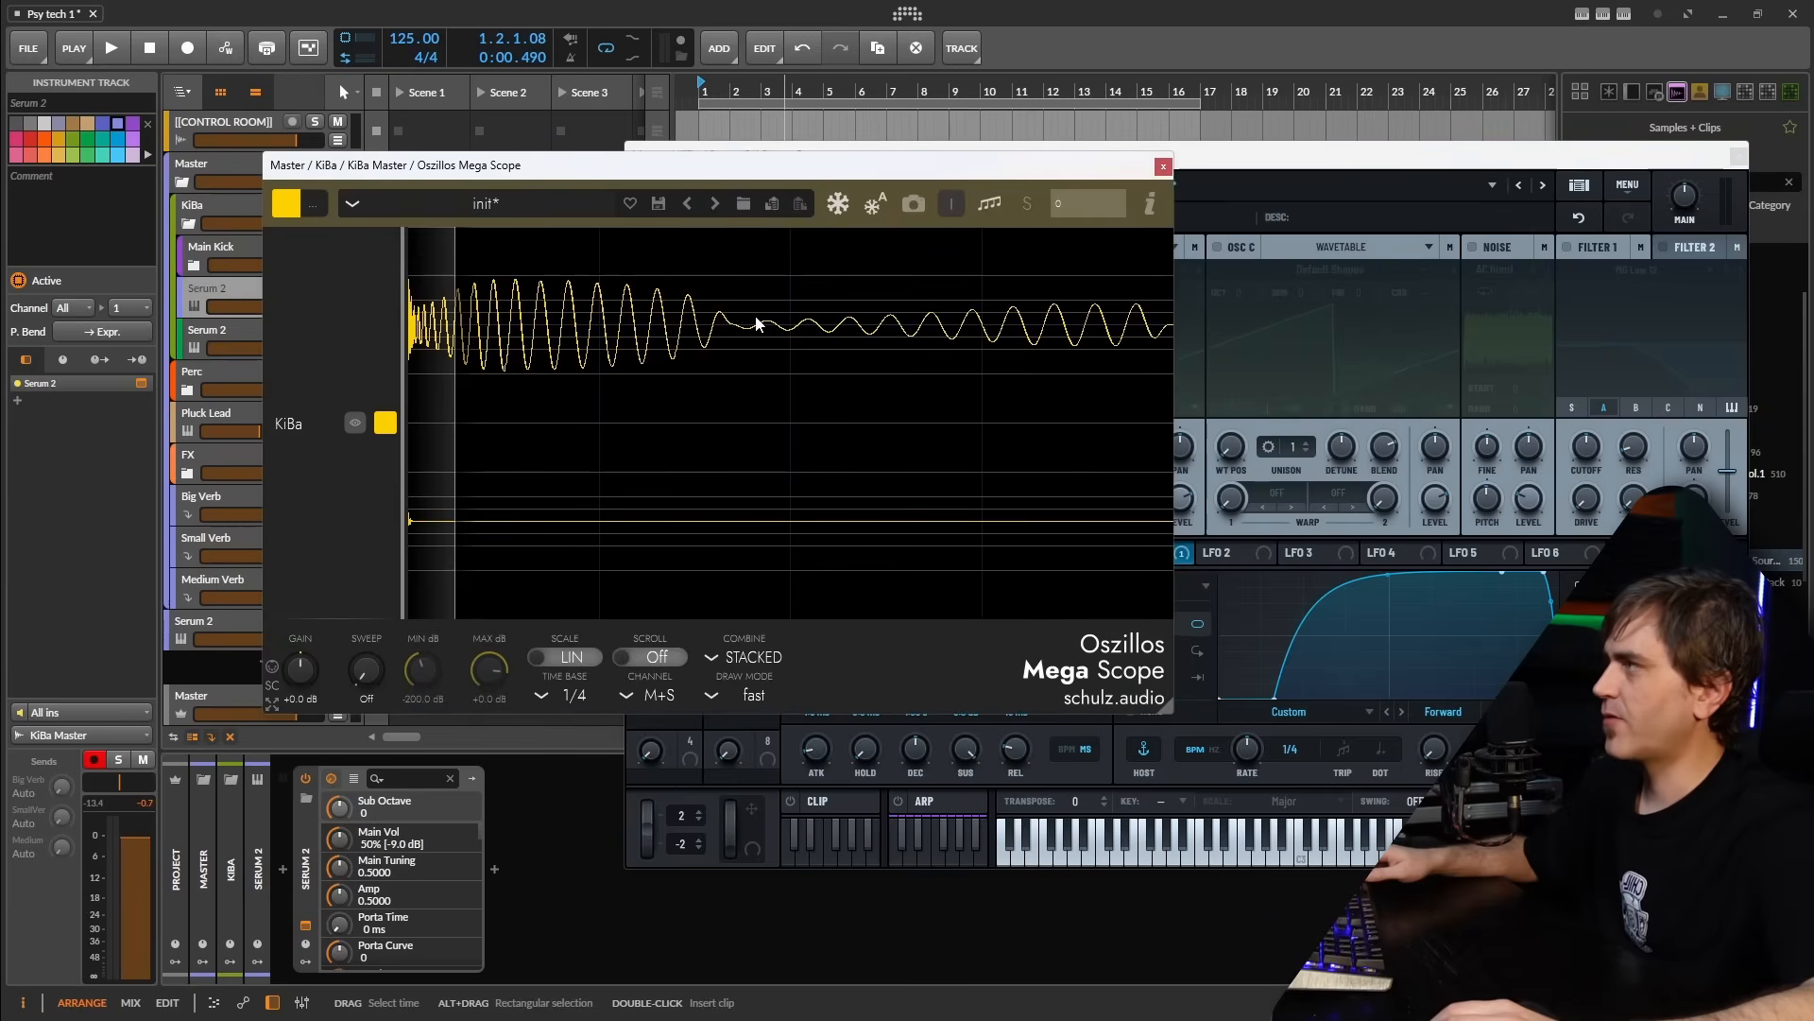
pyautogui.press('space')
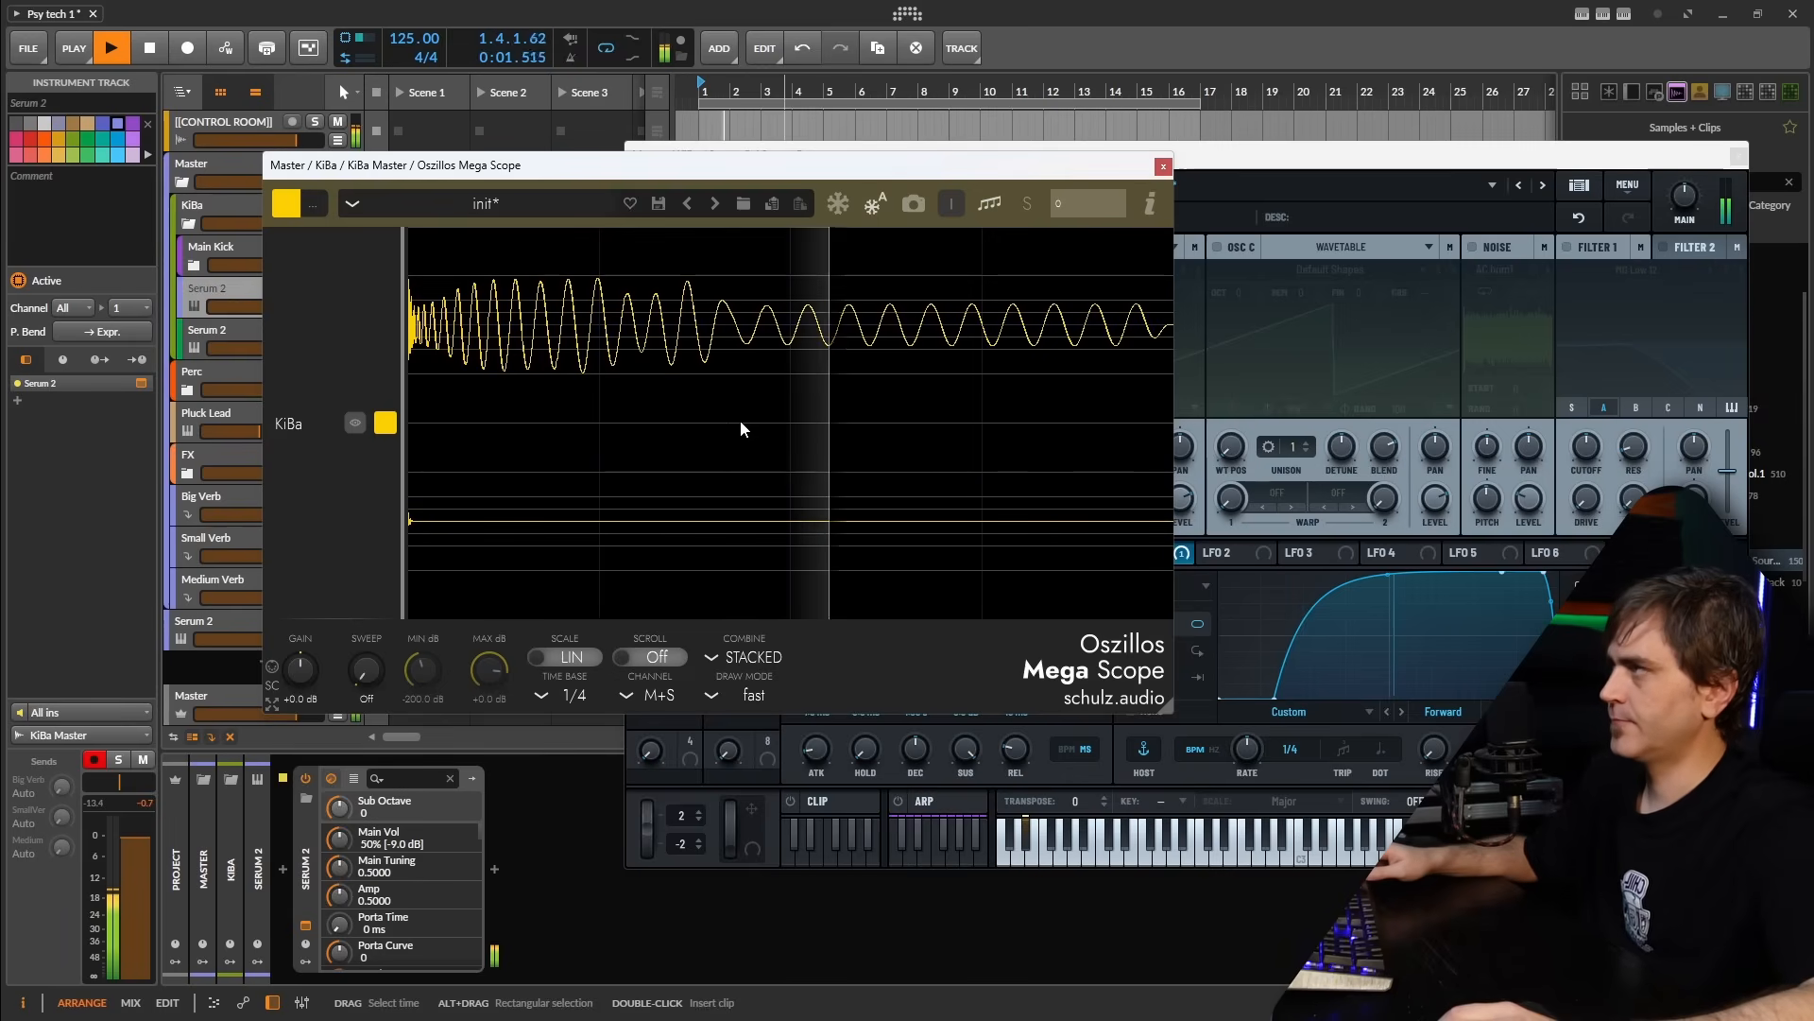
pyautogui.press('space')
pyautogui.press('space')
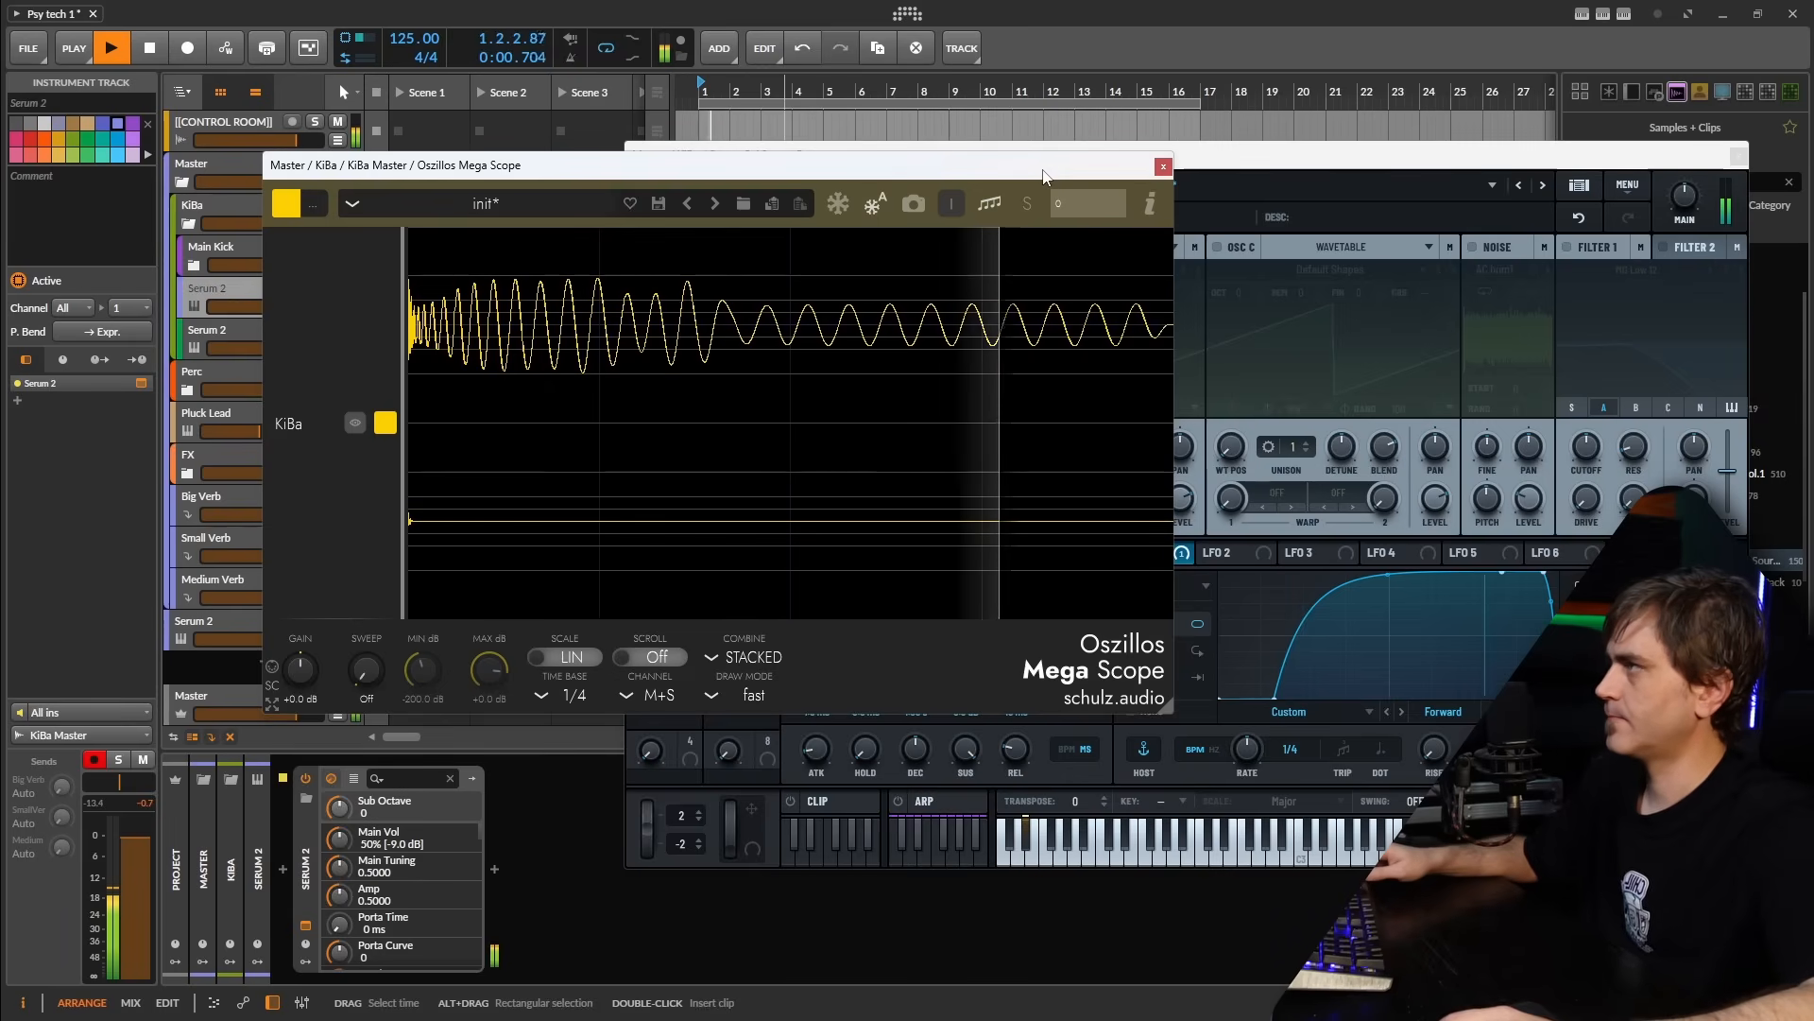
# Raise Serum 2's main volume to 60% (-6.0 dB) and arrange the Mega Scope so its waveform shows above the synth
pyautogui.click(1501, 194)
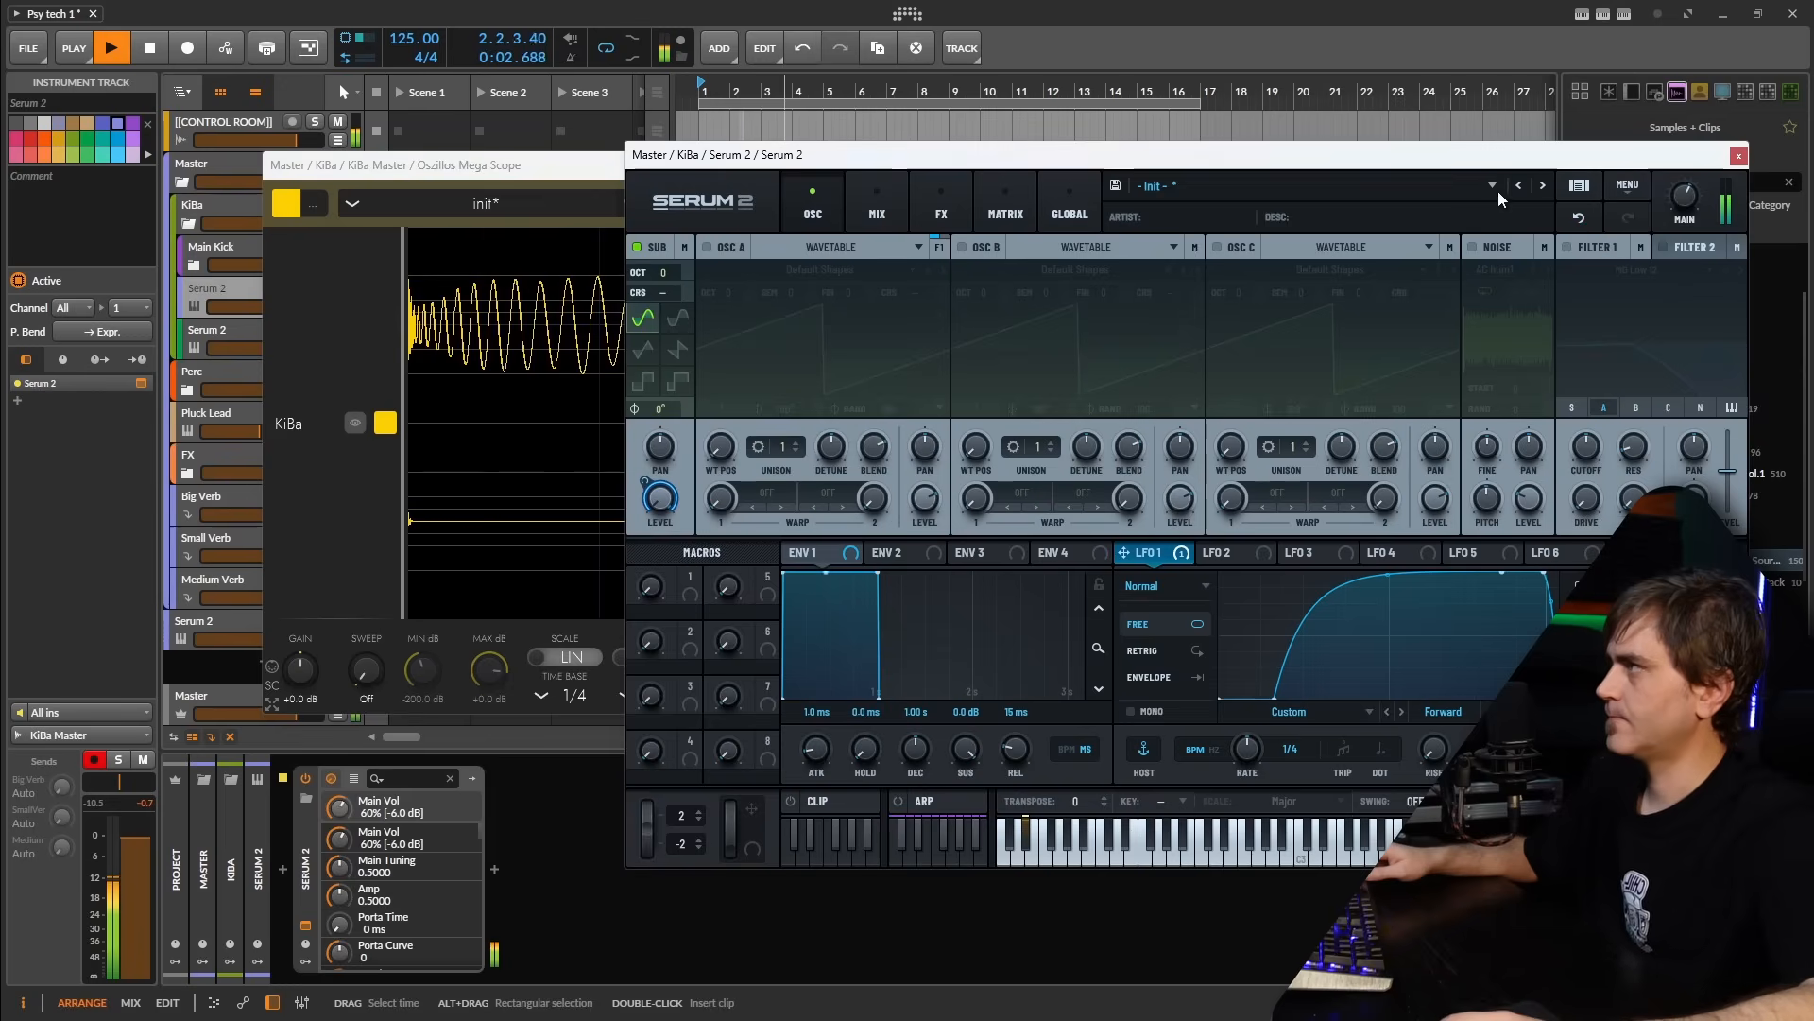
pyautogui.click(556, 167)
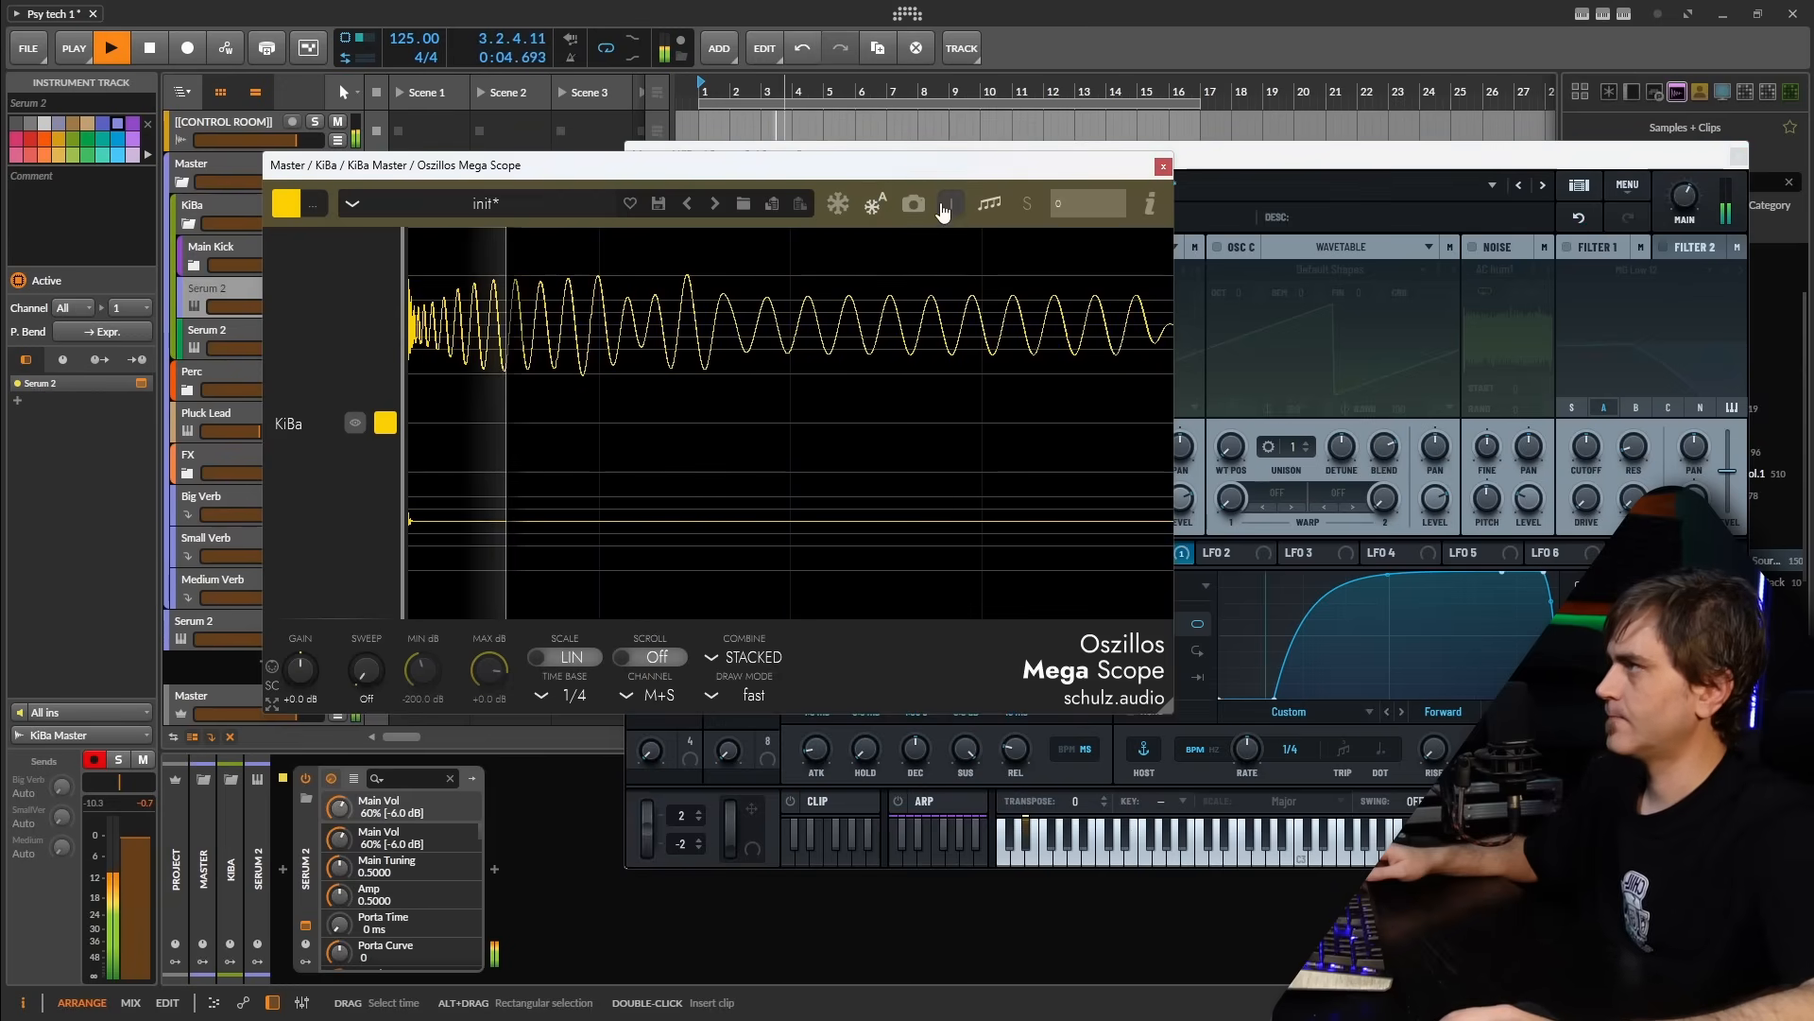
pyautogui.moveTo(1023, 168); pyautogui.dragTo(888, 47)
pyautogui.moveTo(1177, 159); pyautogui.dragTo(633, 327)
pyautogui.moveTo(1156, 333)
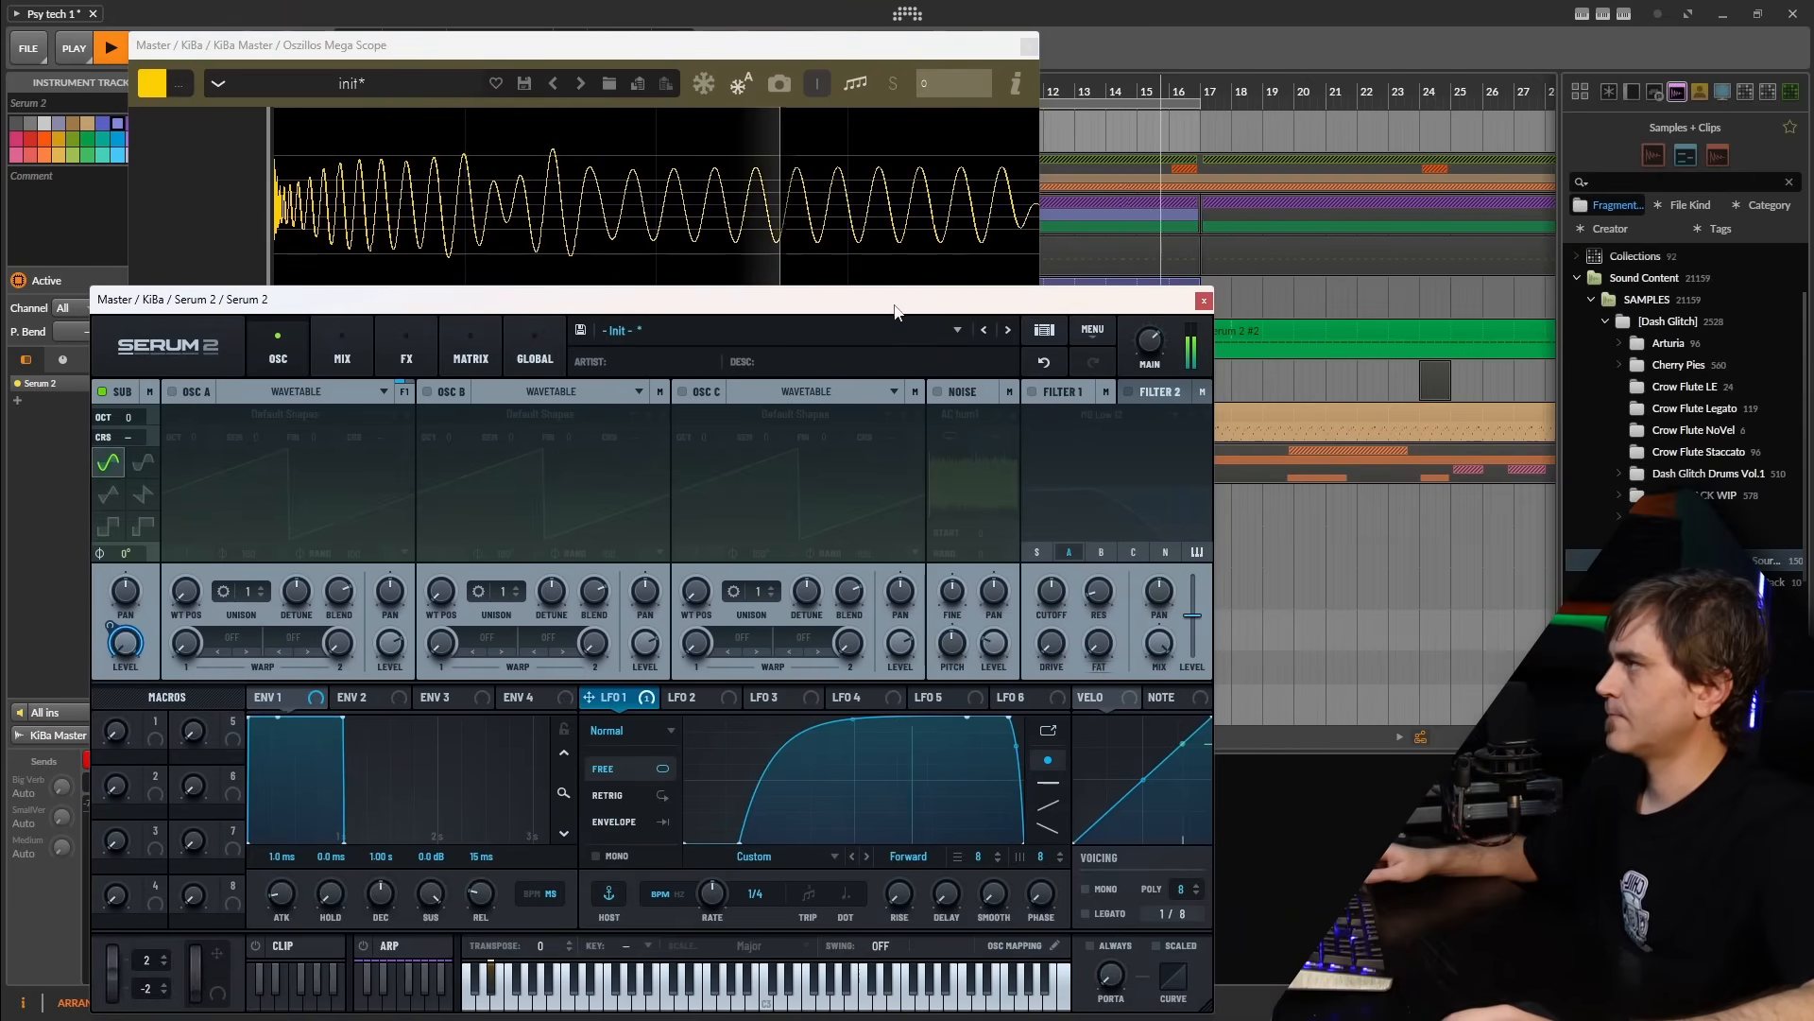
pyautogui.press('space')
pyautogui.press('space')
pyautogui.press('space')
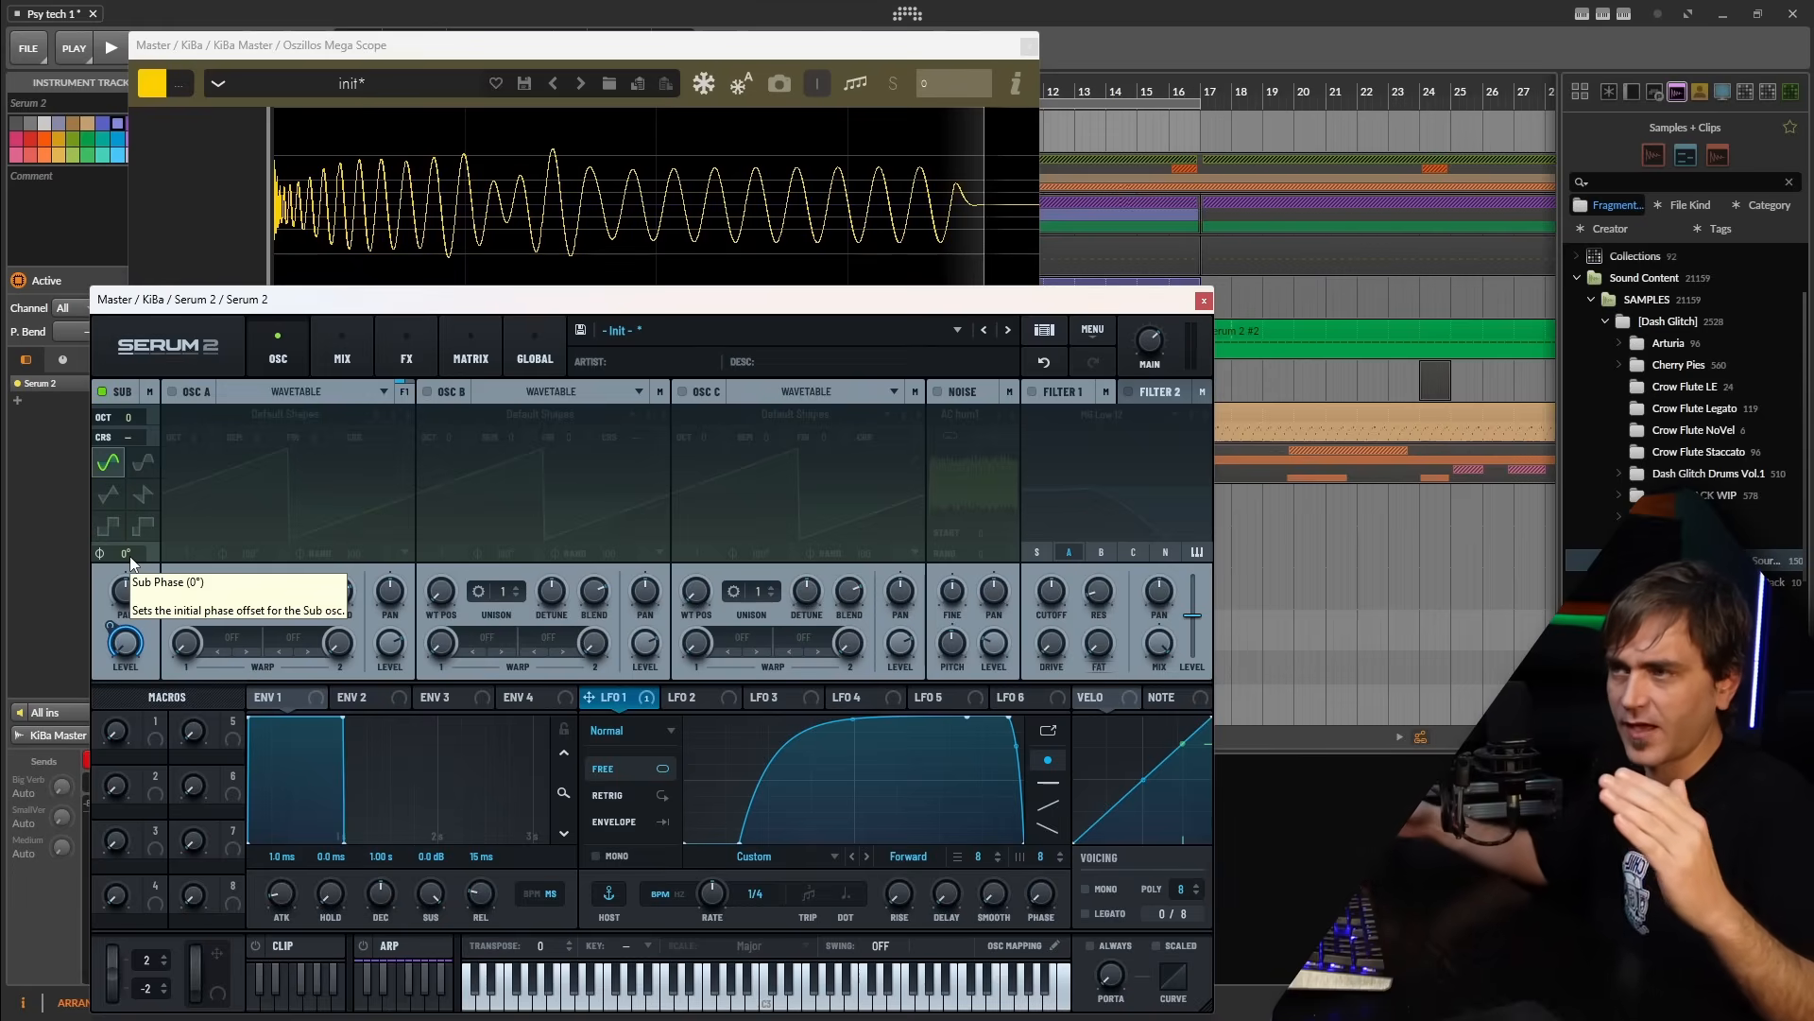
# Set the Sub oscillator's initial phase offset to 90°
pyautogui.moveTo(131, 559); pyautogui.dragTo(121, 563)
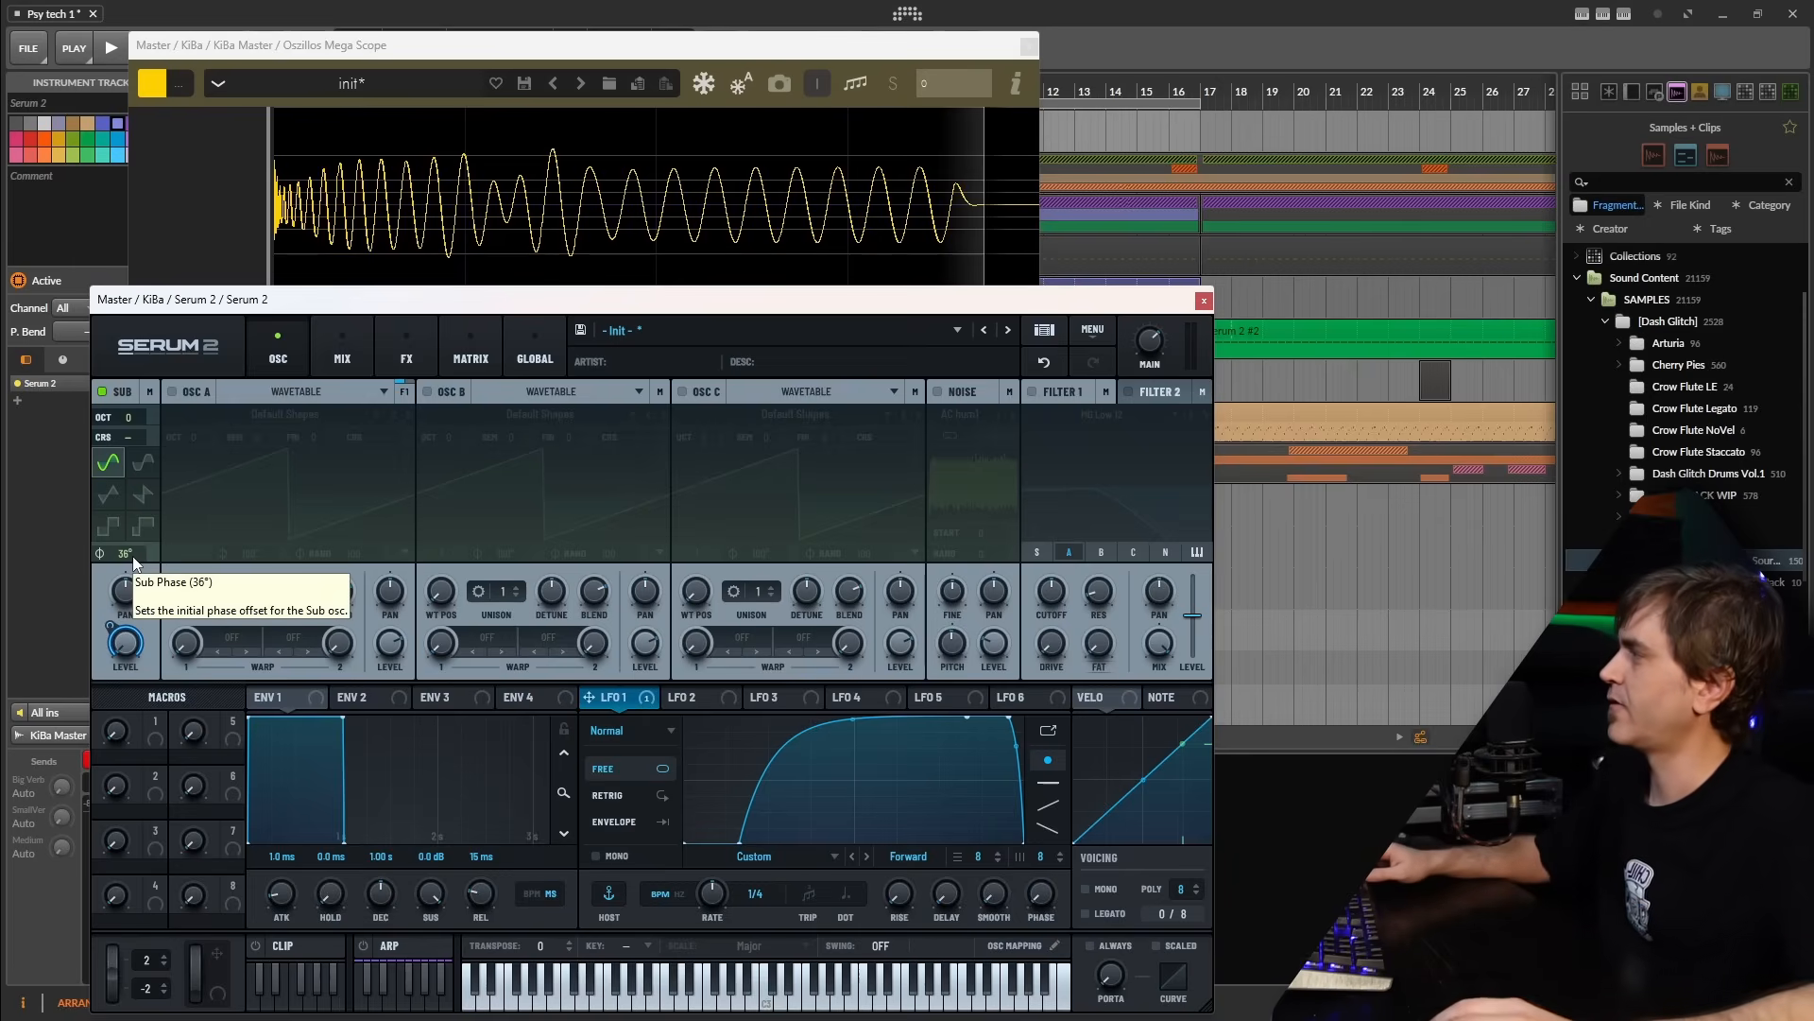
pyautogui.doubleClick(132, 555)
pyautogui.write('9')
pyautogui.press('Return')
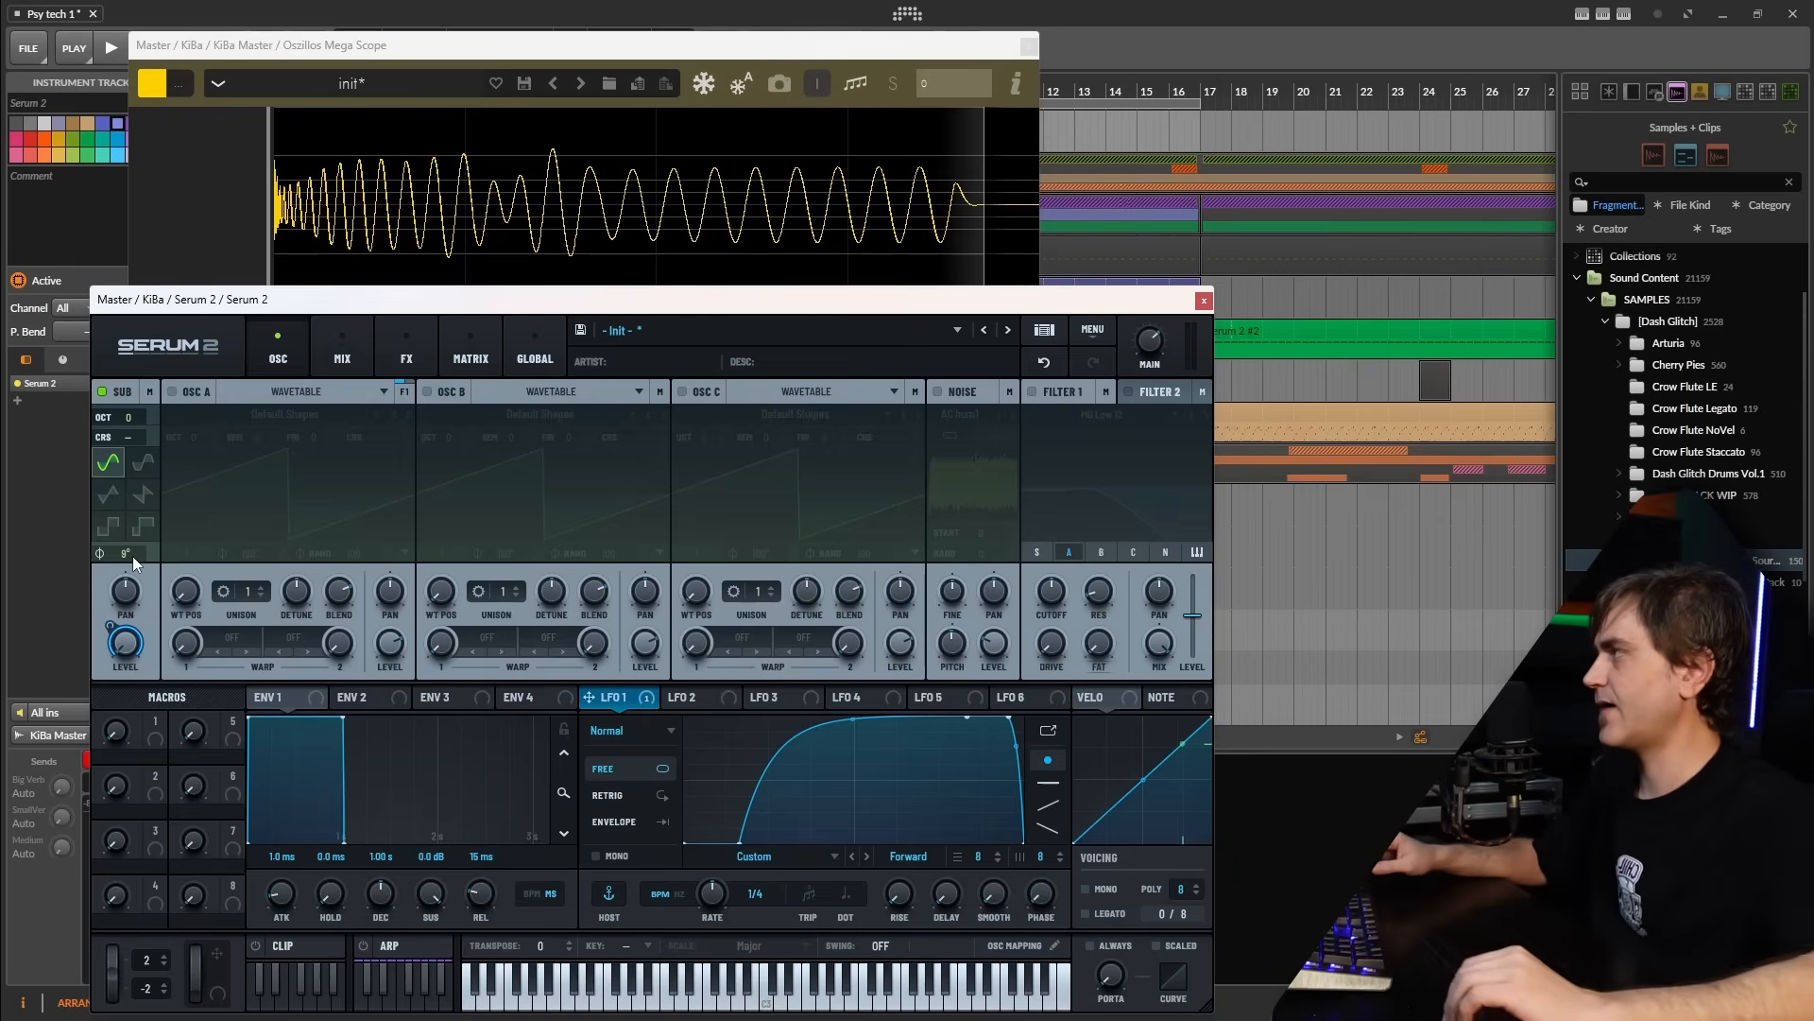
pyautogui.write('0')
pyautogui.press('Return')
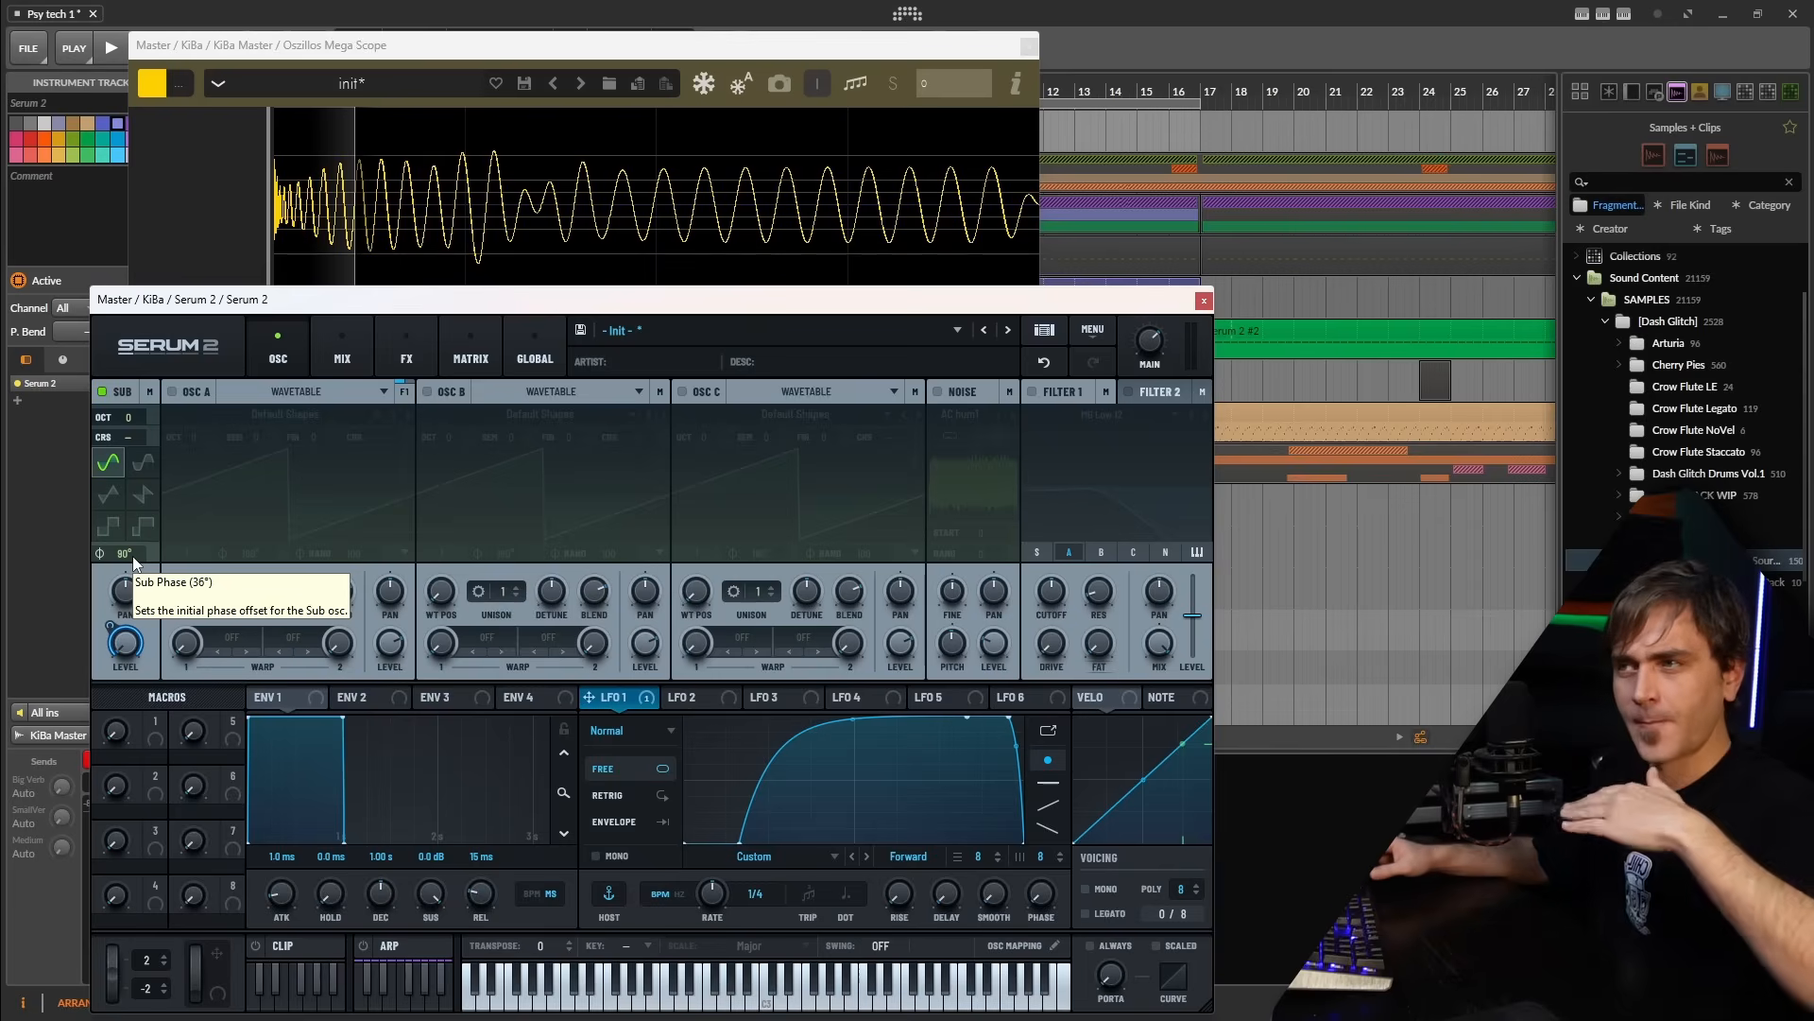
# Set the Sub oscillator's phase to 147° and flatten the curve of LFO 1's rising segment during playback
pyautogui.moveTo(124, 556); pyautogui.dragTo(99, 609)
pyautogui.press('space')
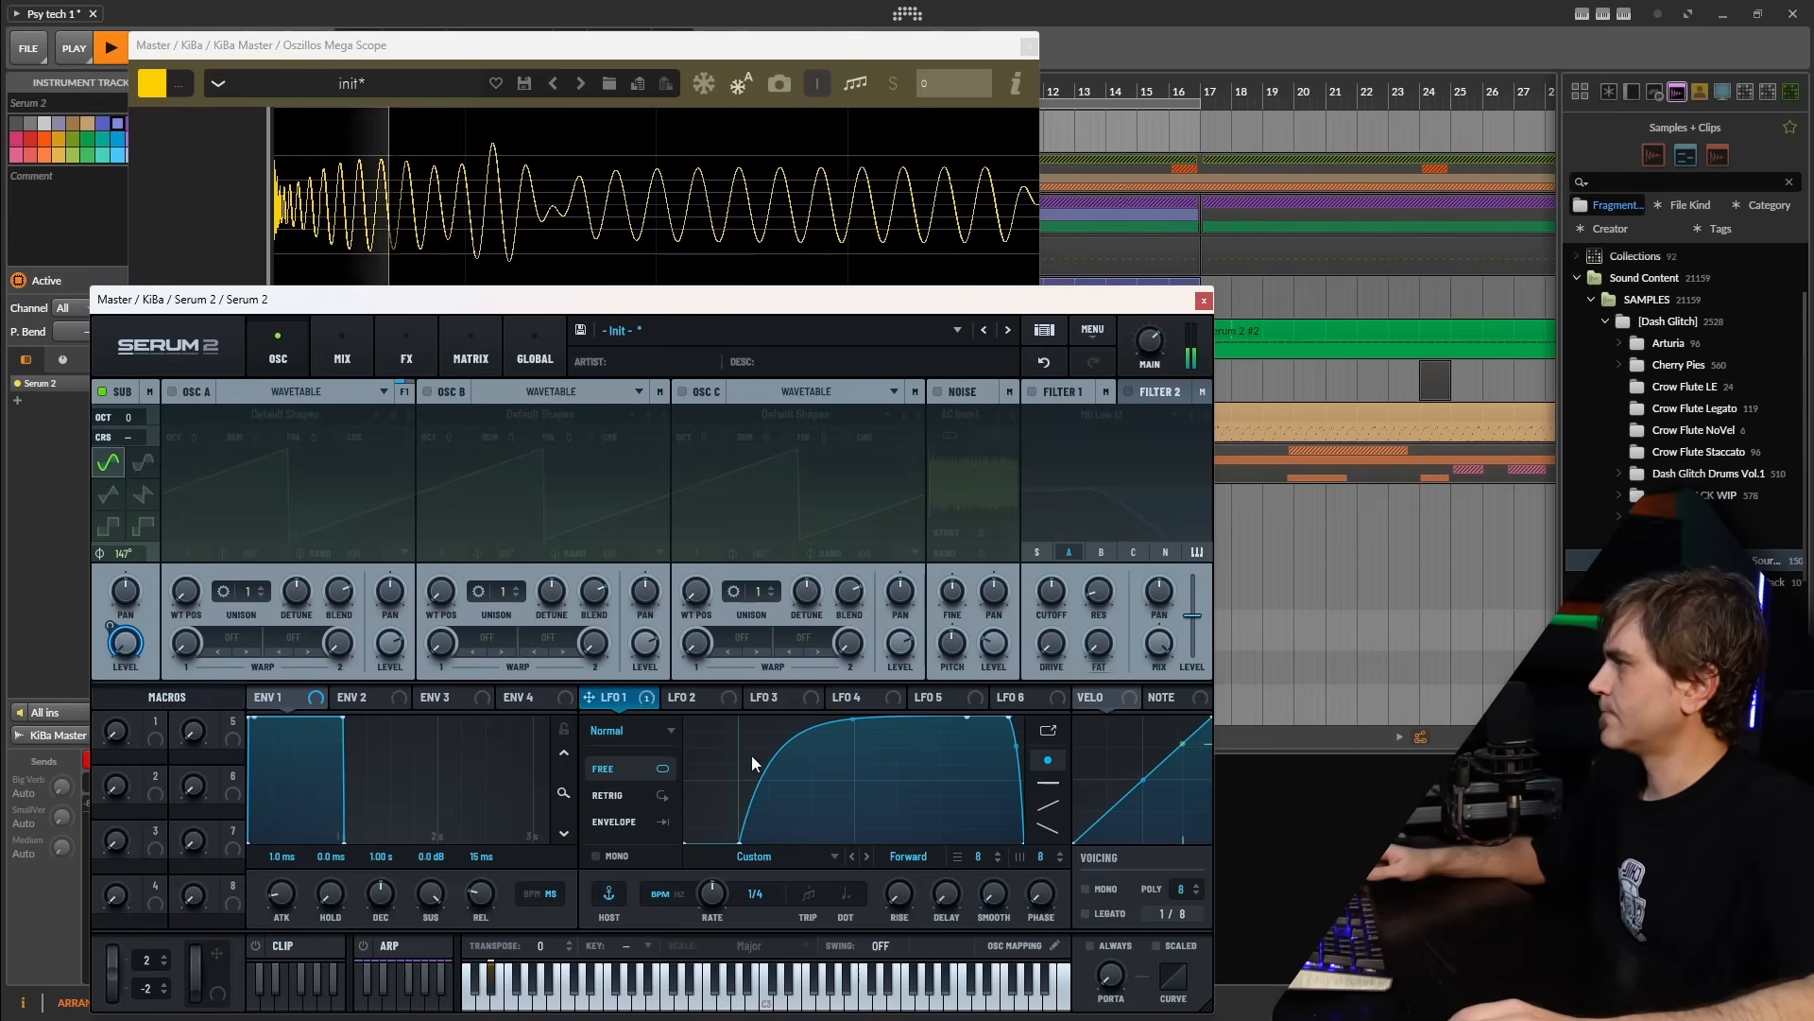
pyautogui.moveTo(839, 735); pyautogui.dragTo(839, 756)
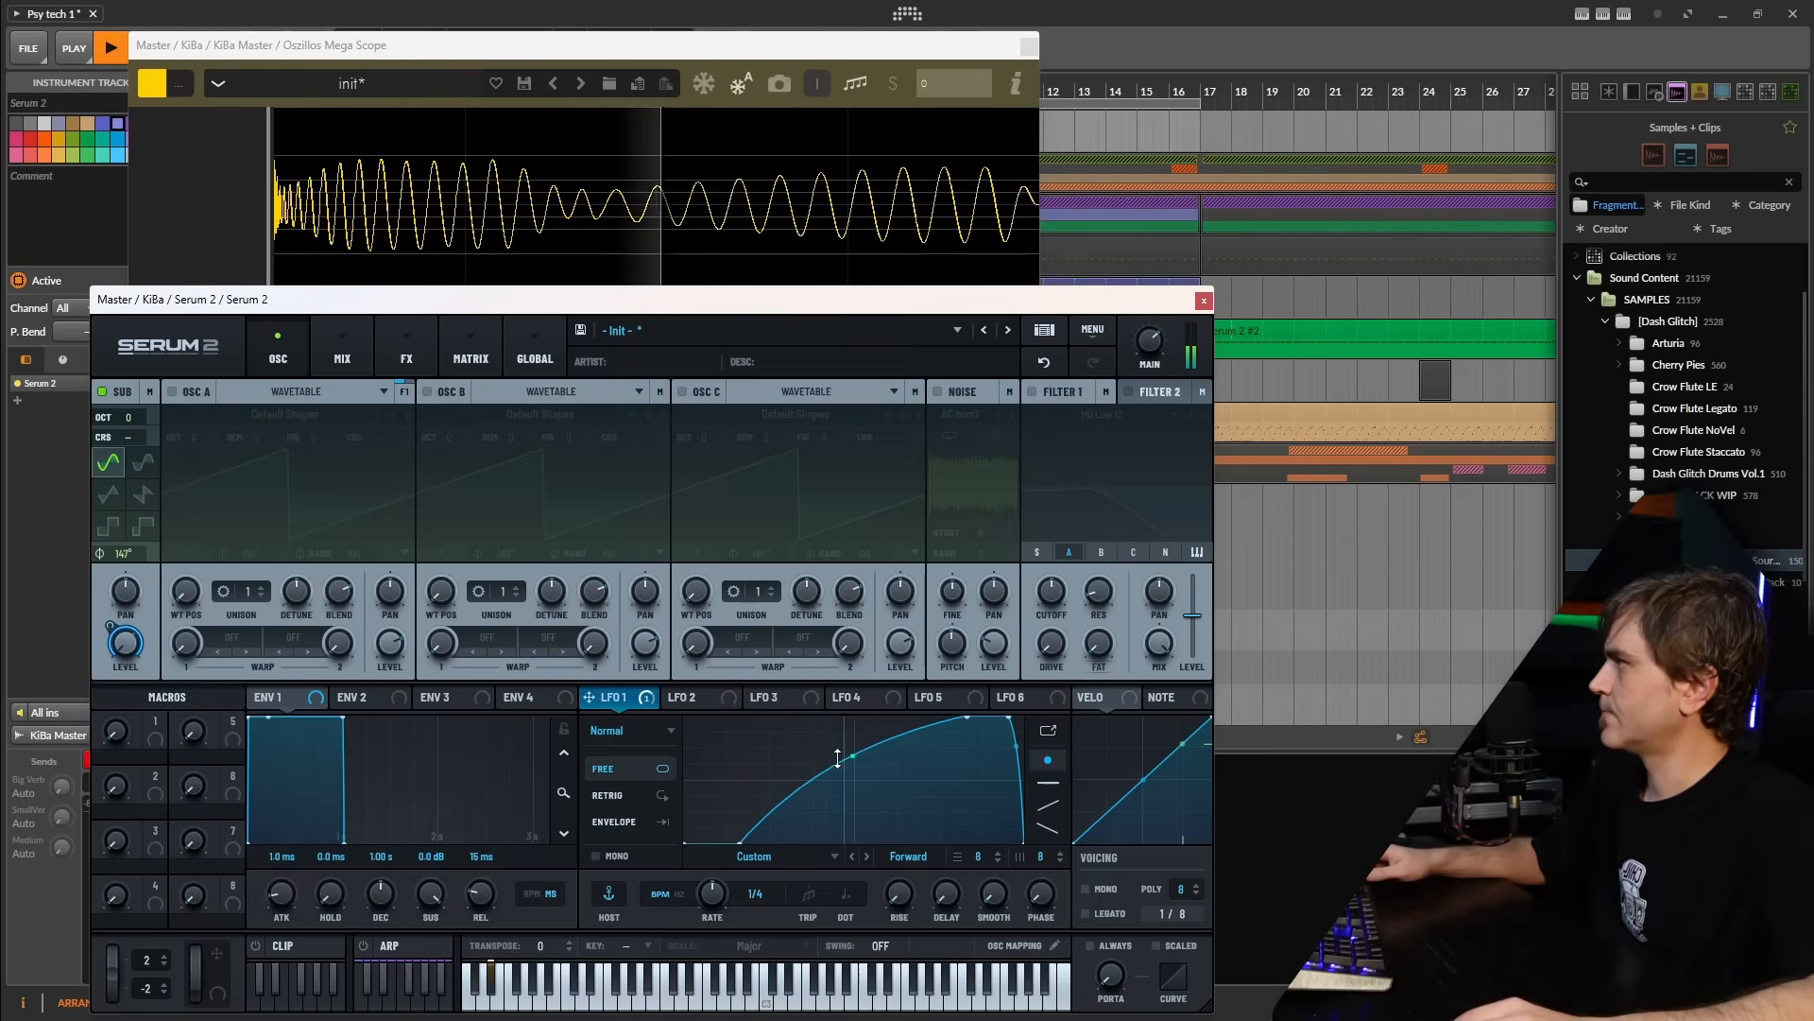
pyautogui.moveTo(838, 756); pyautogui.dragTo(830, 758)
pyautogui.press('space')
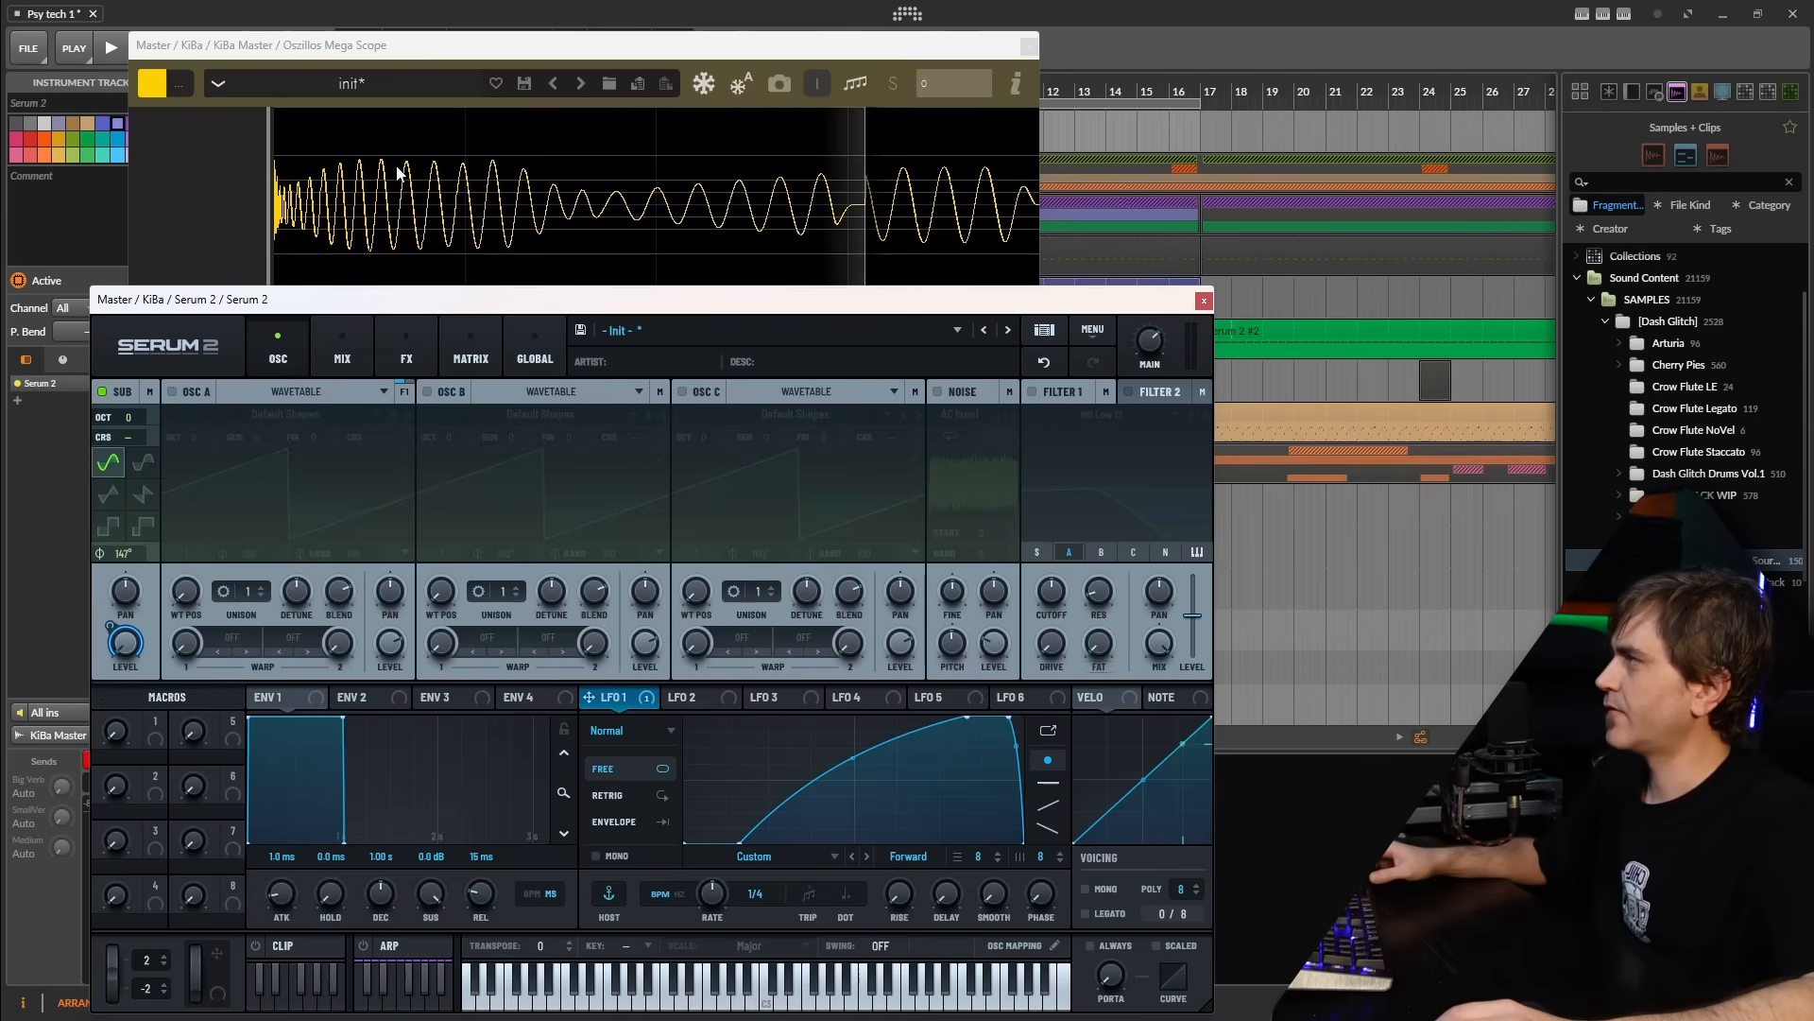
# Delay the start of LFO 1's rise, bend its curve slightly upward and audition the transition from kick to bass
pyautogui.press('space')
pyautogui.press('space')
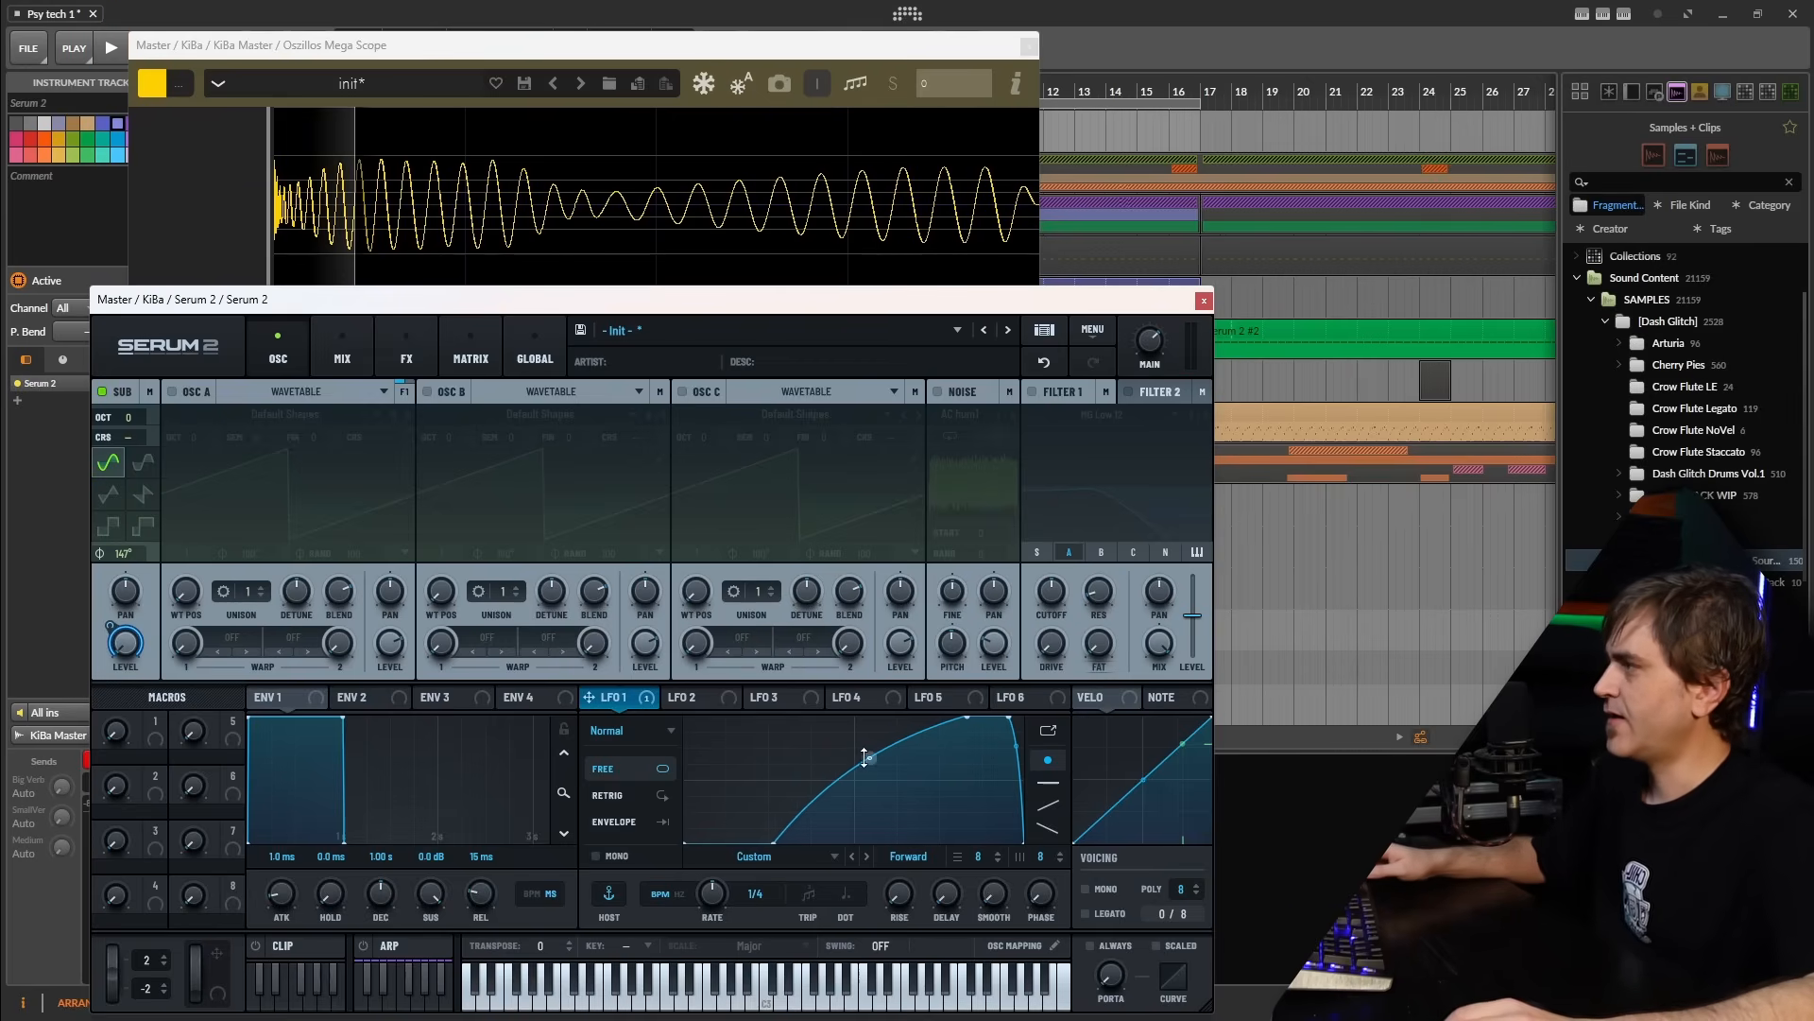
pyautogui.press('space')
pyautogui.press('space')
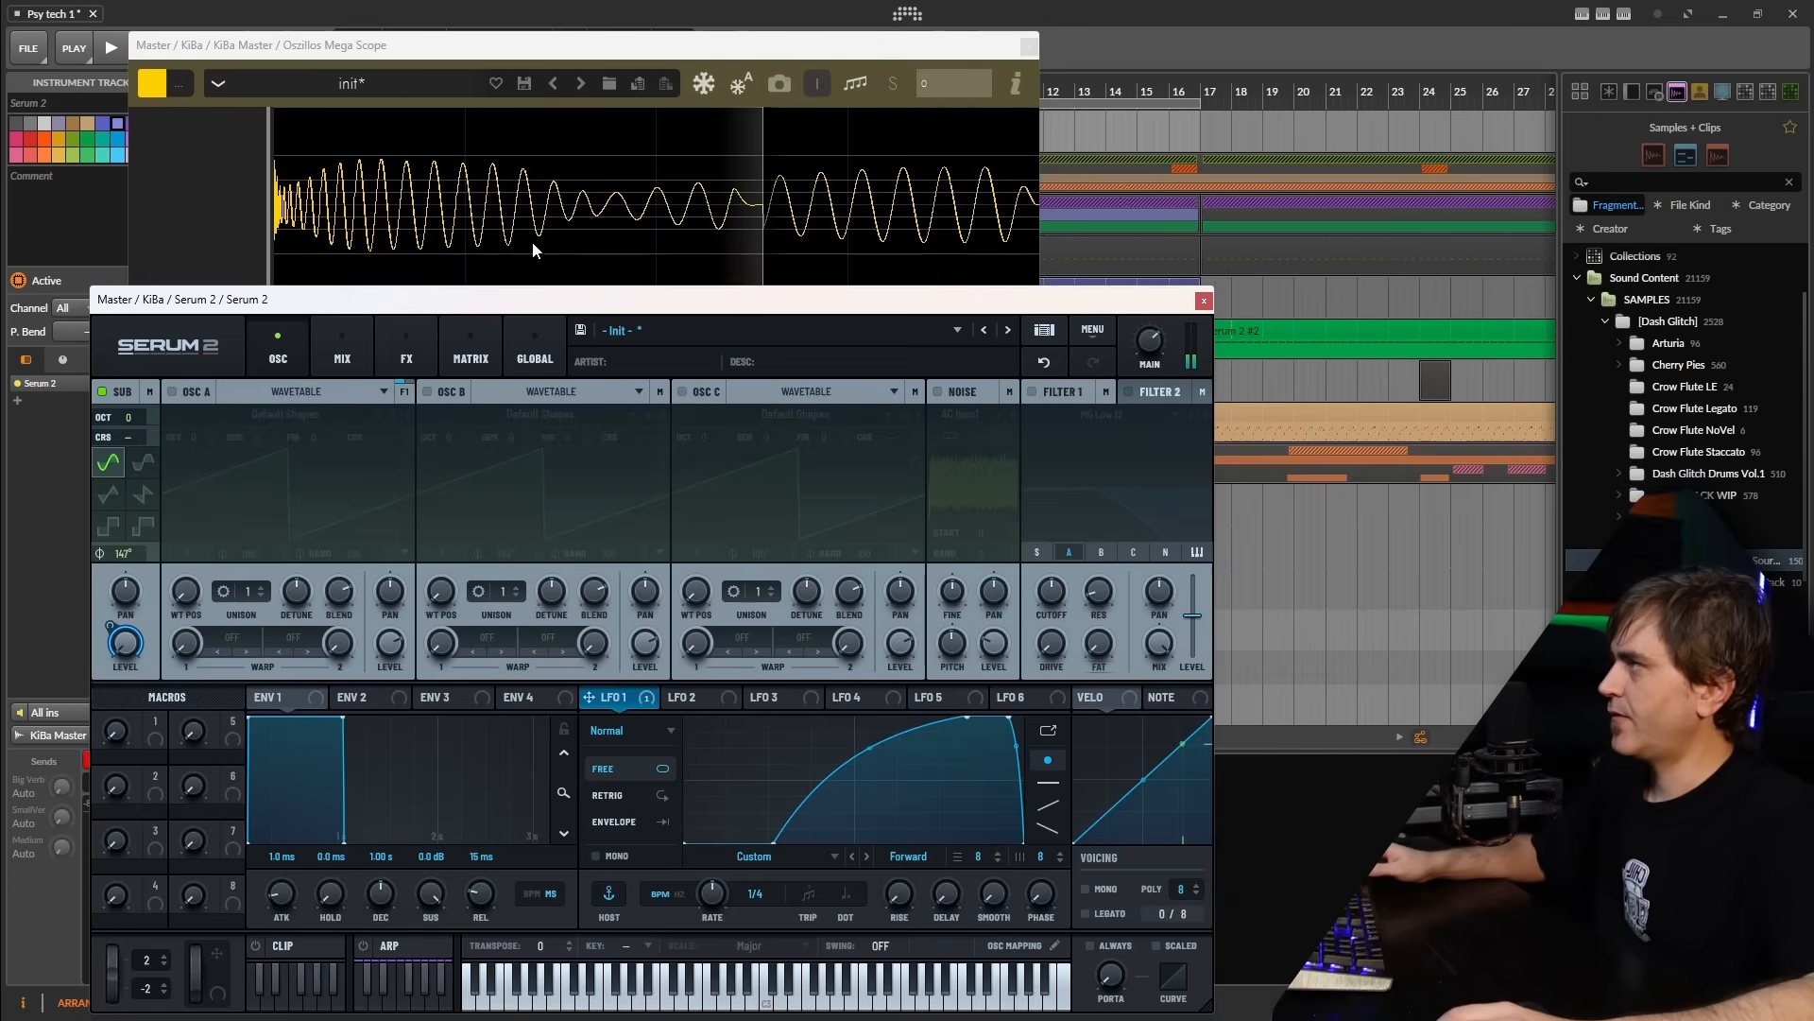
pyautogui.press('space')
pyautogui.press('space')
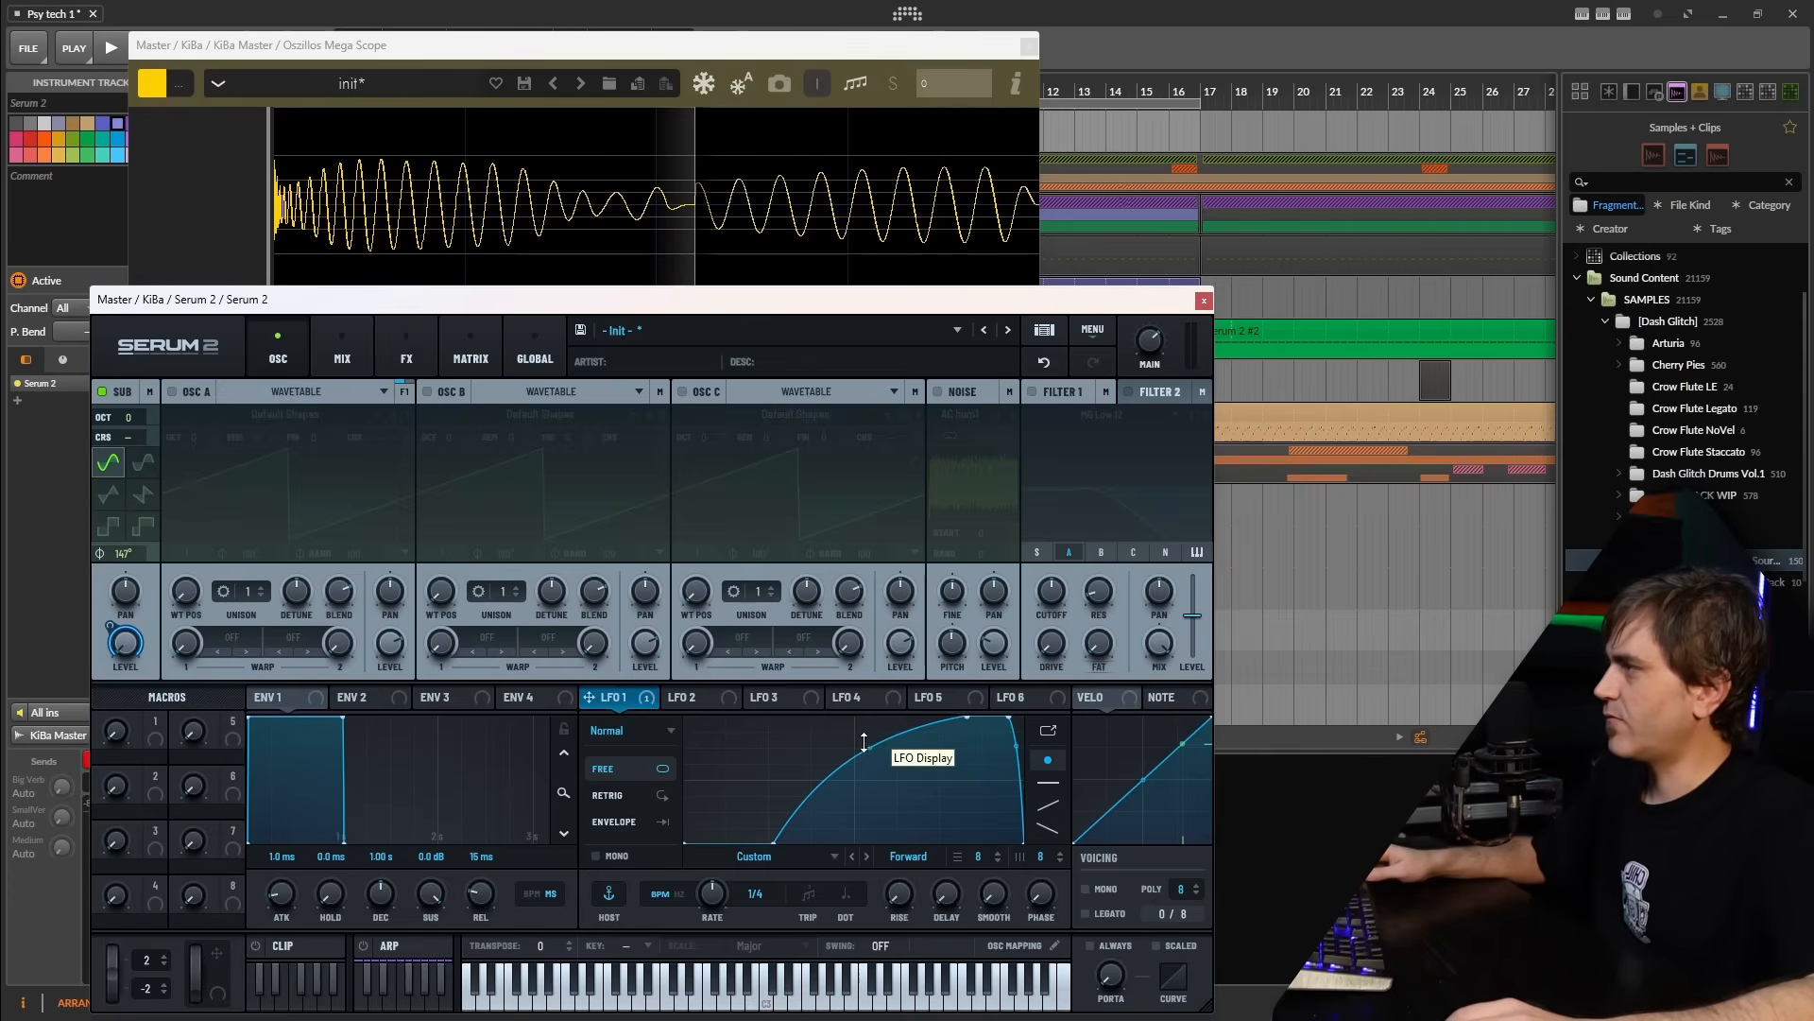
pyautogui.moveTo(866, 749); pyautogui.dragTo(865, 738)
pyautogui.press('space')
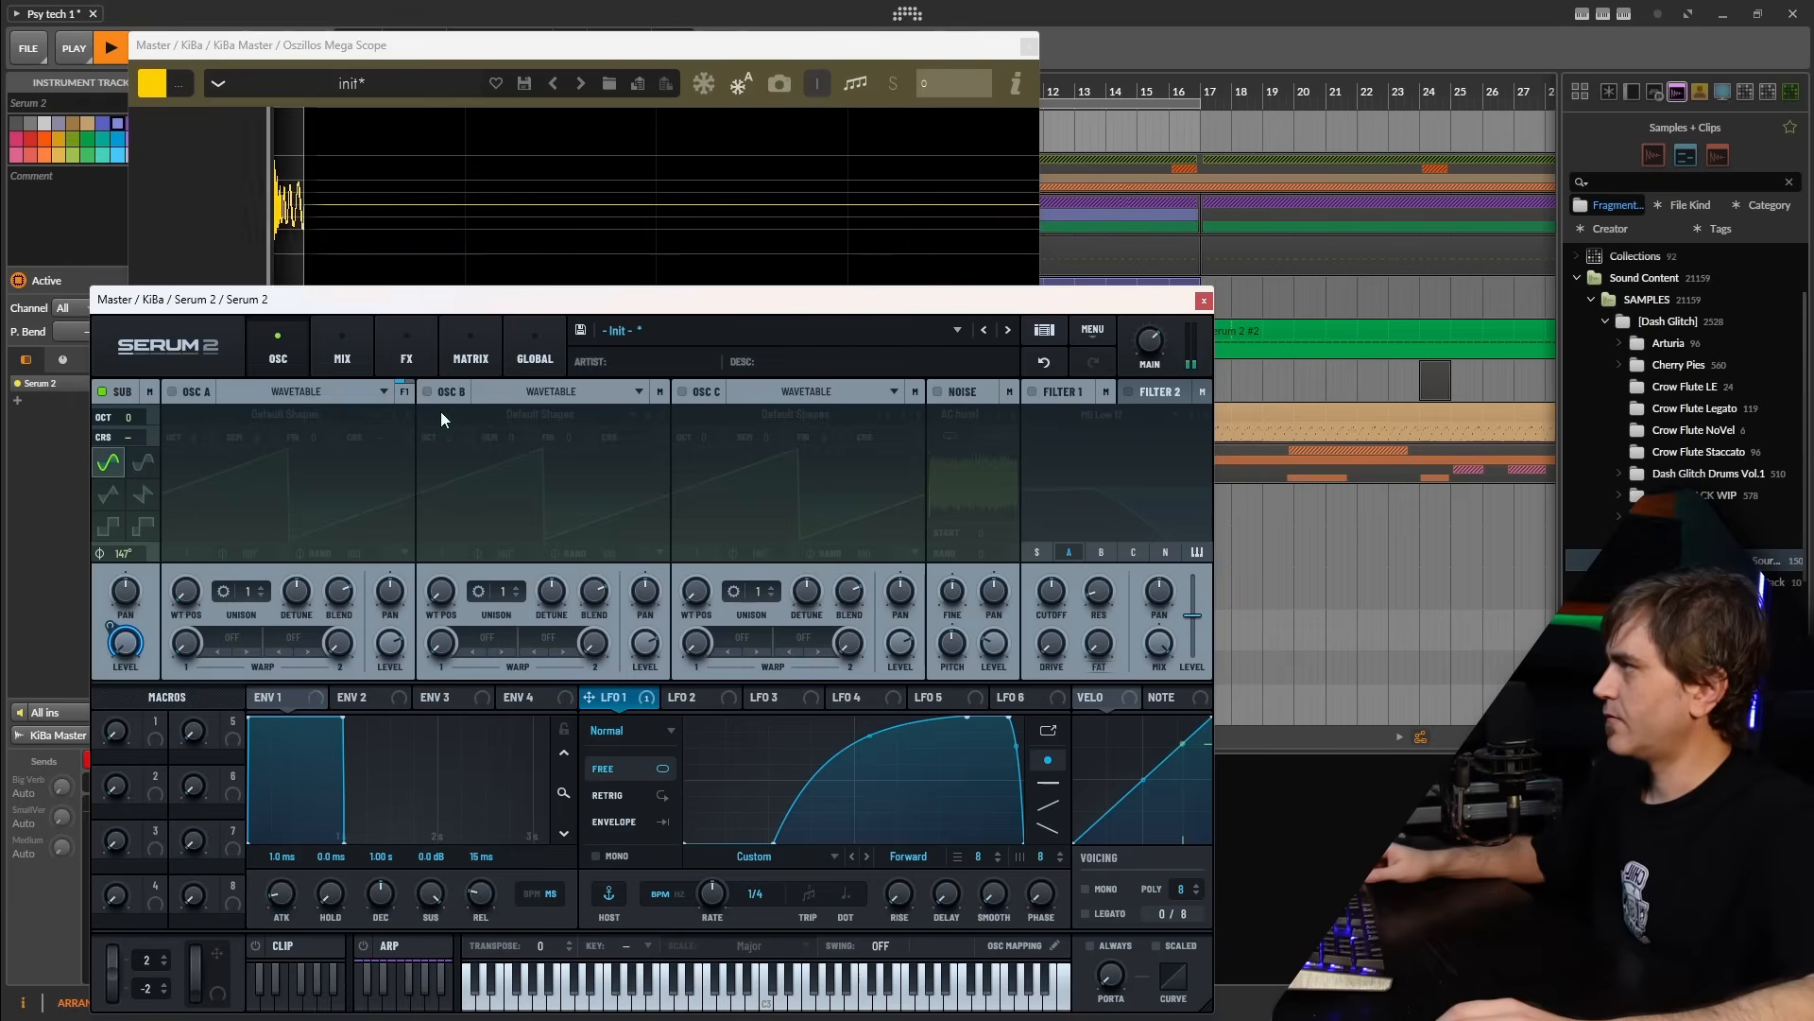
# Increase the Sub oscillator's phase slightly and compare it with the previous phase by undoing and redoing the change during playback
pyautogui.moveTo(123, 554); pyautogui.dragTo(133, 547)
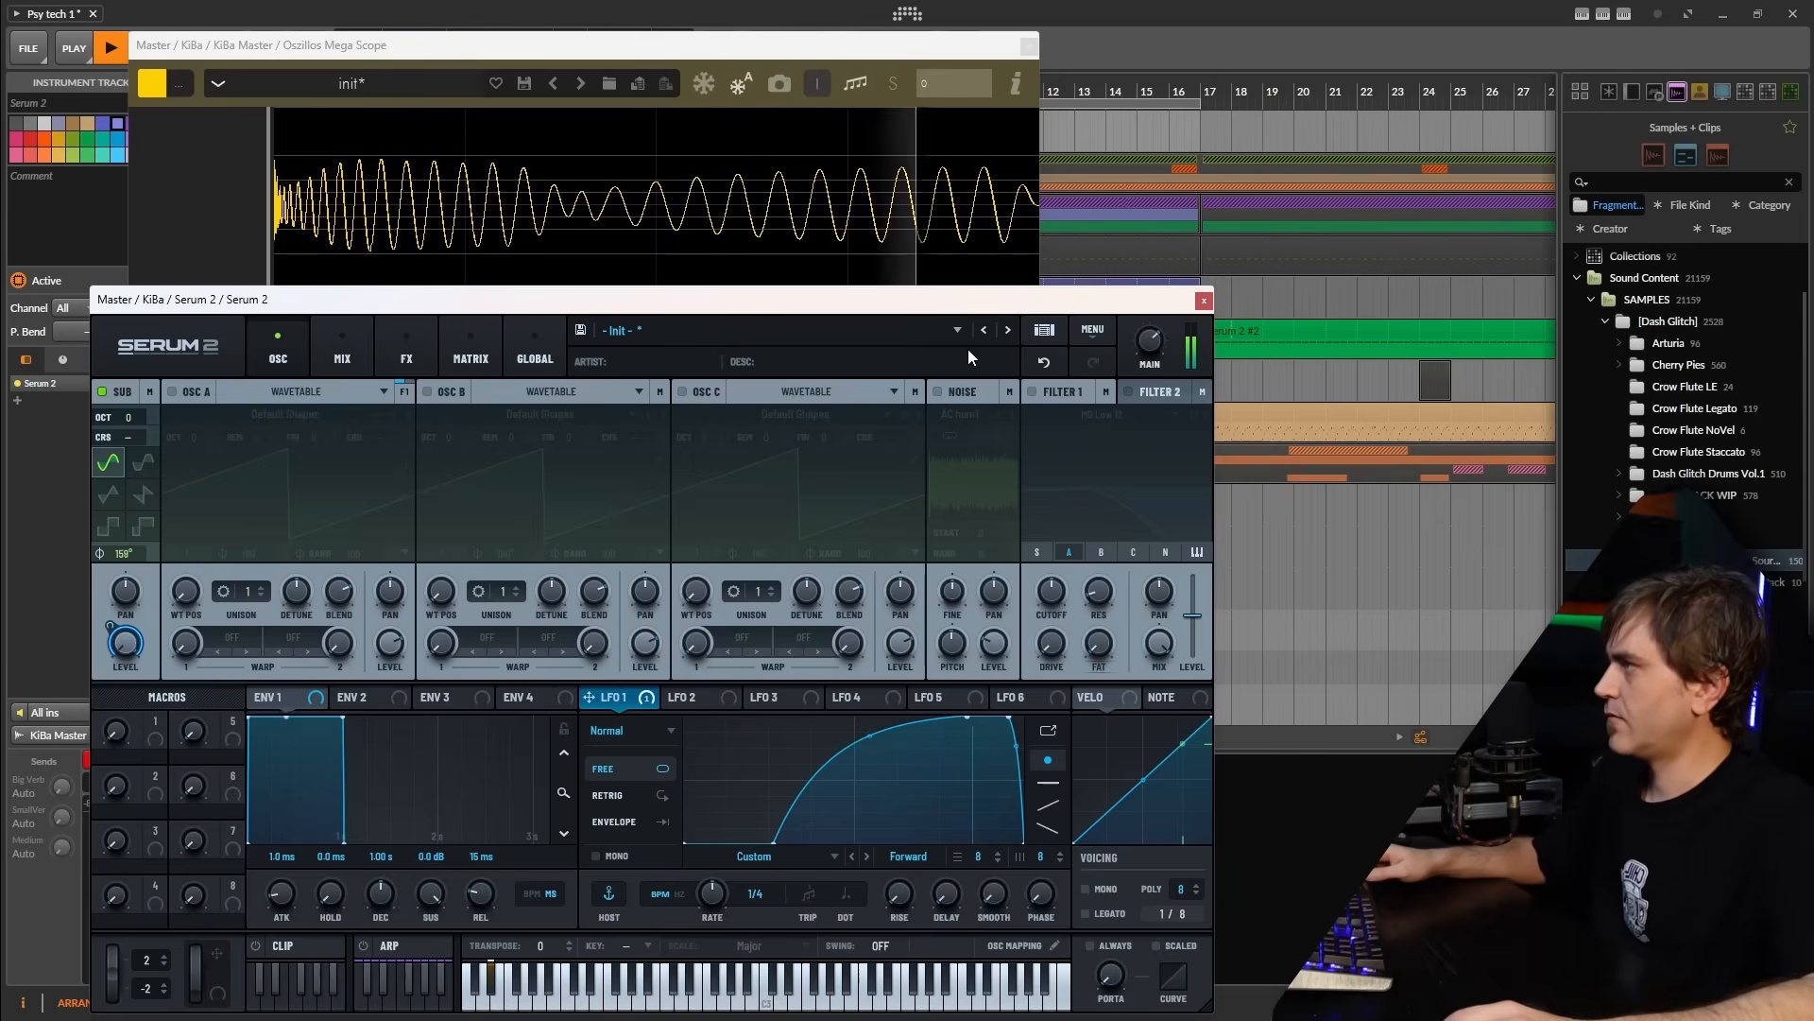
pyautogui.click(1044, 362)
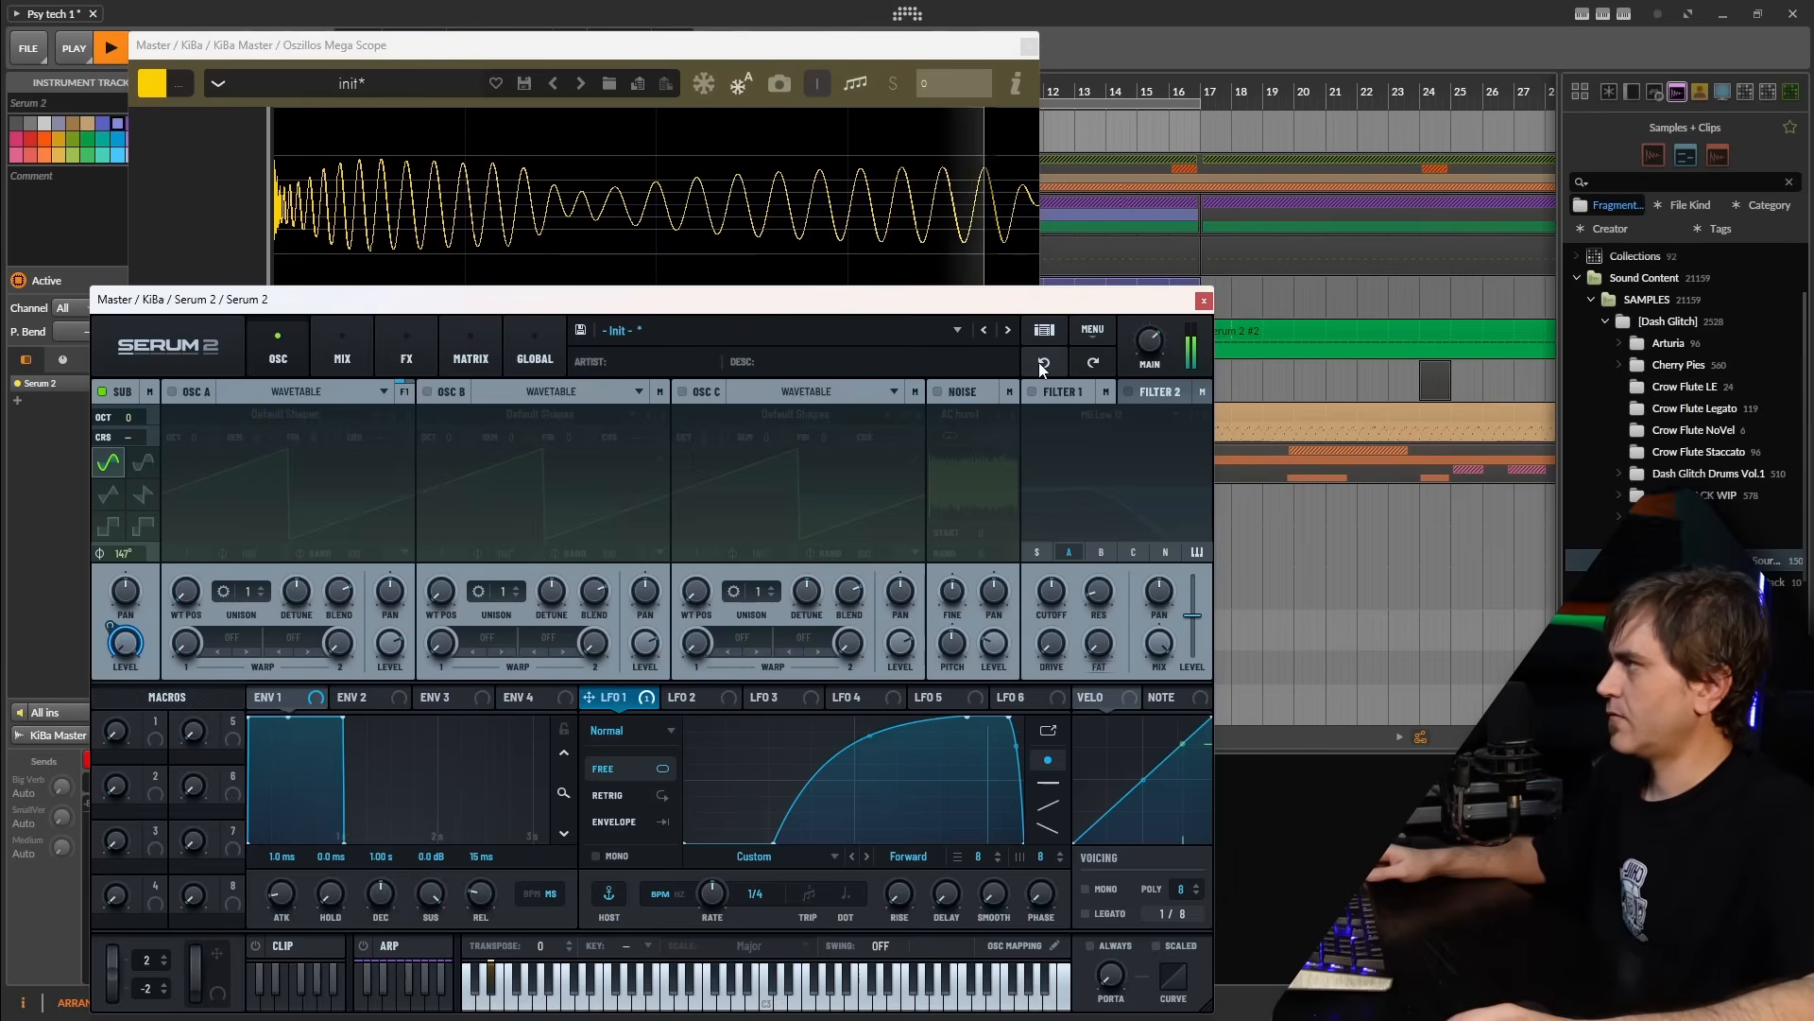
pyautogui.click(1092, 362)
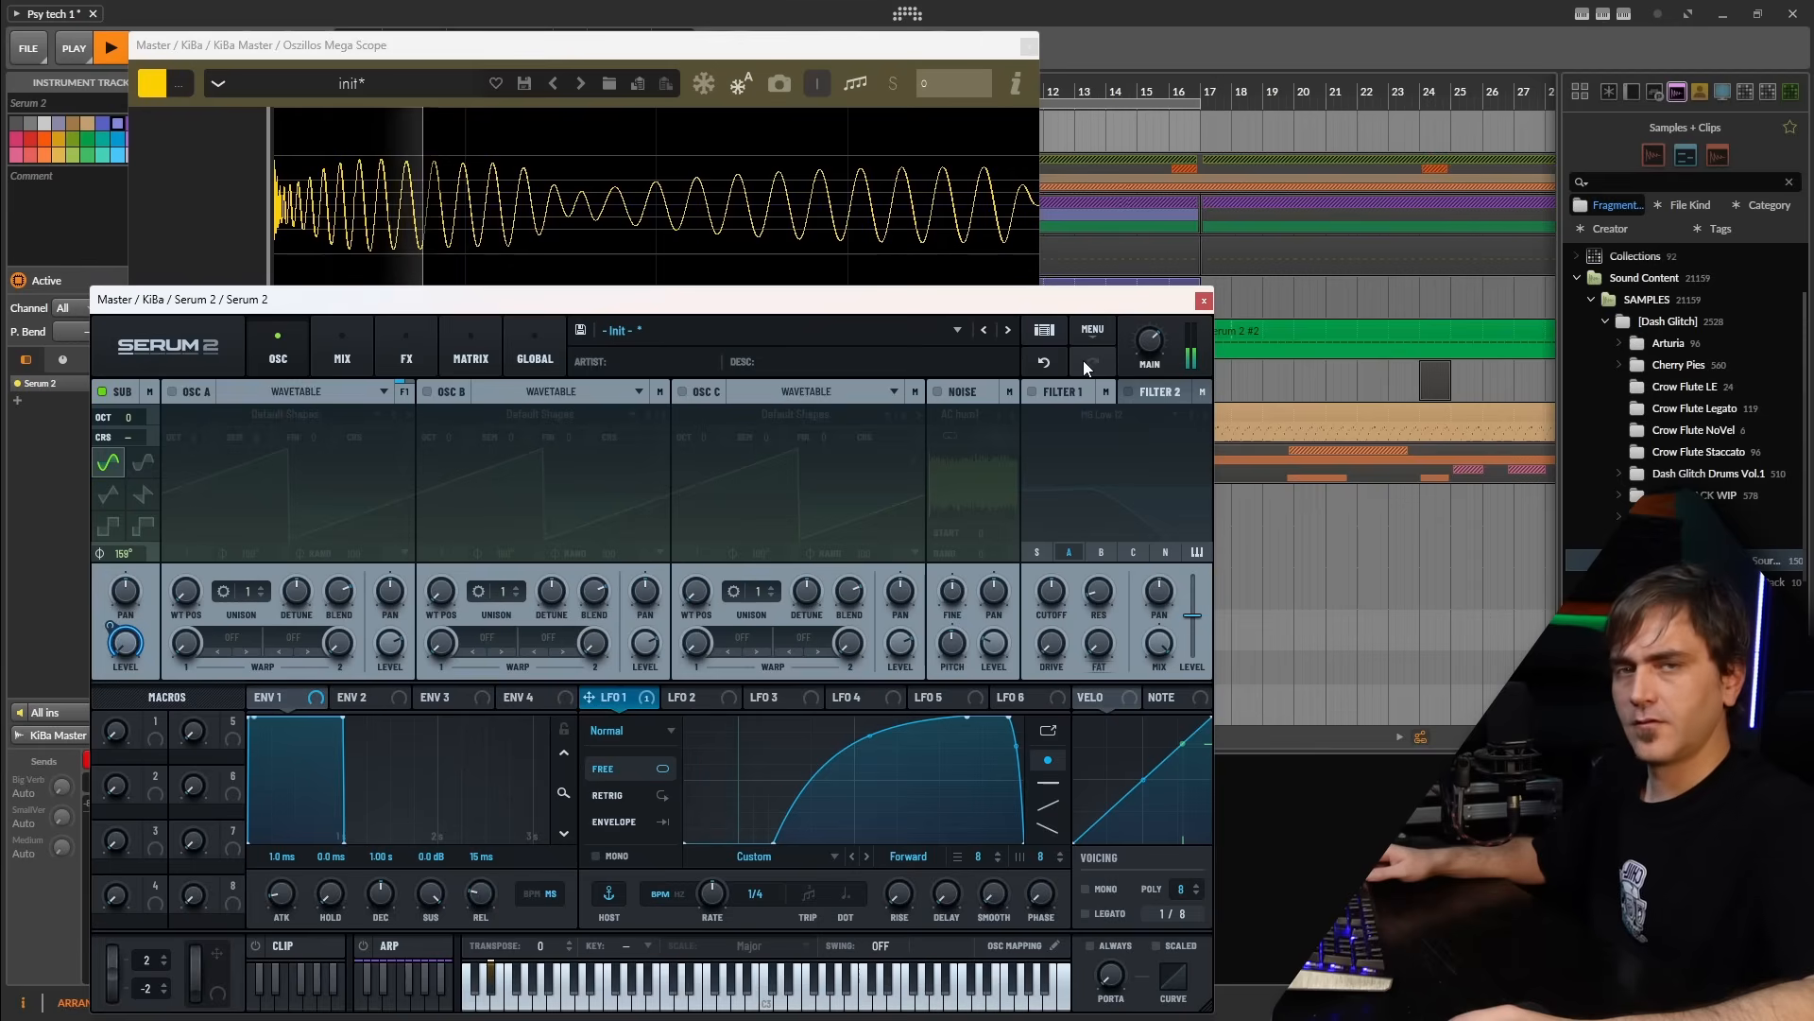
pyautogui.press('space')
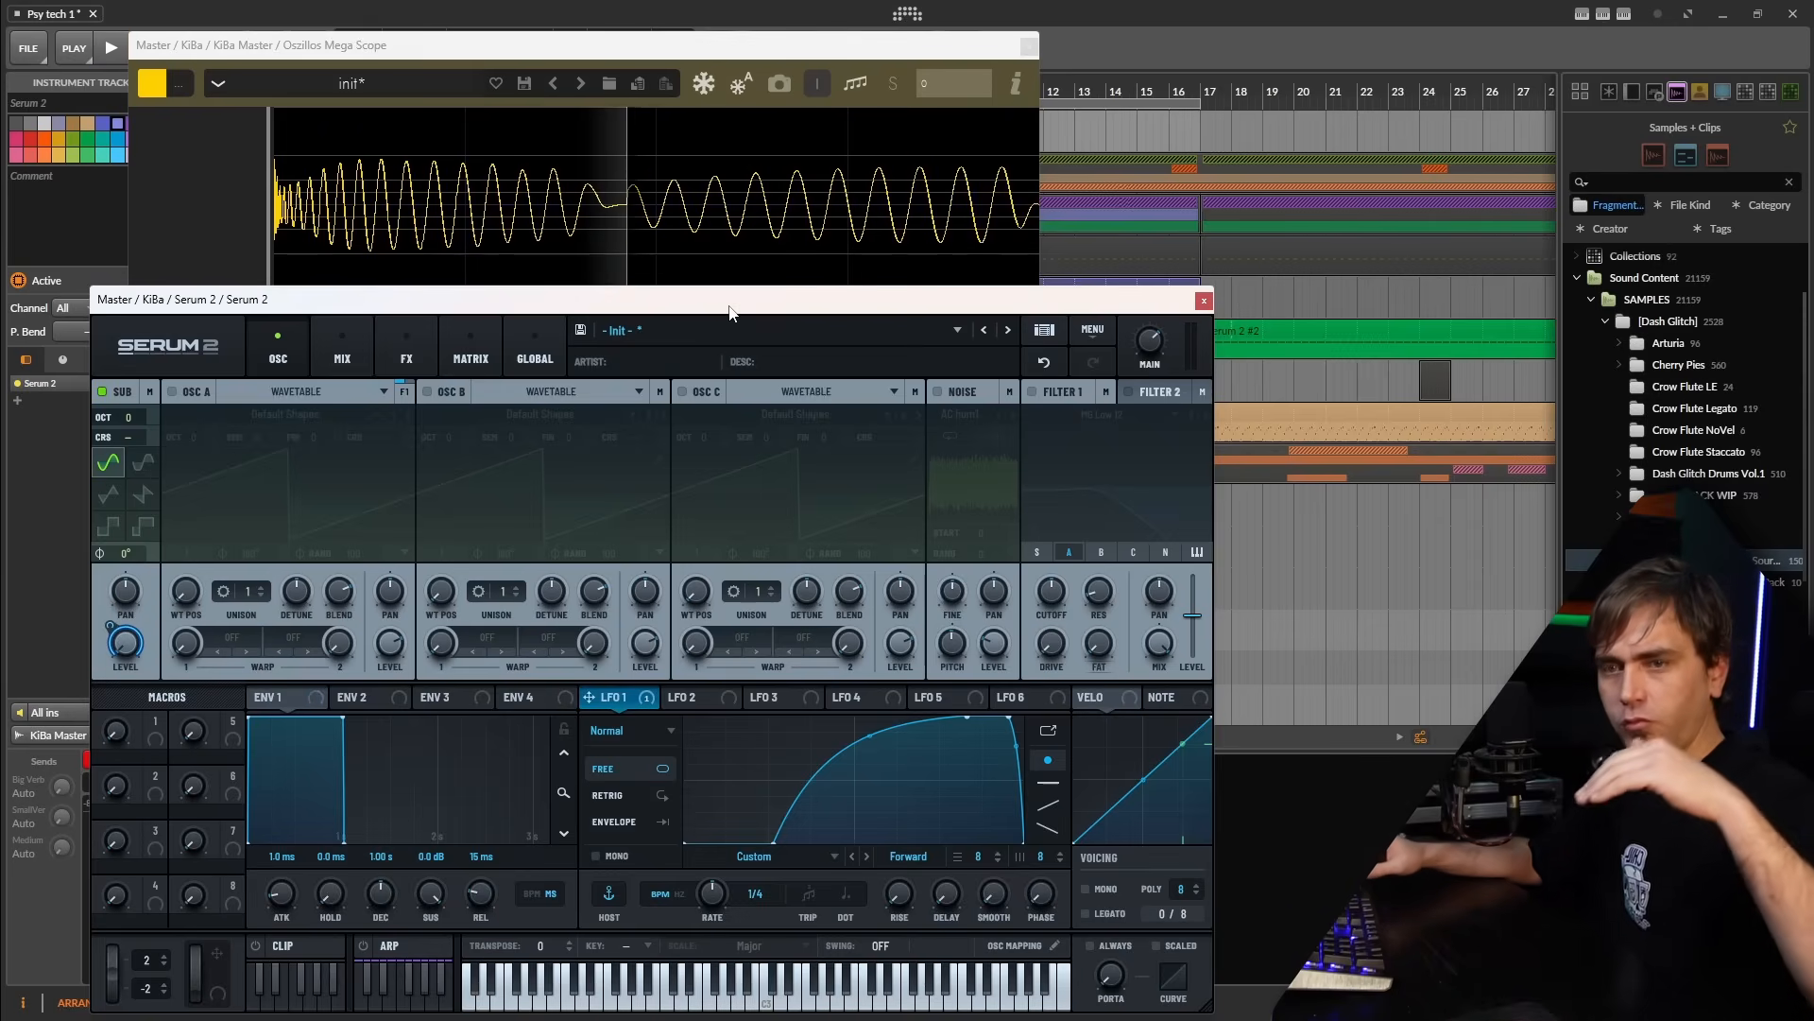
# Audition the bass with the Sub phase at 0°, undo that phase change and audition the restored phase
pyautogui.press('space')
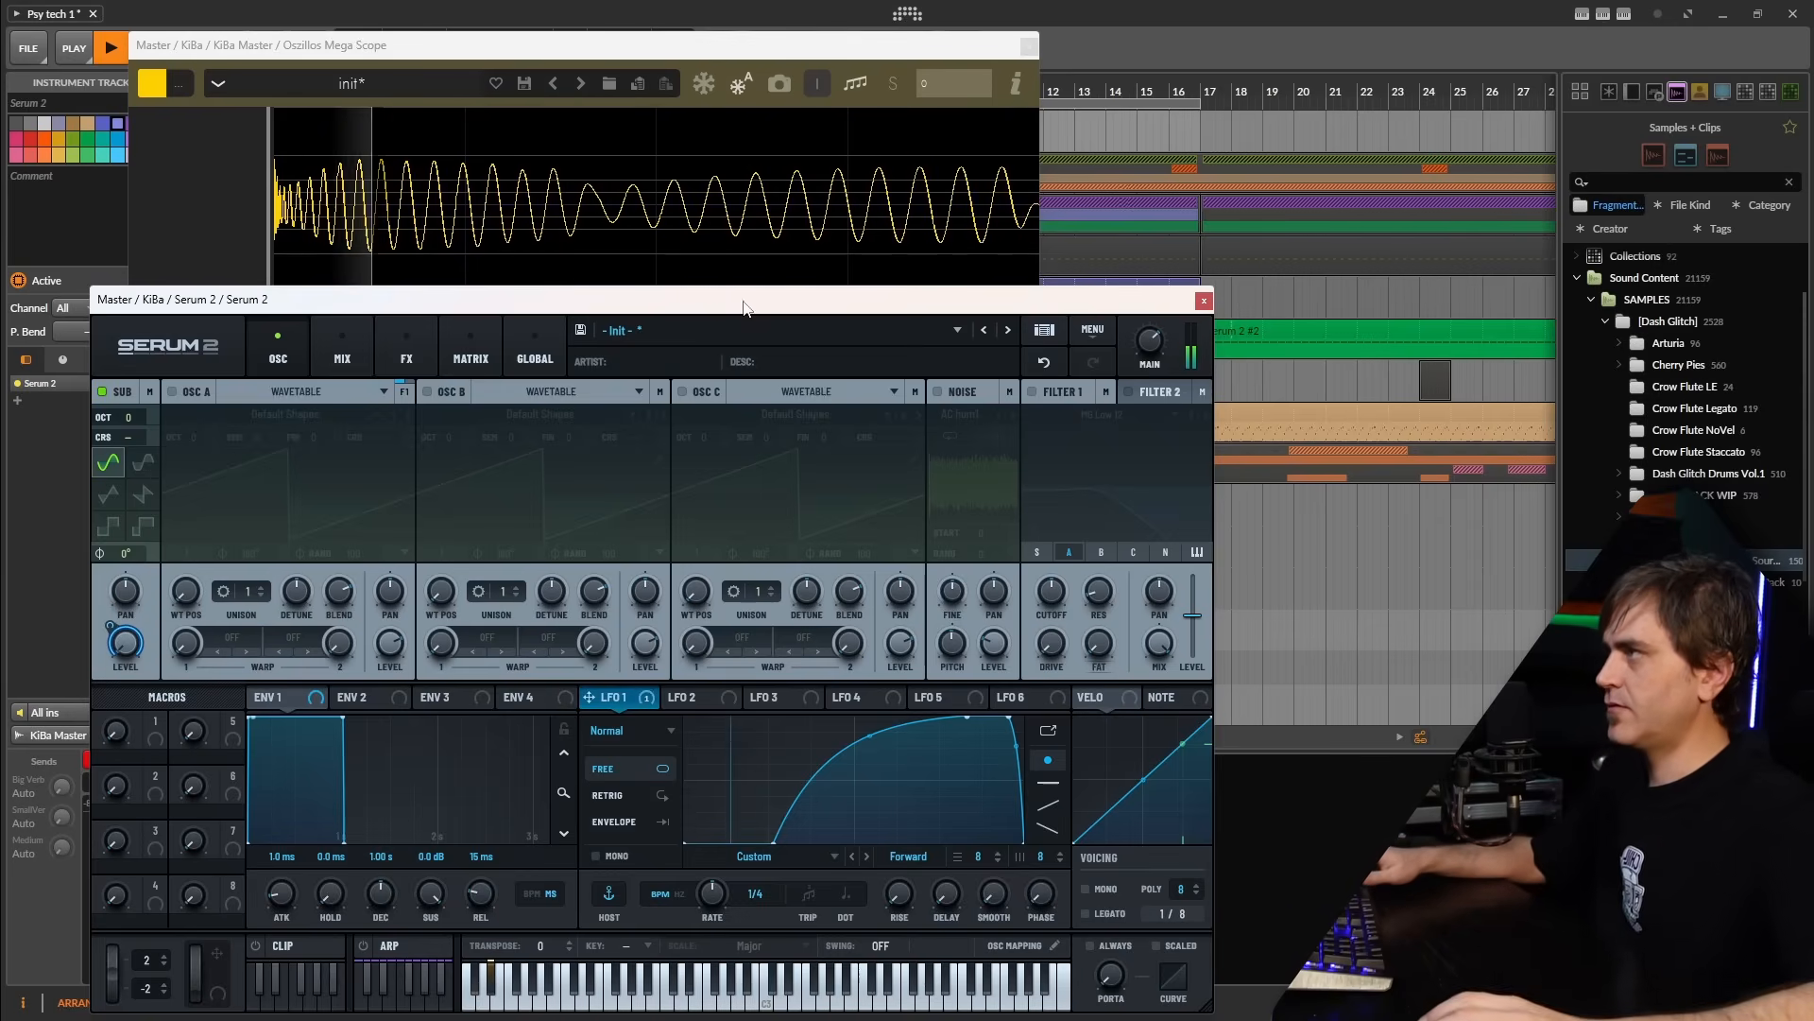
pyautogui.press('space')
pyautogui.click(1044, 362)
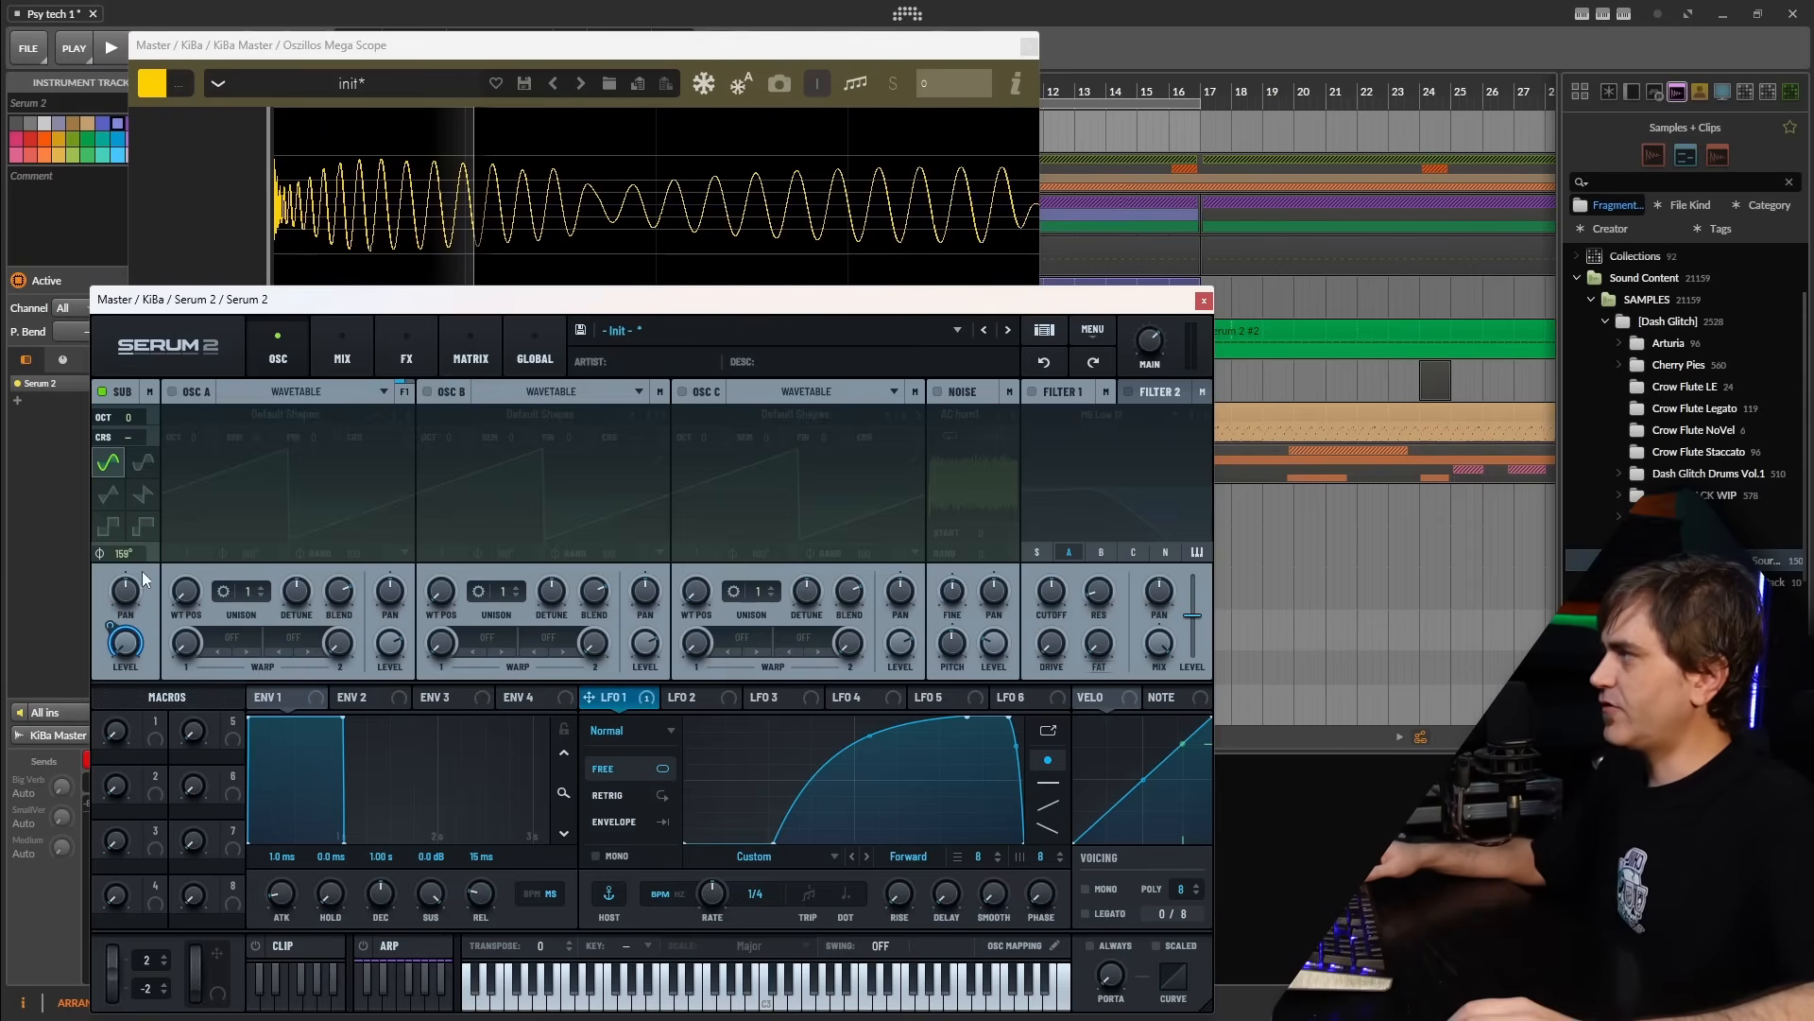
pyautogui.press('space')
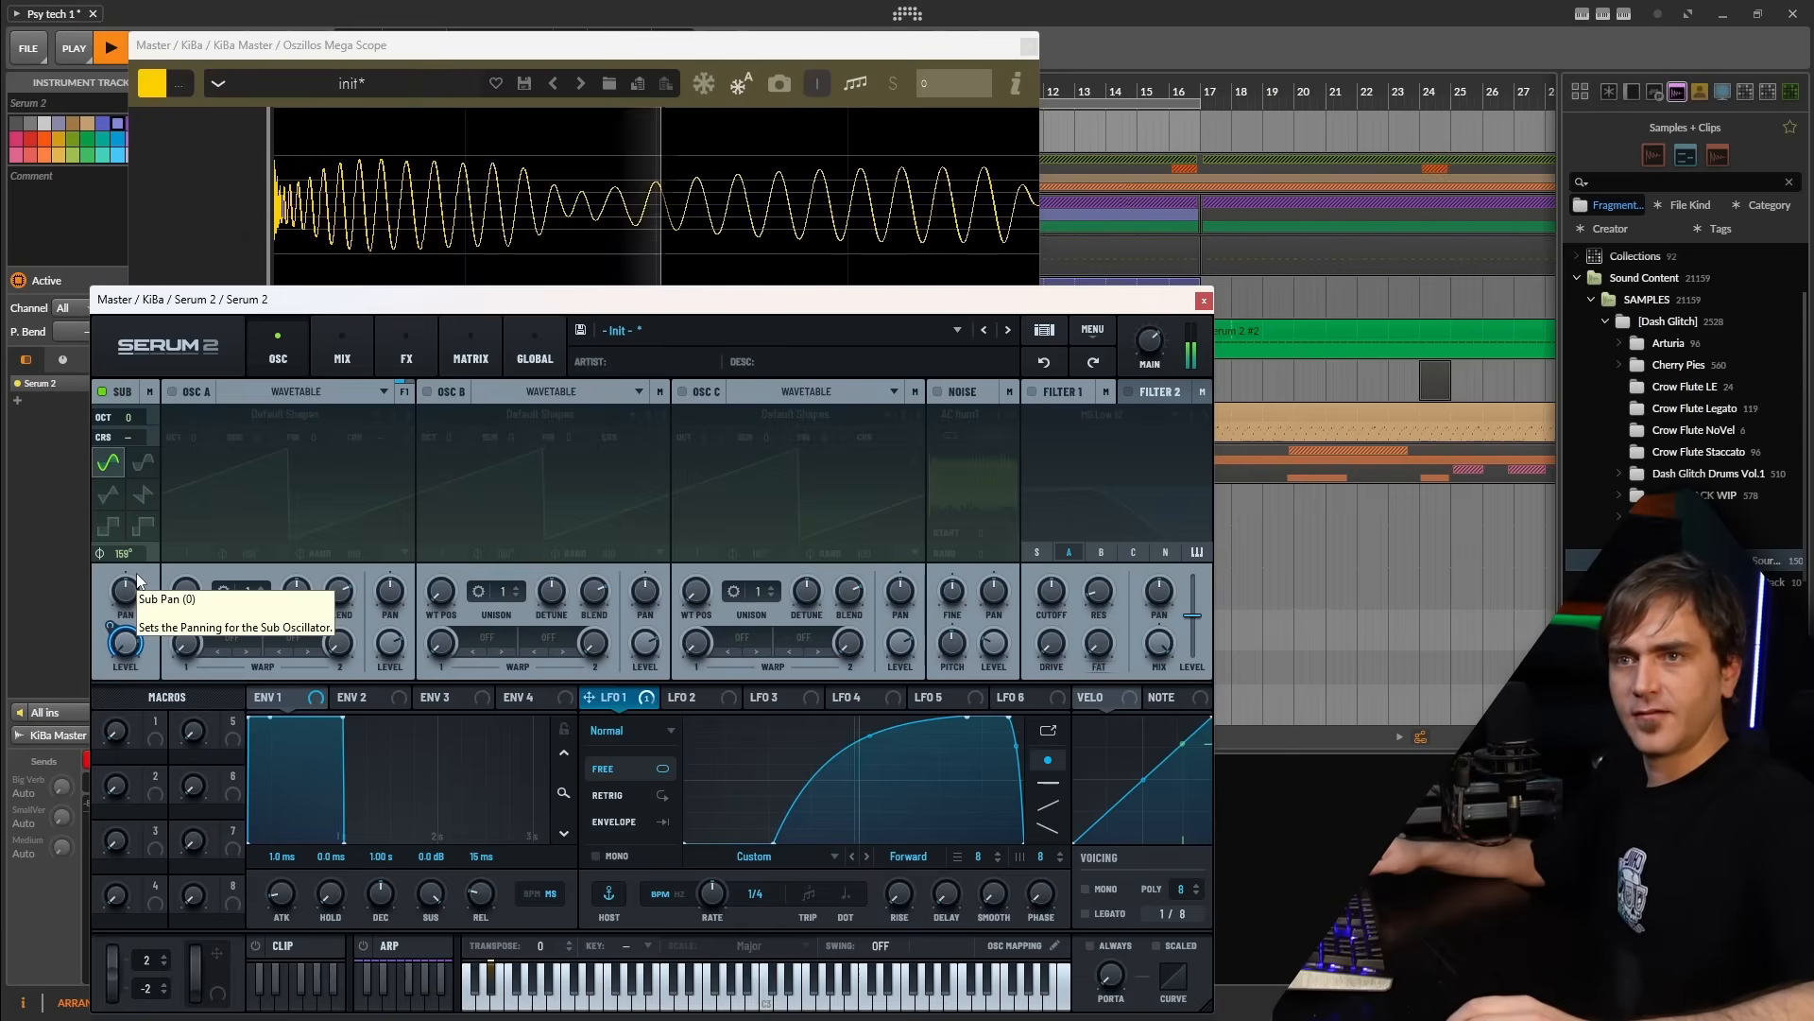
pyautogui.press('space')
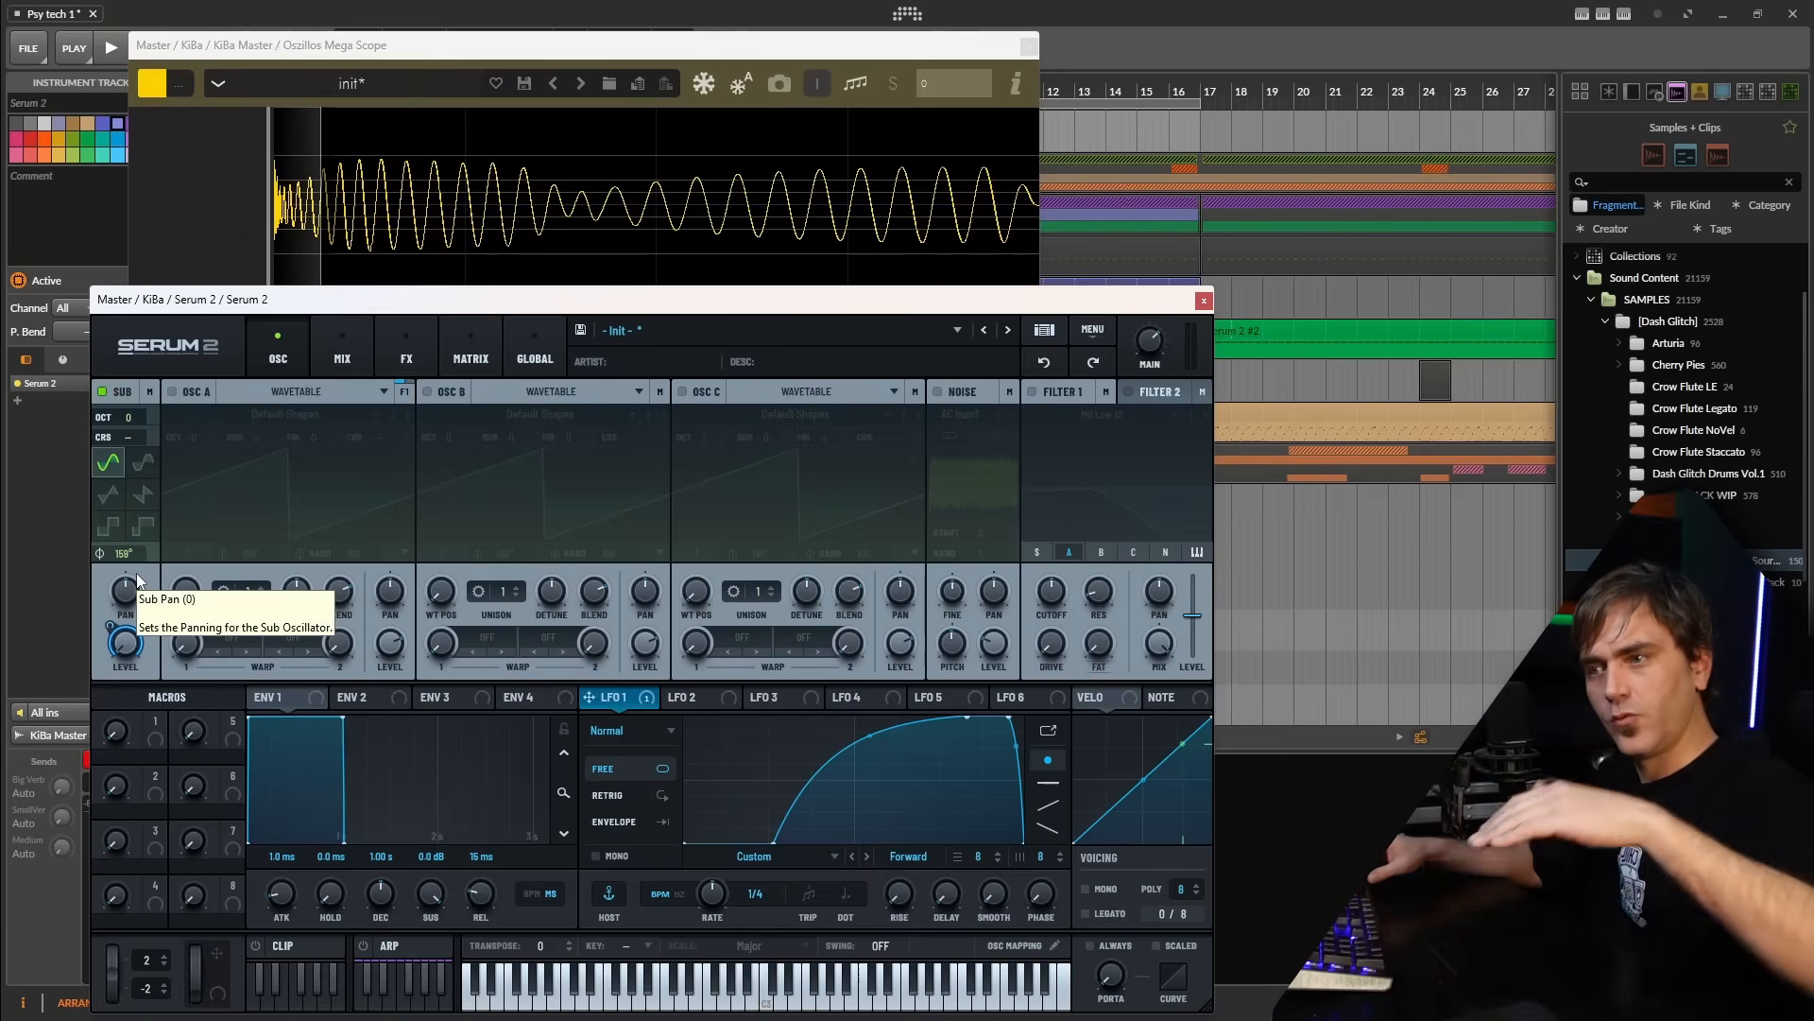
# Audition the kick and bass briefly, close the oscilloscope window and move the Serum 2 window higher in the workspace
pyautogui.press('space')
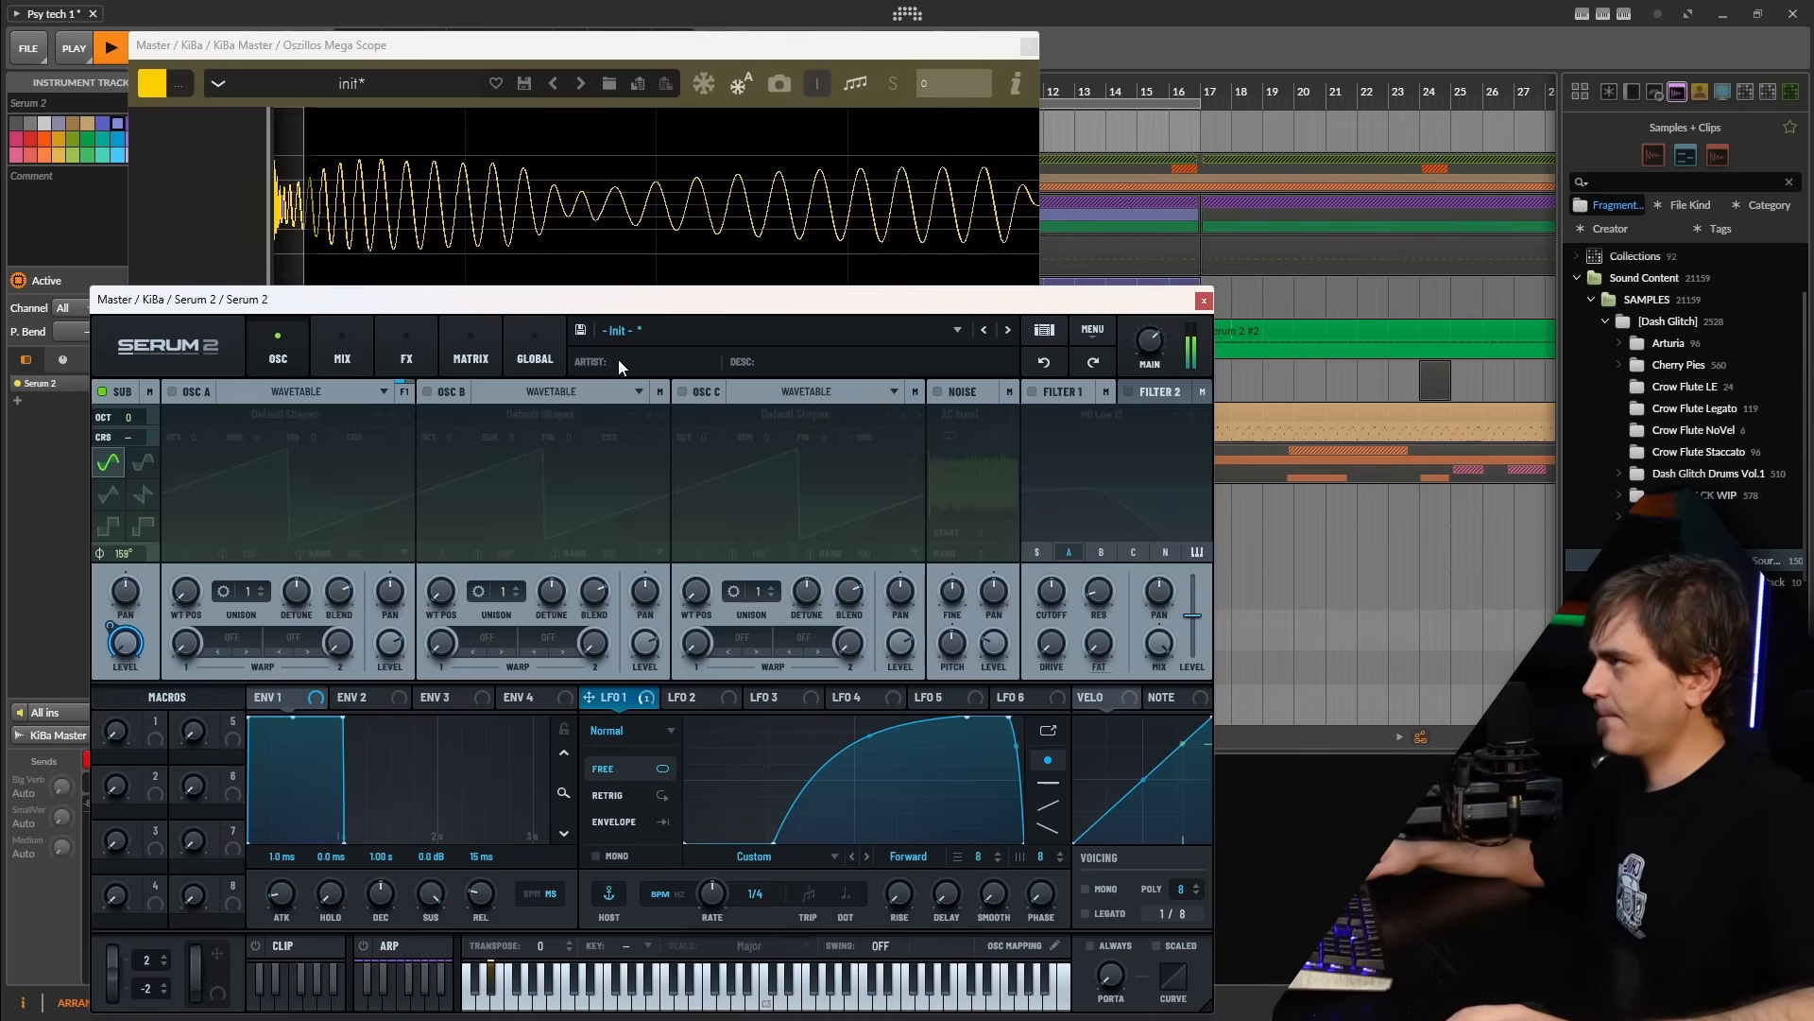
pyautogui.press('space')
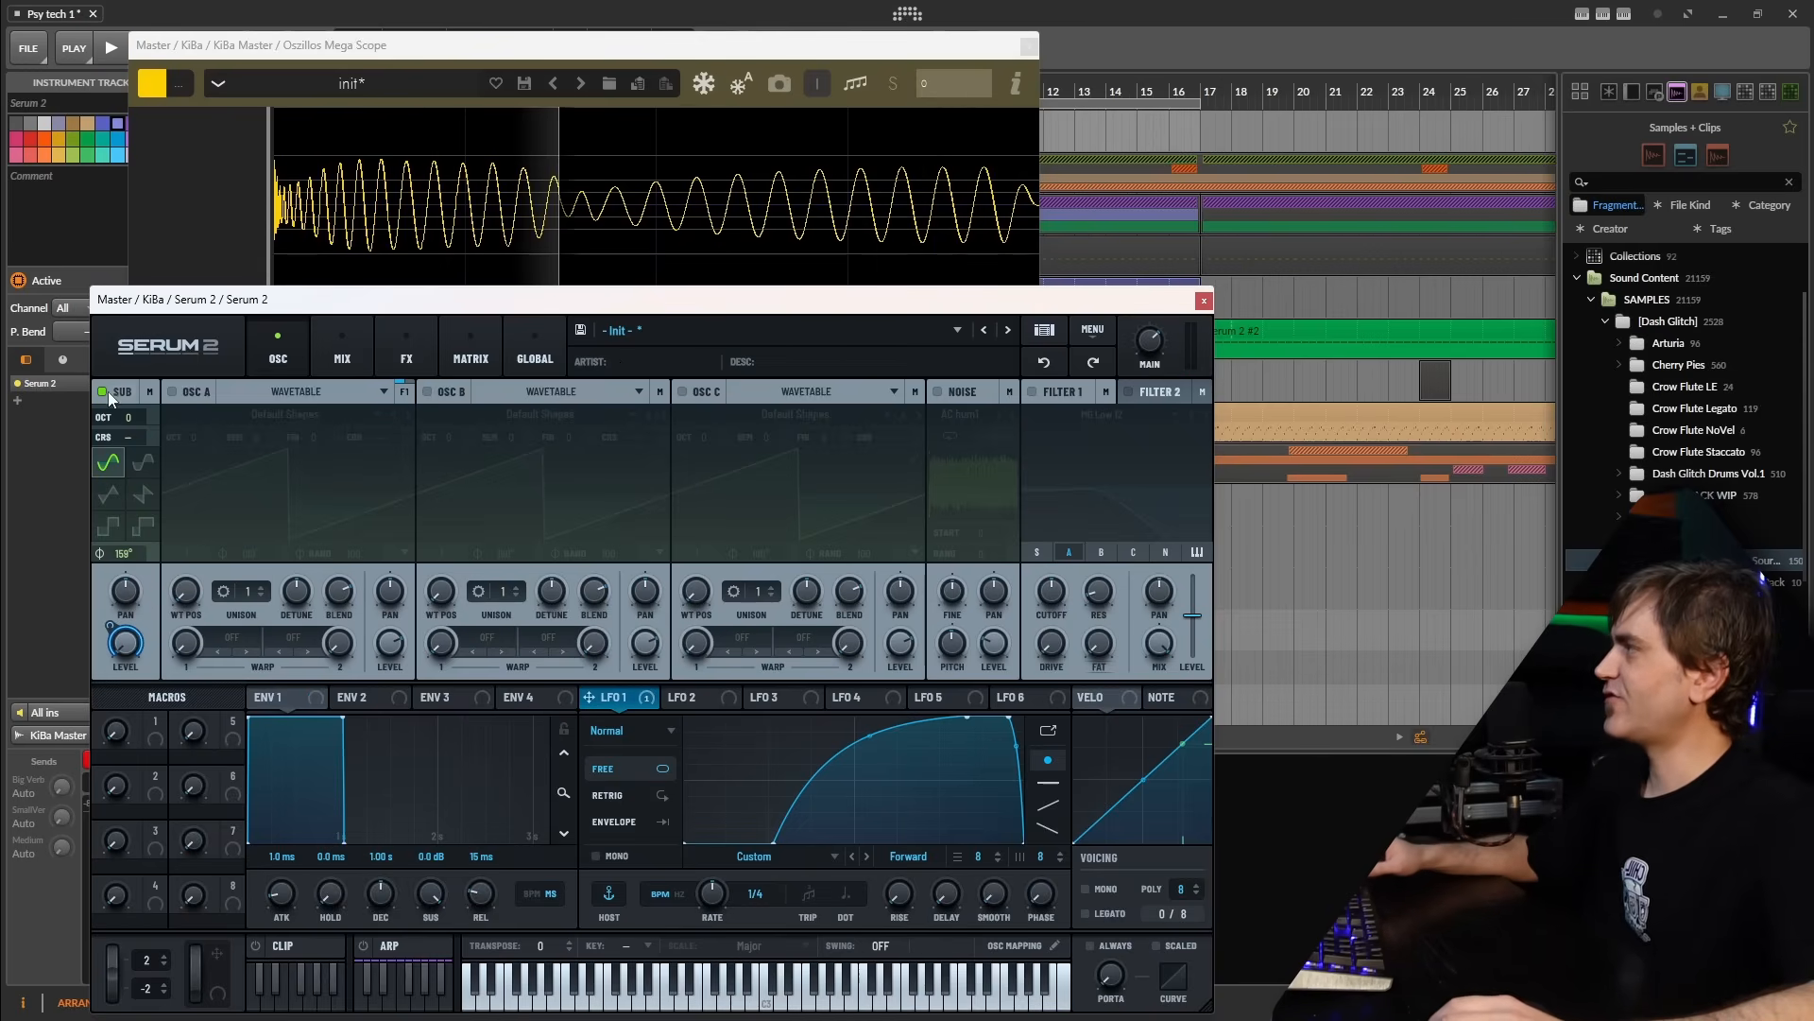
pyautogui.click(1022, 49)
pyautogui.moveTo(762, 307); pyautogui.dragTo(832, 79)
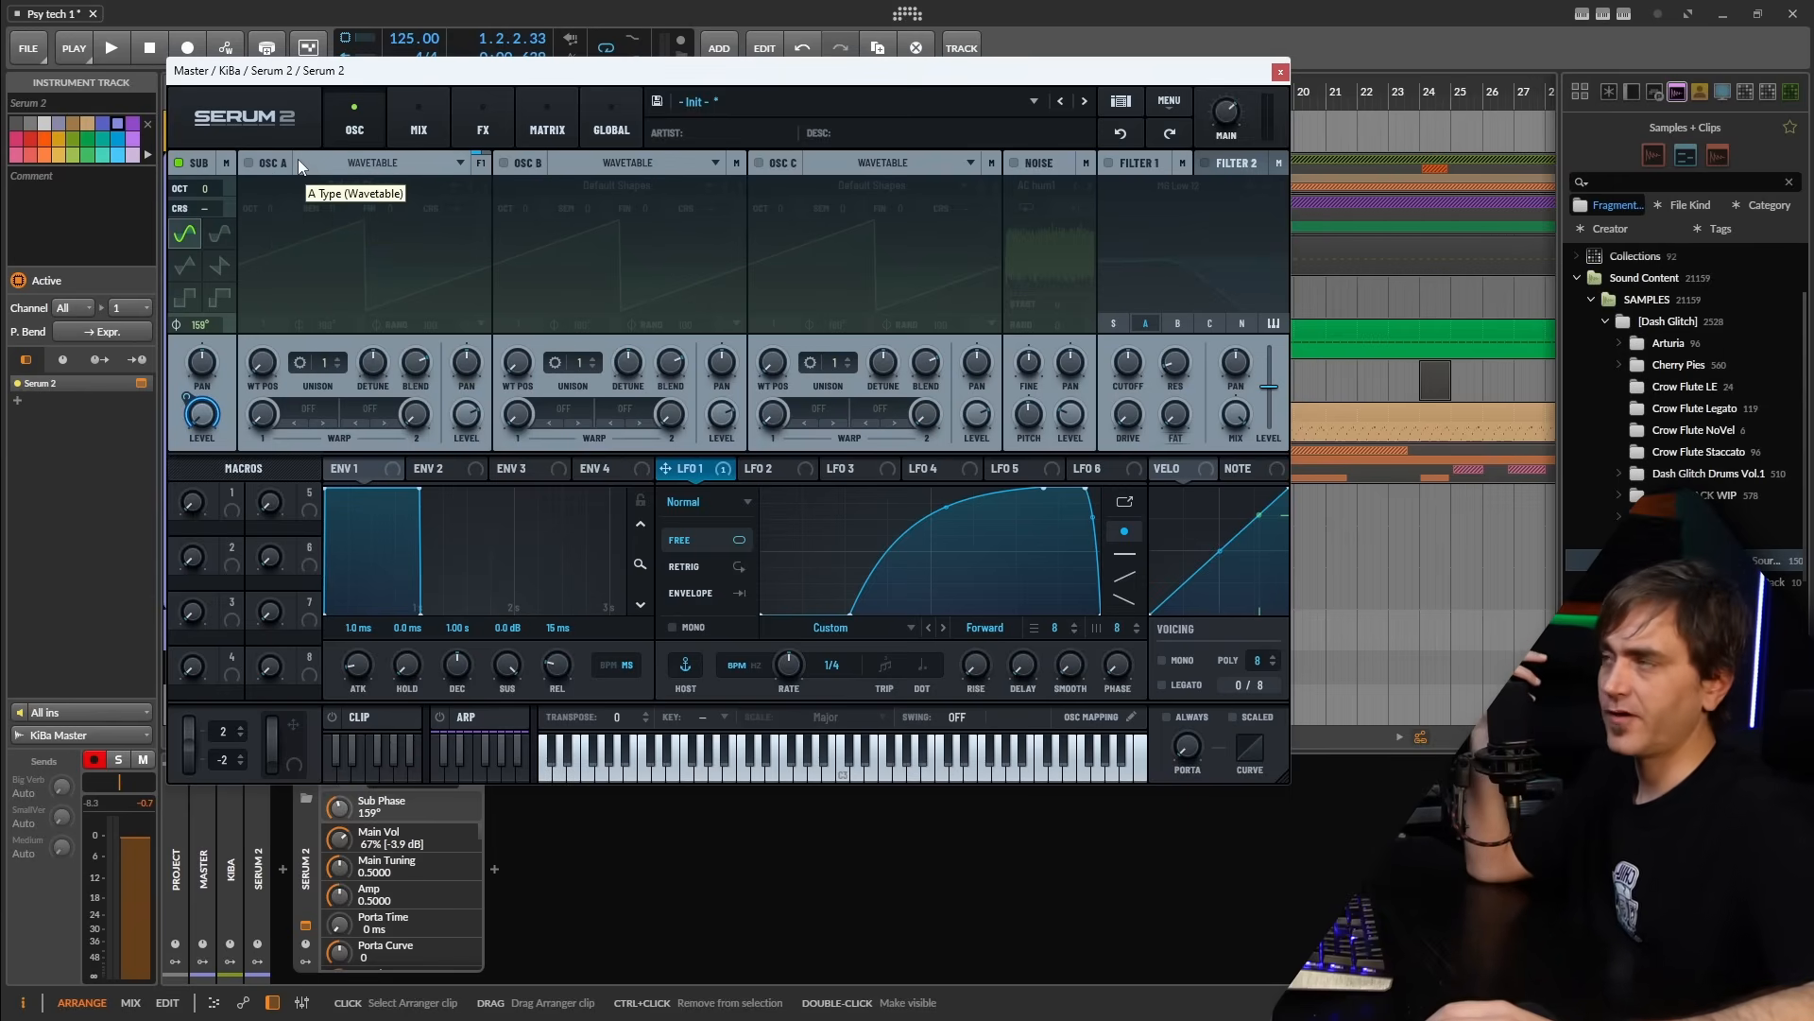
# Enable OSC A and remove the fundamental, Bin 1, from the first frame of its Default Shapes saw wavetable
pyautogui.click(251, 162)
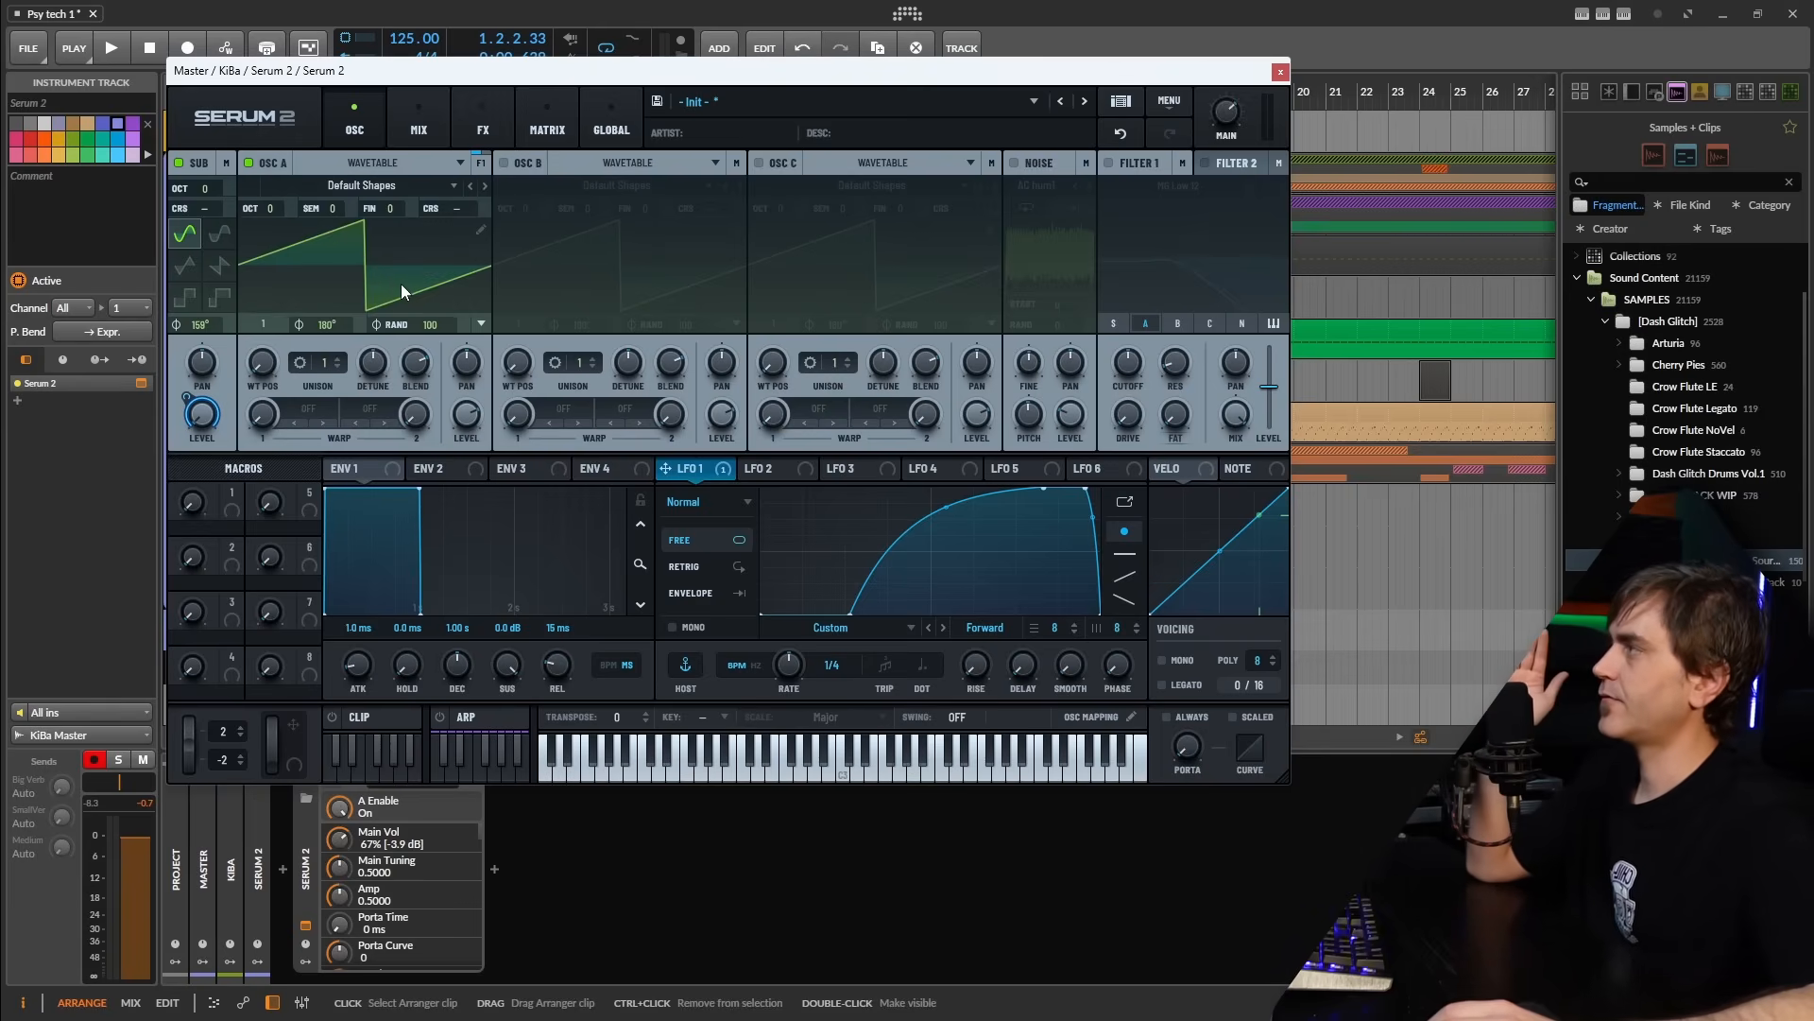
pyautogui.click(481, 231)
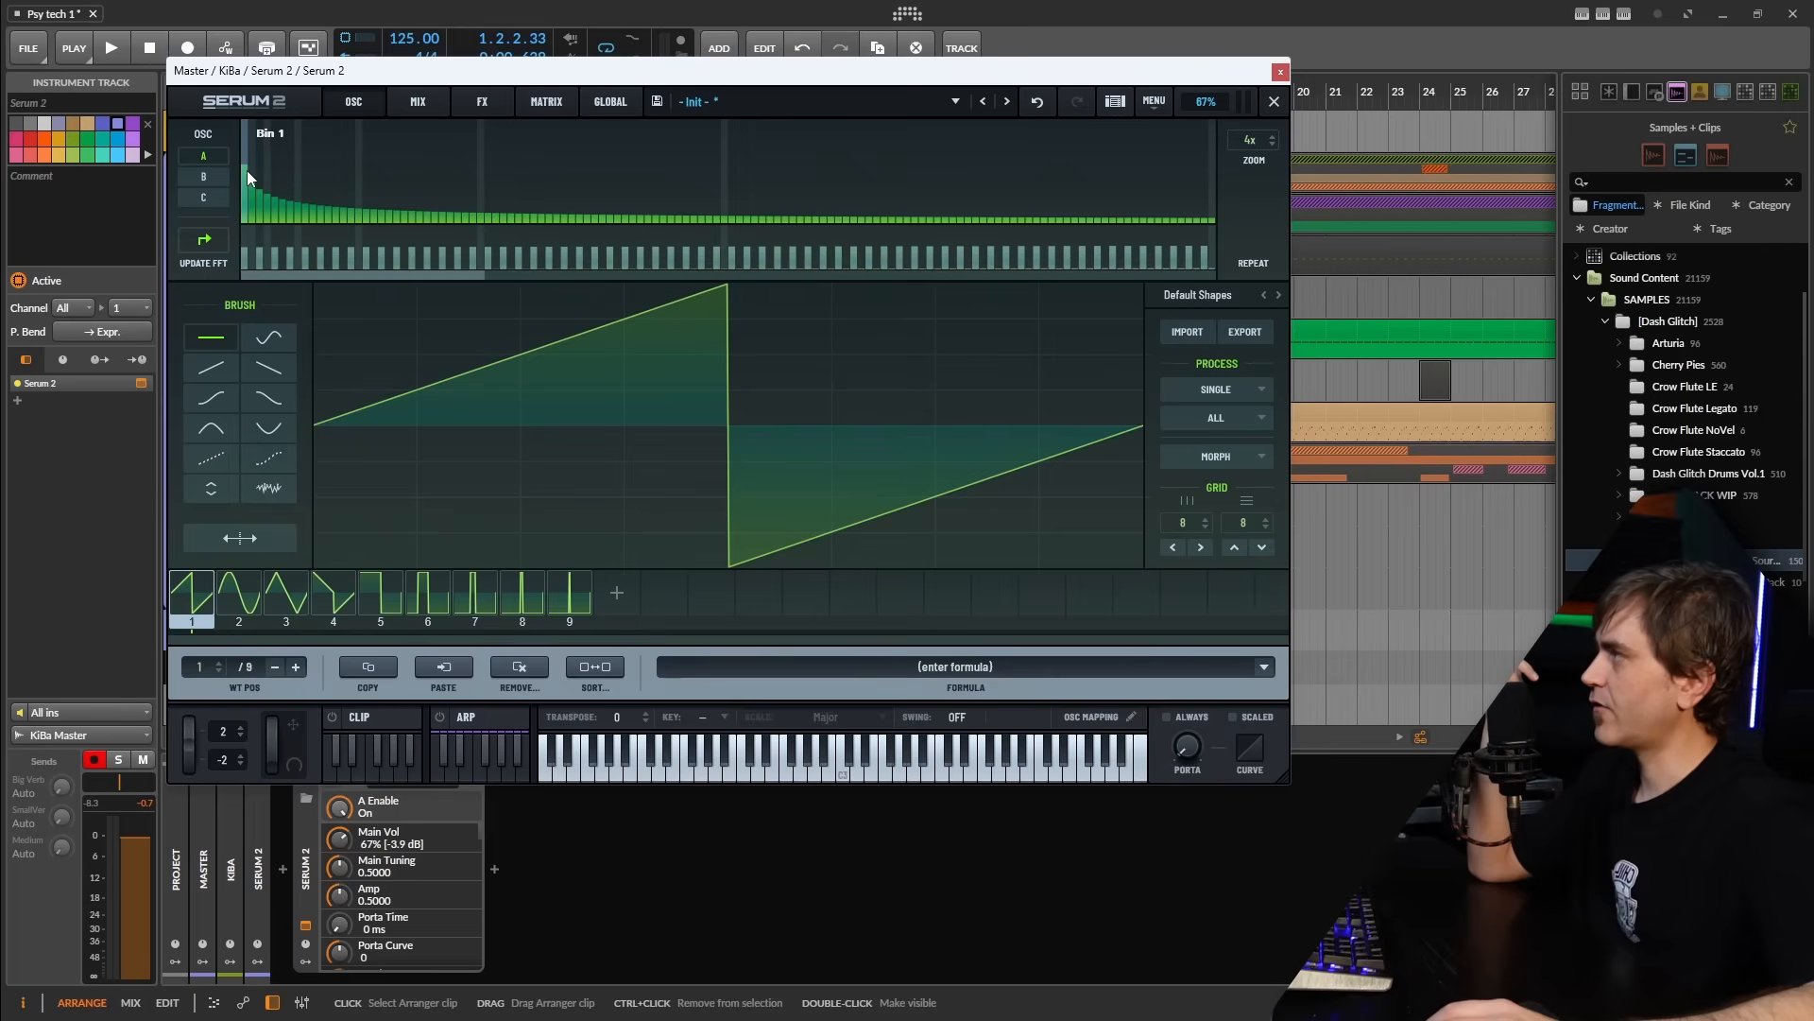
pyautogui.moveTo(247, 170); pyautogui.dragTo(244, 225)
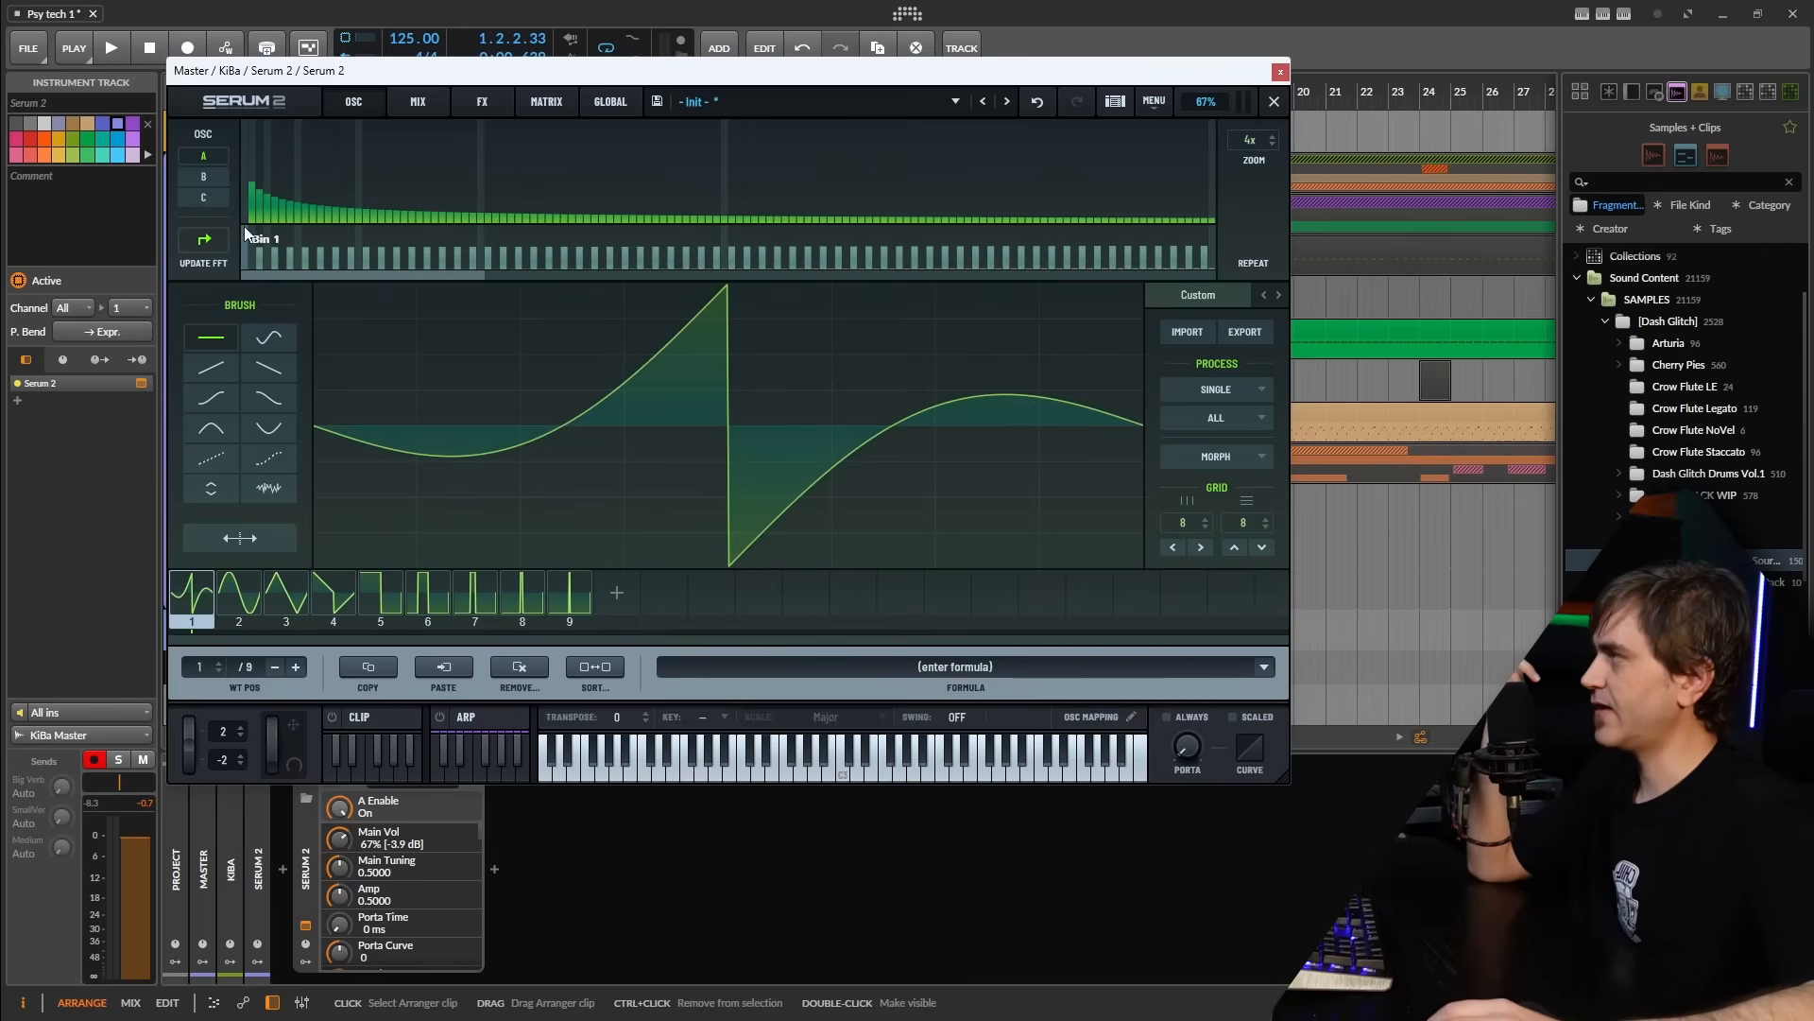
pyautogui.click(1275, 102)
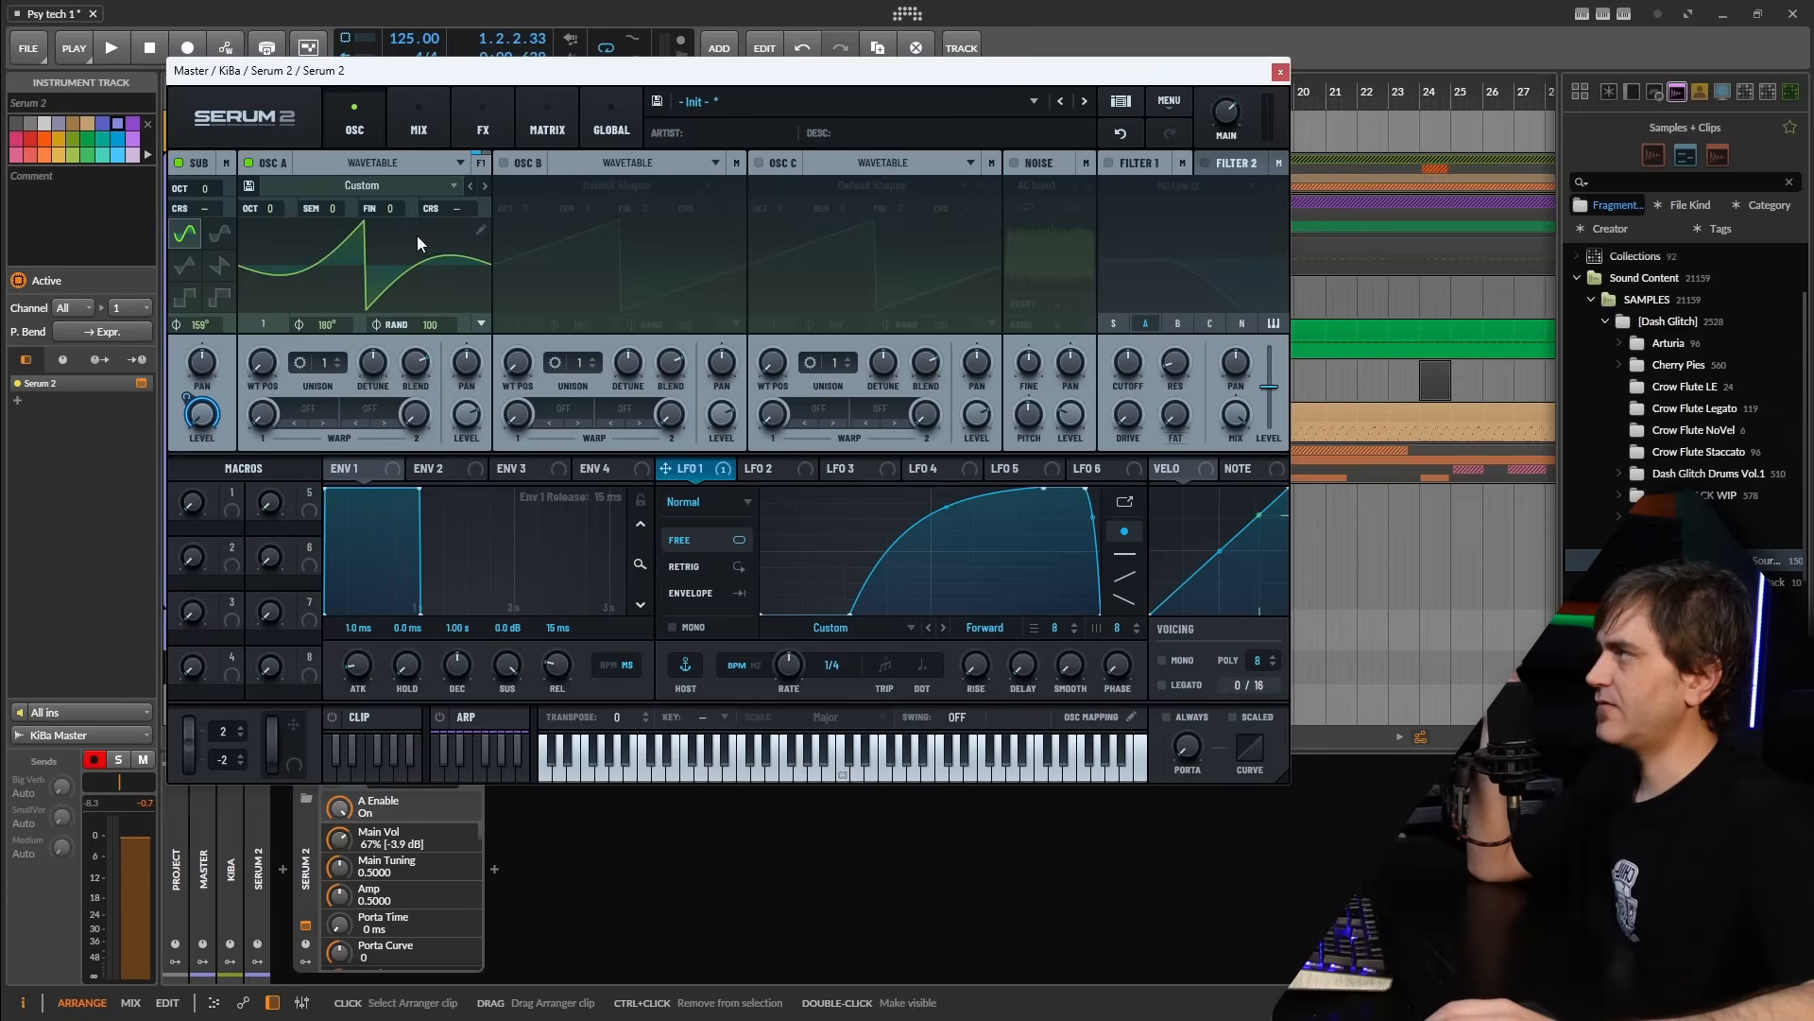
# Clear the high harmonics from Bin 4 to the end in the first frame of OSC A's wavetable
pyautogui.doubleClick(280, 253)
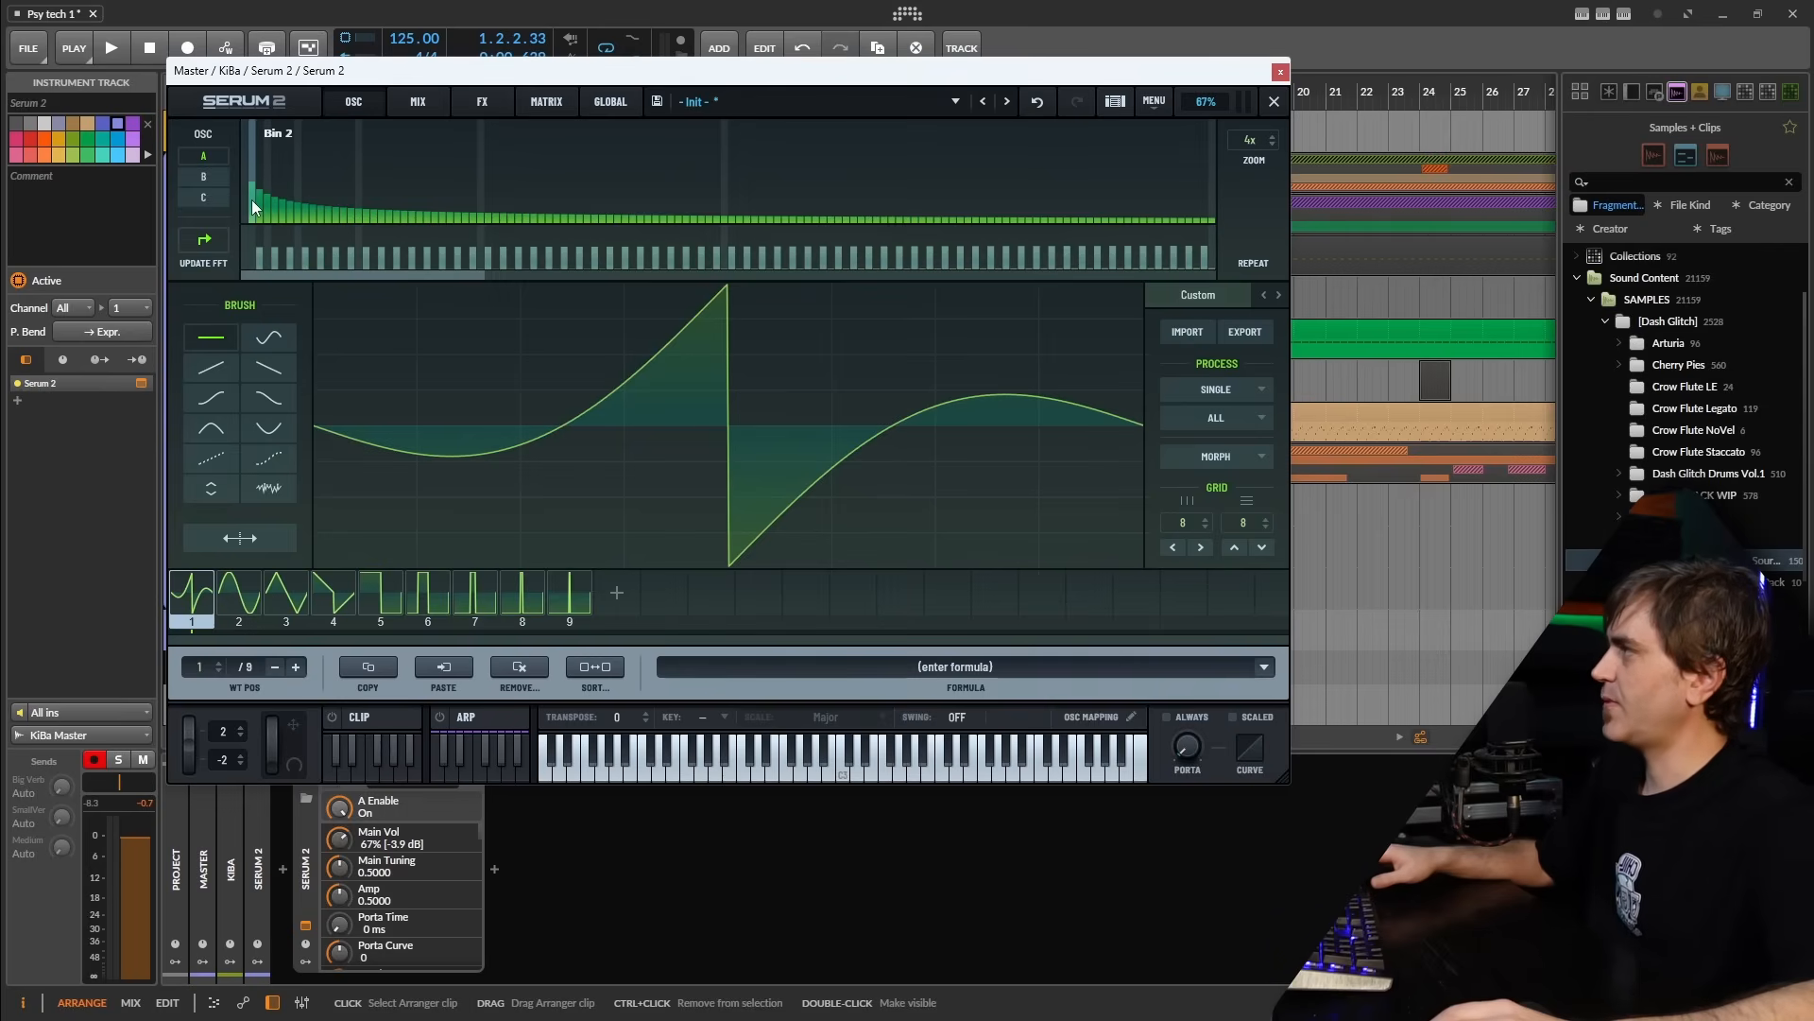
pyautogui.rightClick(268, 202)
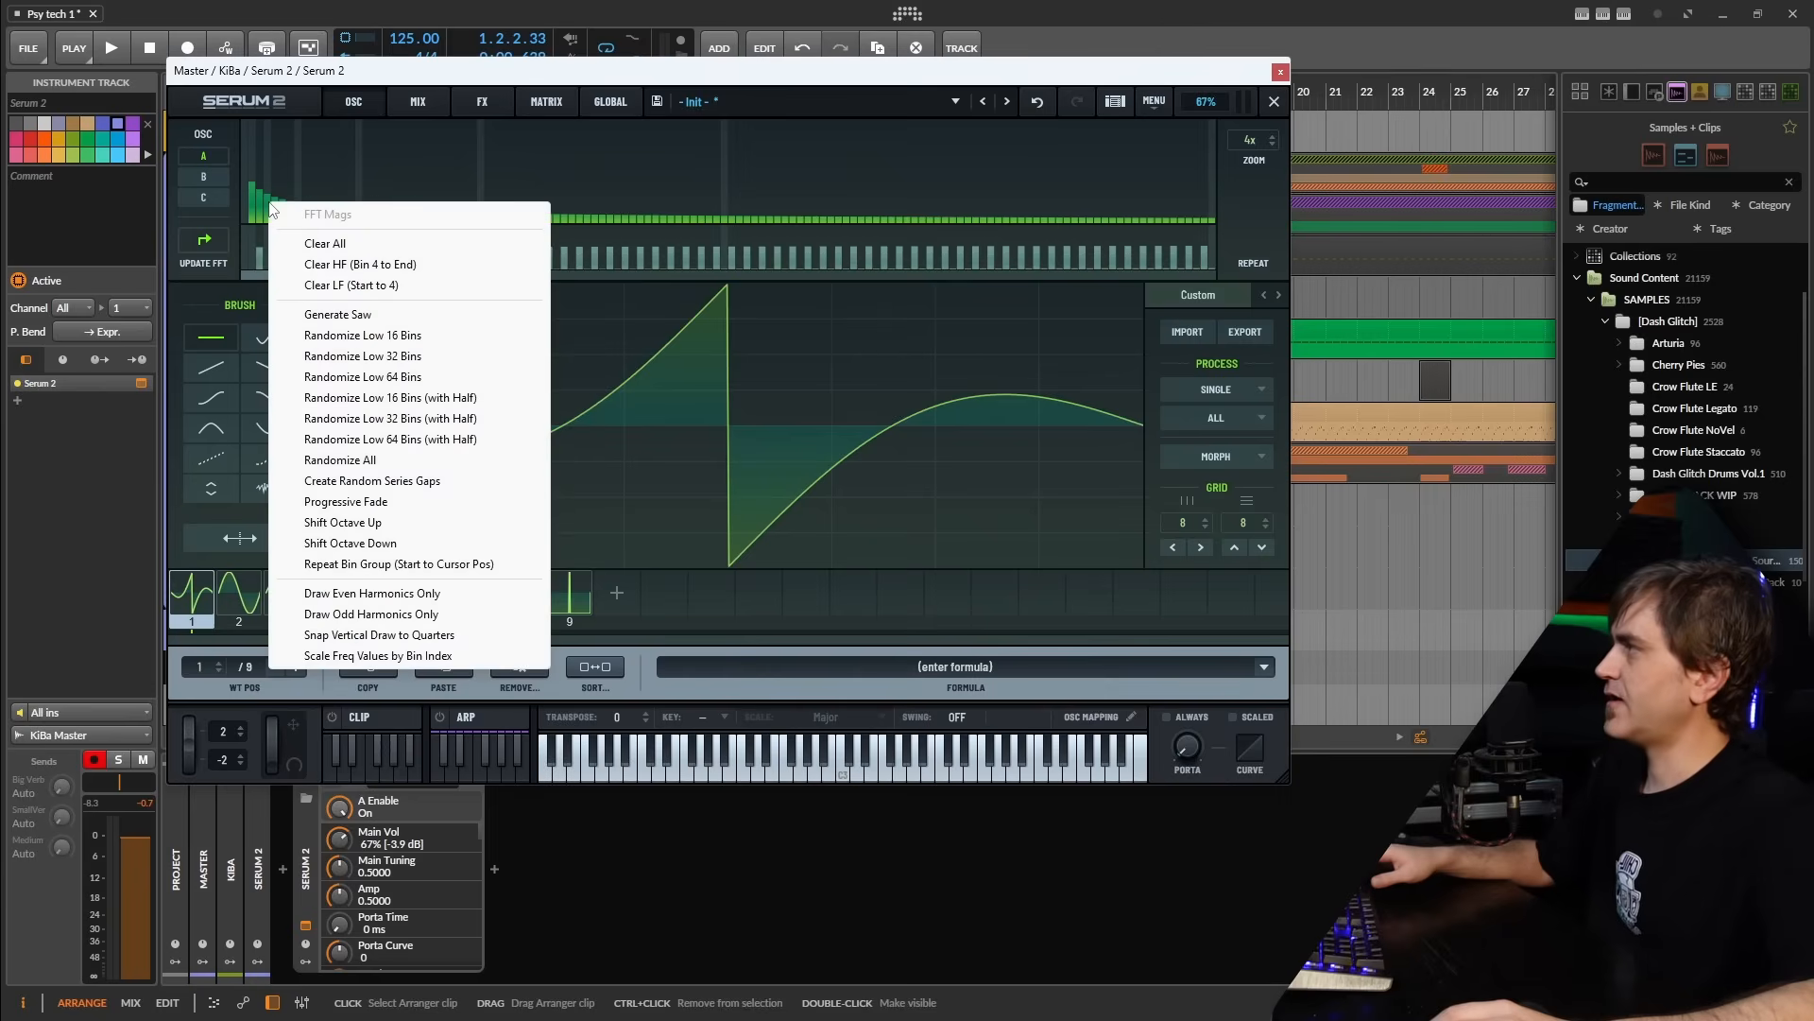
pyautogui.click(339, 267)
pyautogui.click(1274, 102)
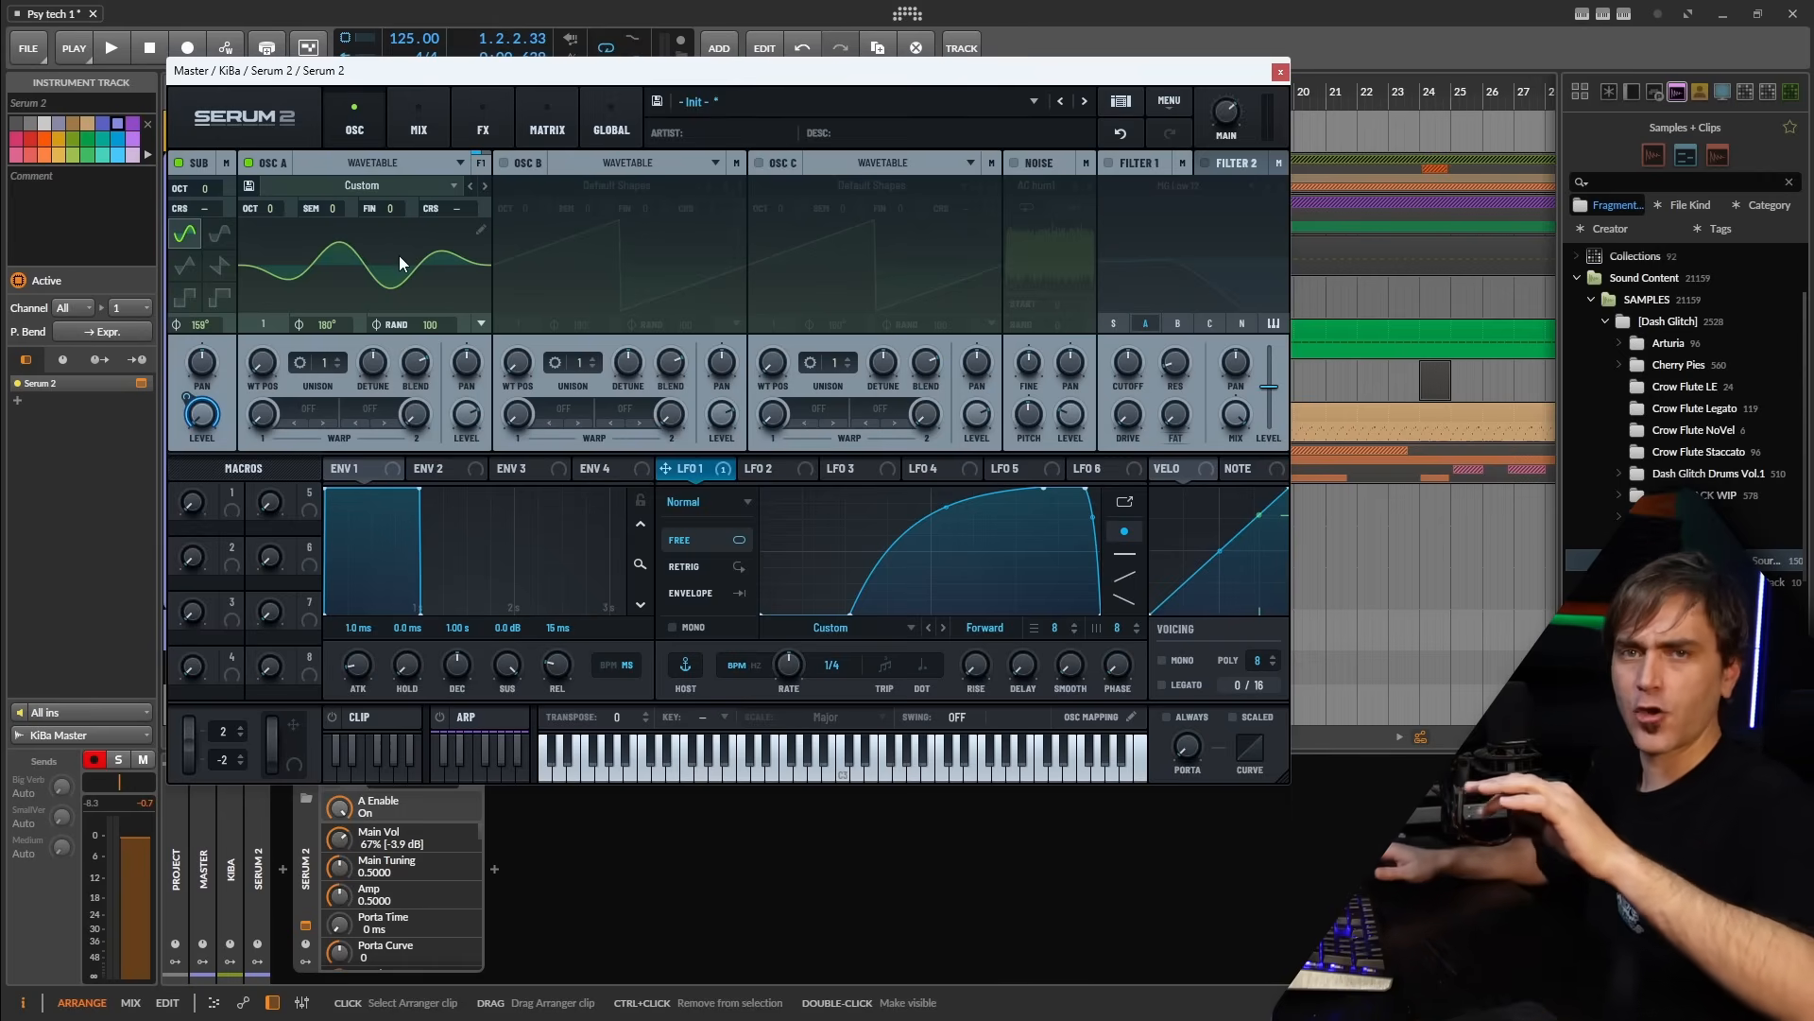
# Enable OSC B and clear the lowest harmonics from the first frame of its saw wavetable, keeping the upper bins
pyautogui.click(569, 203)
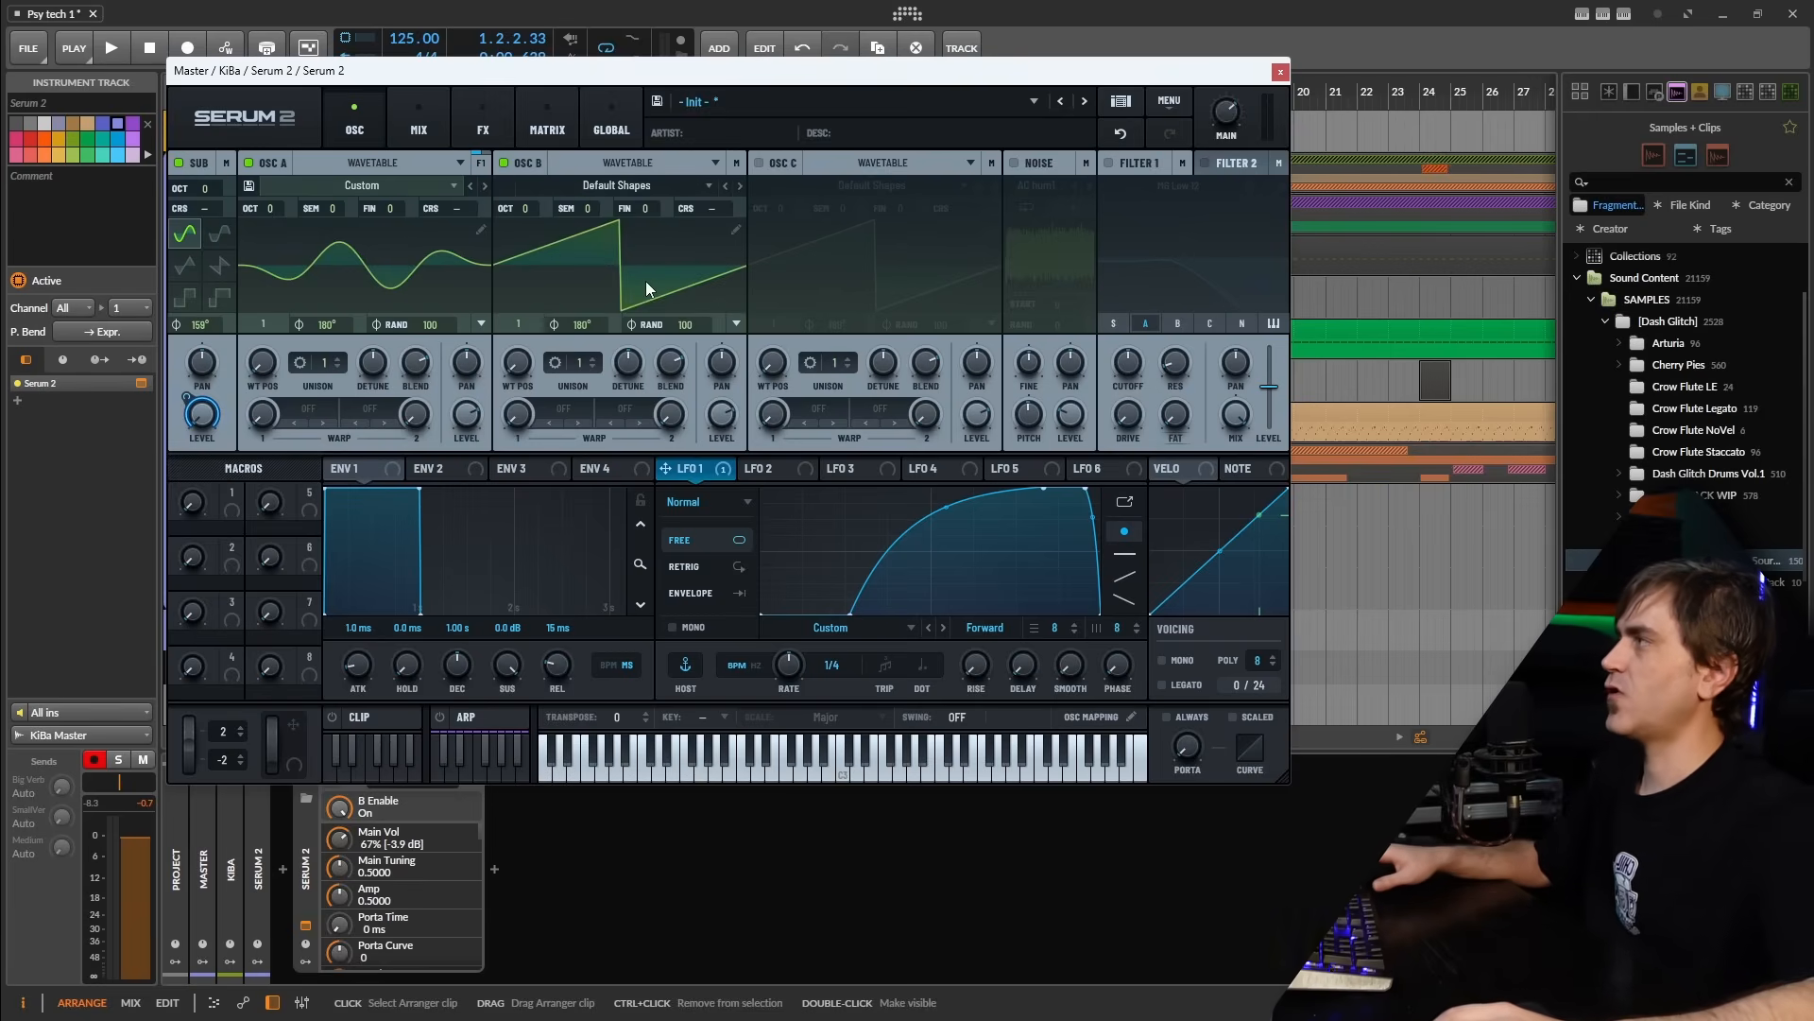
pyautogui.click(735, 230)
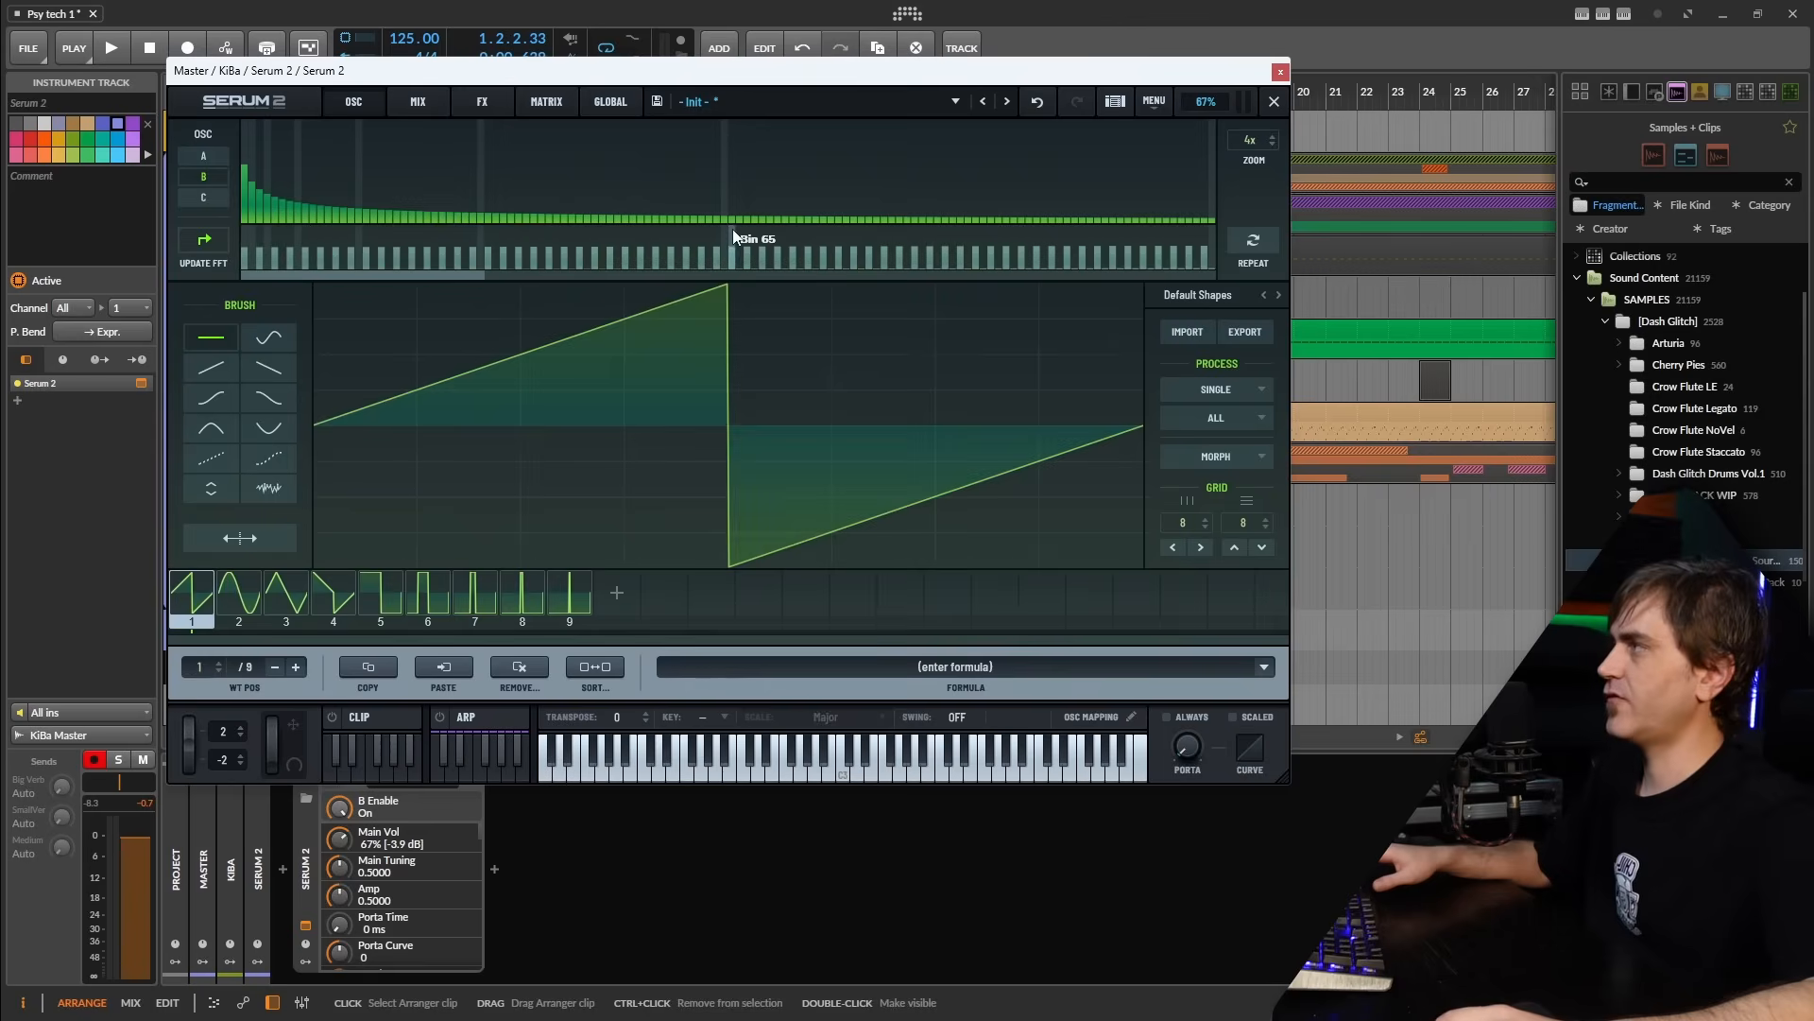
pyautogui.rightClick(263, 199)
pyautogui.click(308, 275)
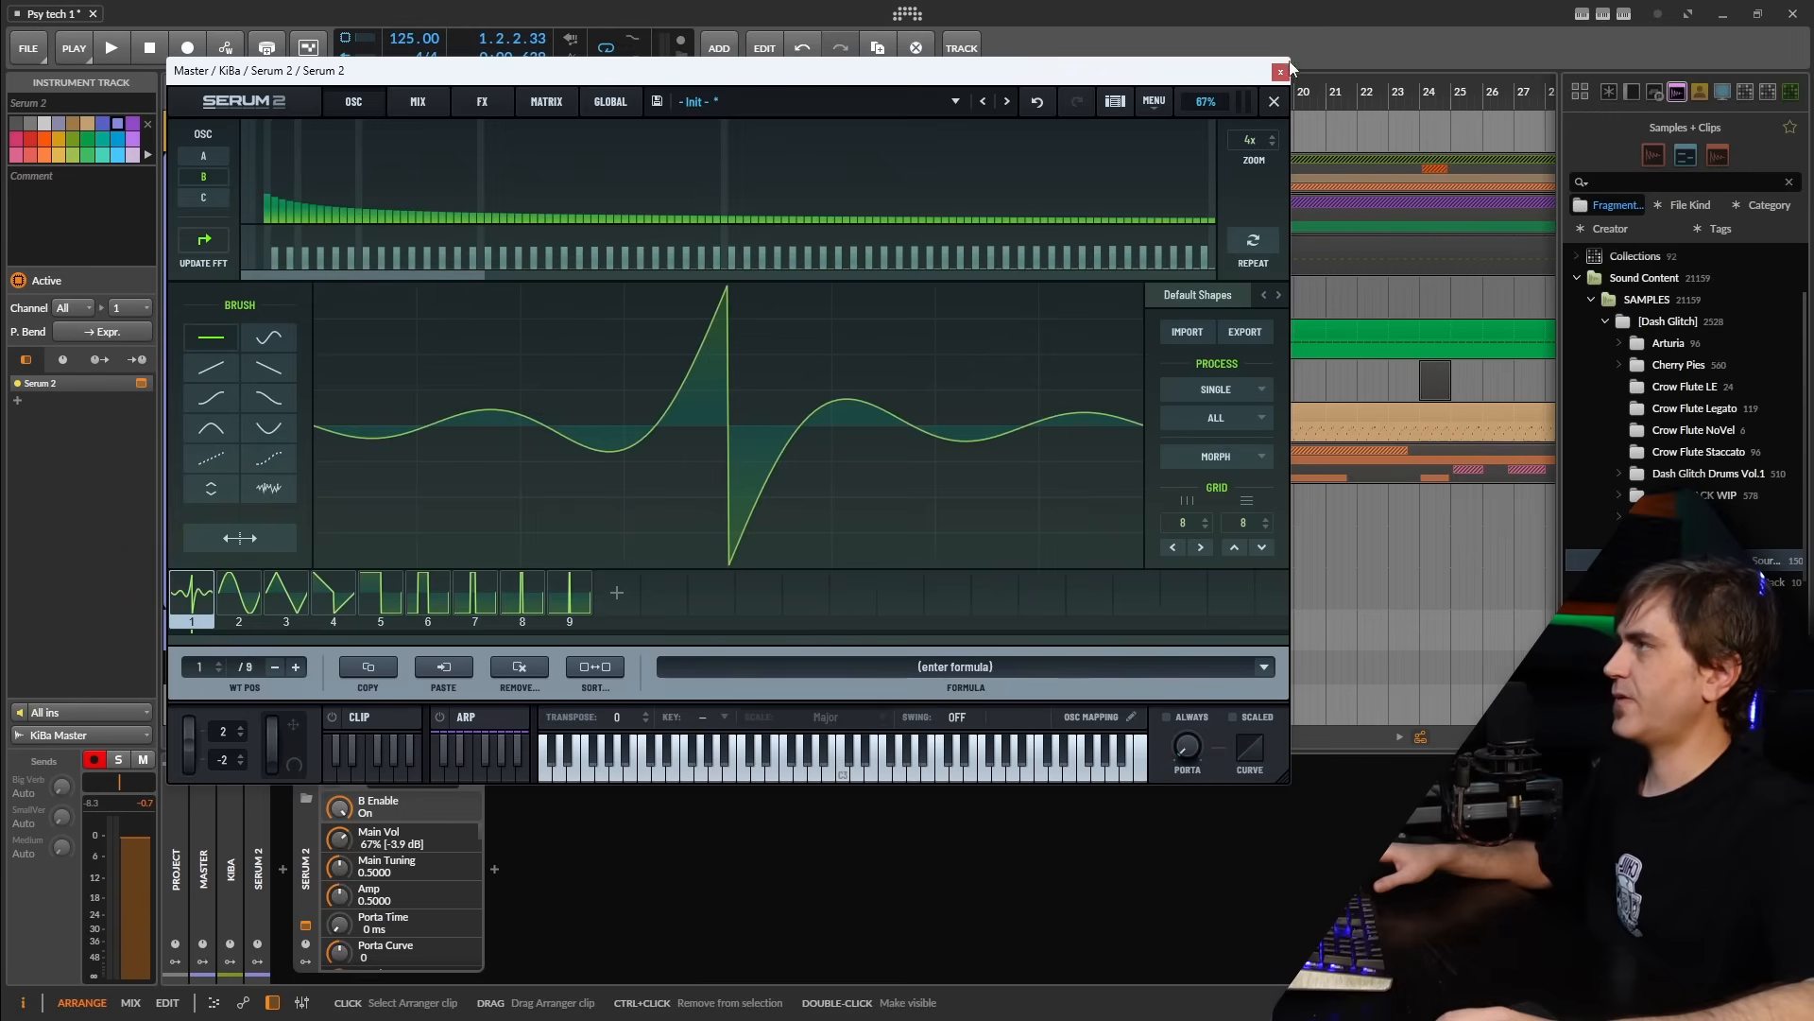
pyautogui.click(1274, 101)
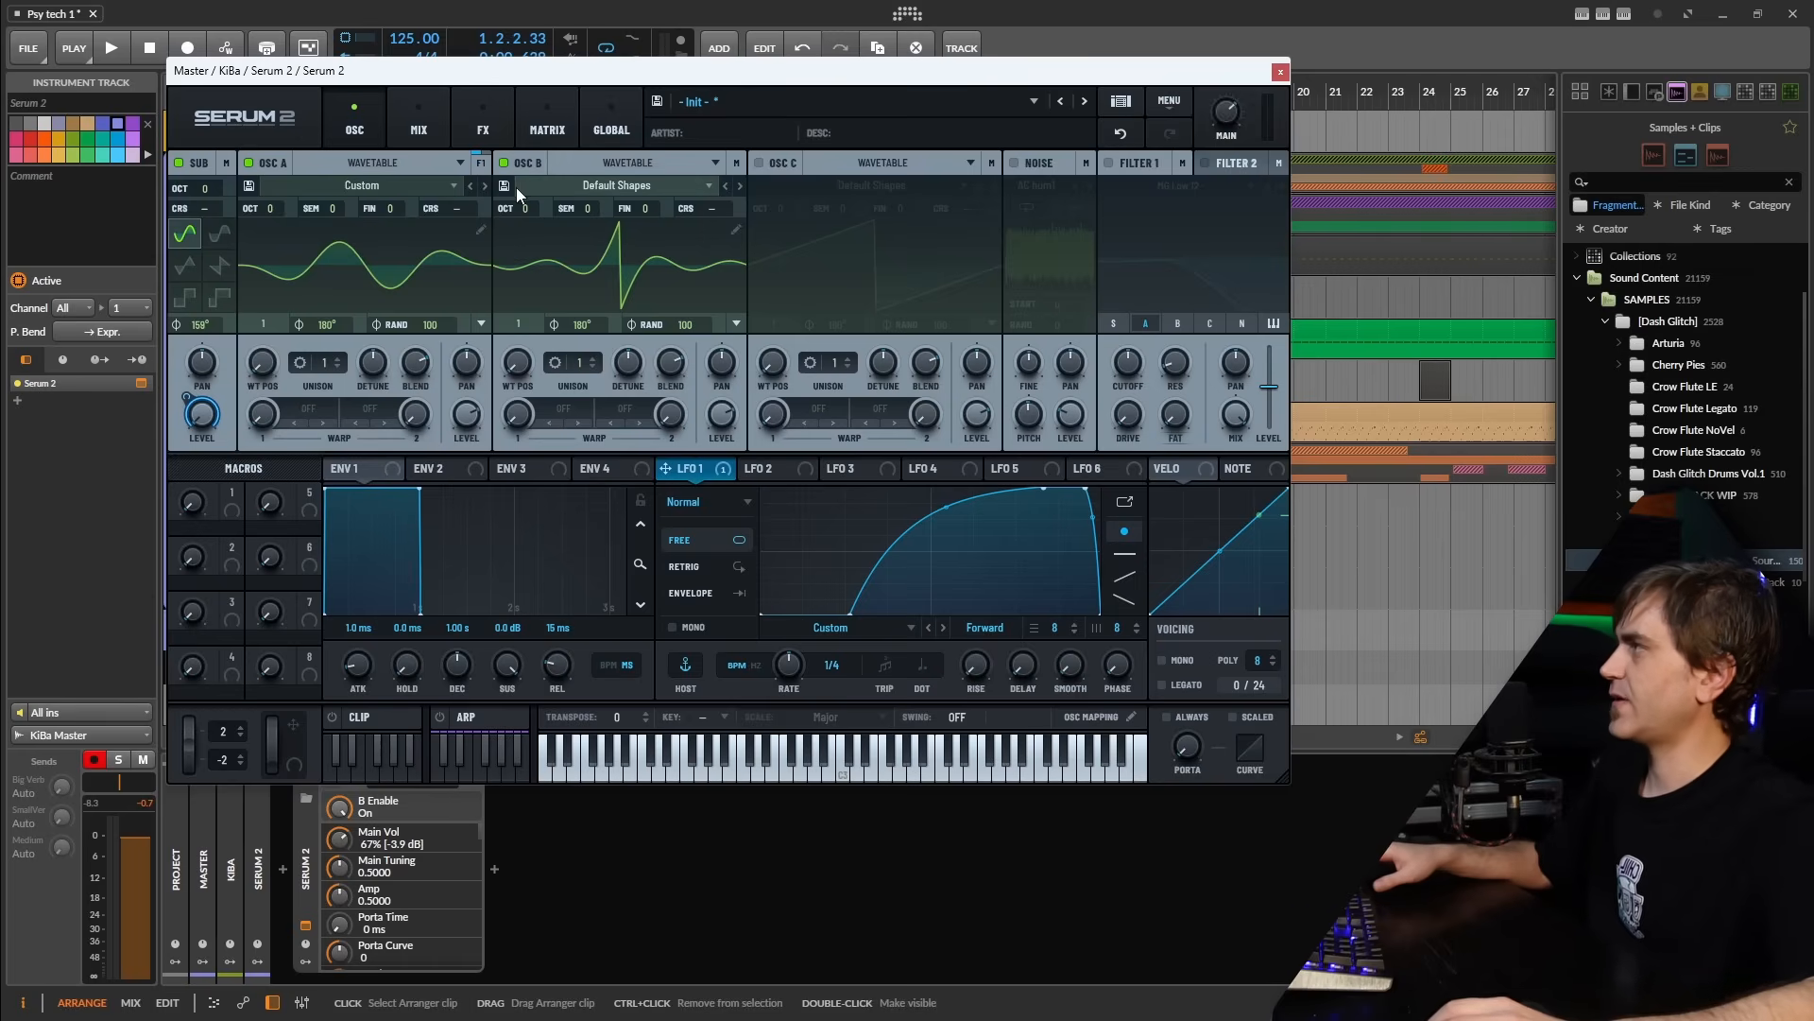
# Paste OSC B's settings into OSC C and set the random phase of OSC A, B and C to 0
pyautogui.rightClick(777, 162)
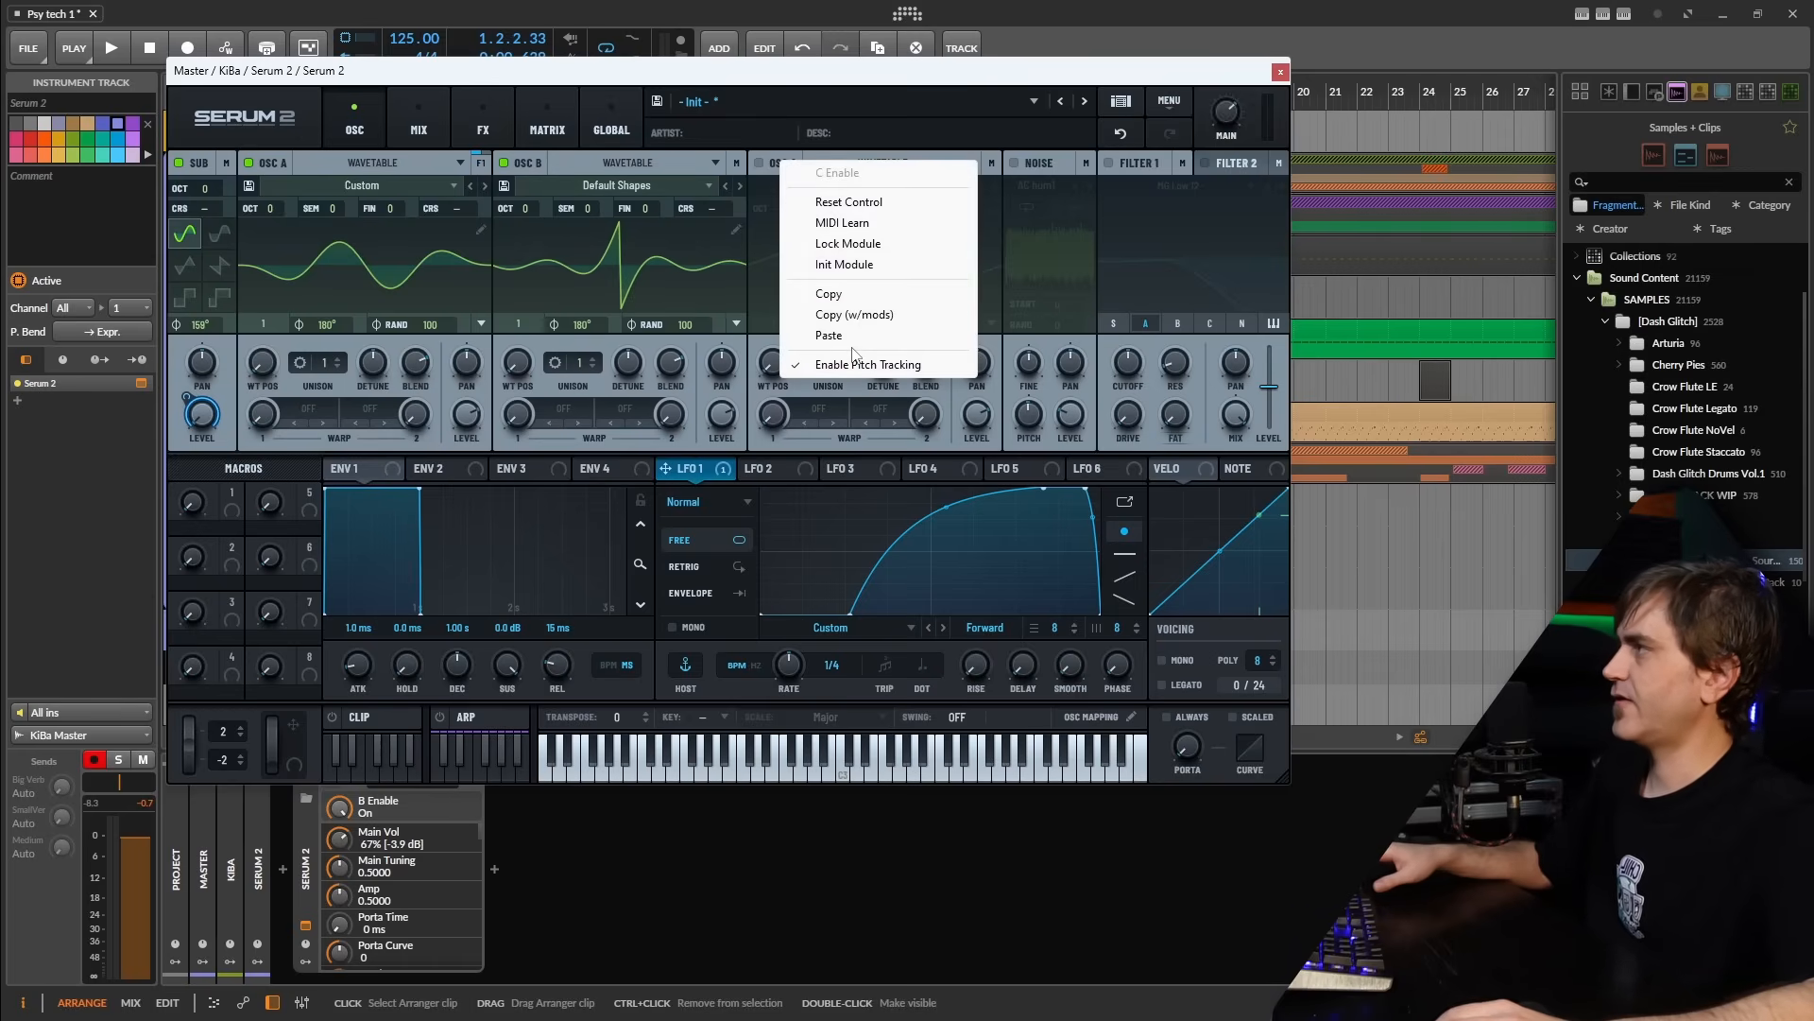
pyautogui.click(853, 341)
pyautogui.moveTo(421, 335); pyautogui.dragTo(431, 358)
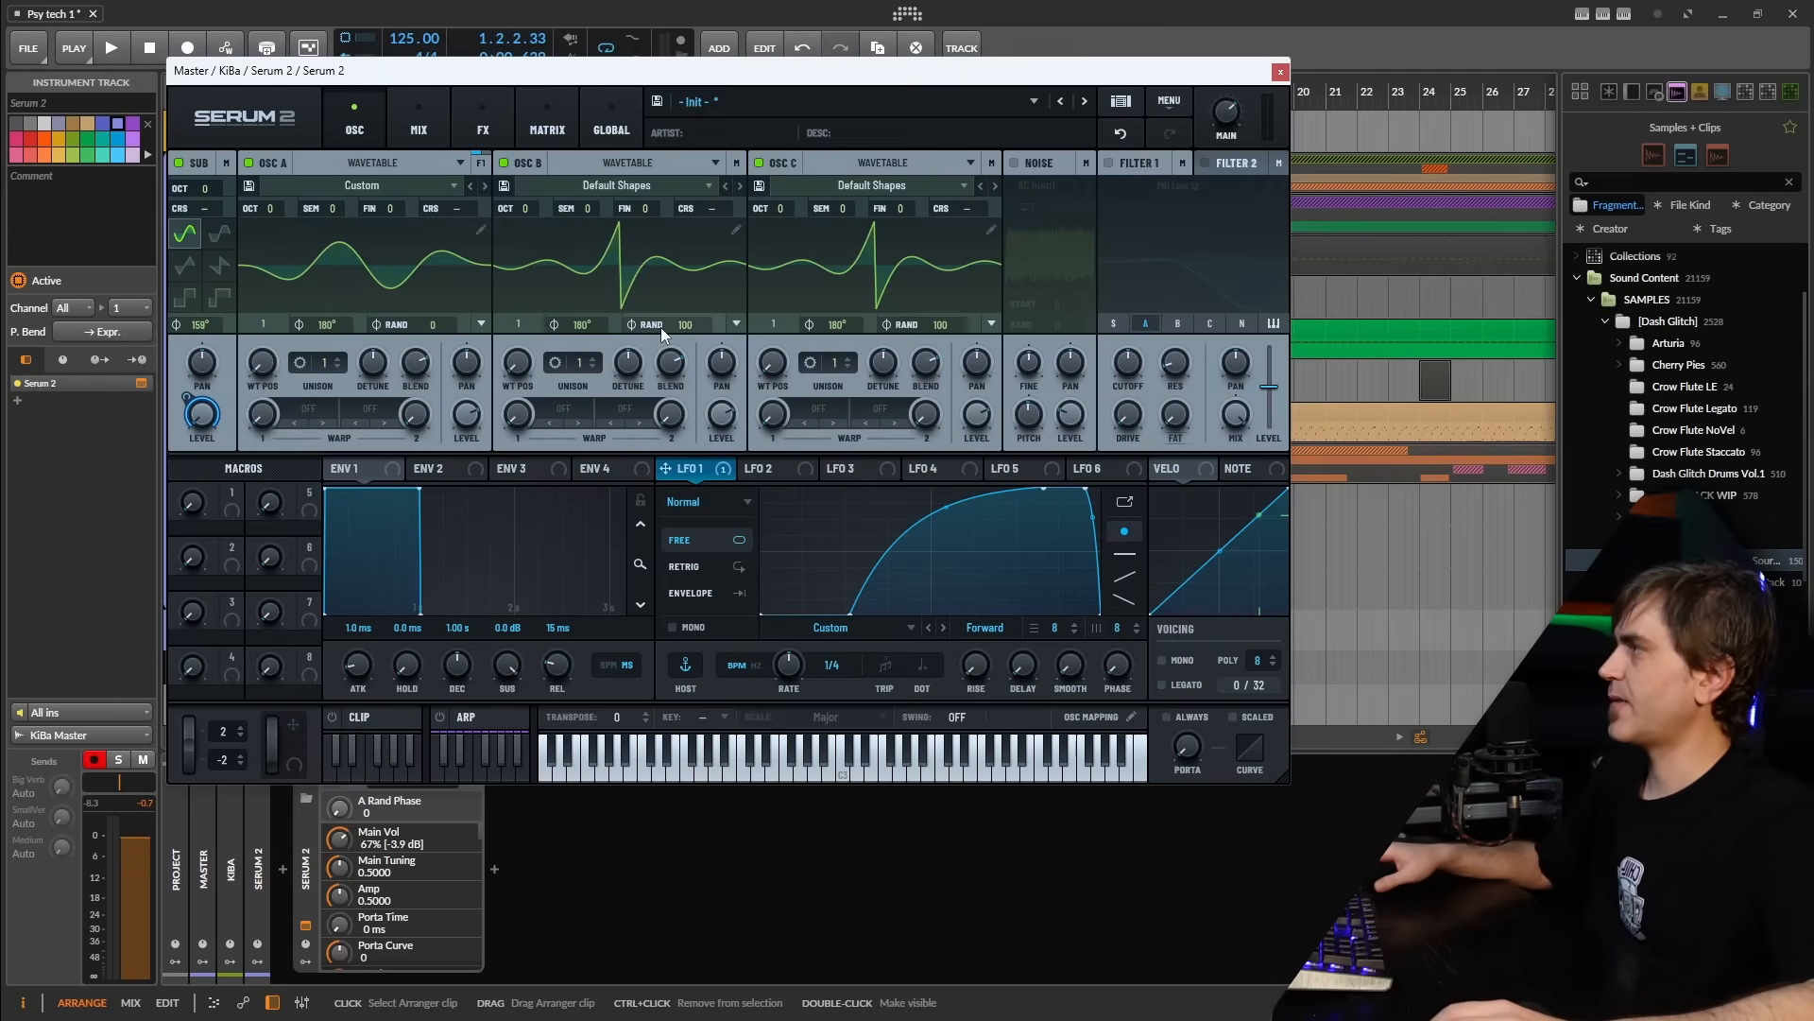
pyautogui.moveTo(661, 327); pyautogui.dragTo(663, 867)
pyautogui.moveTo(909, 324); pyautogui.dragTo(903, 562)
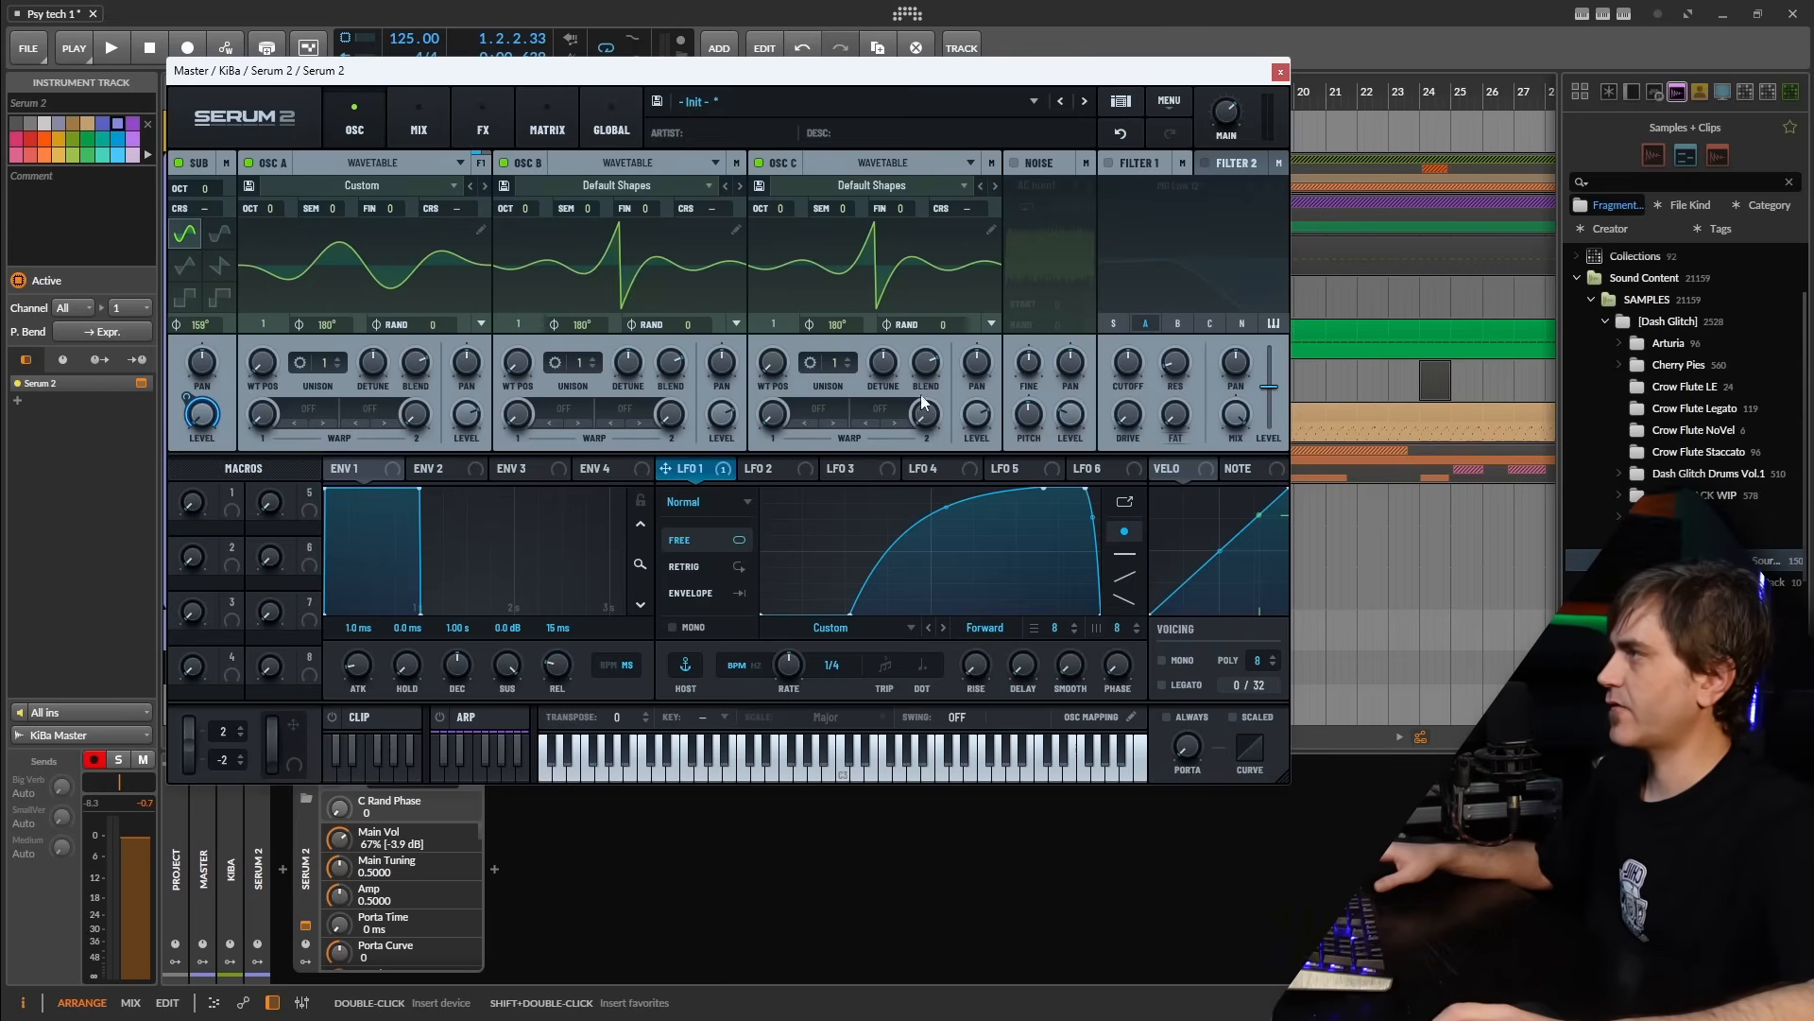
# Switch off OSC B and OSC C, leaving only OSC A enabled alongside the Sub oscillator
pyautogui.click(503, 162)
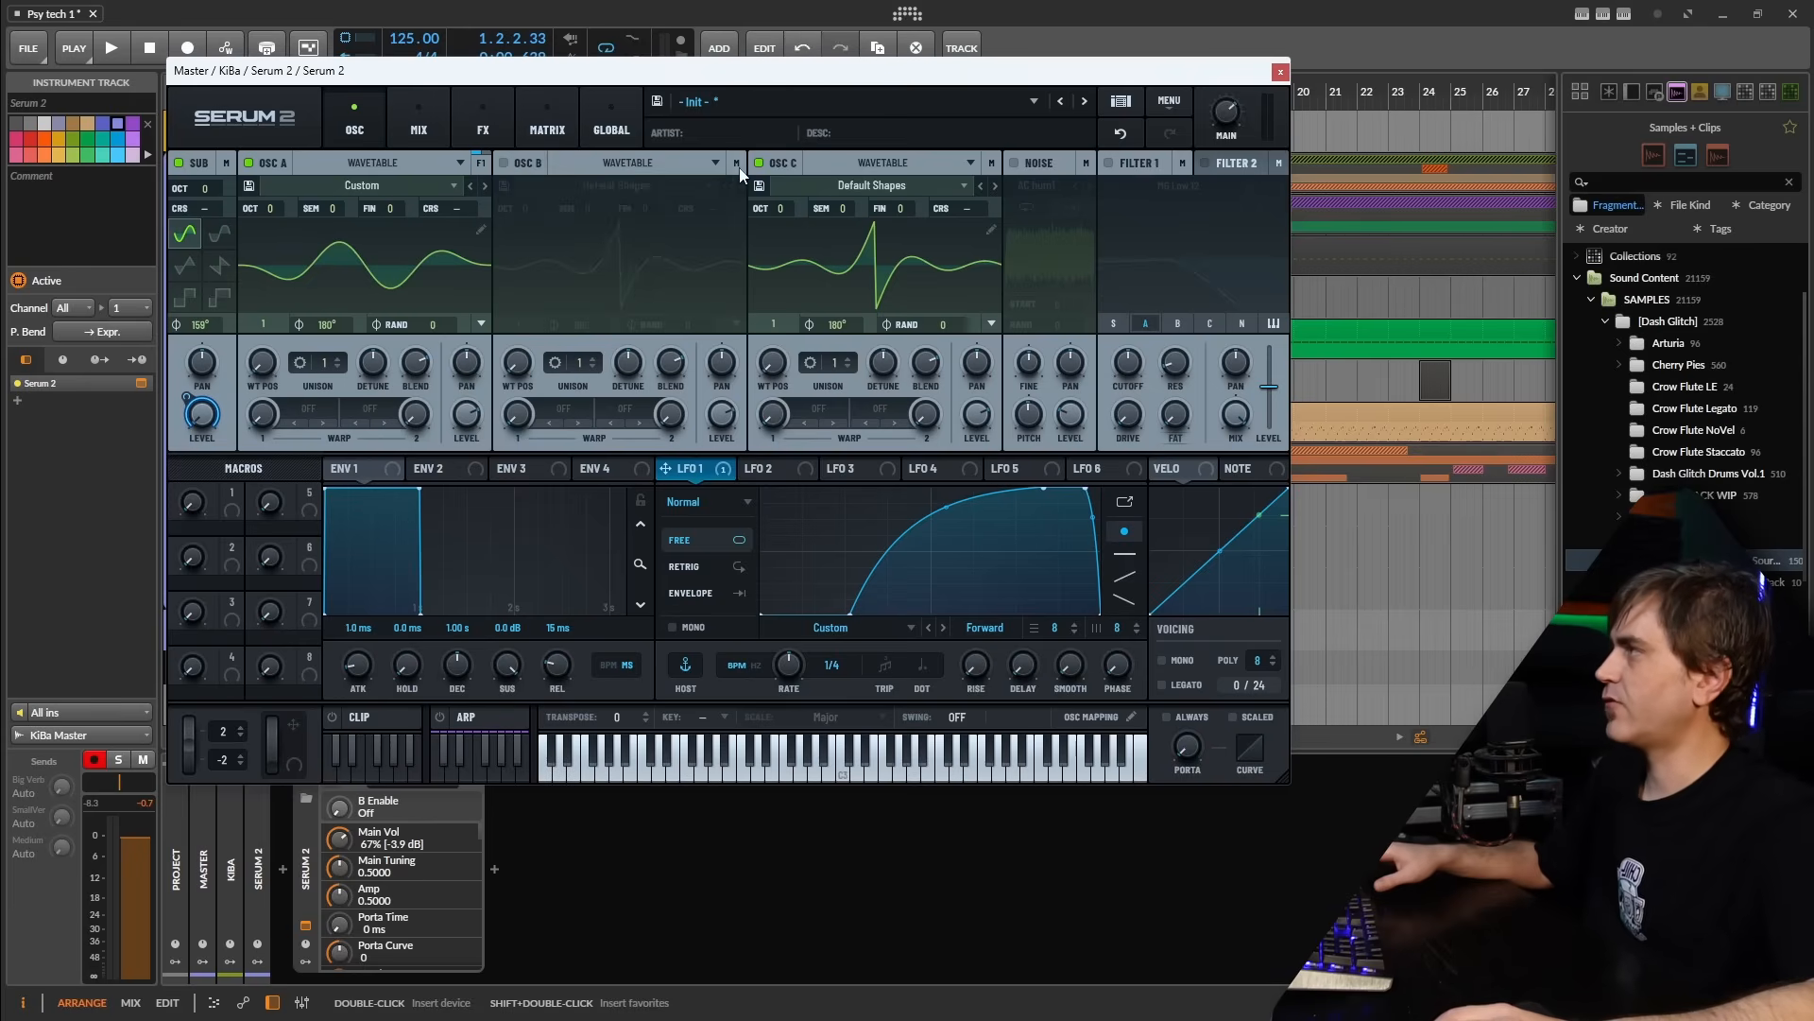
pyautogui.click(759, 163)
pyautogui.click(283, 160)
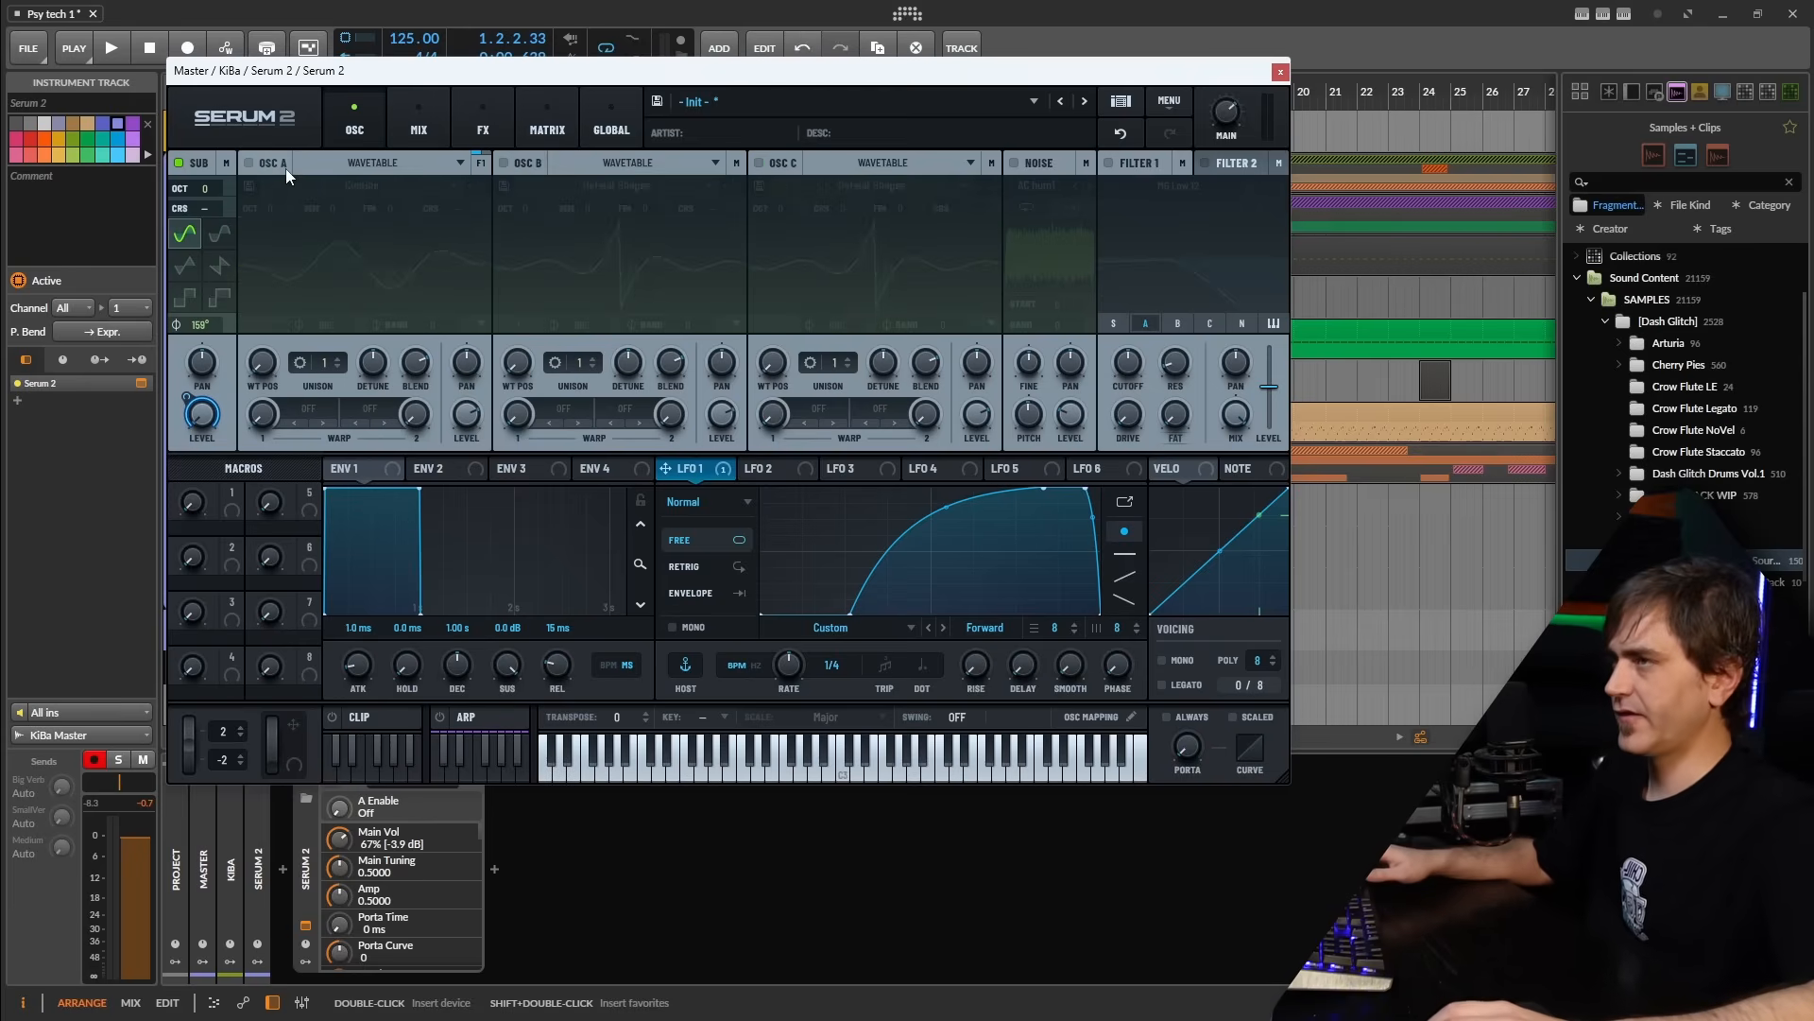
pyautogui.click(285, 167)
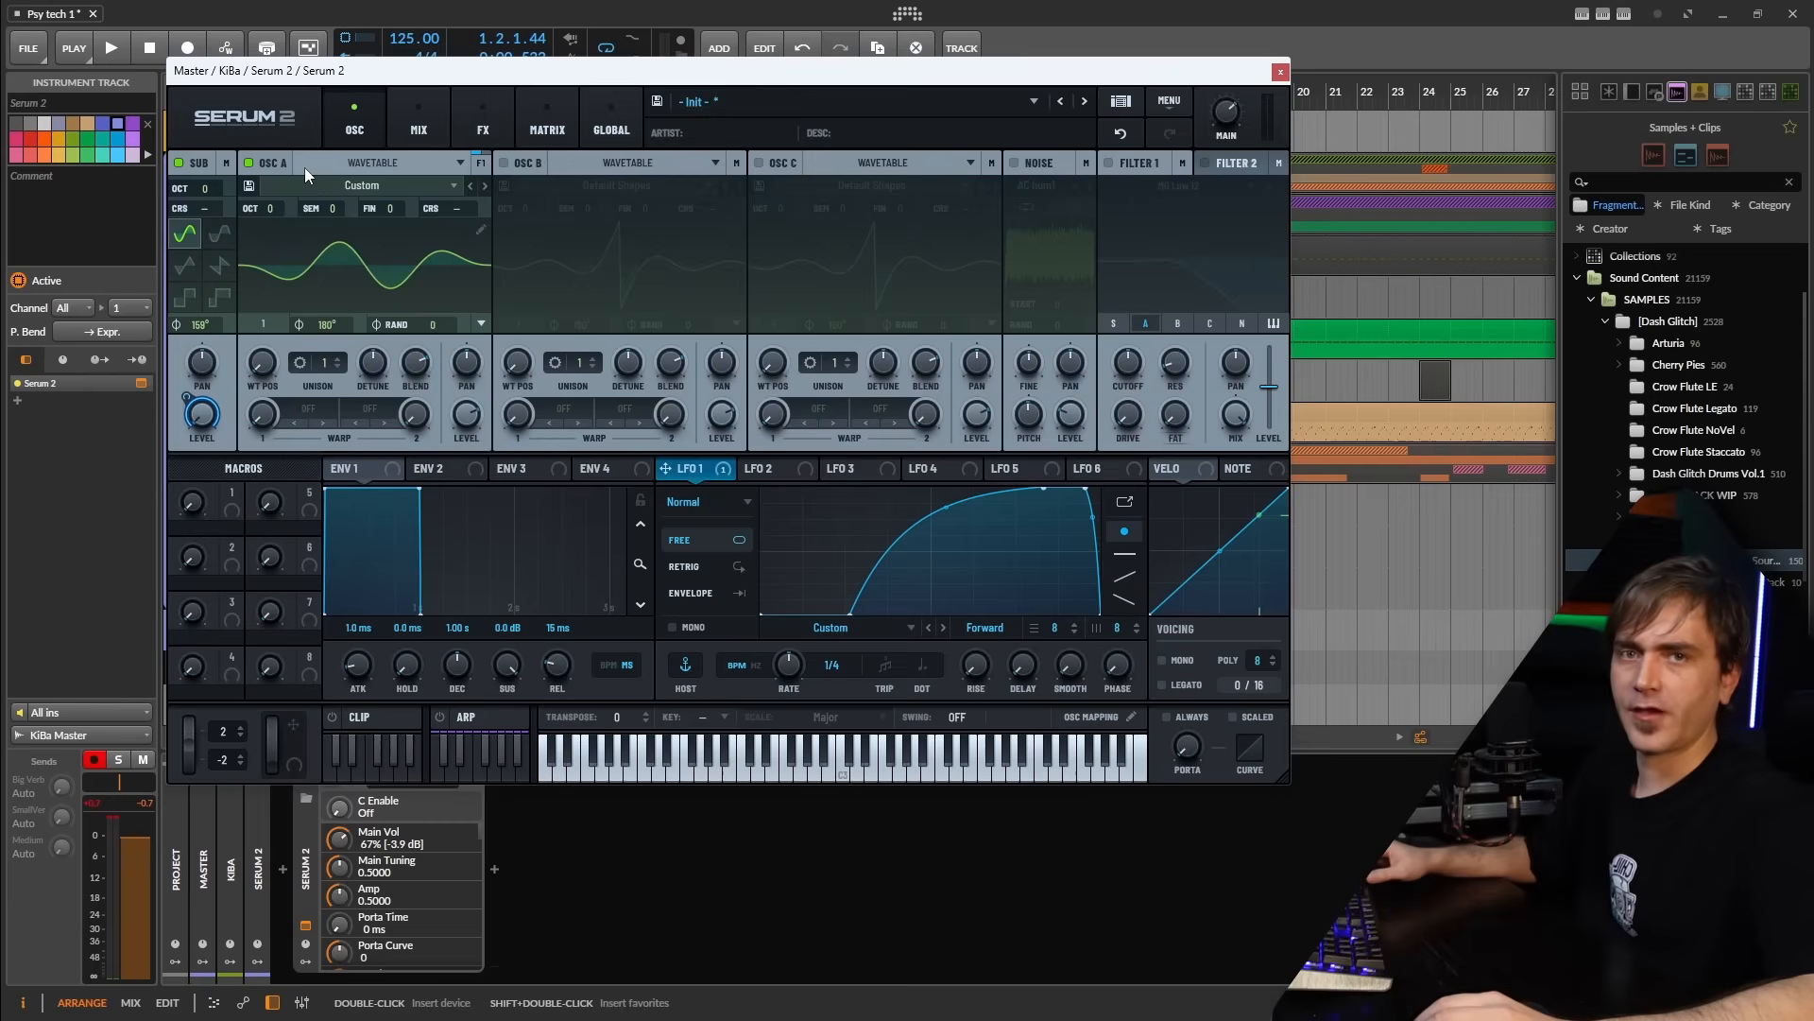
# Copy the LFO 1 shape onto LFO 2
pyautogui.click(760, 469)
pyautogui.click(702, 467)
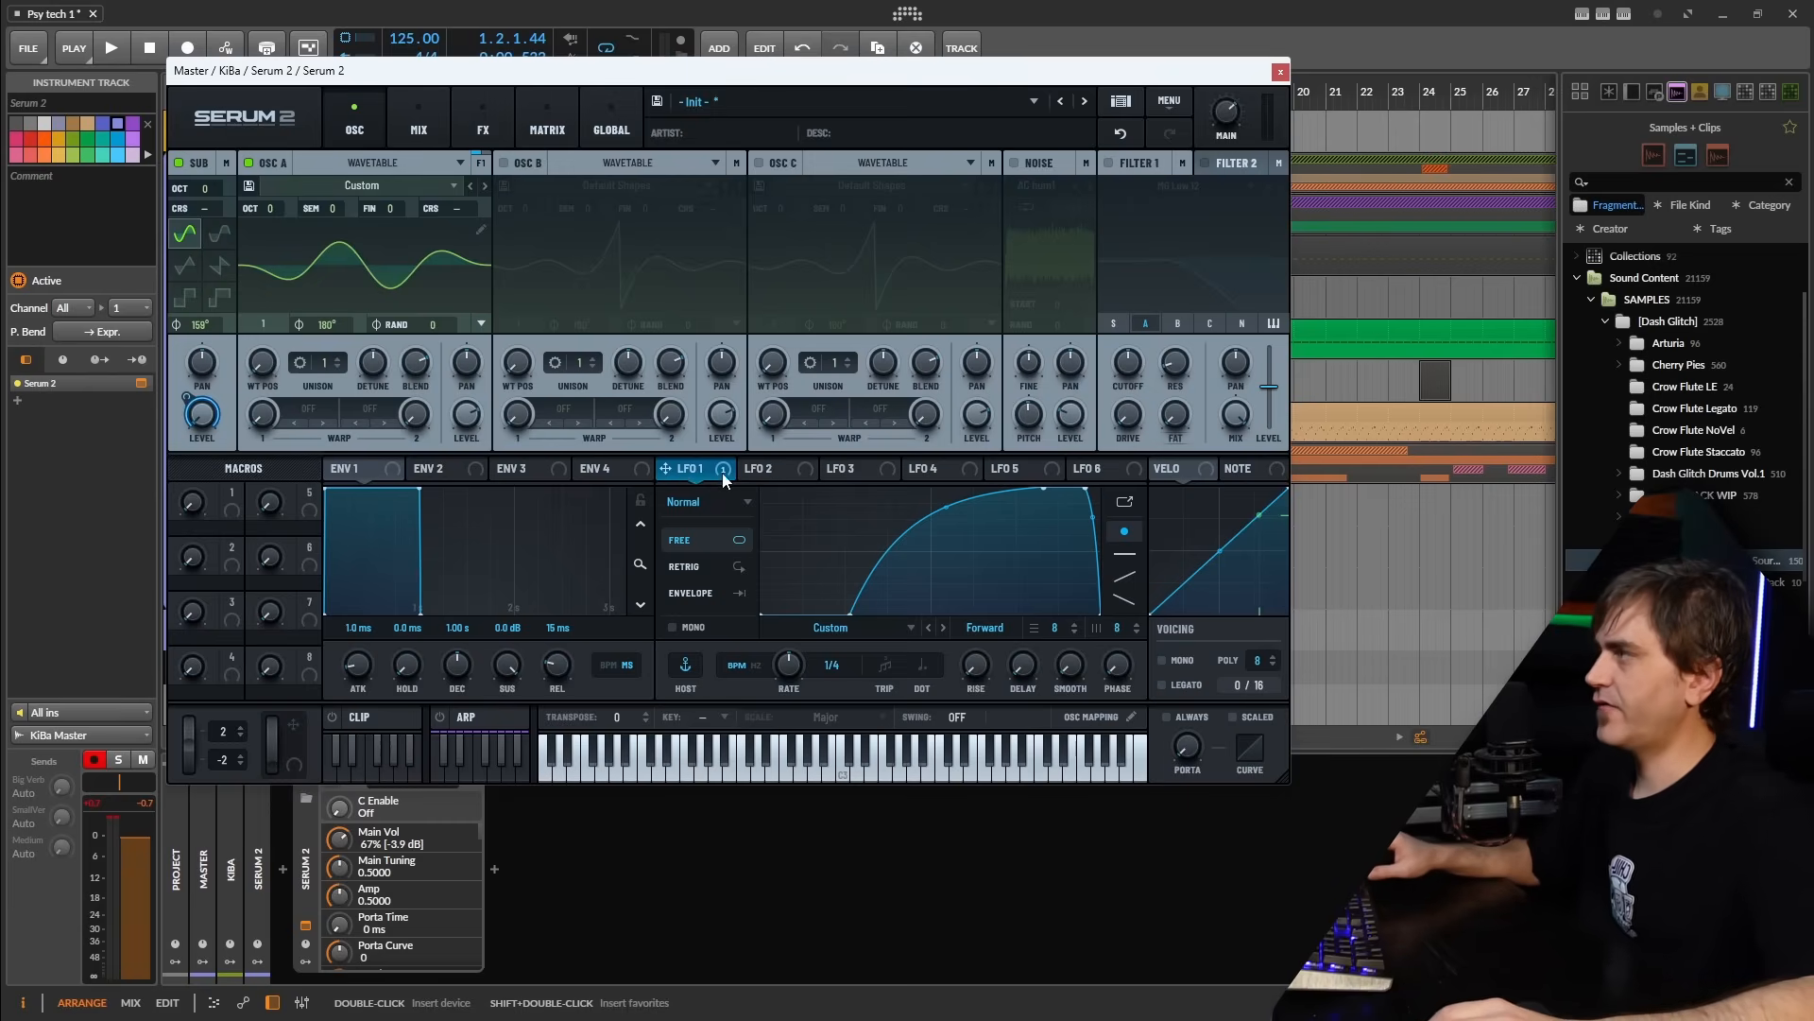
pyautogui.moveTo(726, 479); pyautogui.dragTo(791, 473)
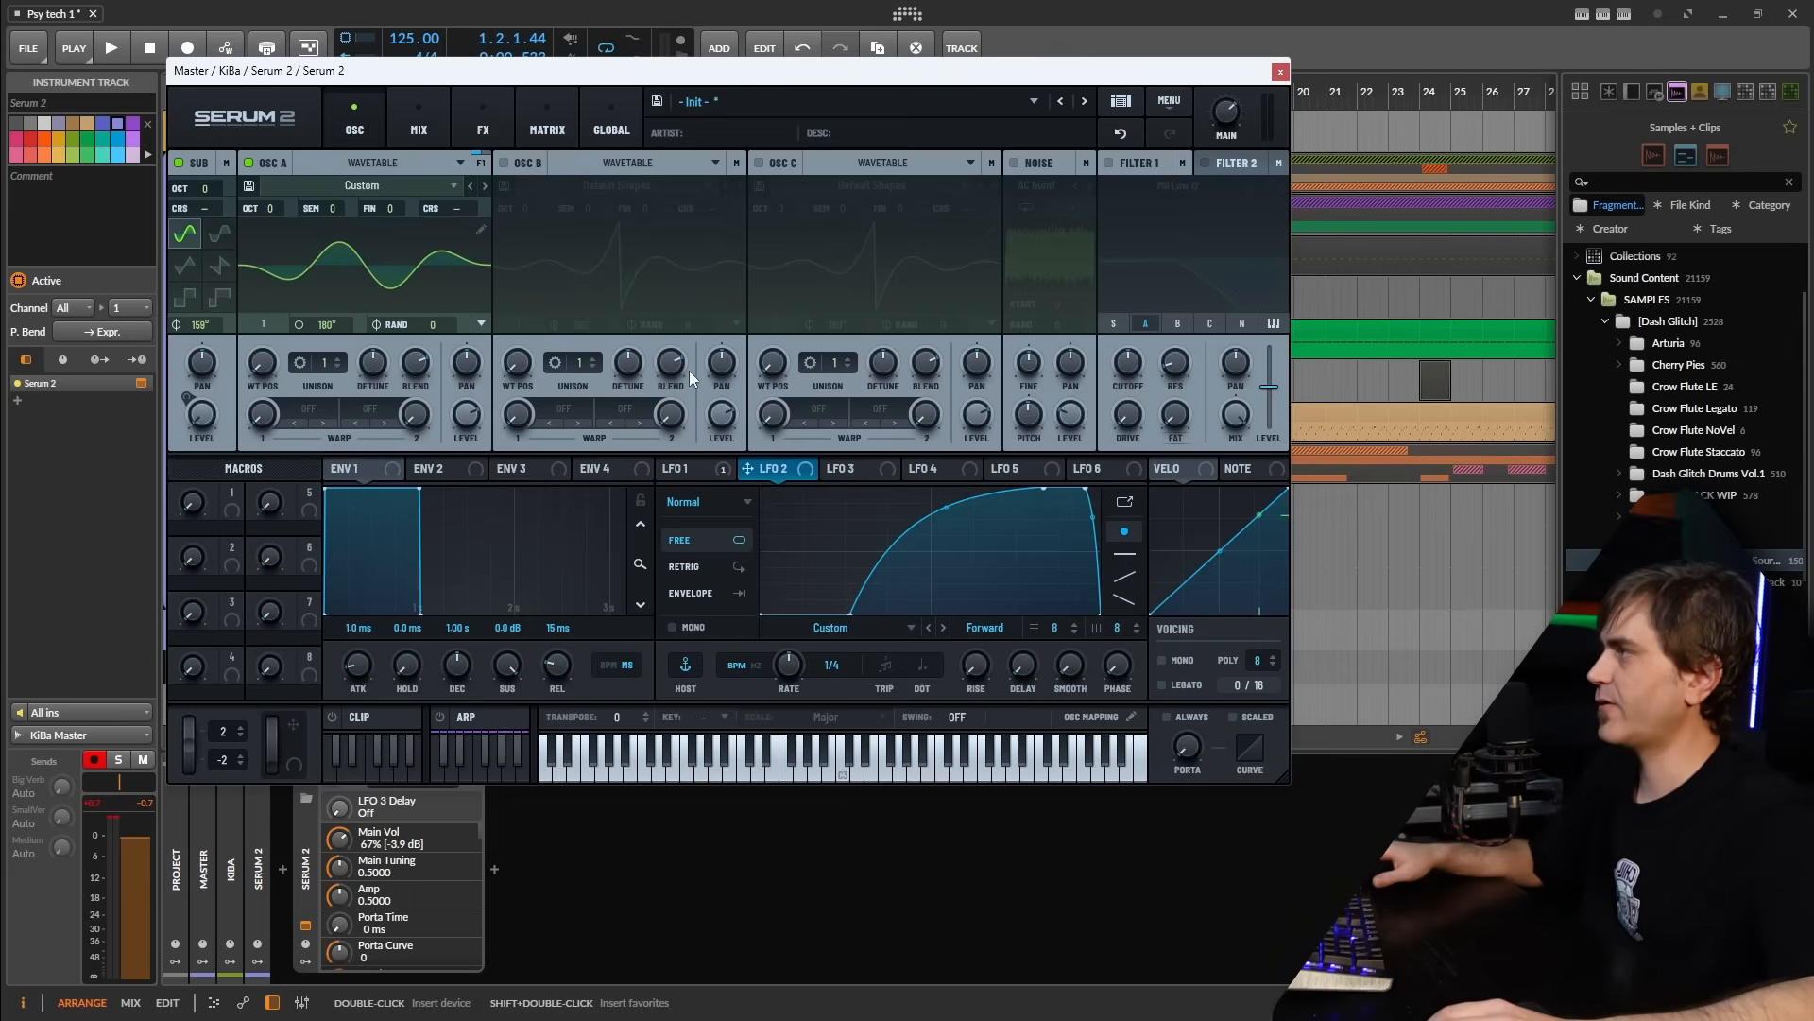
# Set OSC A's level to 0% and assign LFO 2 to it with a modulation amount of 68%
pyautogui.moveTo(466, 419); pyautogui.dragTo(515, 744)
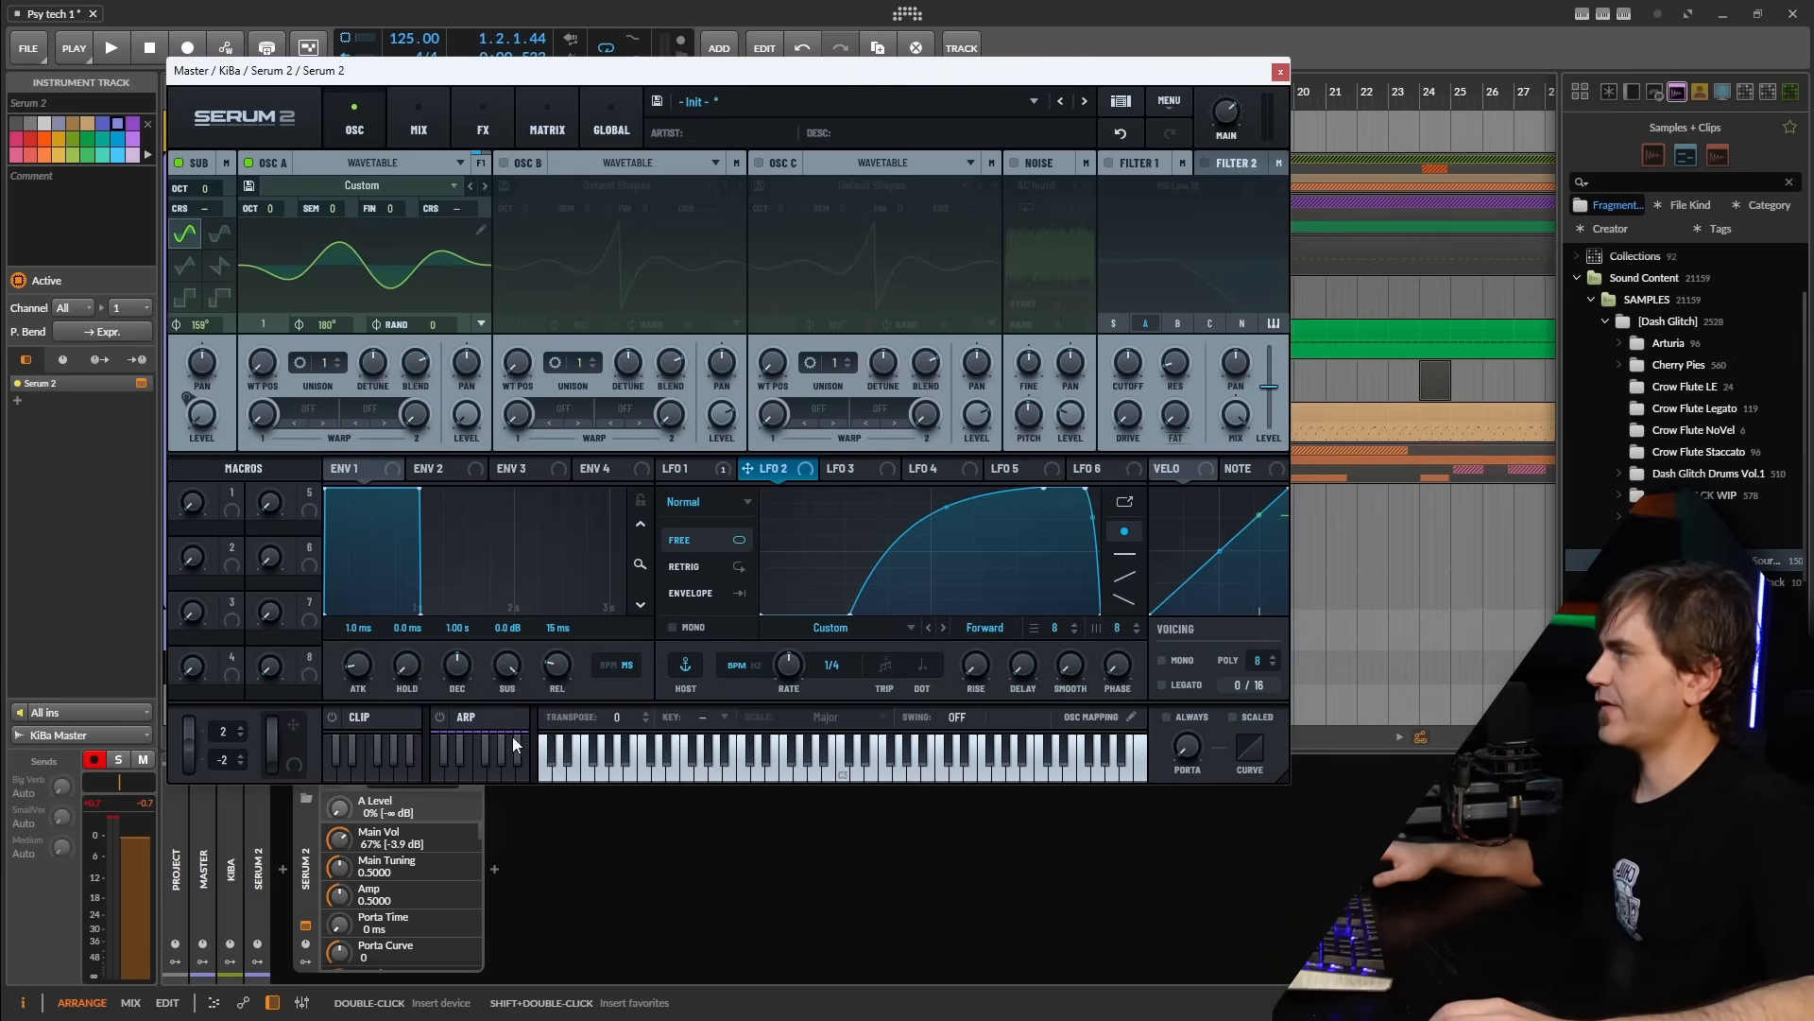
pyautogui.moveTo(797, 475); pyautogui.dragTo(452, 404)
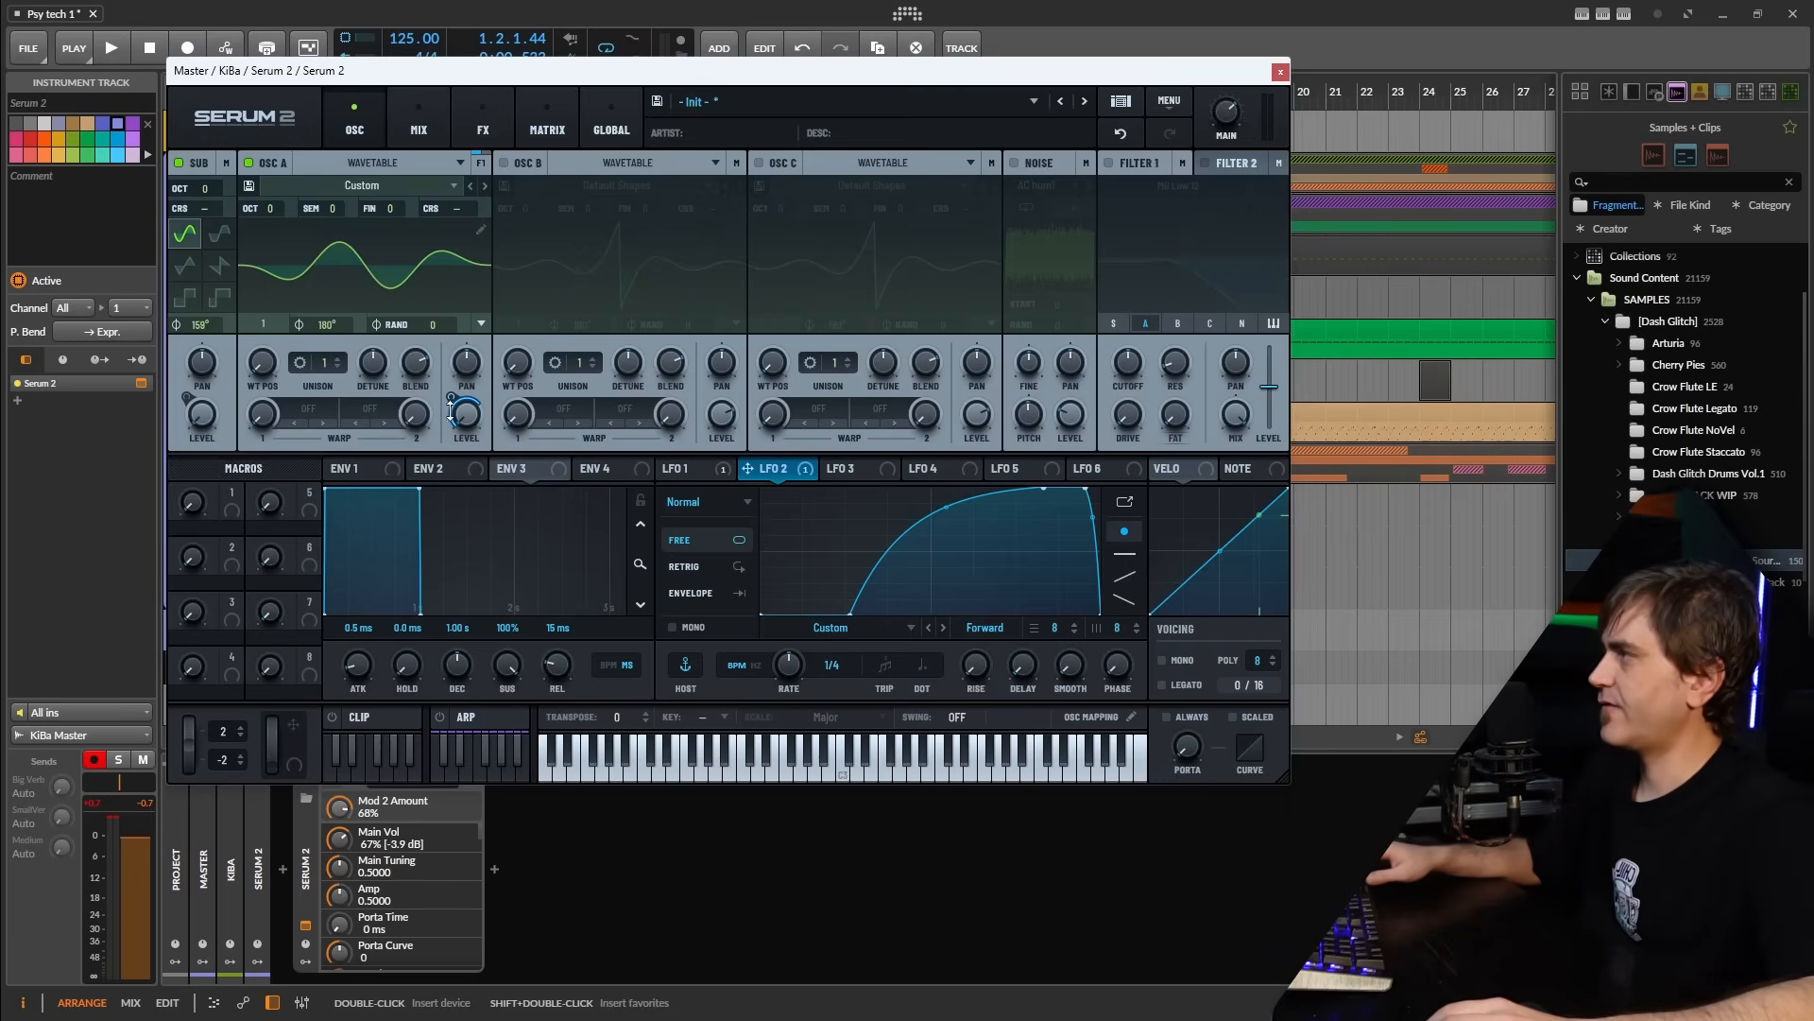
# During playback, lower LFO 2's modulation amount on OSC A's level to 51% and flatten the curve of LFO 2's rising segment
pyautogui.press('space')
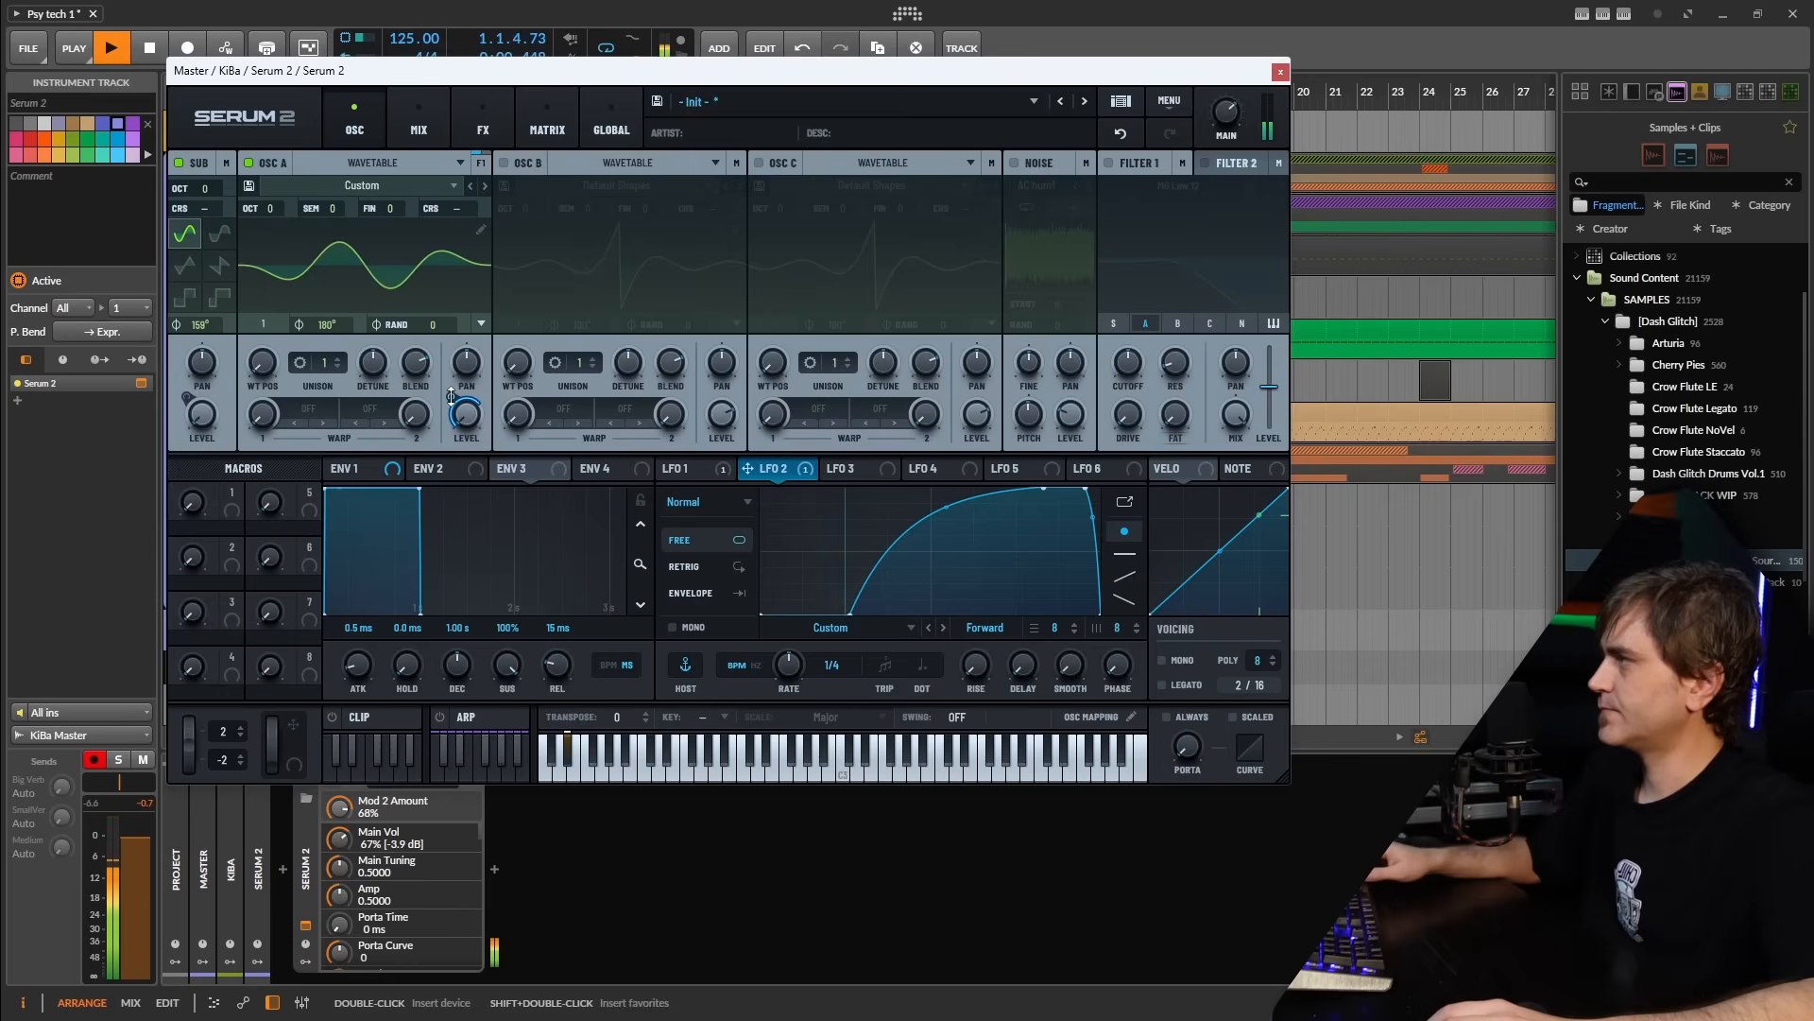
pyautogui.moveTo(451, 395)
pyautogui.moveTo(450, 397); pyautogui.dragTo(448, 400)
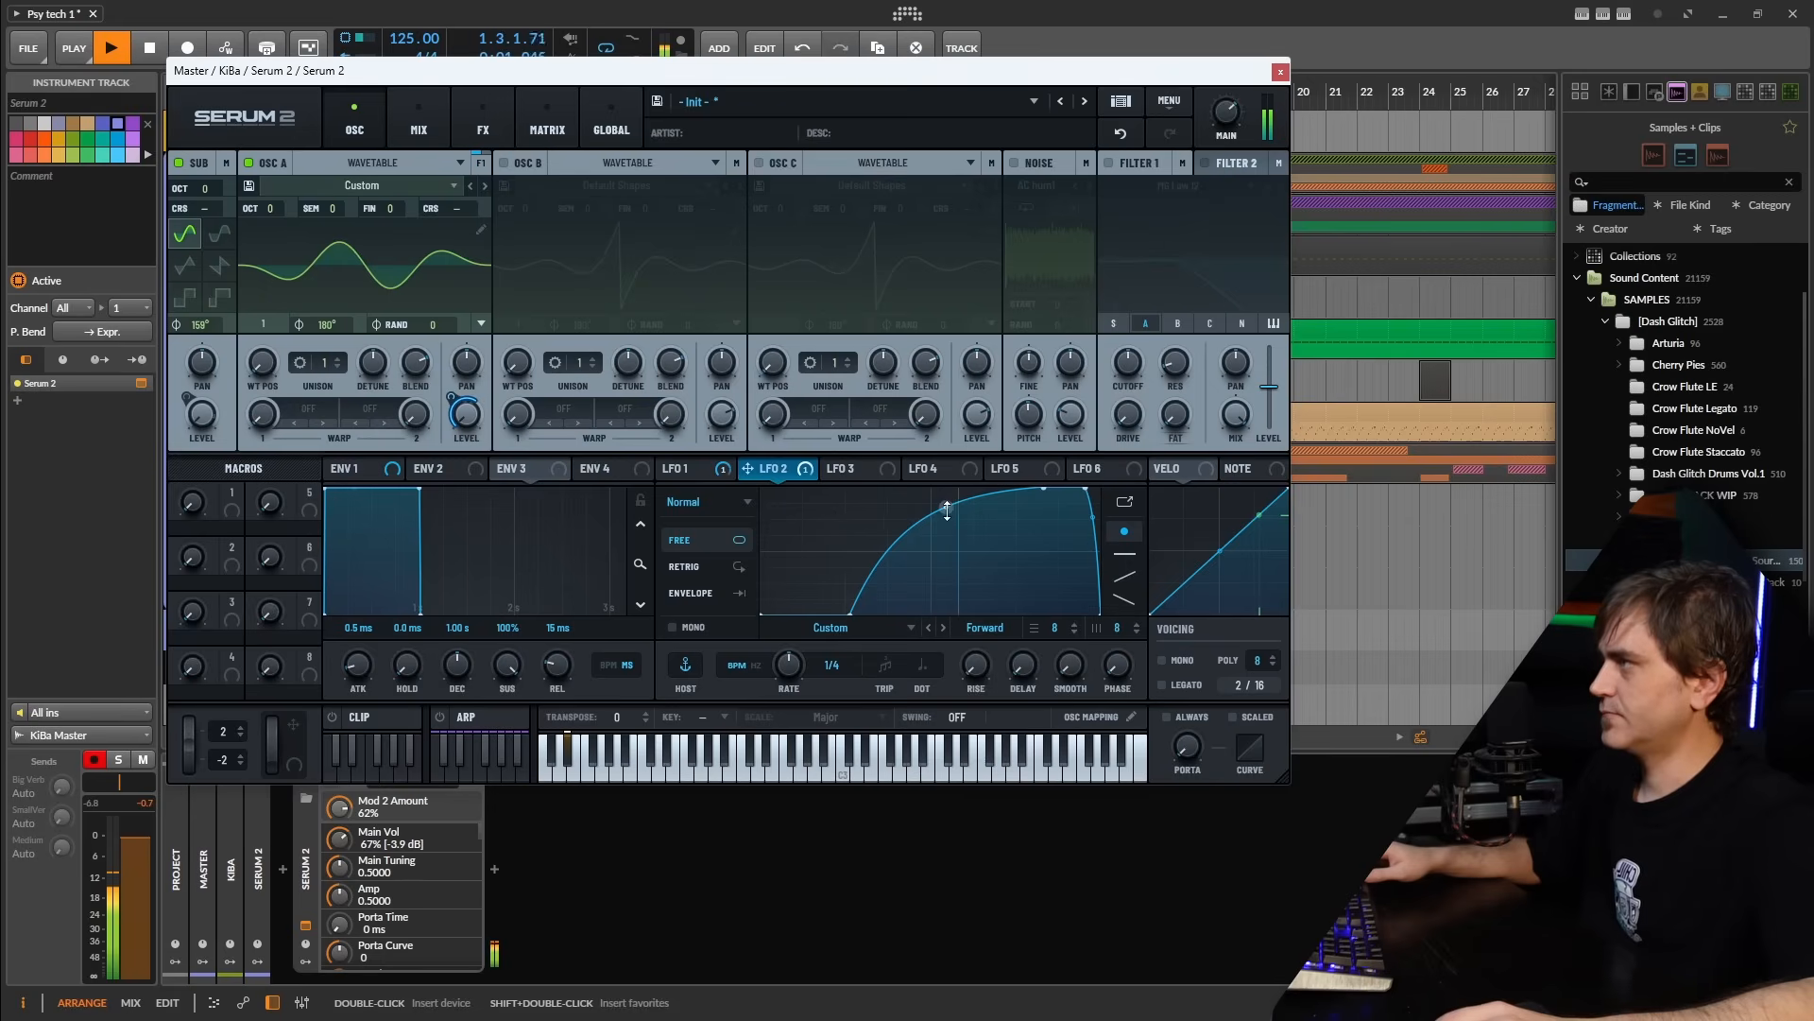
pyautogui.moveTo(945, 508); pyautogui.dragTo(944, 535)
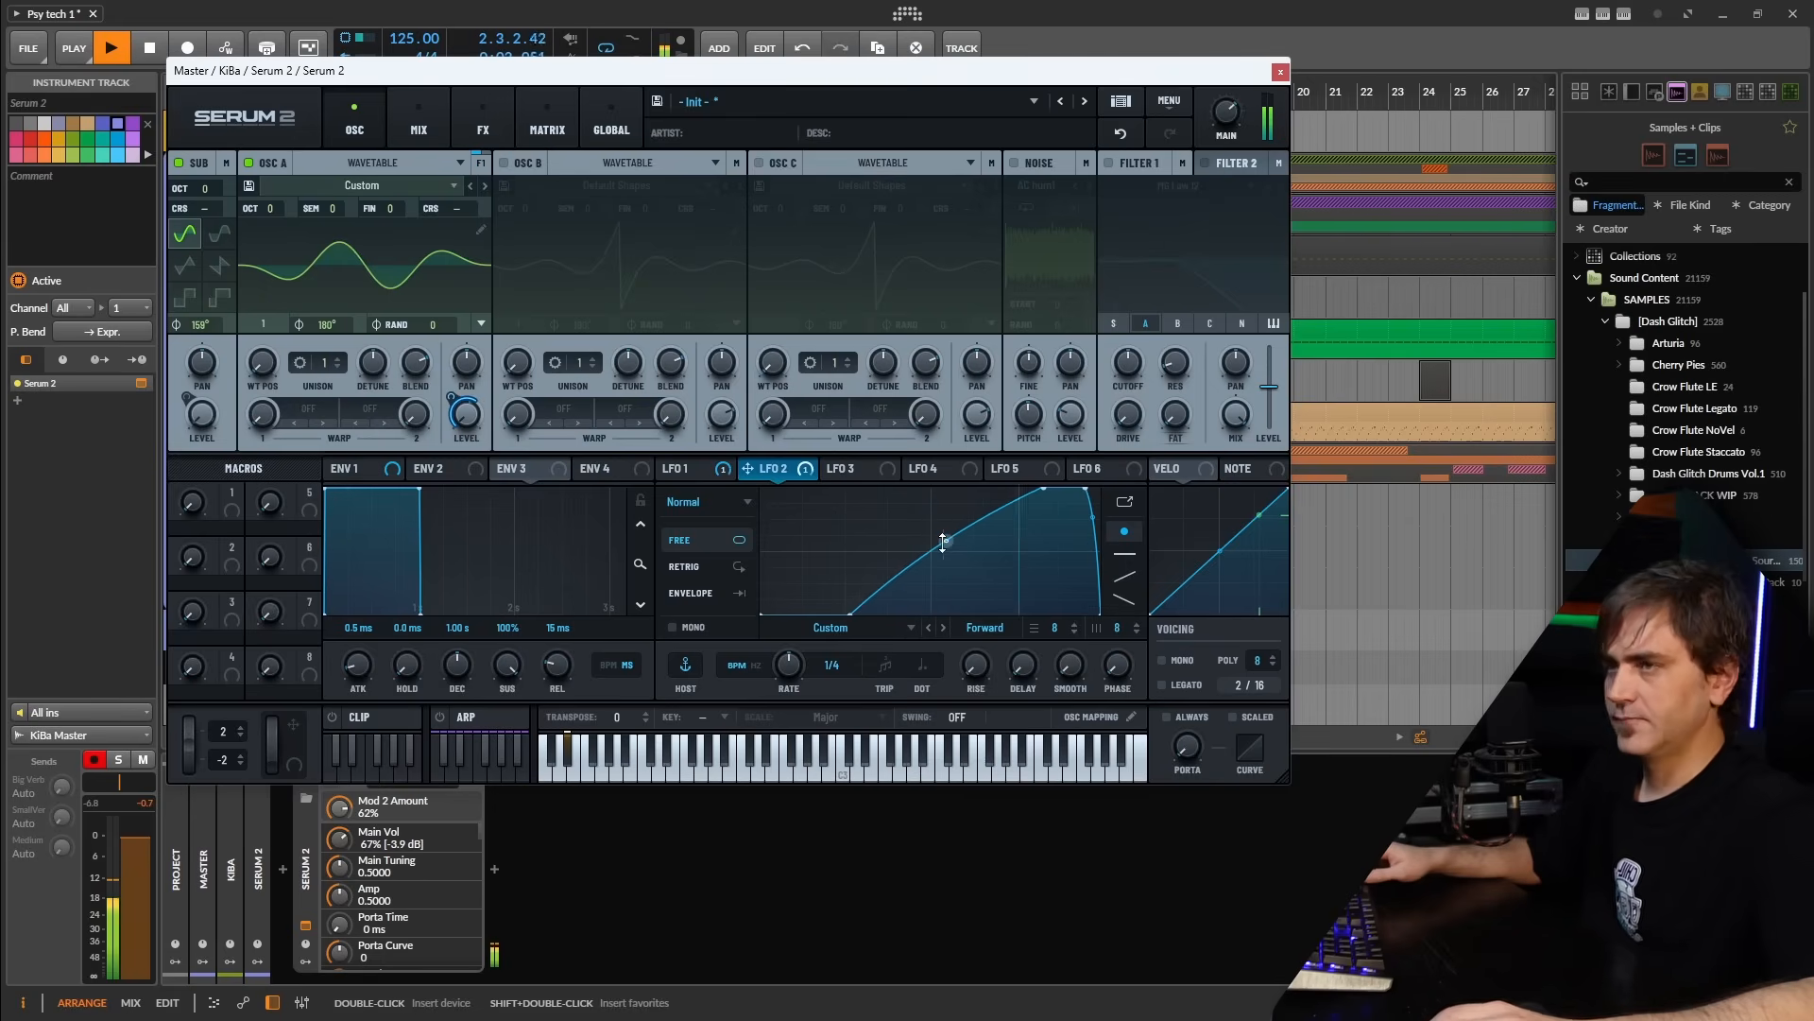
pyautogui.press('space')
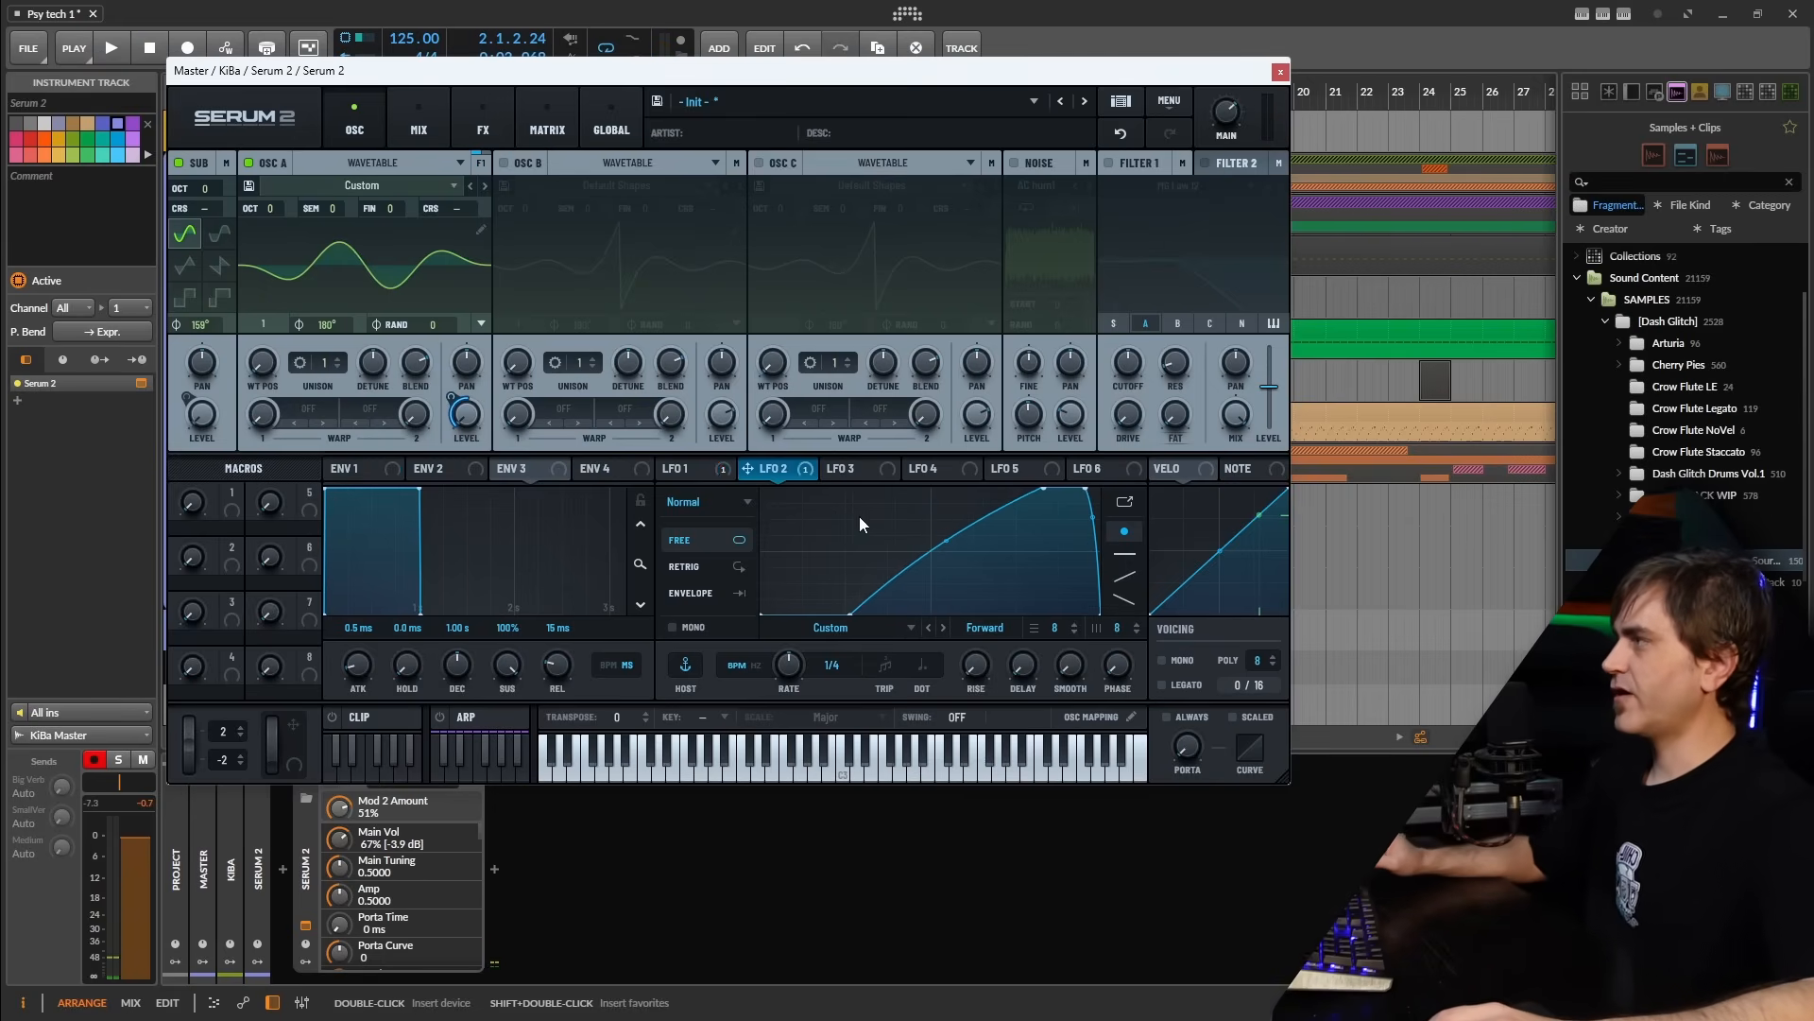
# Compare the shapes of LFO 1 and LFO 2 and audition the bass with the OSC A layer
pyautogui.click(688, 468)
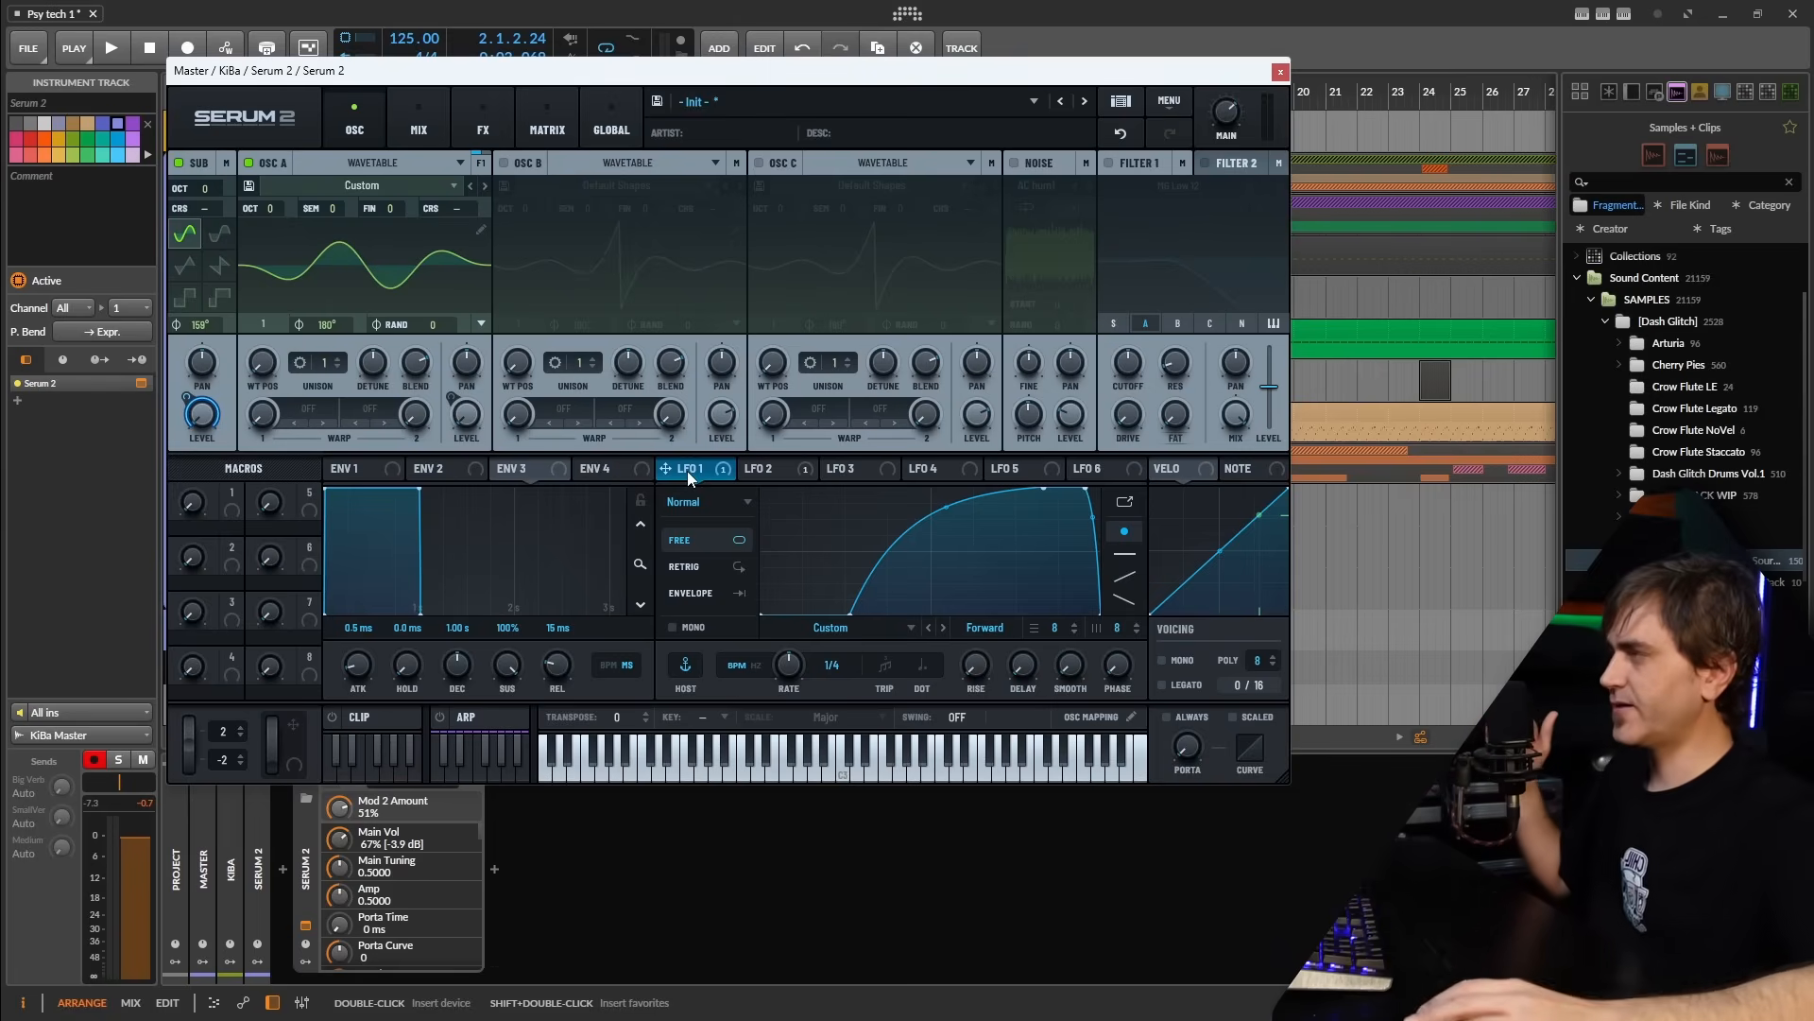
pyautogui.click(766, 469)
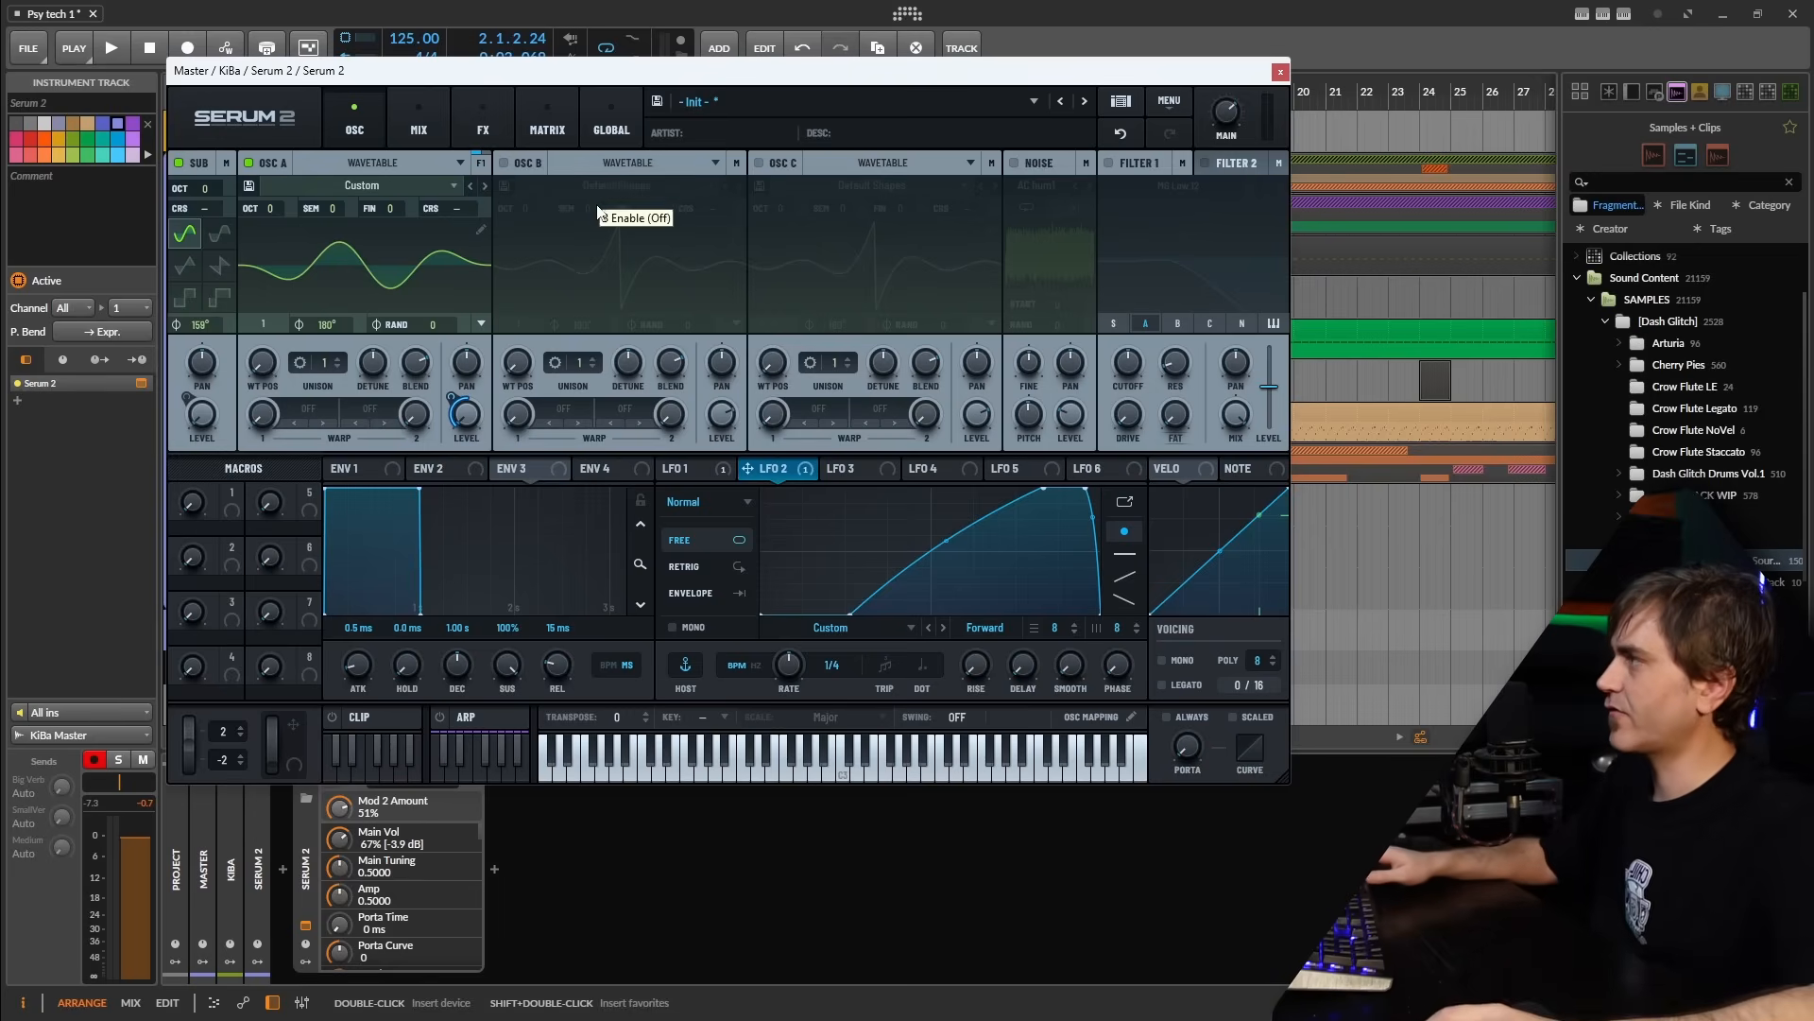
pyautogui.press('space')
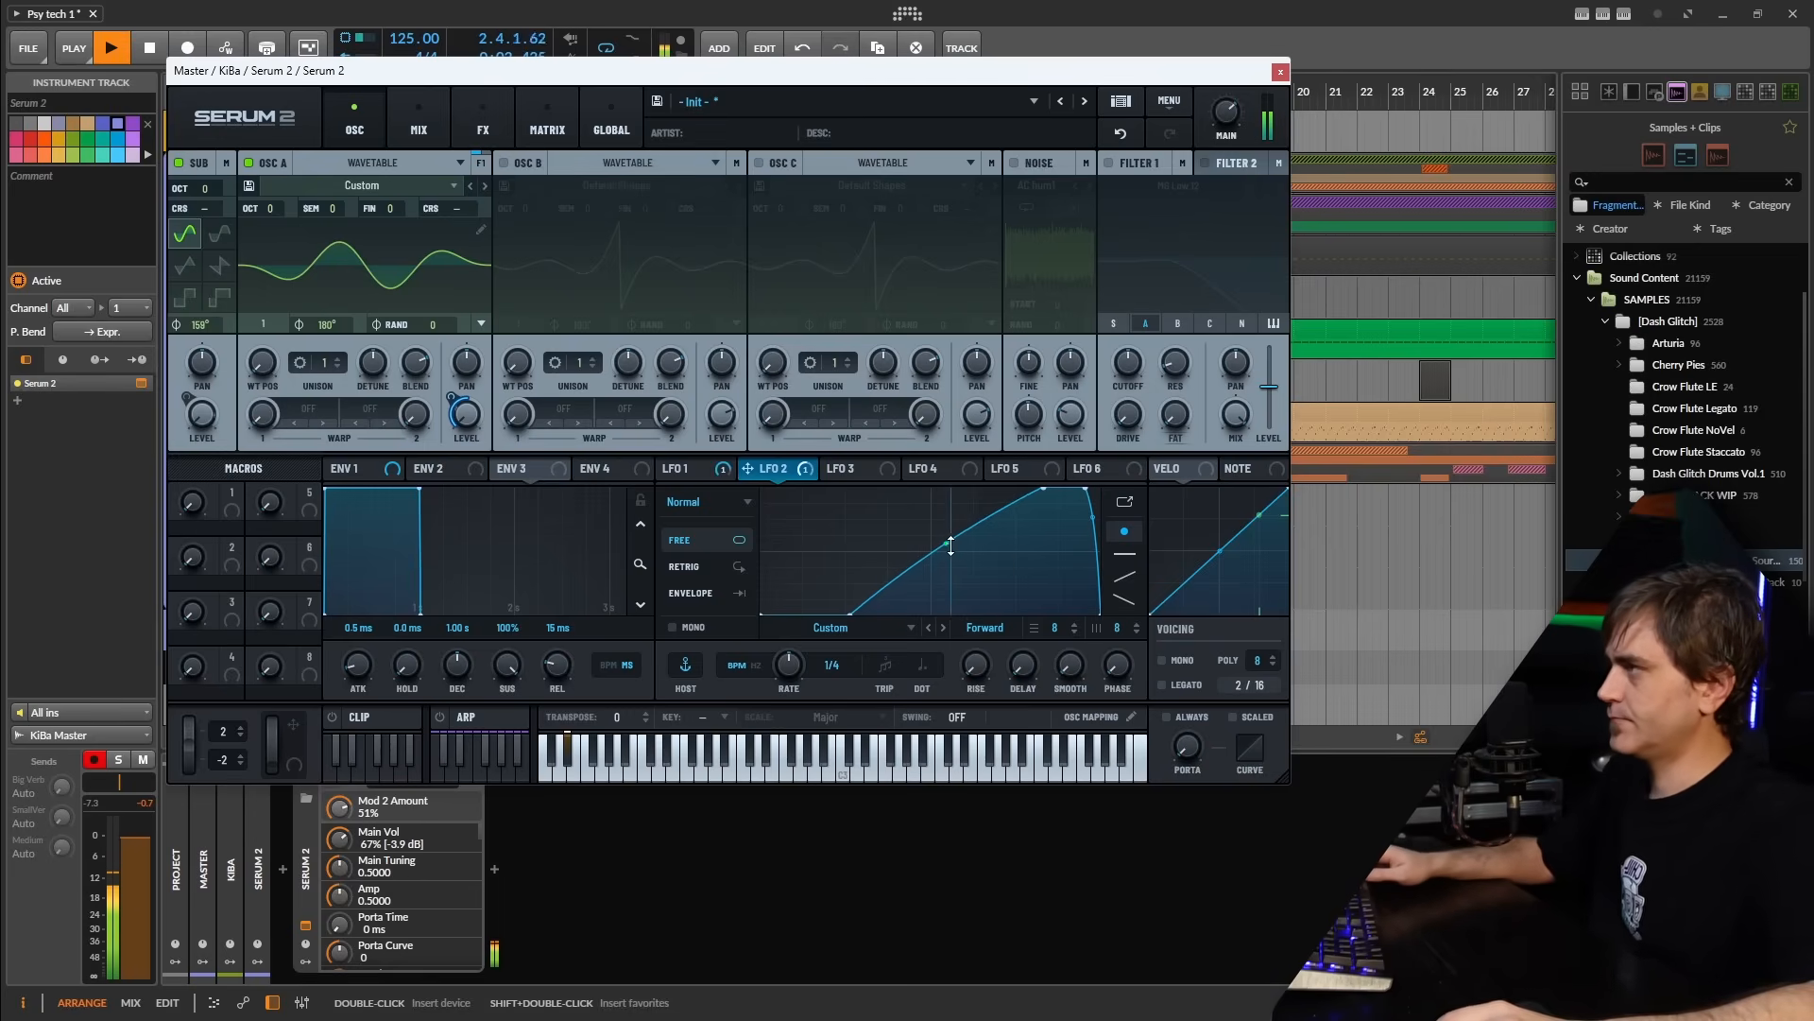
pyautogui.press('space')
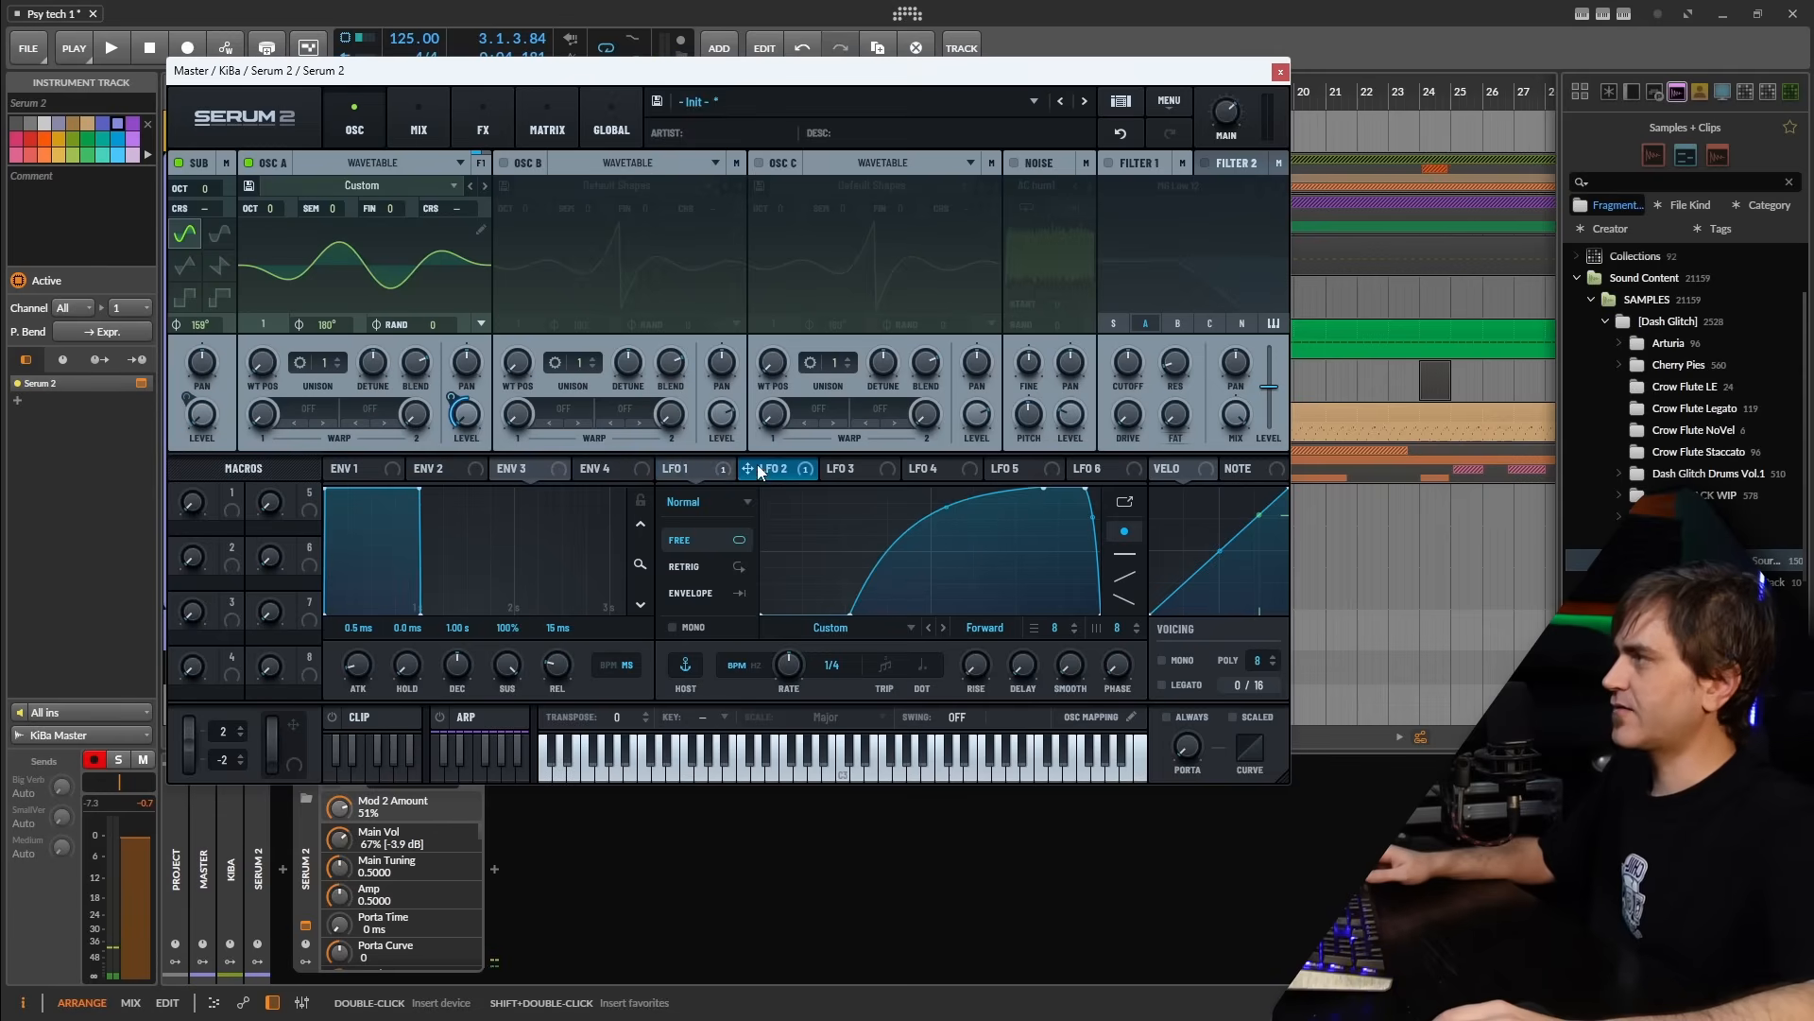
# Try bending LFO 2's rising segment slightly upward, undo the bend and restart playback
pyautogui.moveTo(946, 548); pyautogui.dragTo(951, 545)
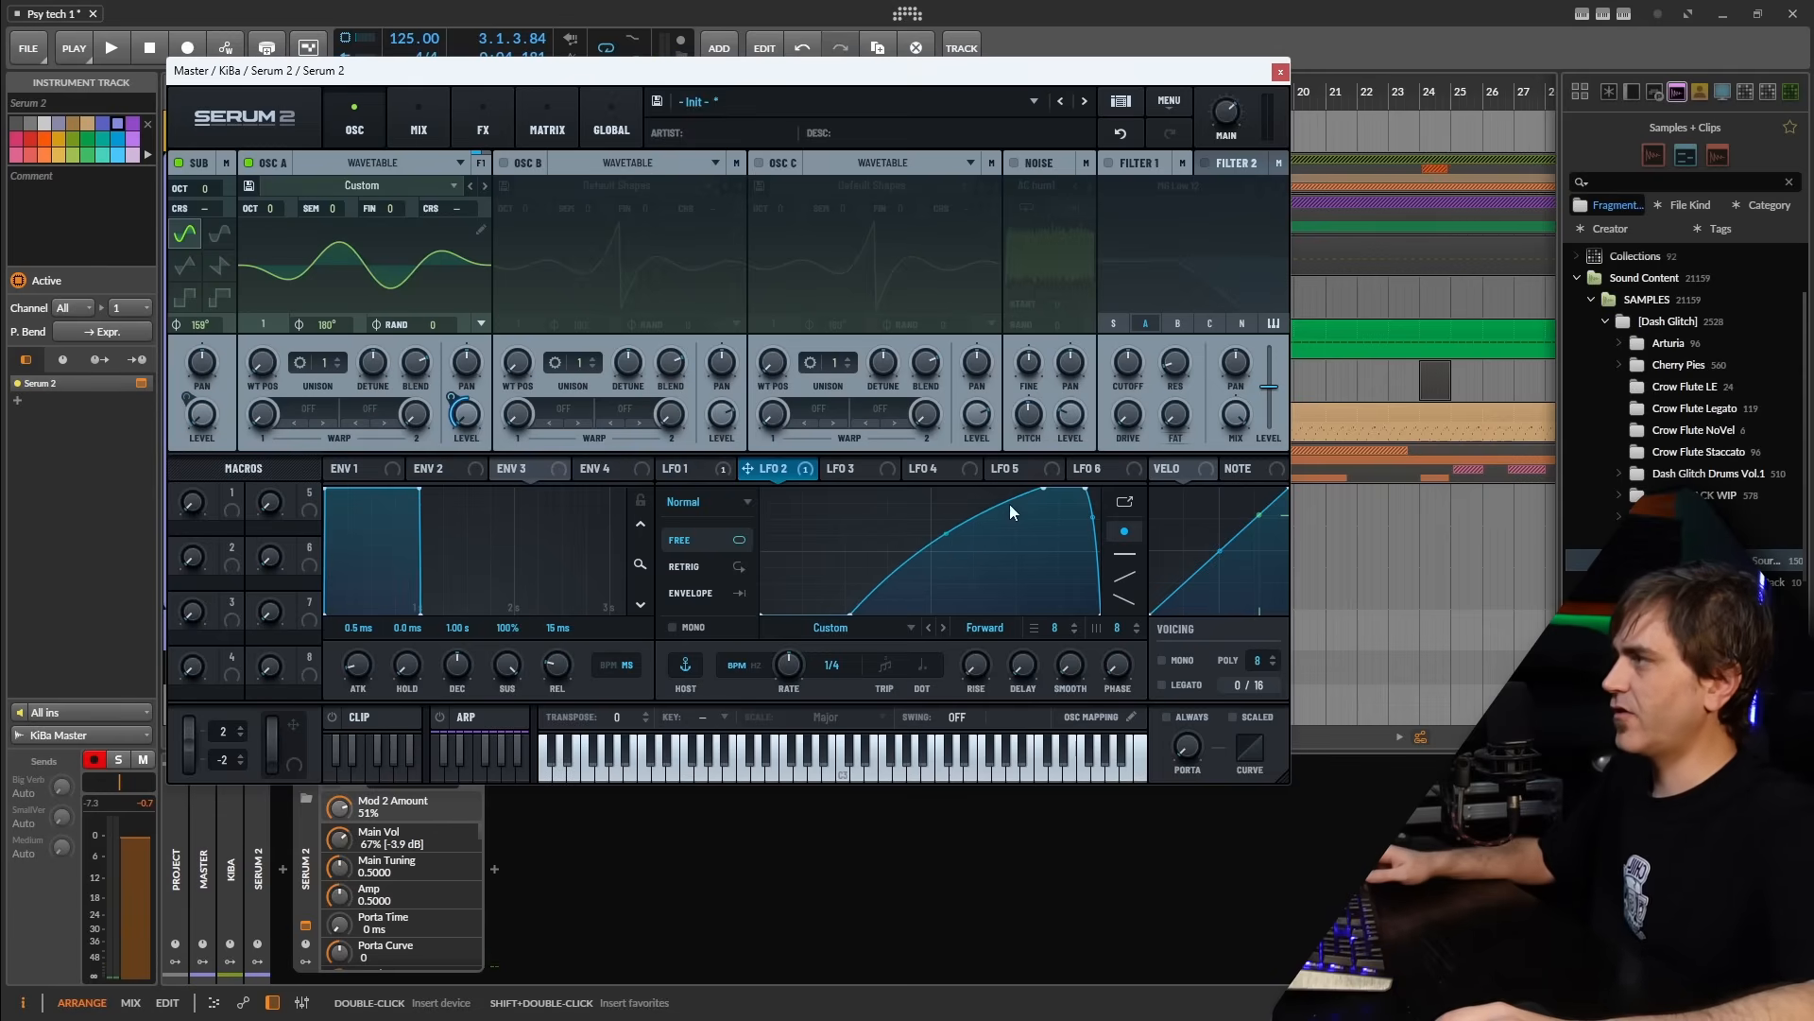
pyautogui.click(1119, 135)
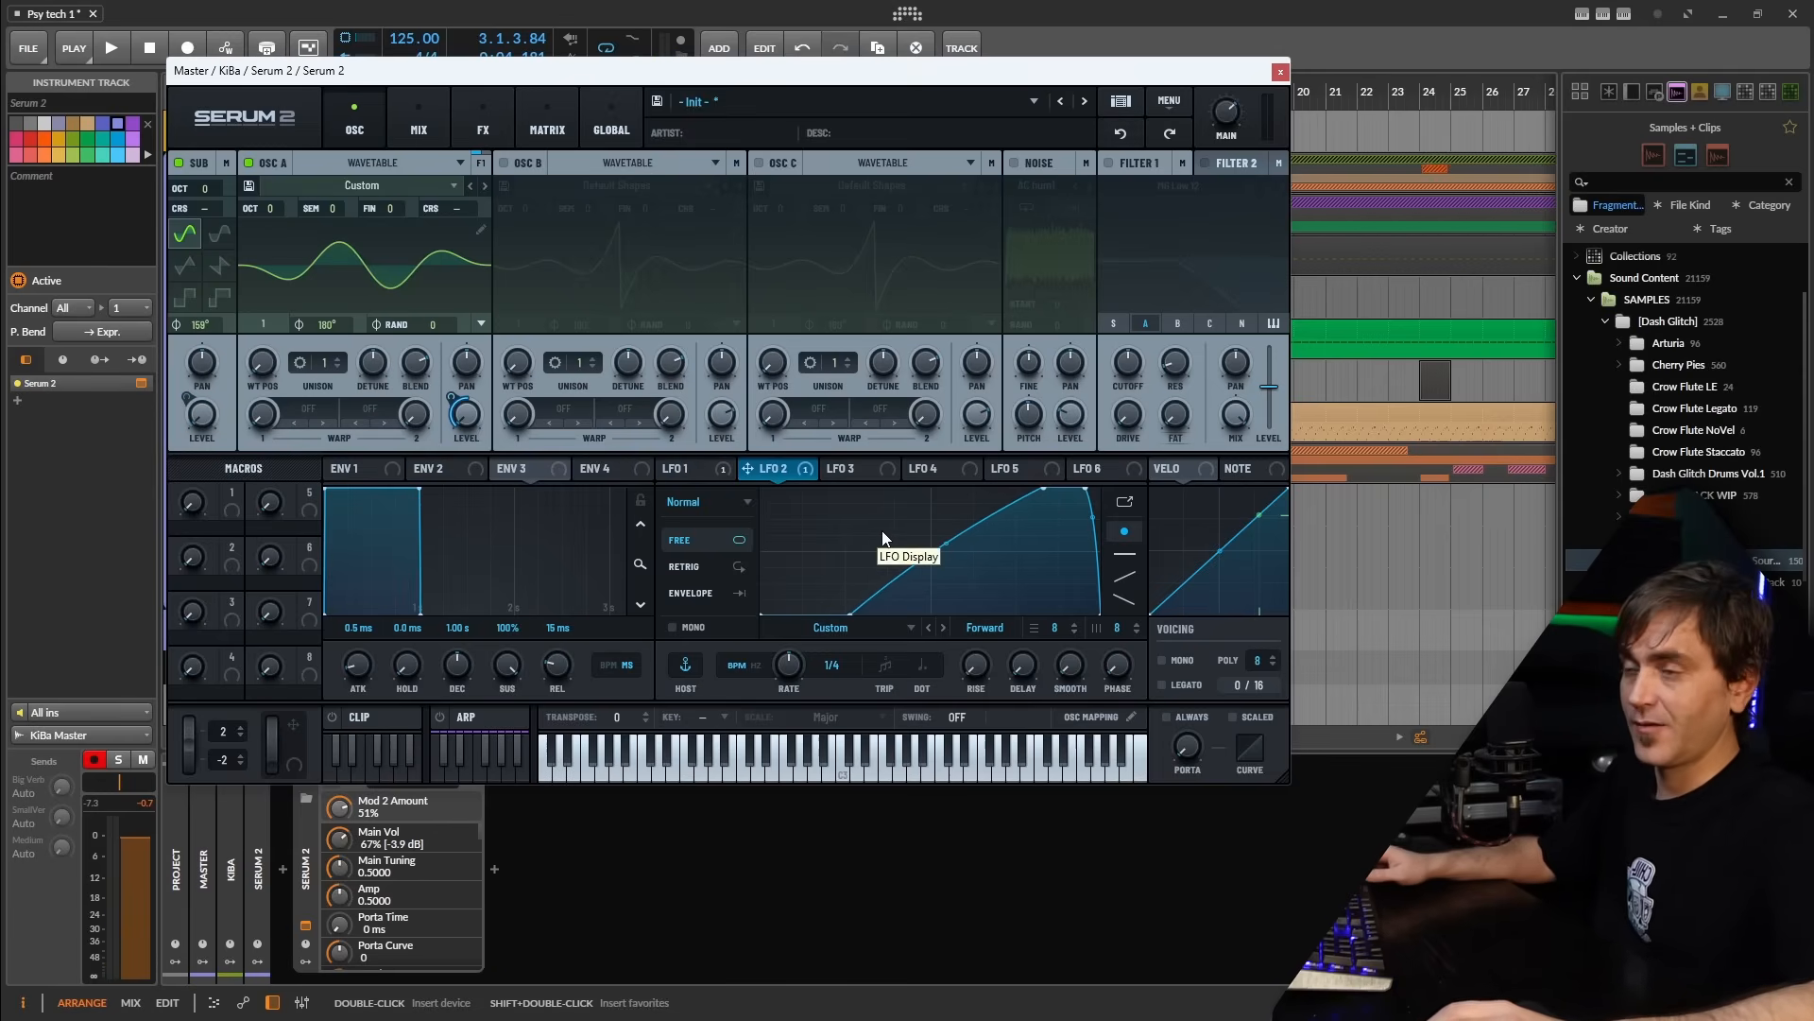
pyautogui.press('space')
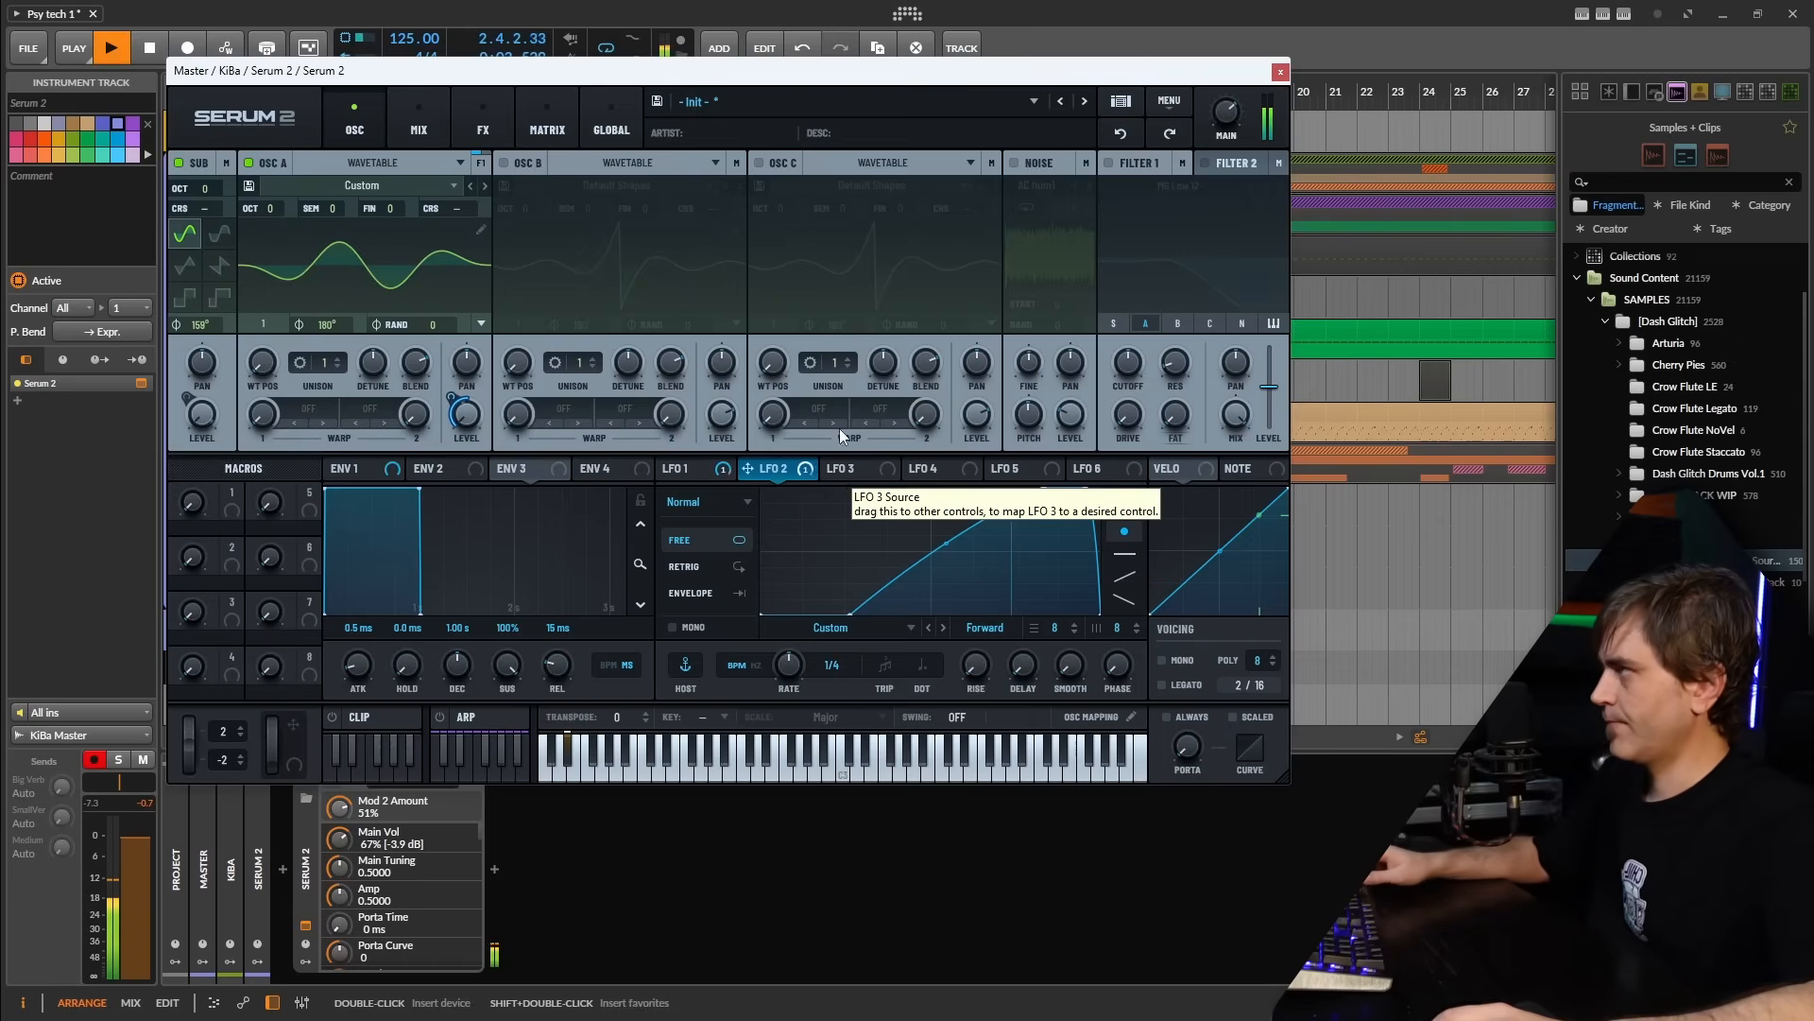
# Stop playback, display LFO 3 and enable OSC B and OSC C
pyautogui.press('space')
pyautogui.click(857, 470)
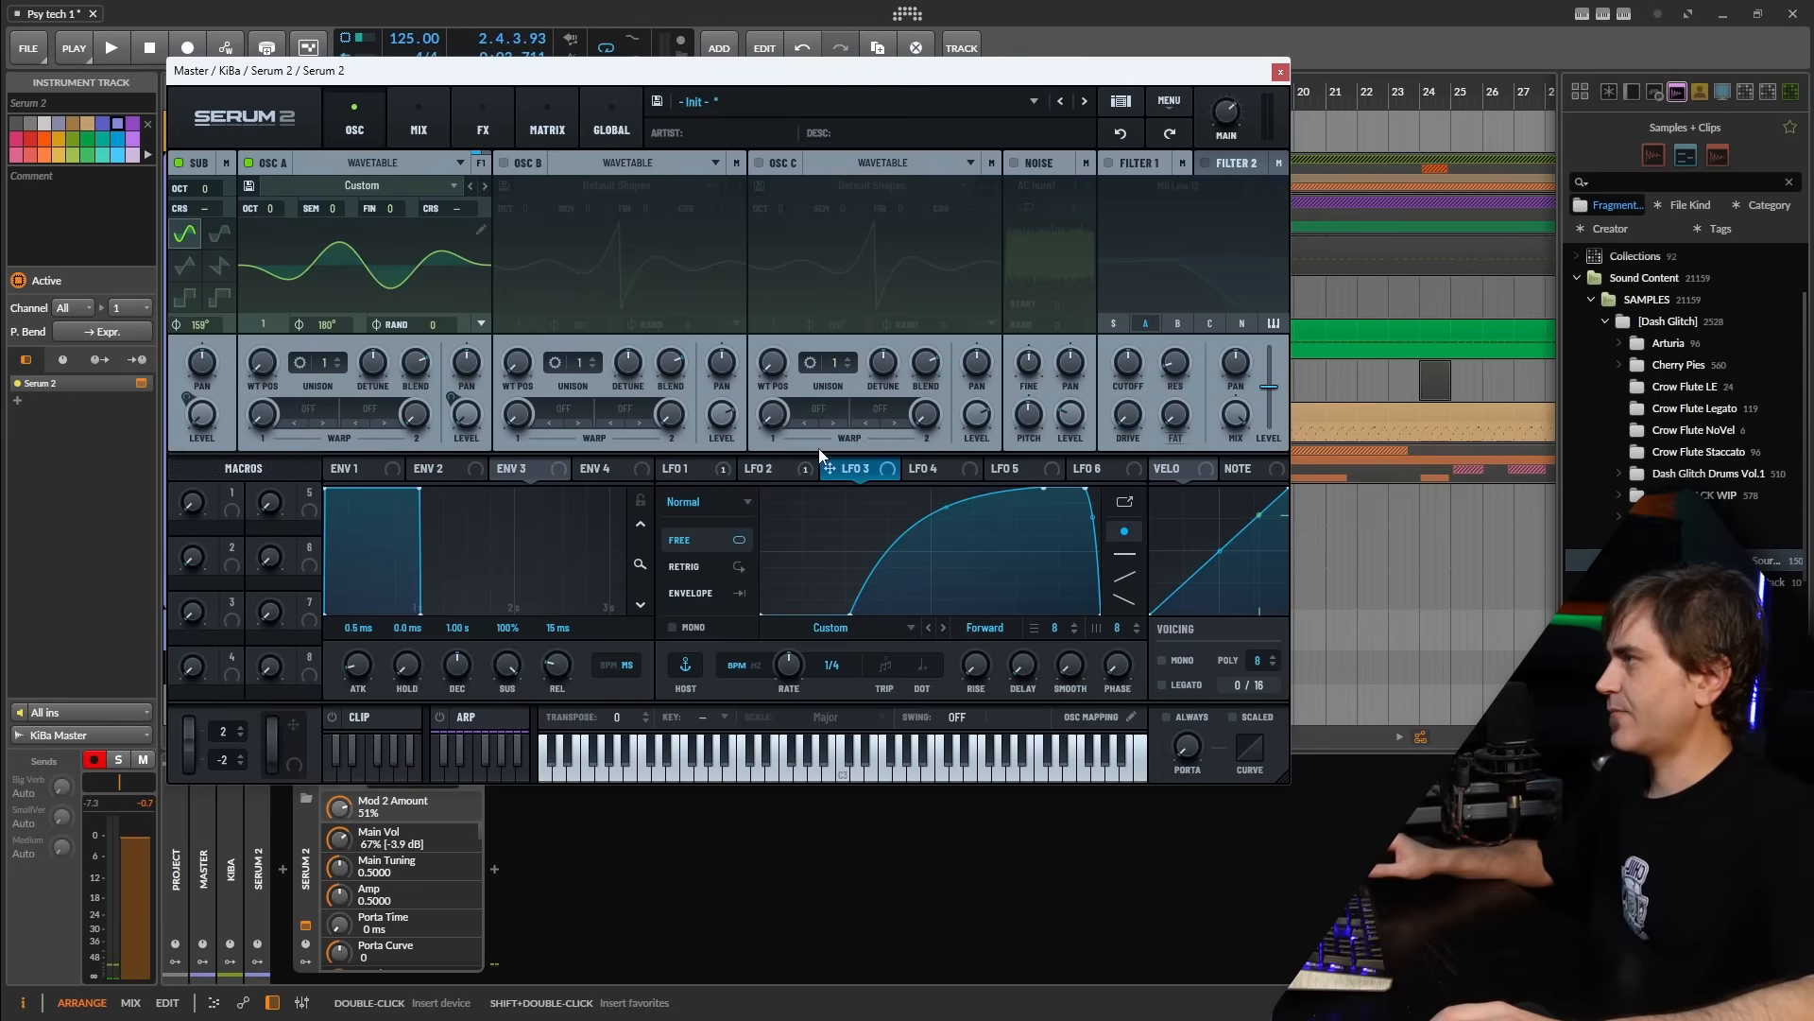
pyautogui.click(502, 164)
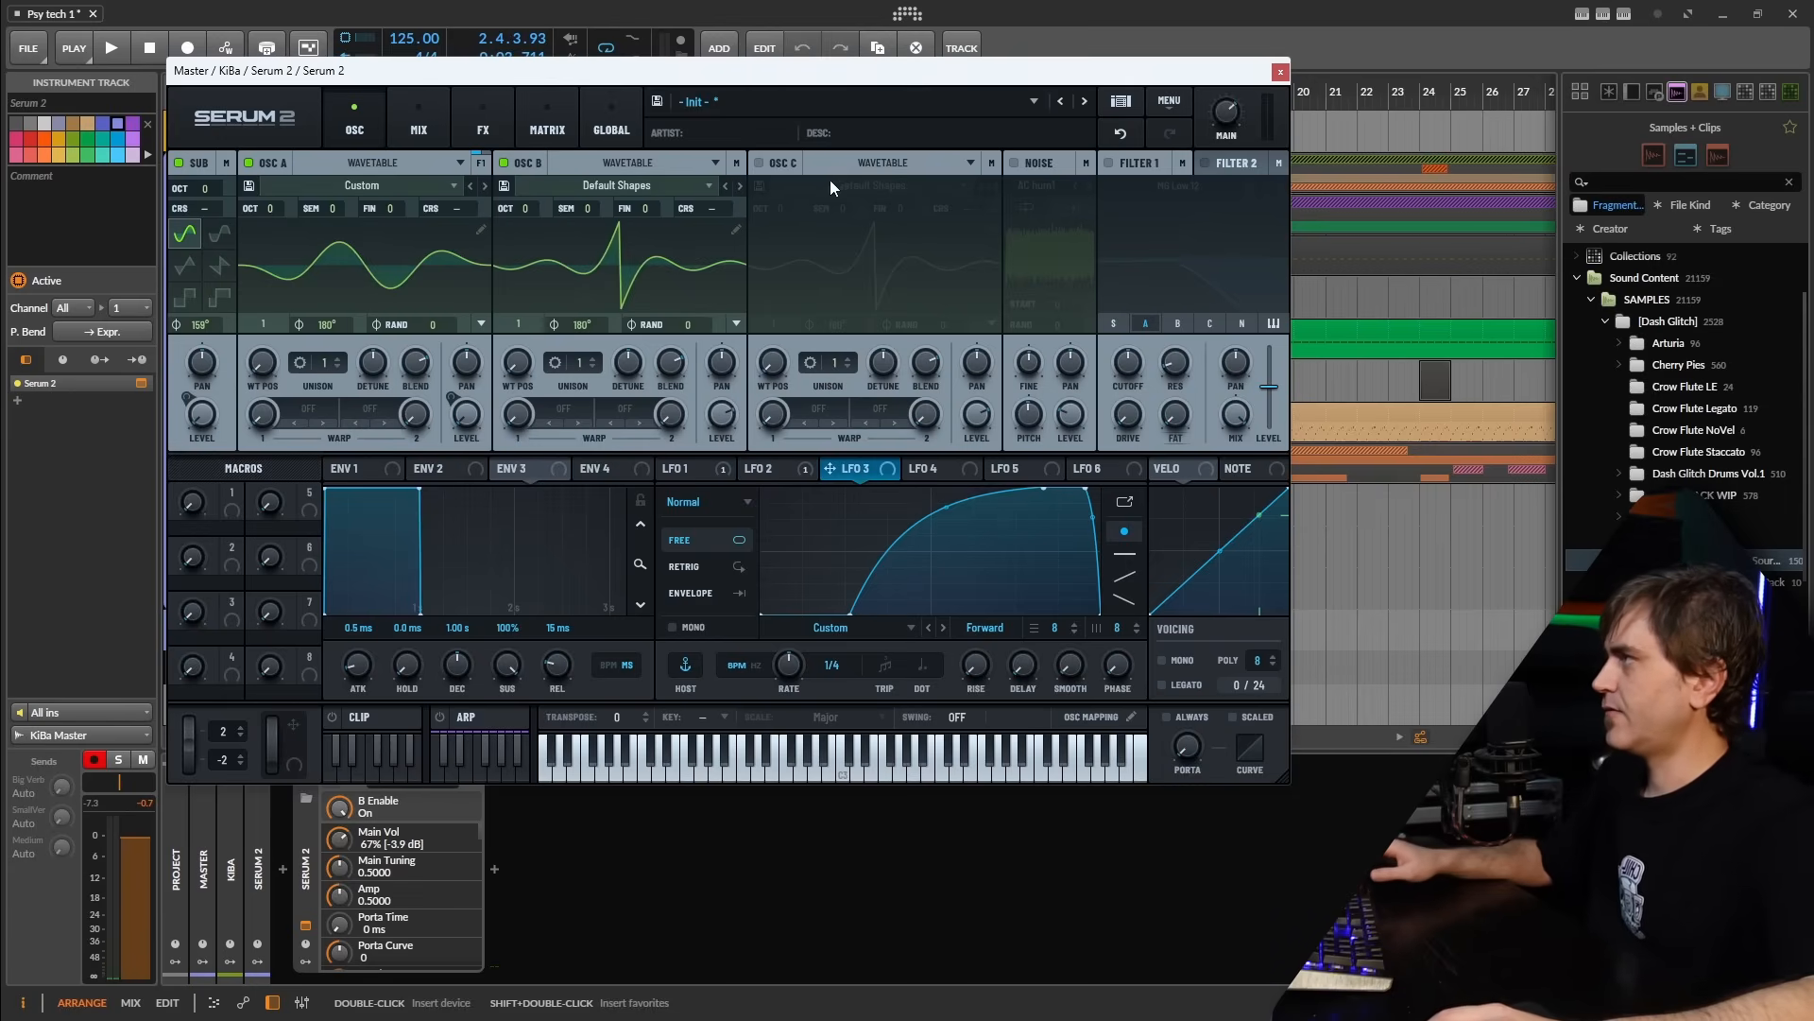
pyautogui.click(758, 164)
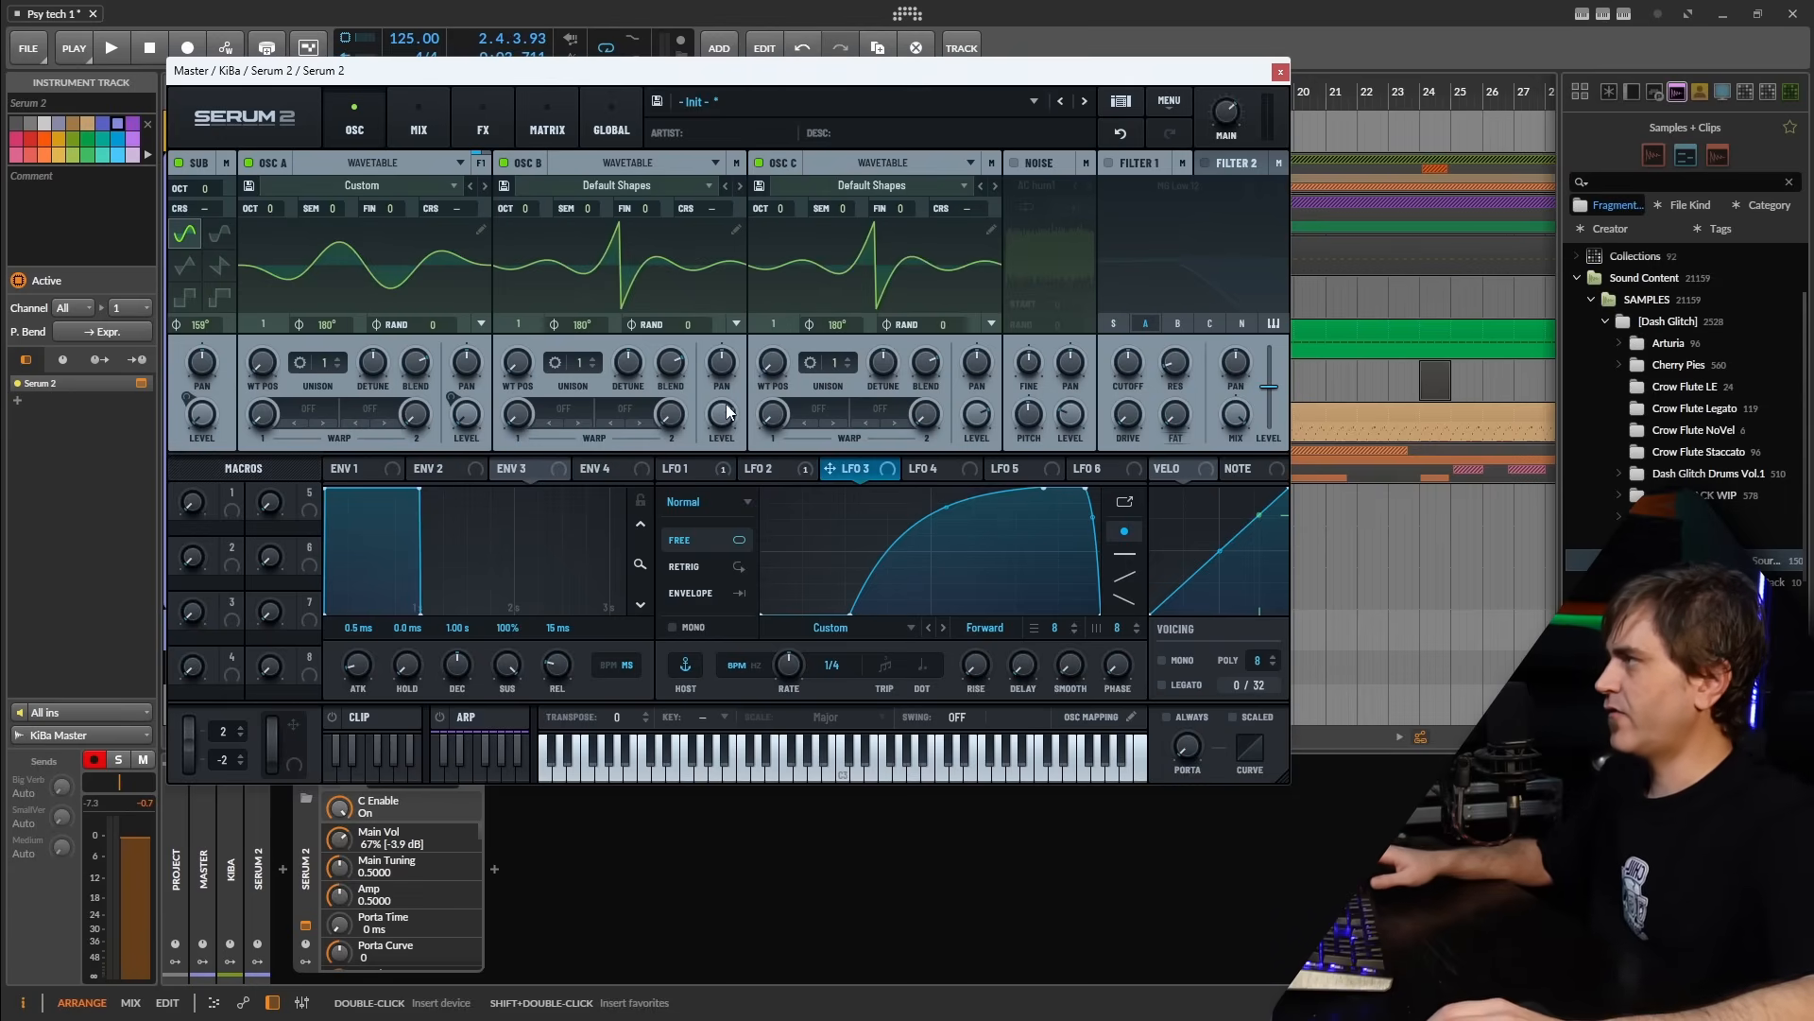
# Set the levels of OSC B and OSC C to 0% and assign LFO 3 to both at 100%
pyautogui.moveTo(725, 411); pyautogui.dragTo(733, 558)
pyautogui.moveTo(974, 412); pyautogui.dragTo(959, 553)
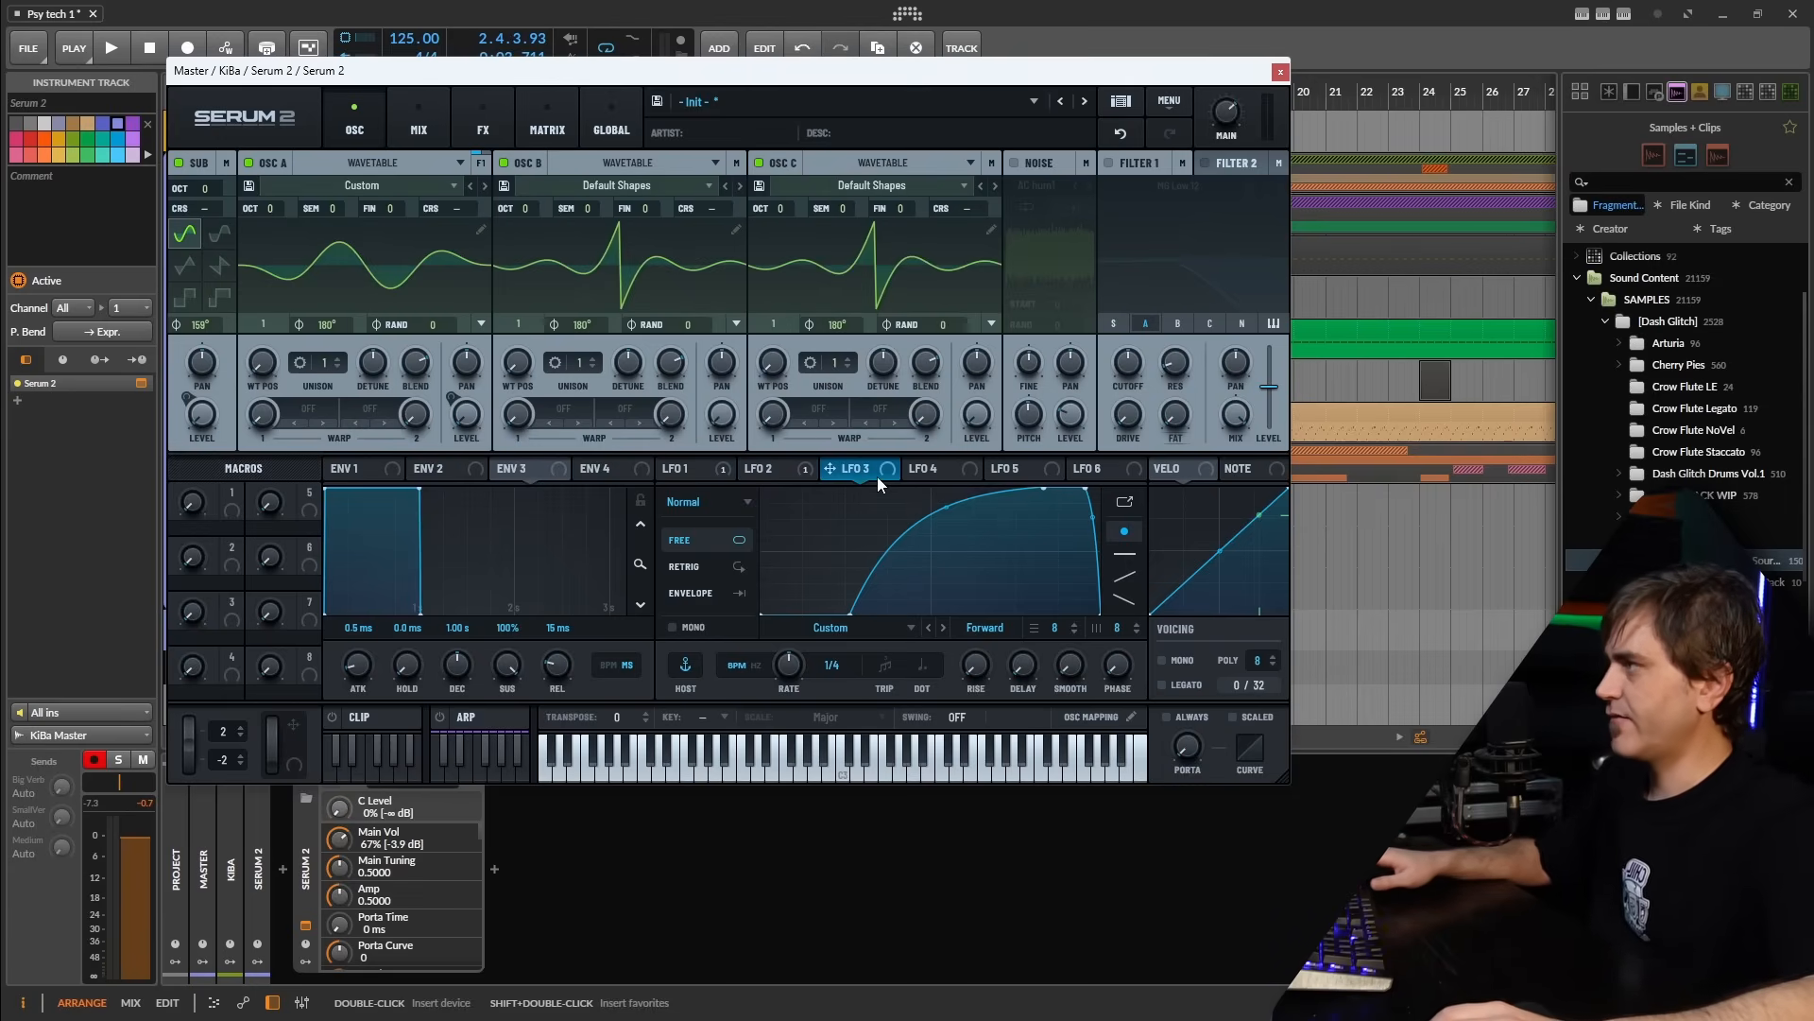
pyautogui.moveTo(877, 476); pyautogui.dragTo(983, 416)
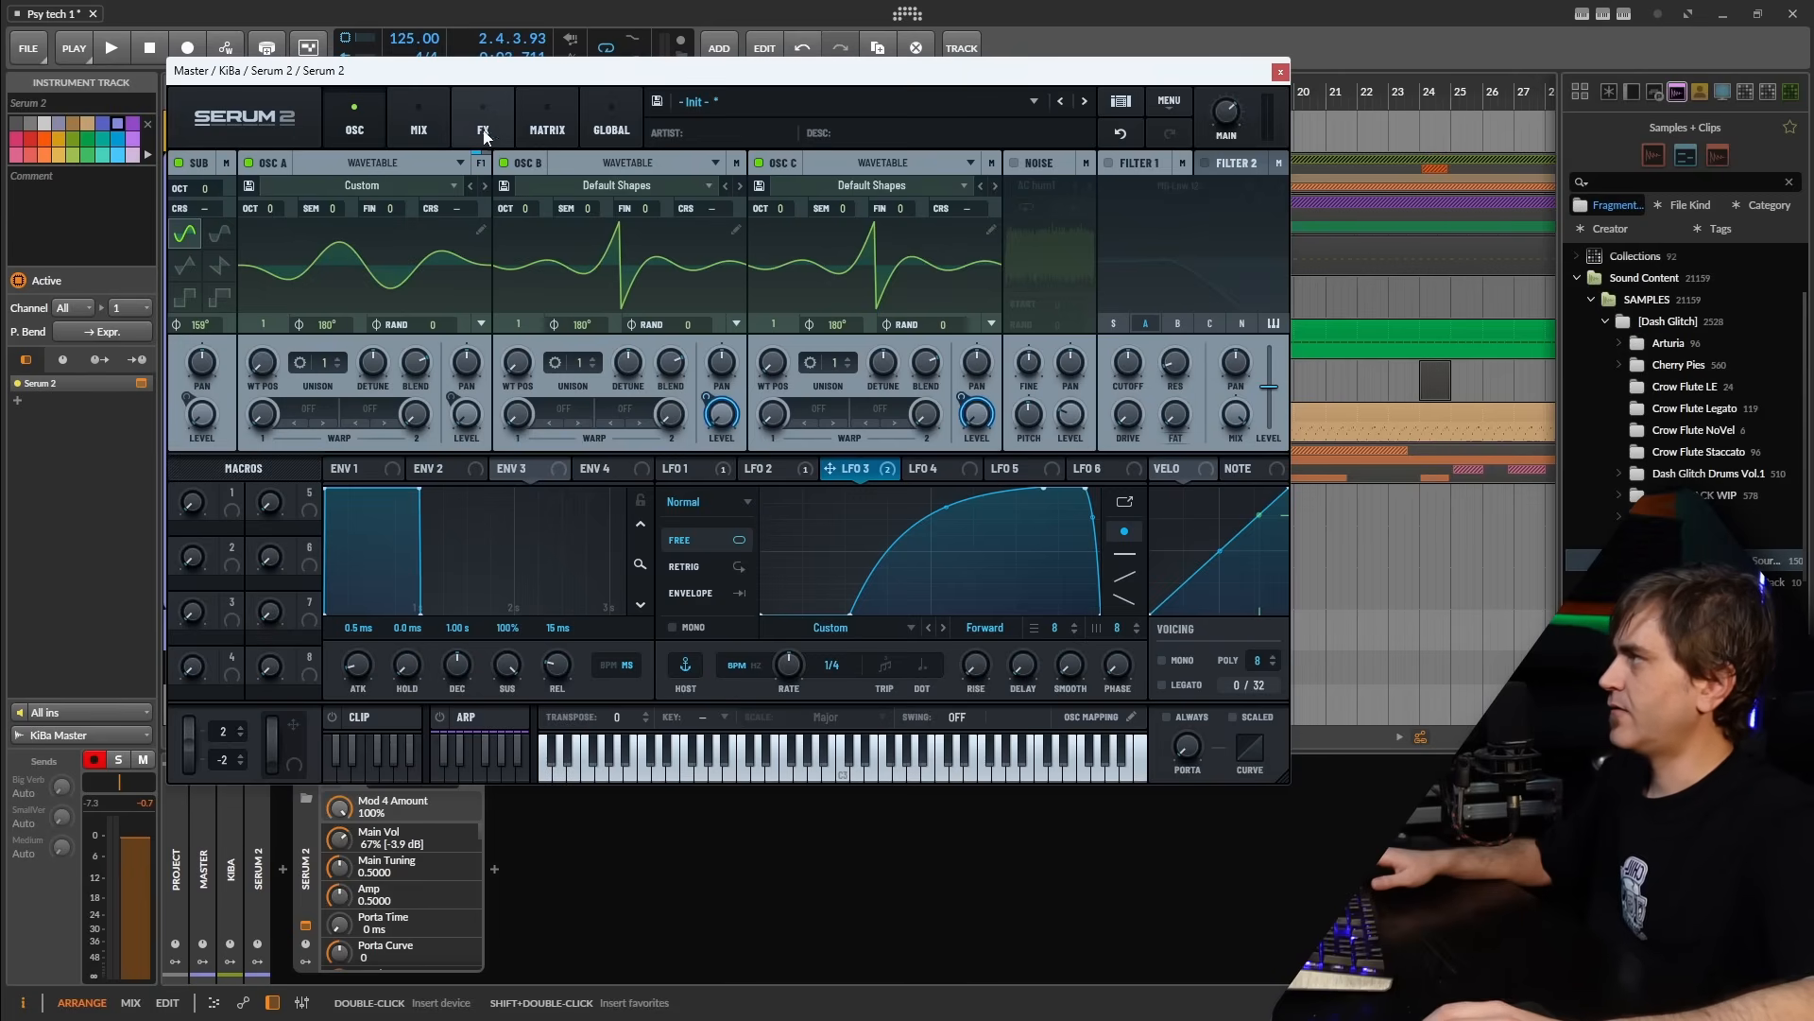
# In the modulation matrix, set Macro 5 as the aux source for LFO 3's B Level and C Level routings
pyautogui.click(542, 132)
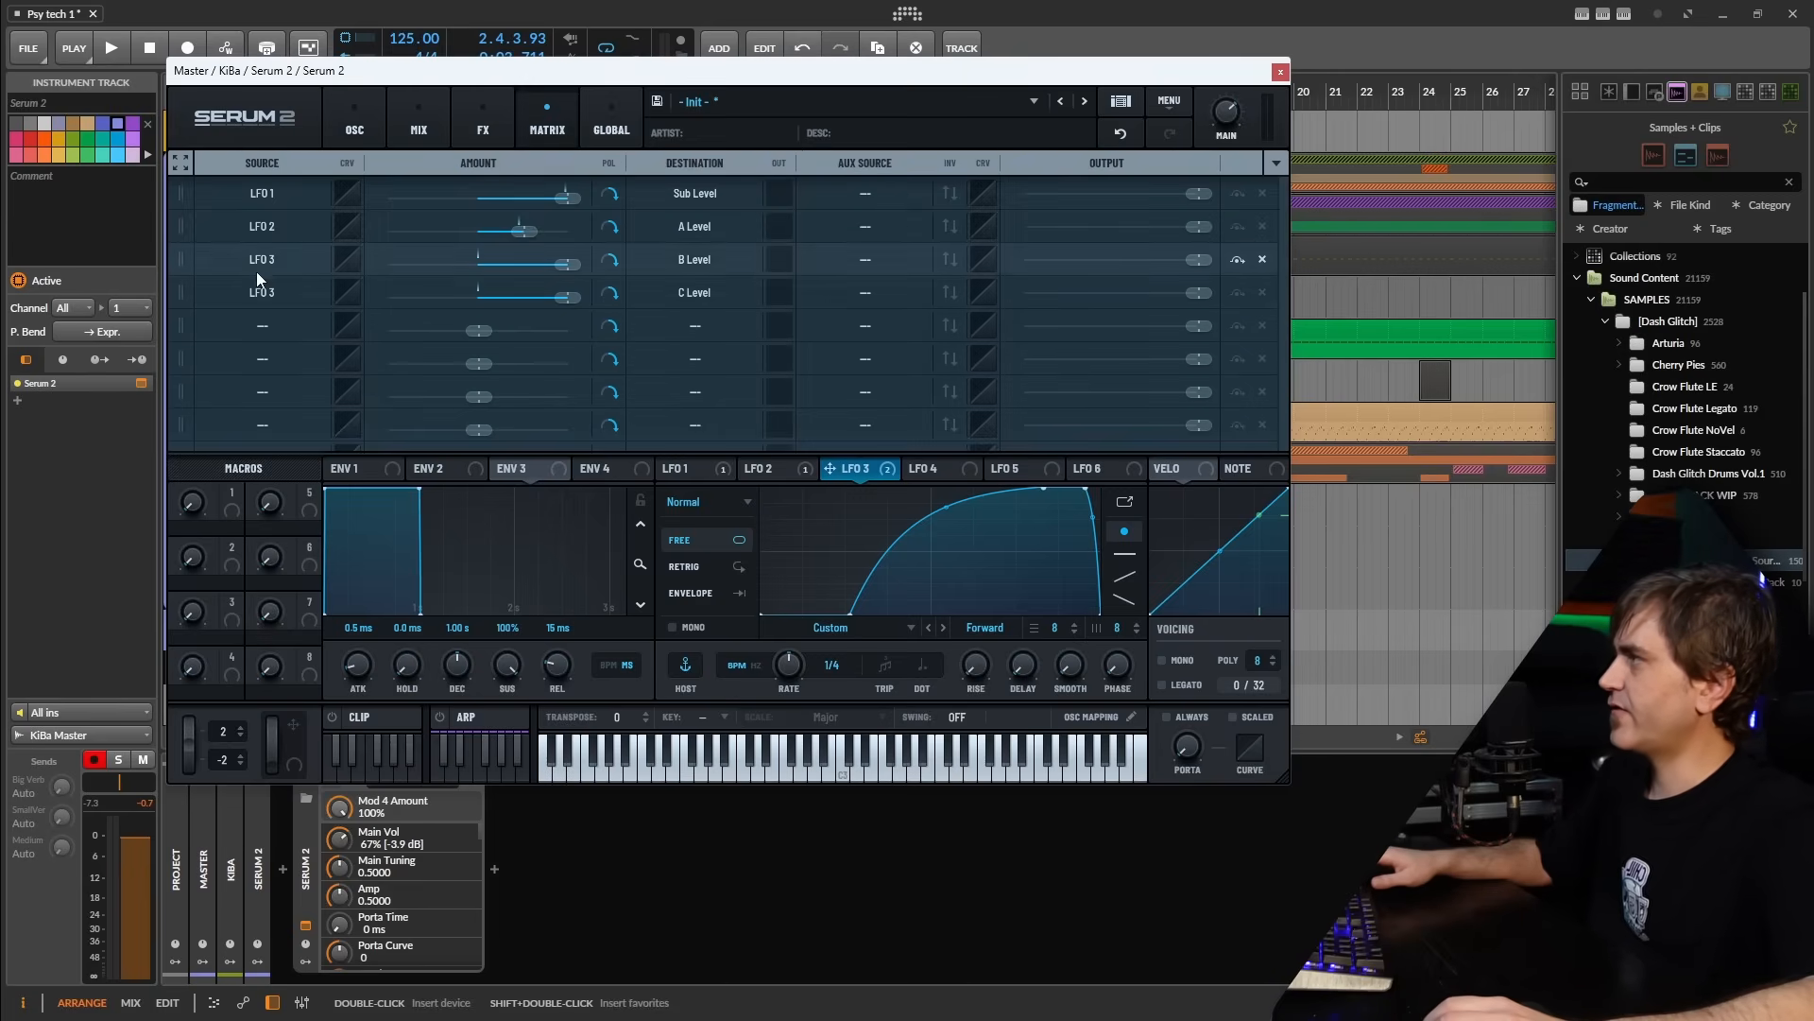
pyautogui.click(853, 257)
pyautogui.moveTo(855, 391)
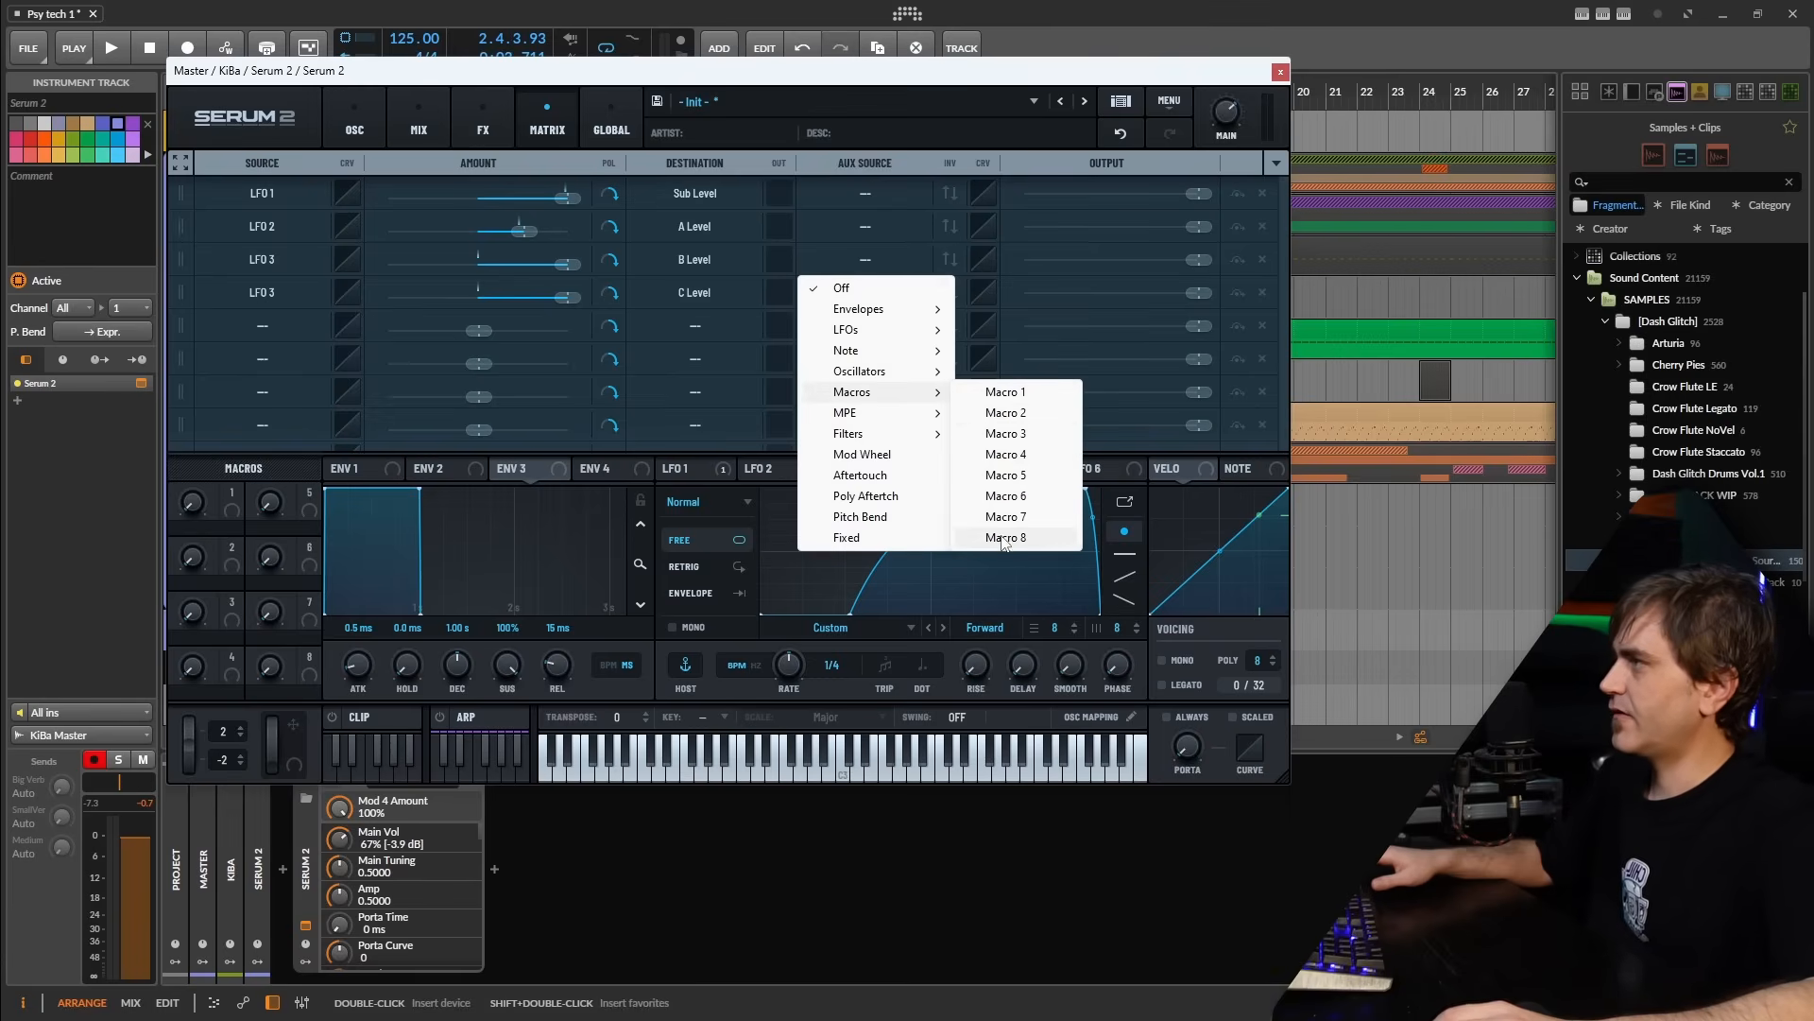
pyautogui.click(1005, 474)
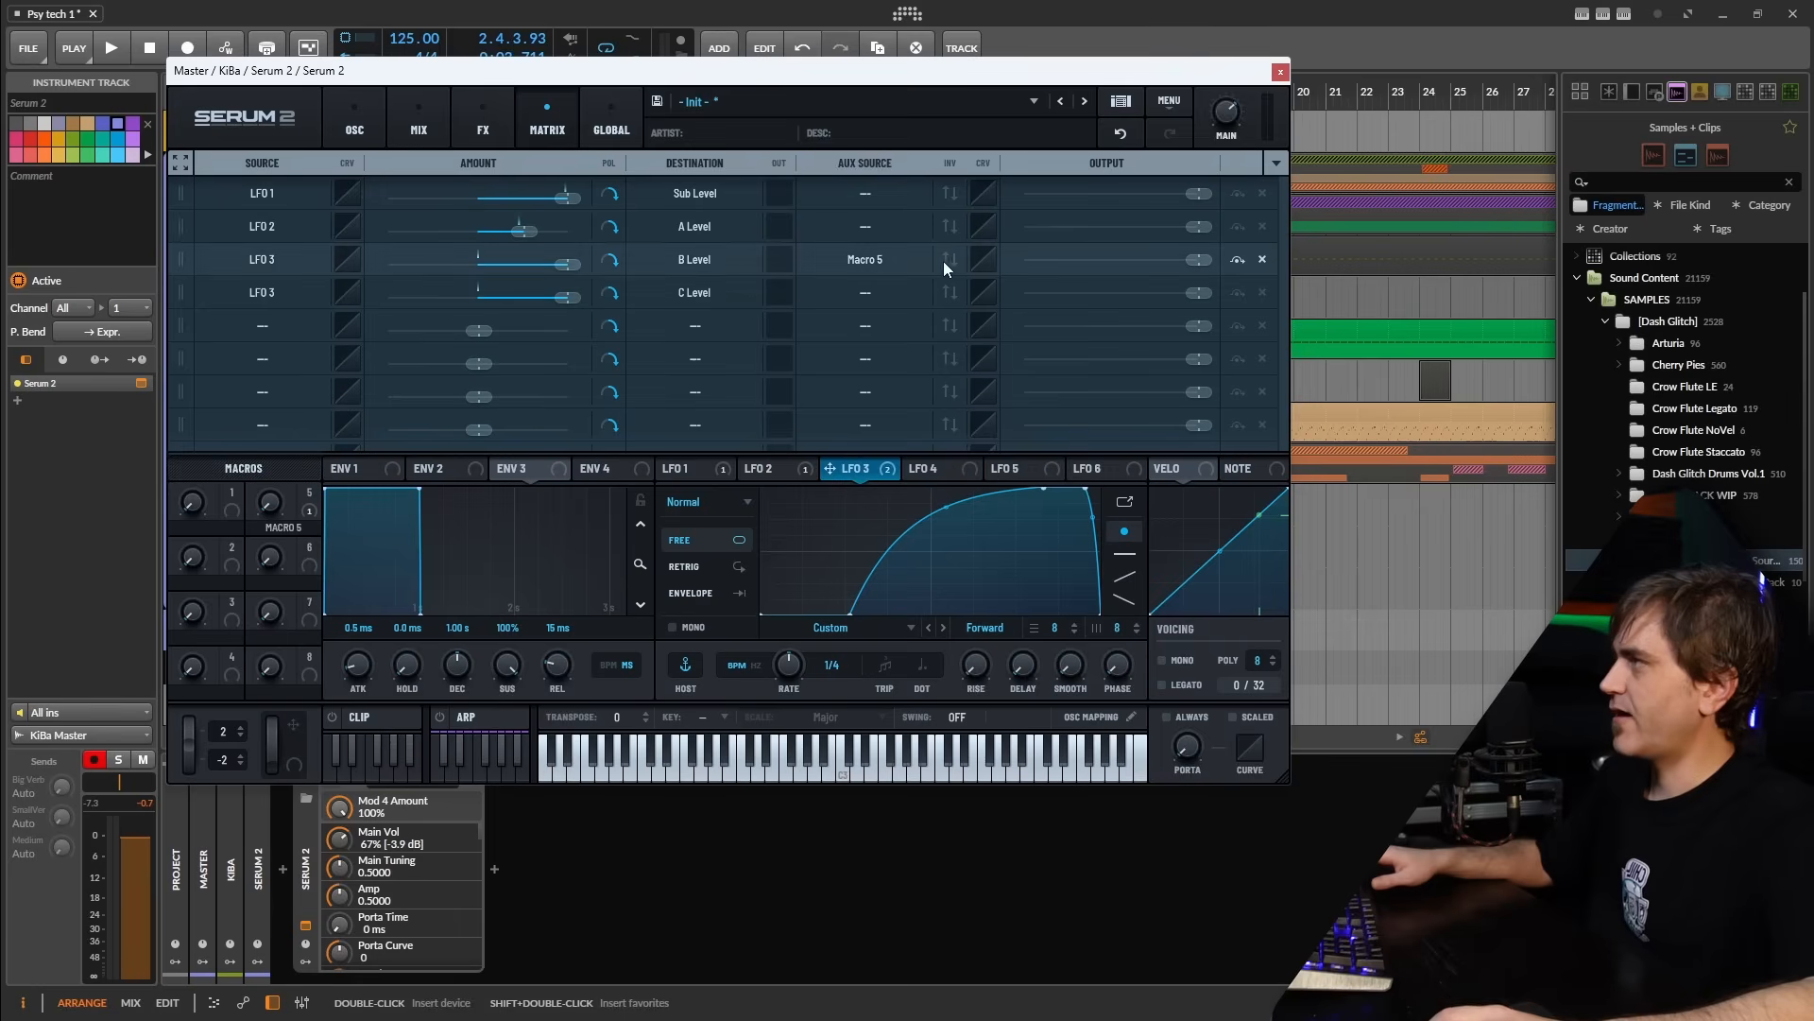
pyautogui.click(870, 292)
pyautogui.moveTo(856, 423)
pyautogui.click(1016, 508)
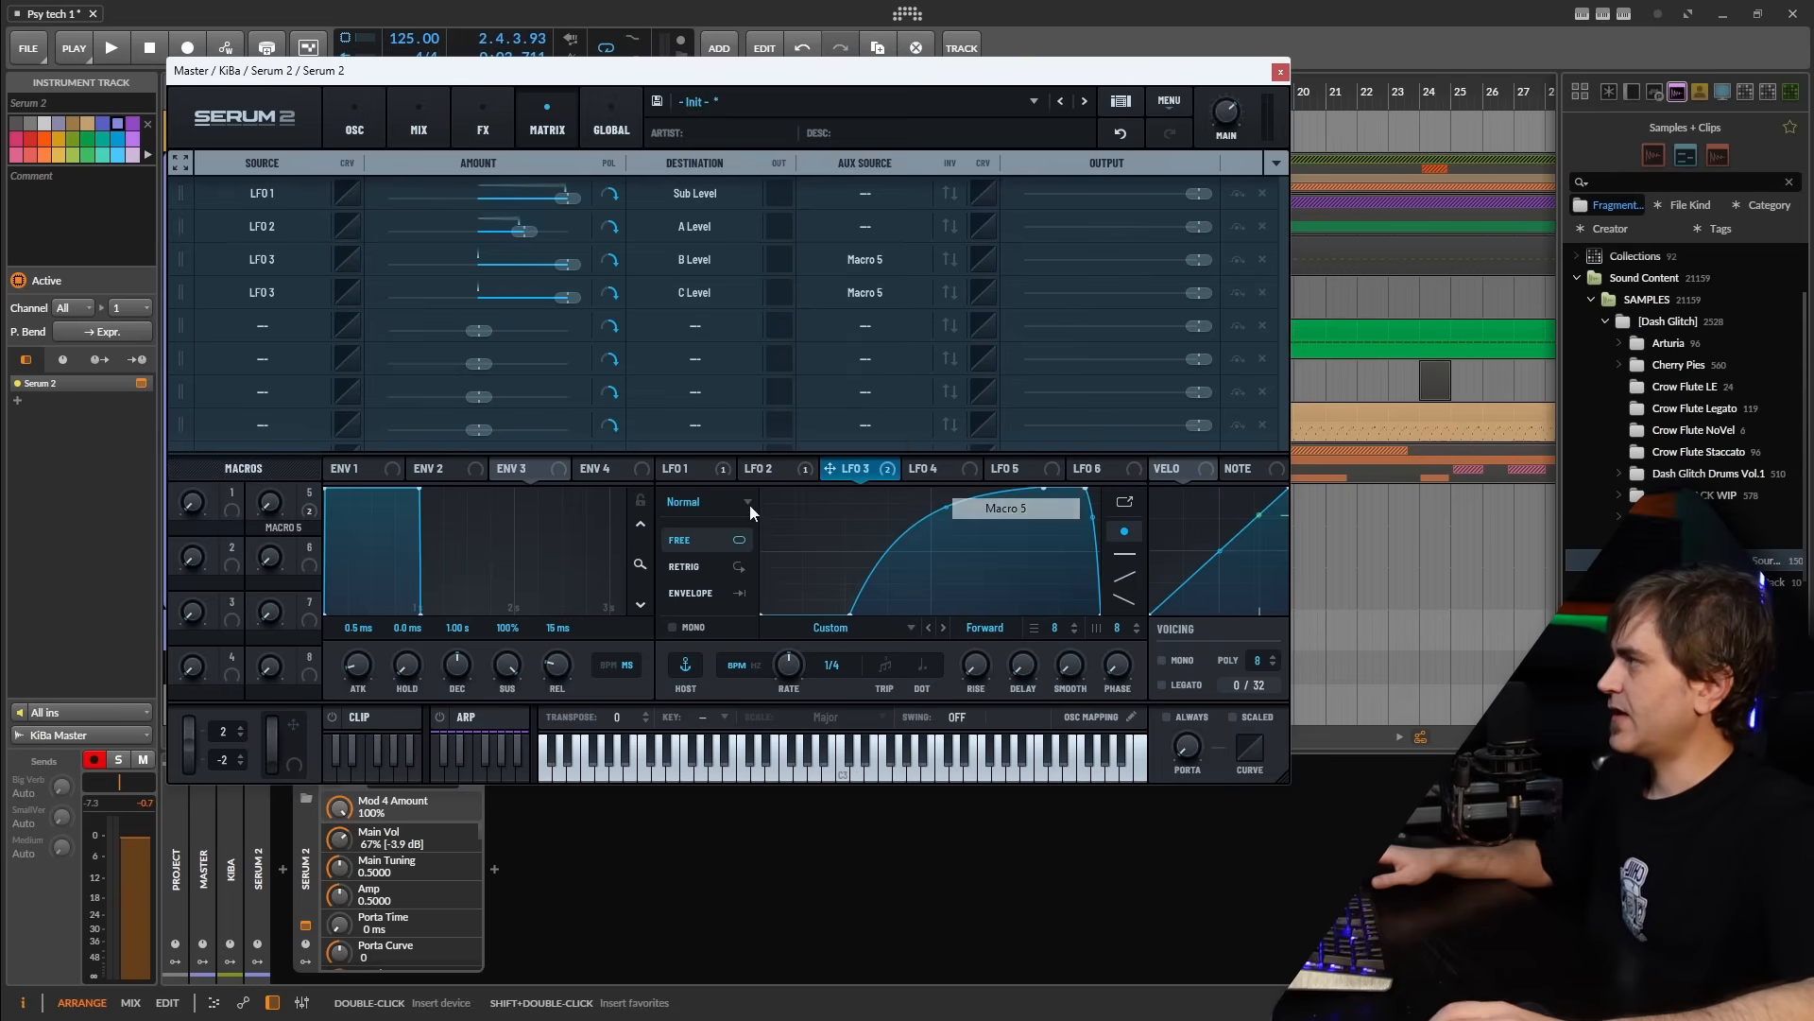
# Set Macro 5 to 16 and bend LFO 3's rising segment downward into a concave curve
pyautogui.moveTo(278, 508); pyautogui.dragTo(302, 446)
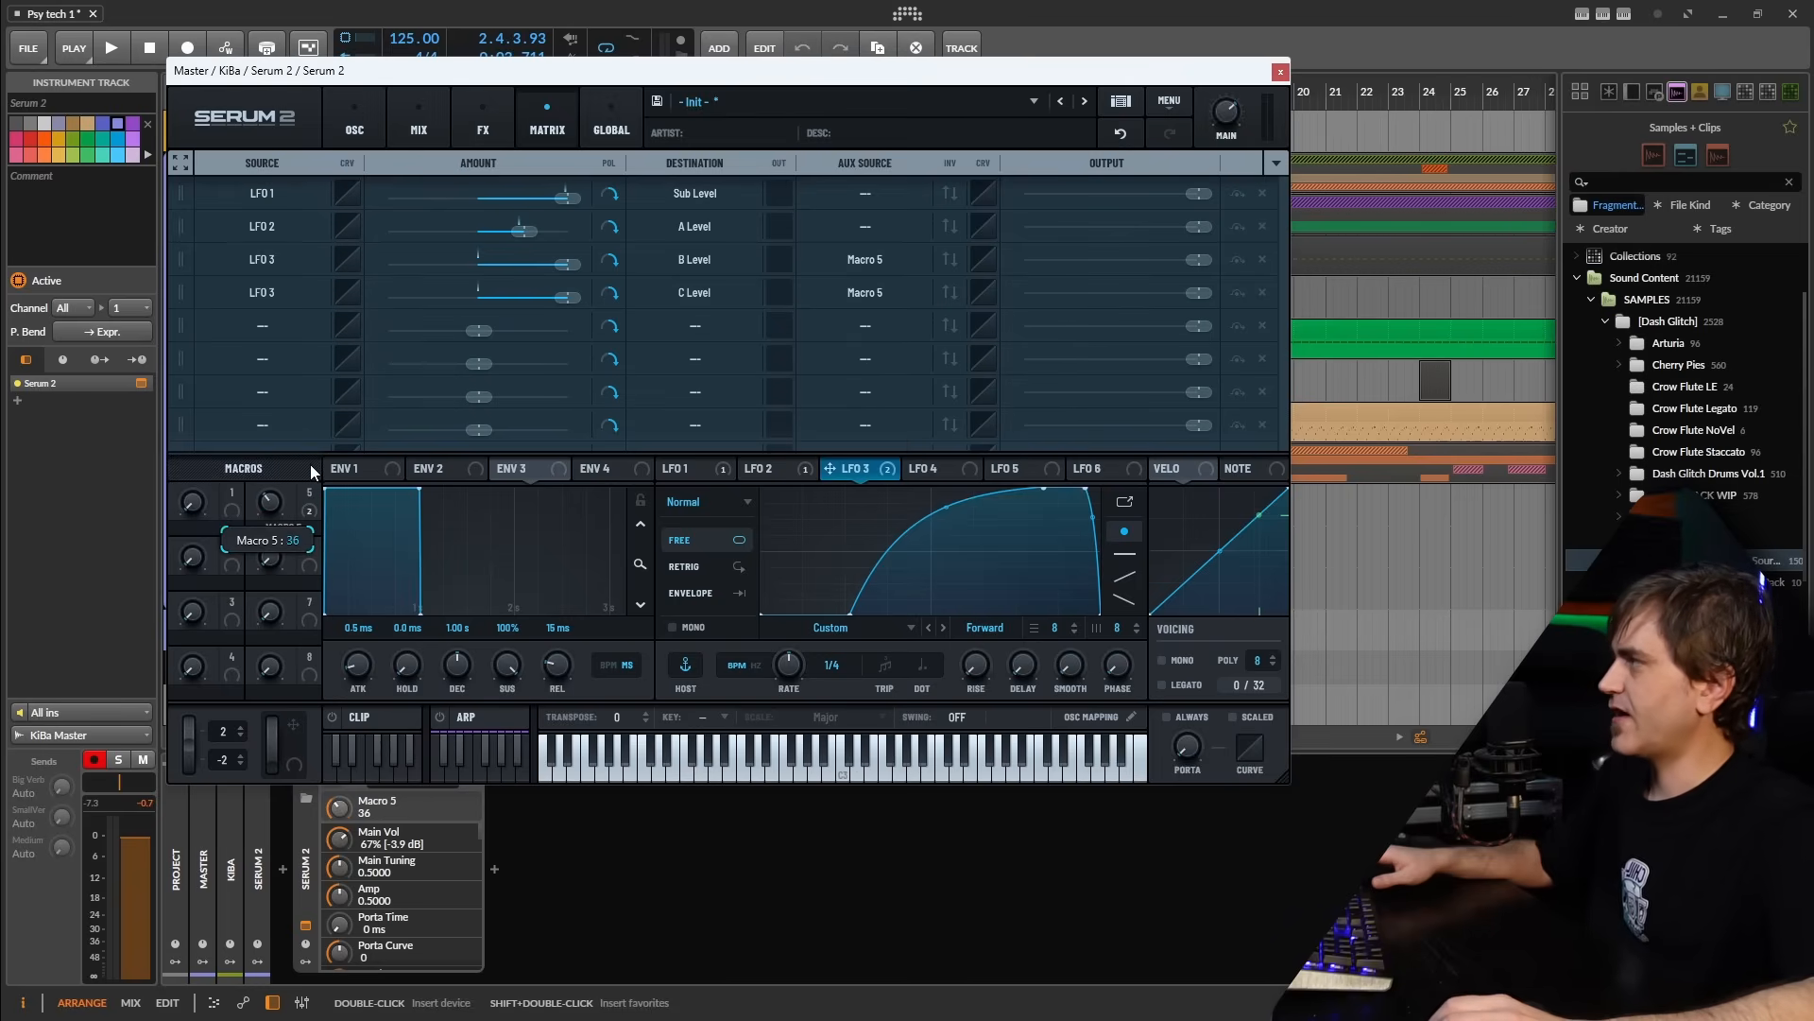
pyautogui.click(355, 124)
pyautogui.moveTo(285, 504); pyautogui.dragTo(287, 484)
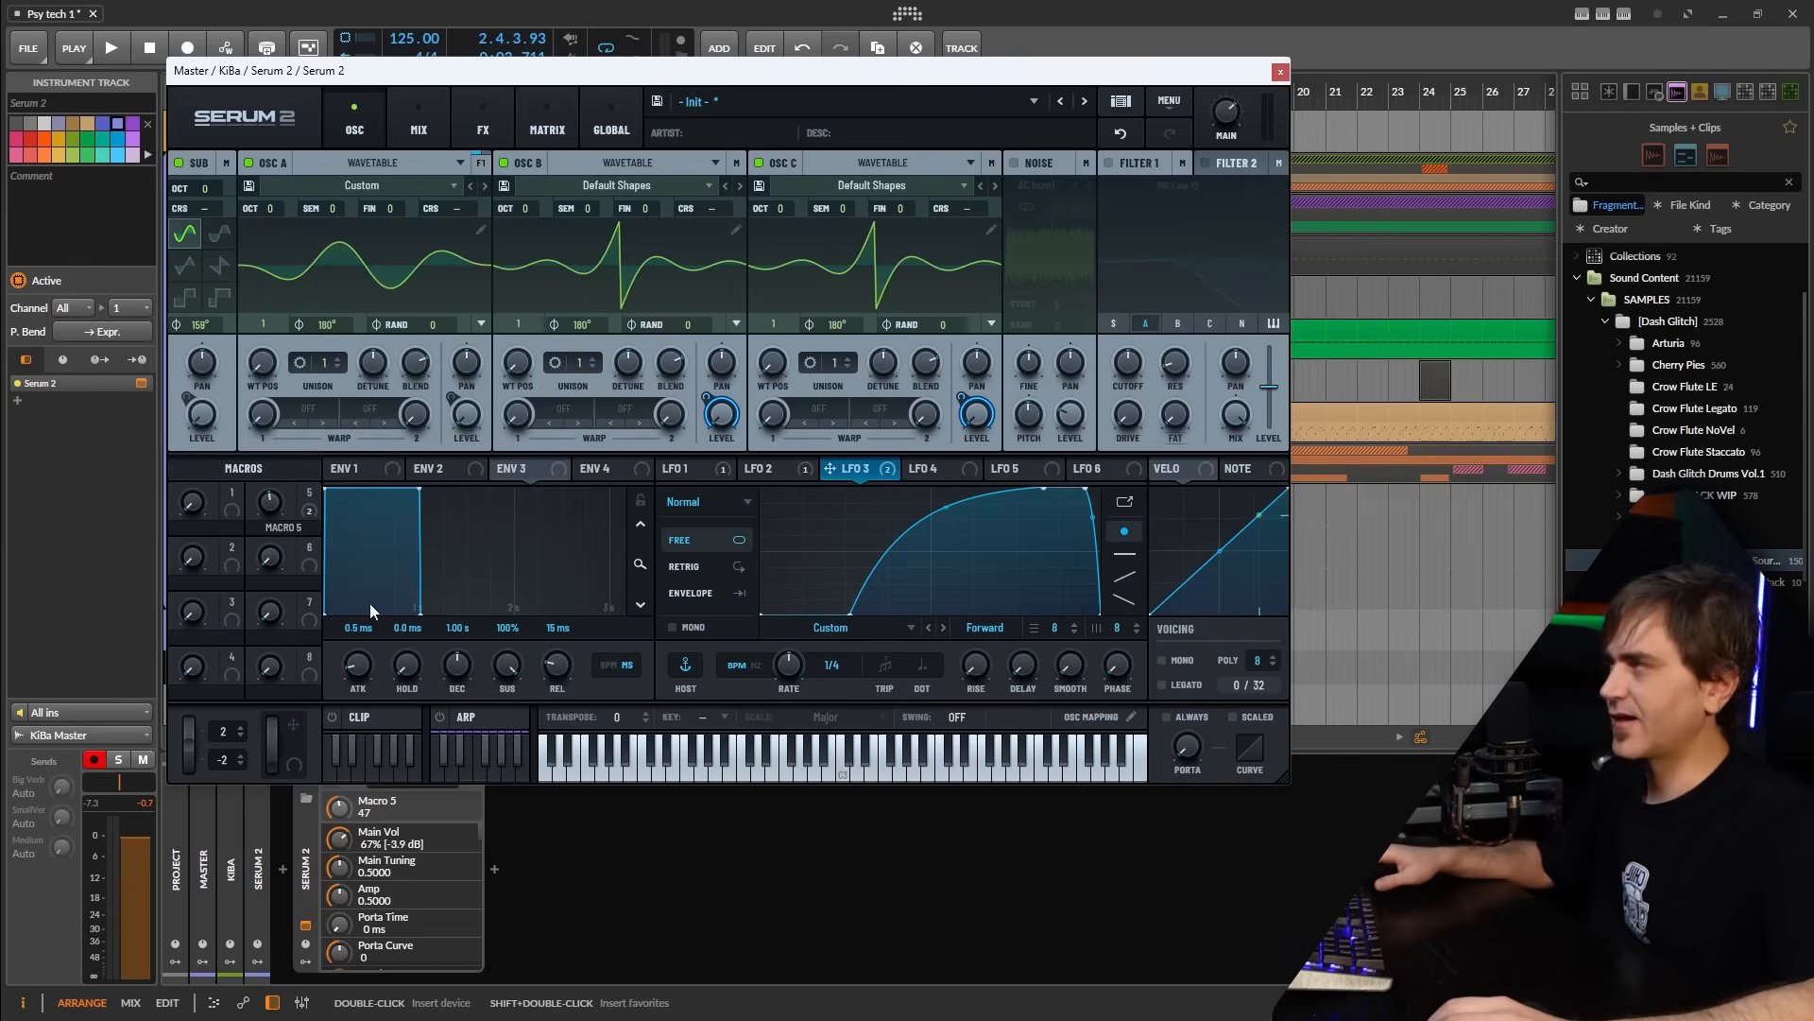
pyautogui.scroll(2, 281, 497)
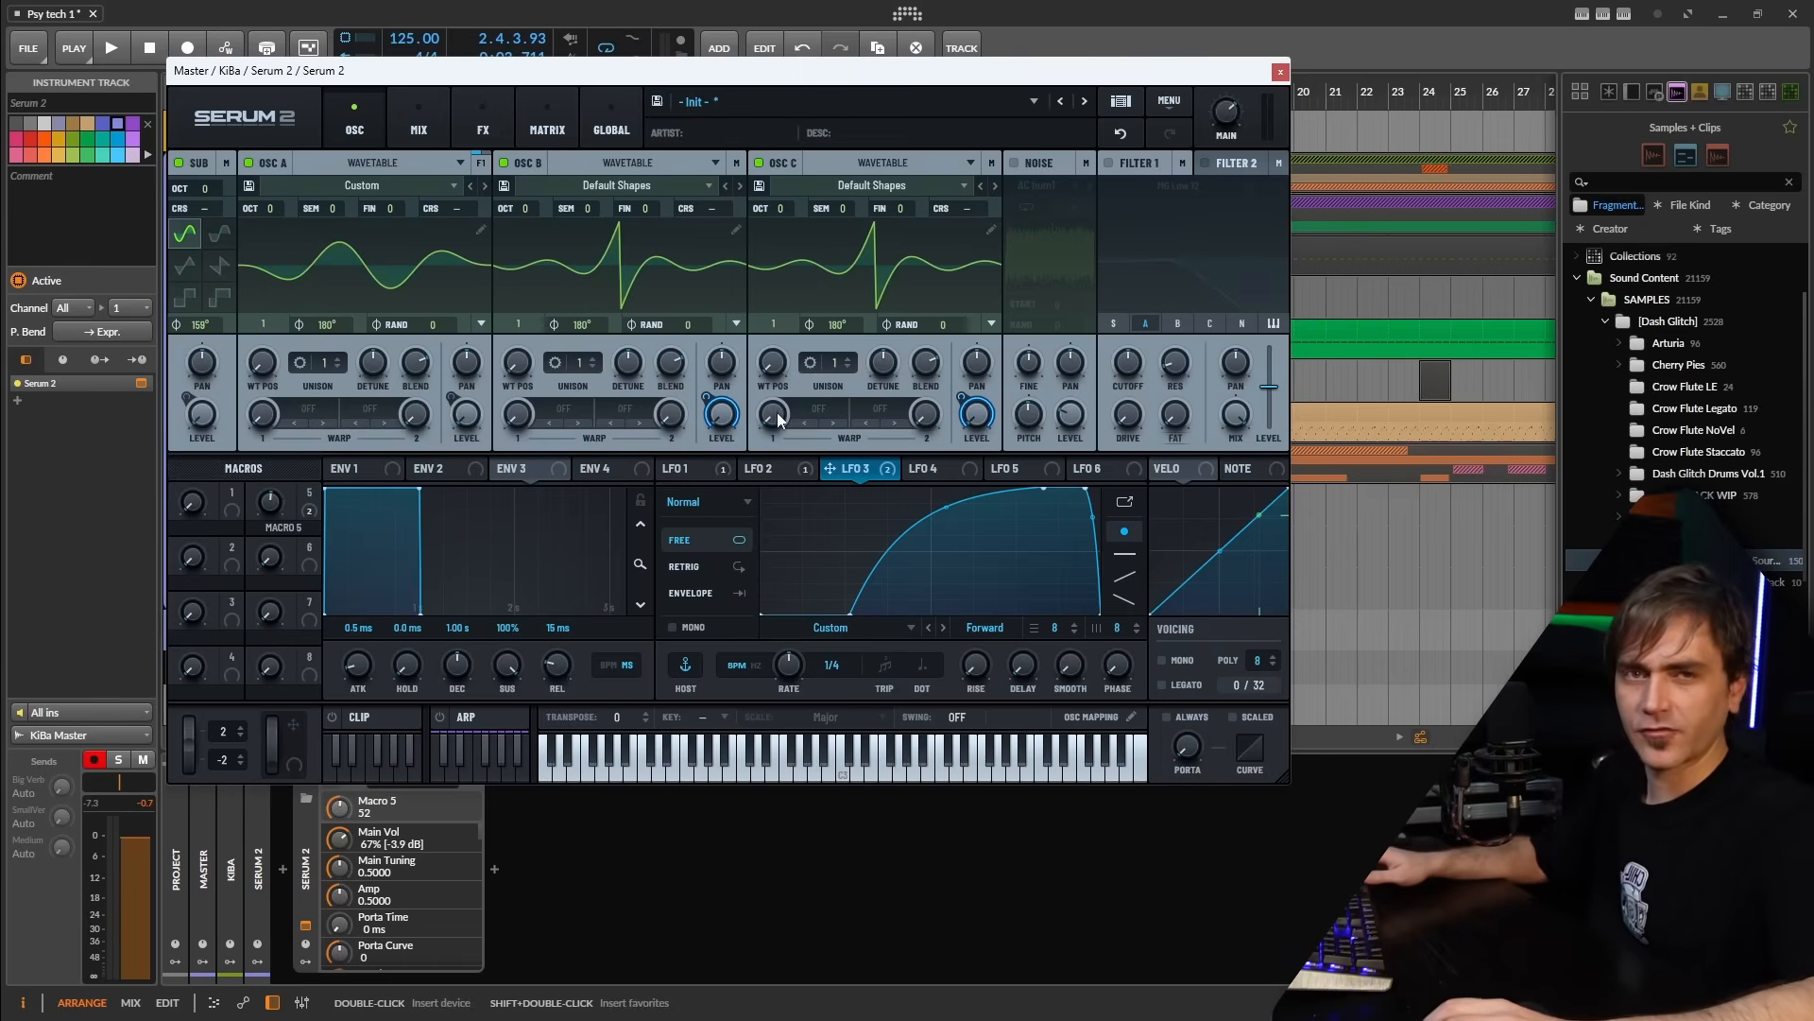
pyautogui.scroll(-10, 272, 504)
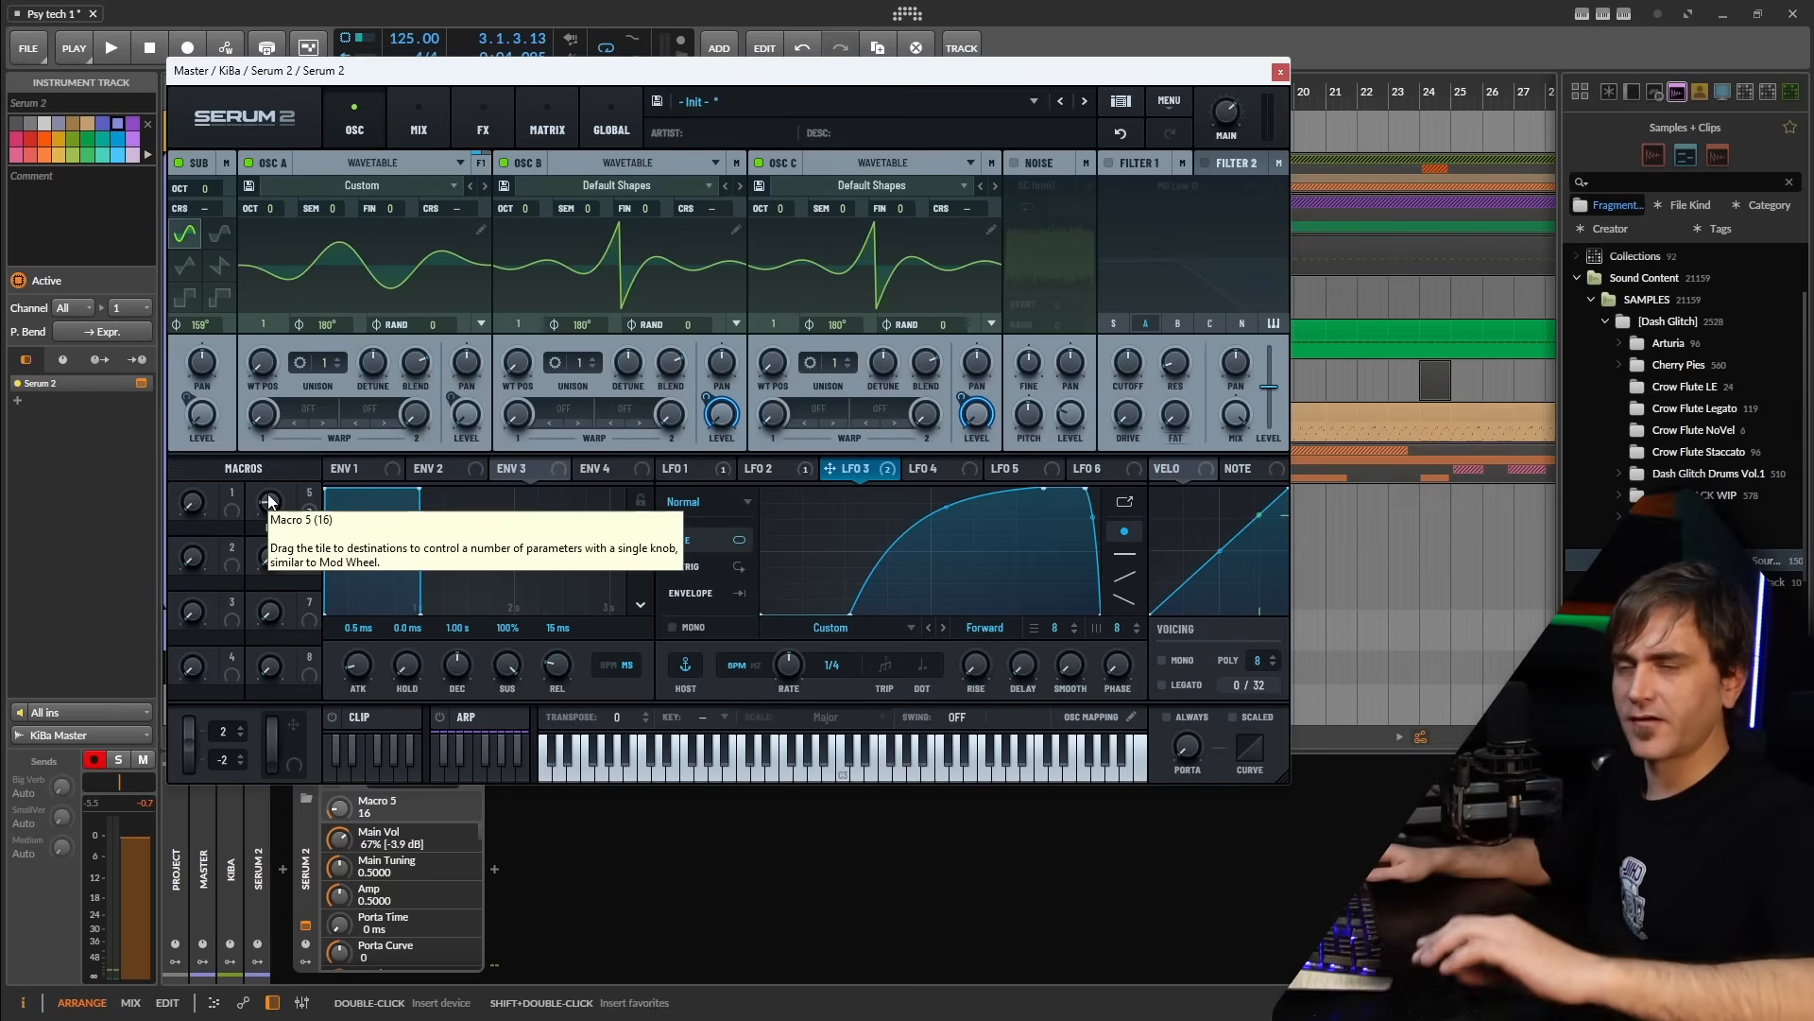
pyautogui.moveTo(947, 510); pyautogui.dragTo(943, 548)
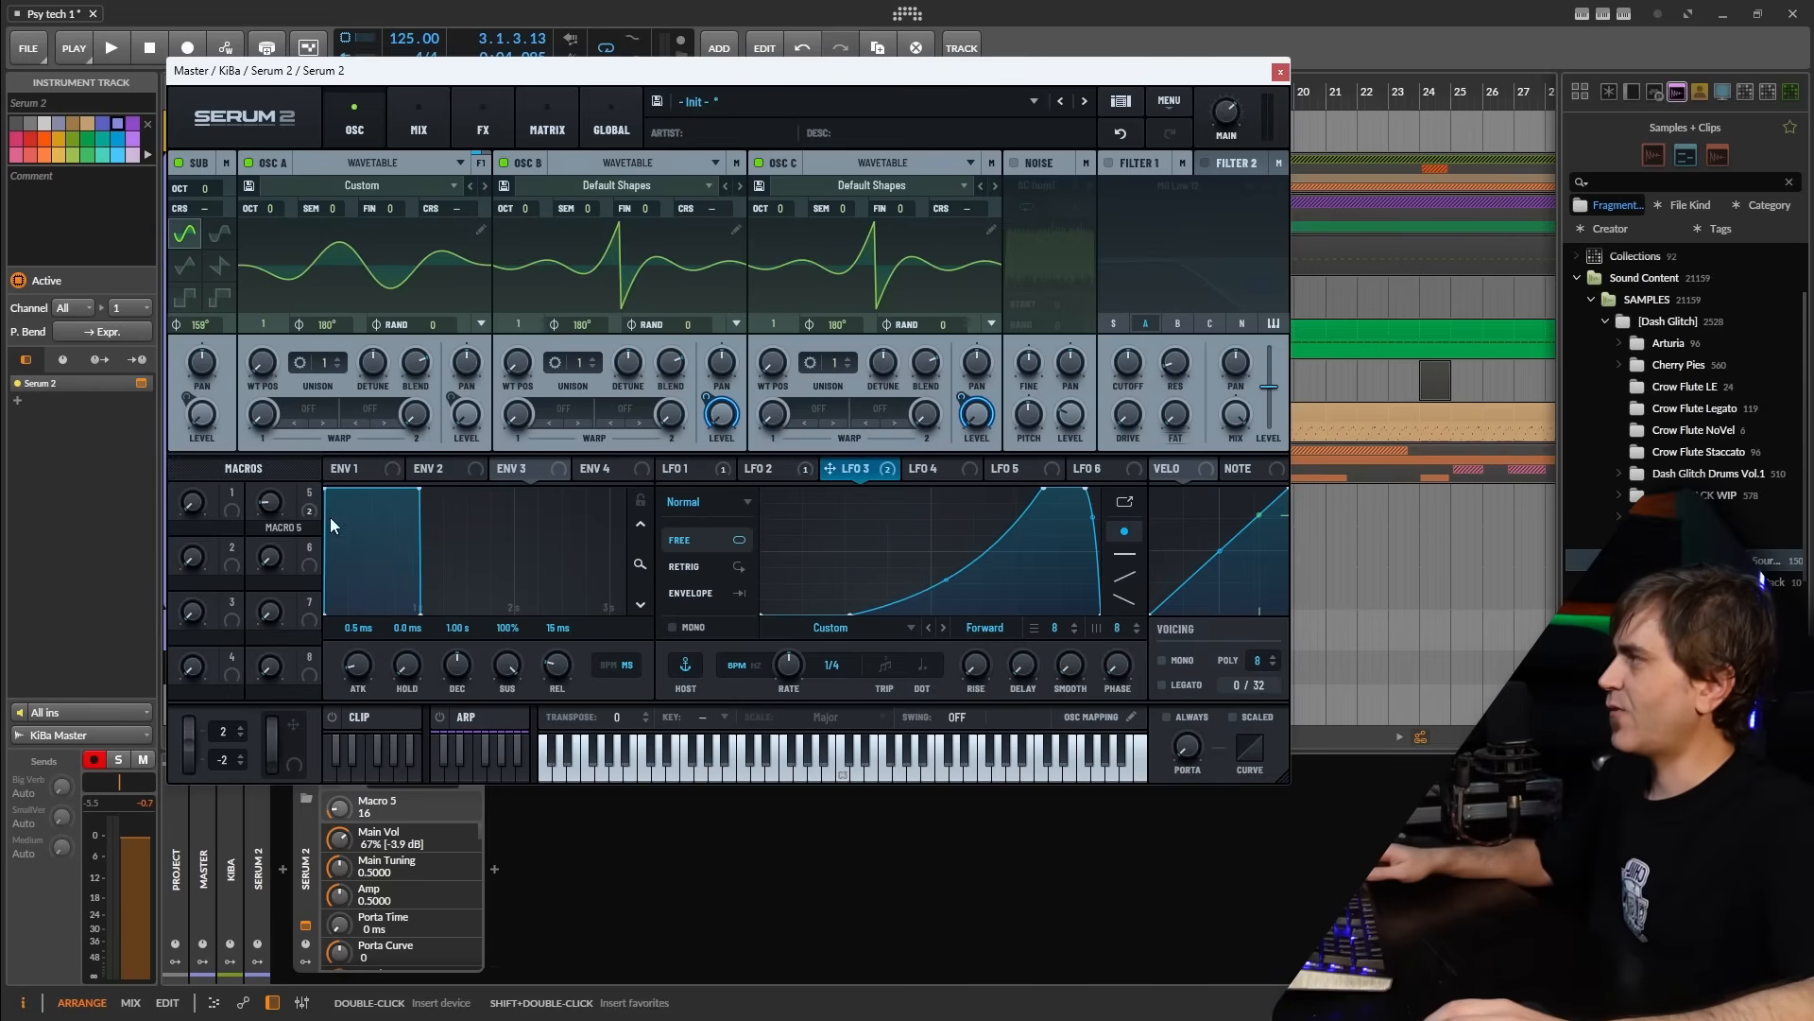
pyautogui.rightClick(269, 503)
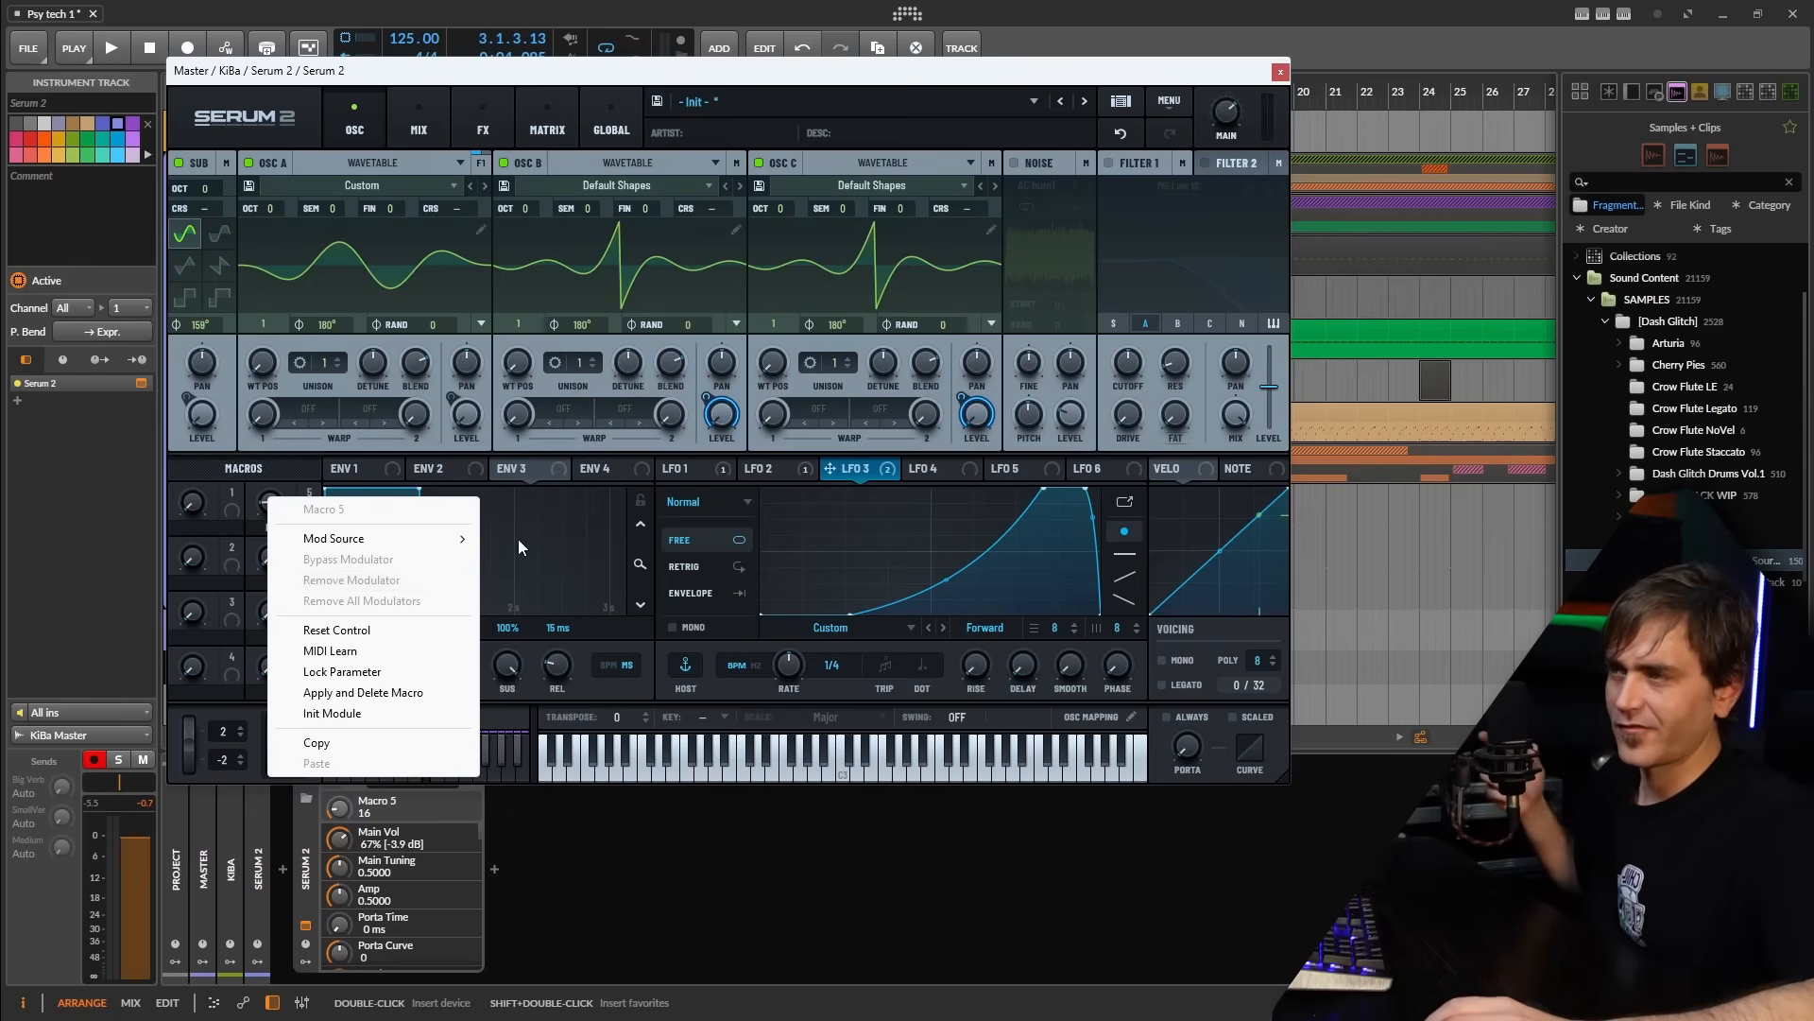
pyautogui.click(281, 474)
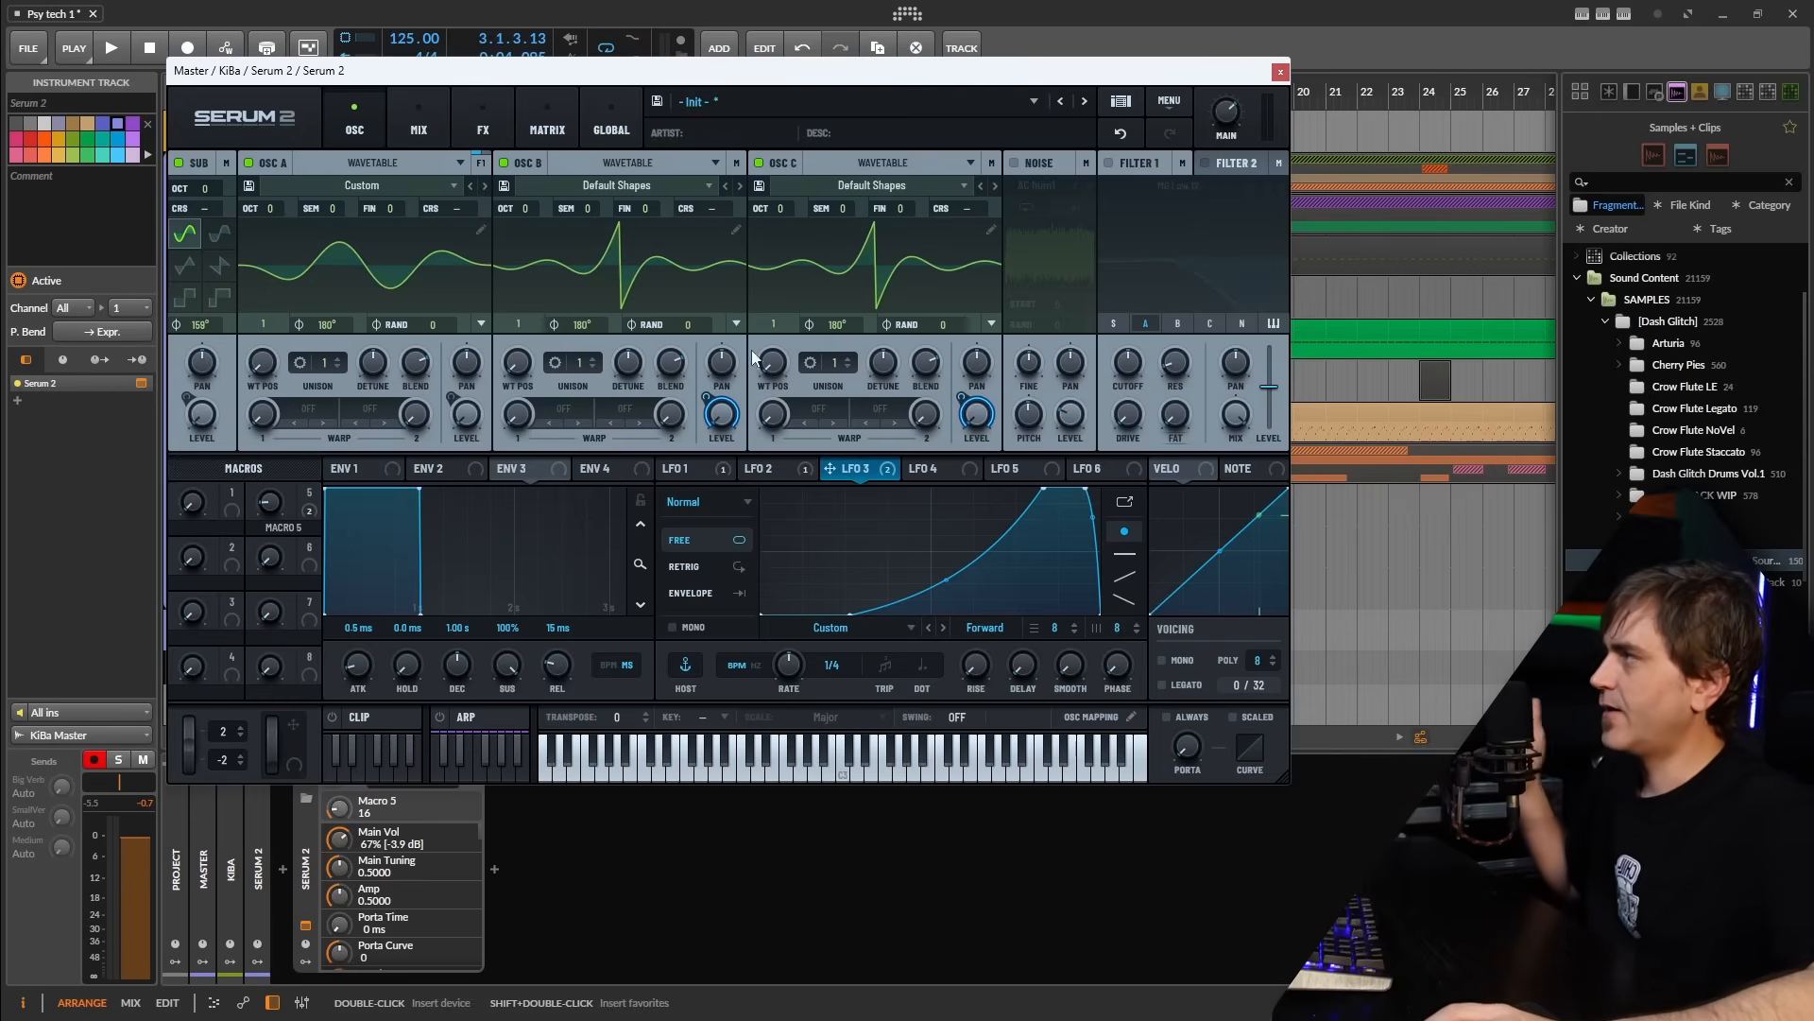
# Set the first warp of OSC B and OSC C to Odd/Even, with OSC C's warp amount at 100
pyautogui.click(570, 408)
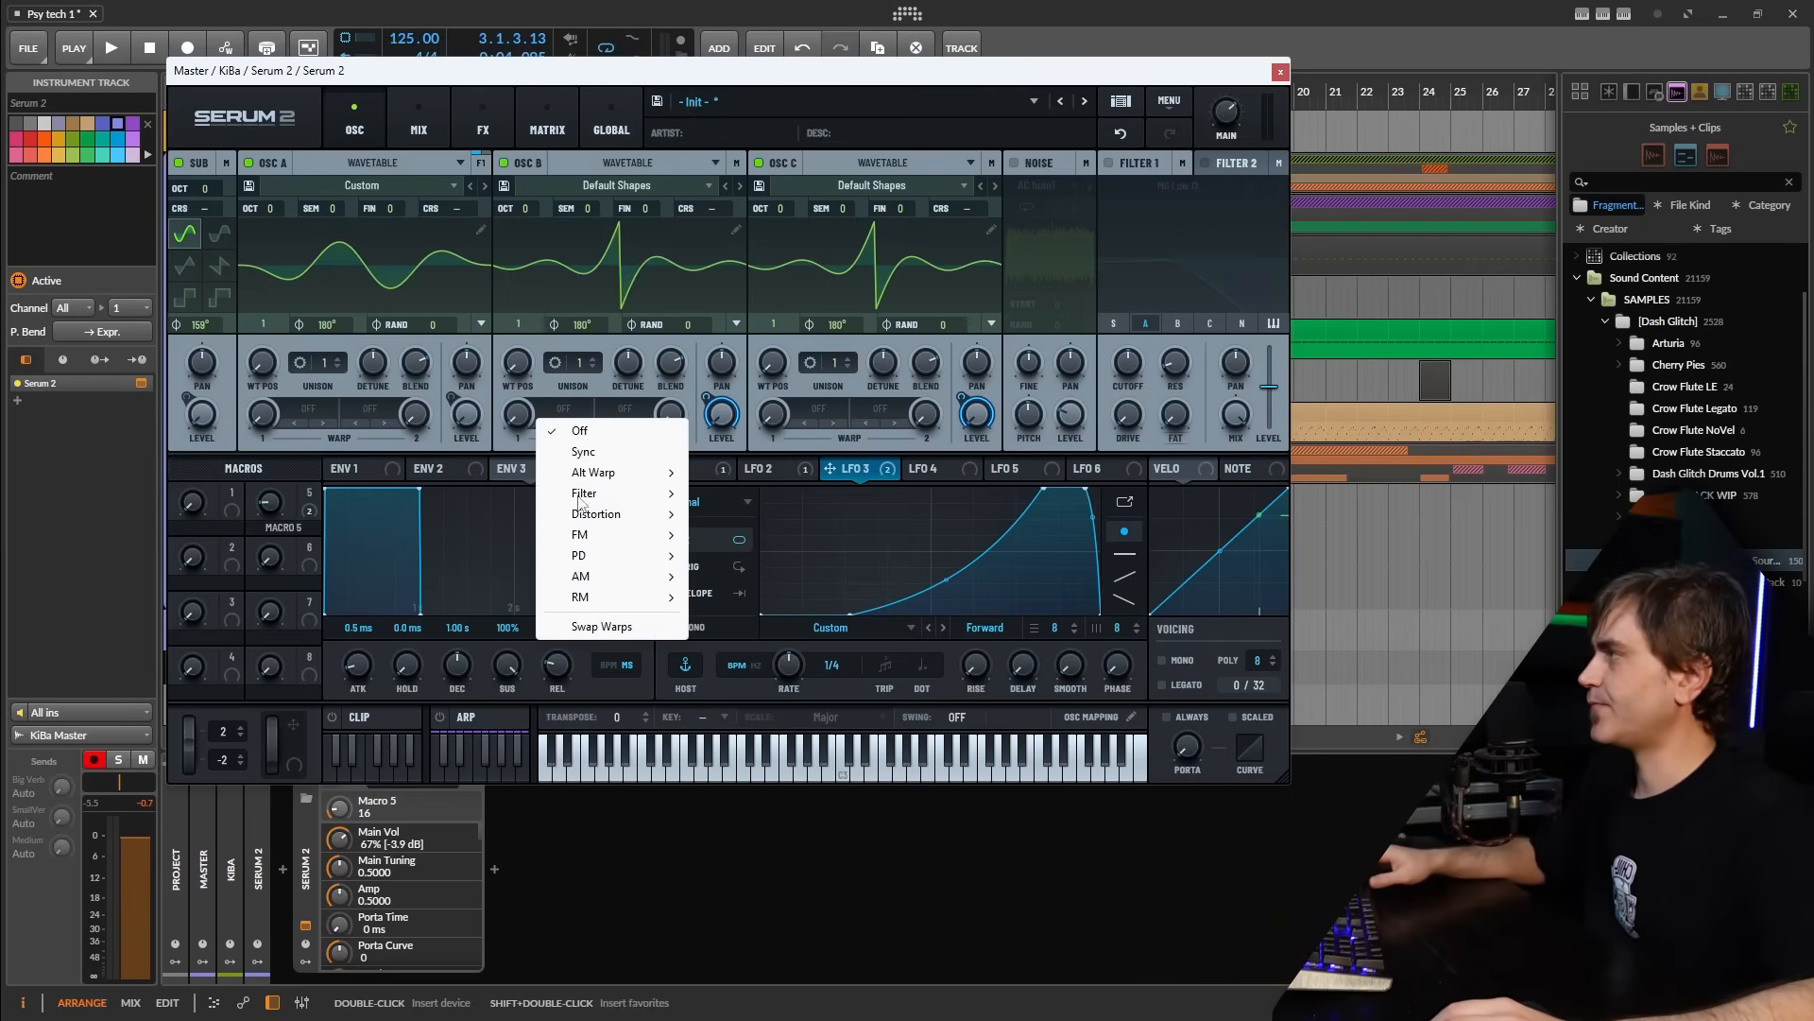
pyautogui.moveTo(624, 472)
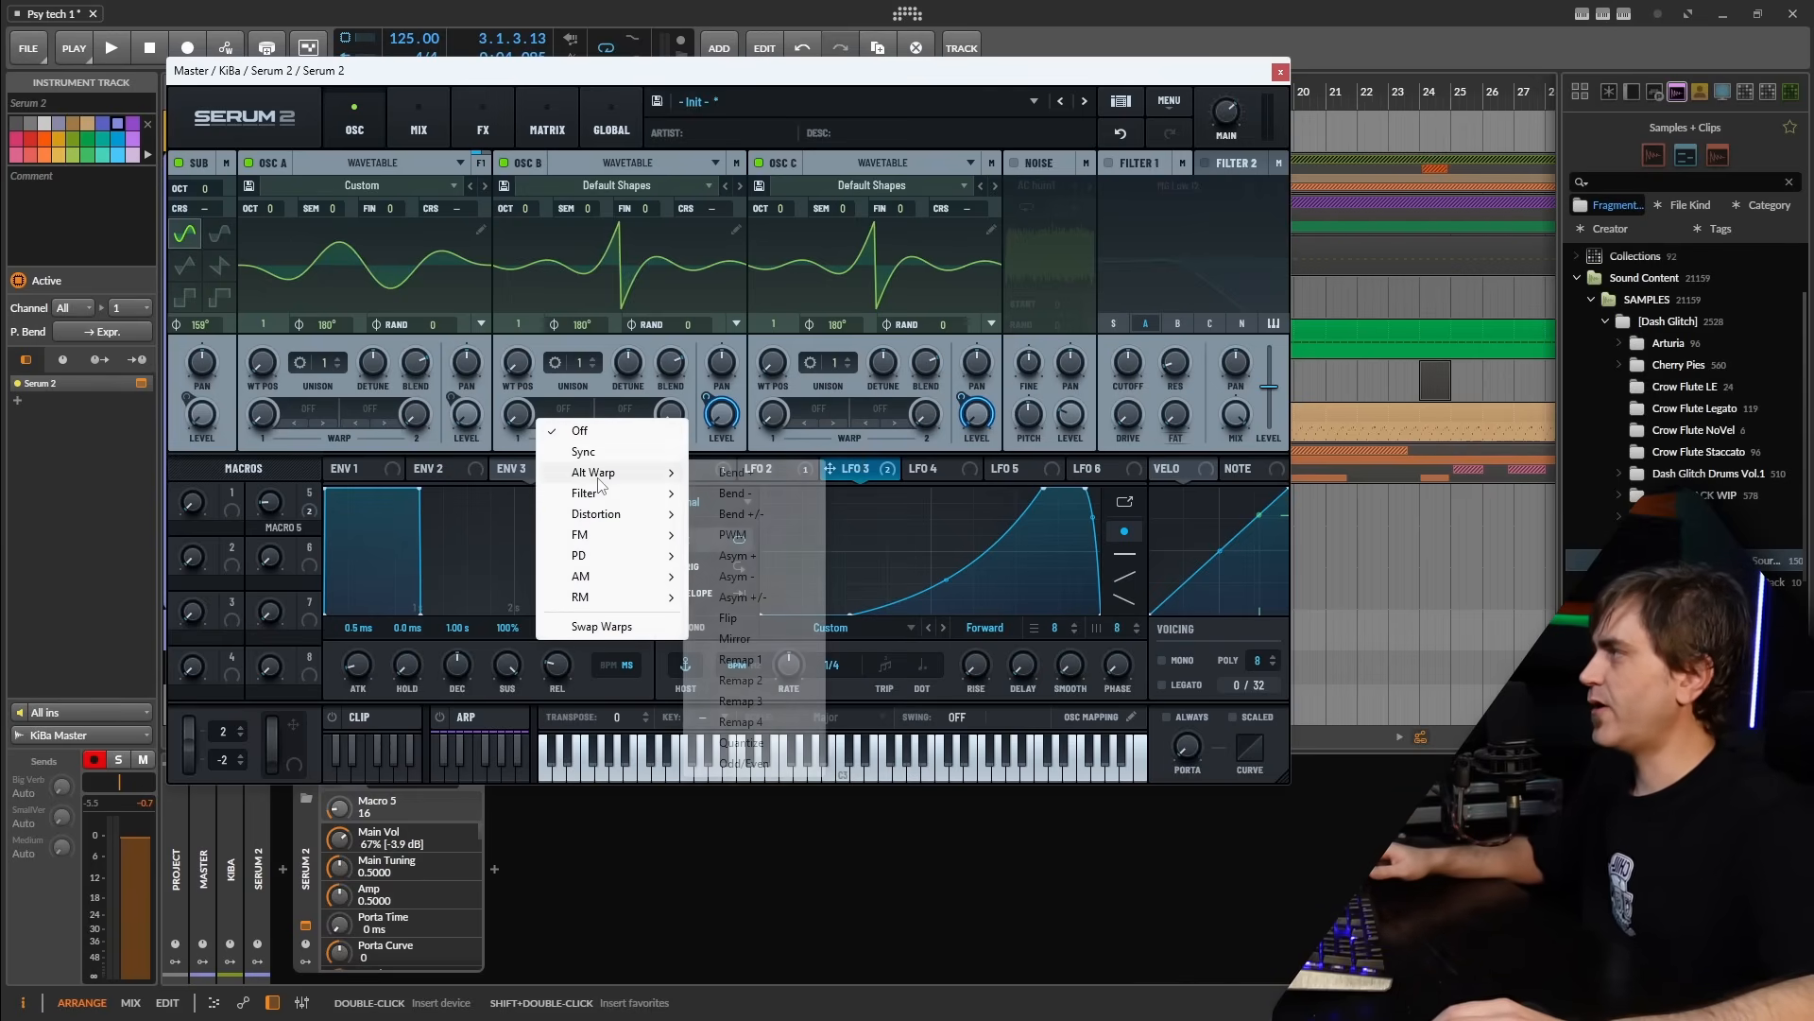
pyautogui.click(743, 762)
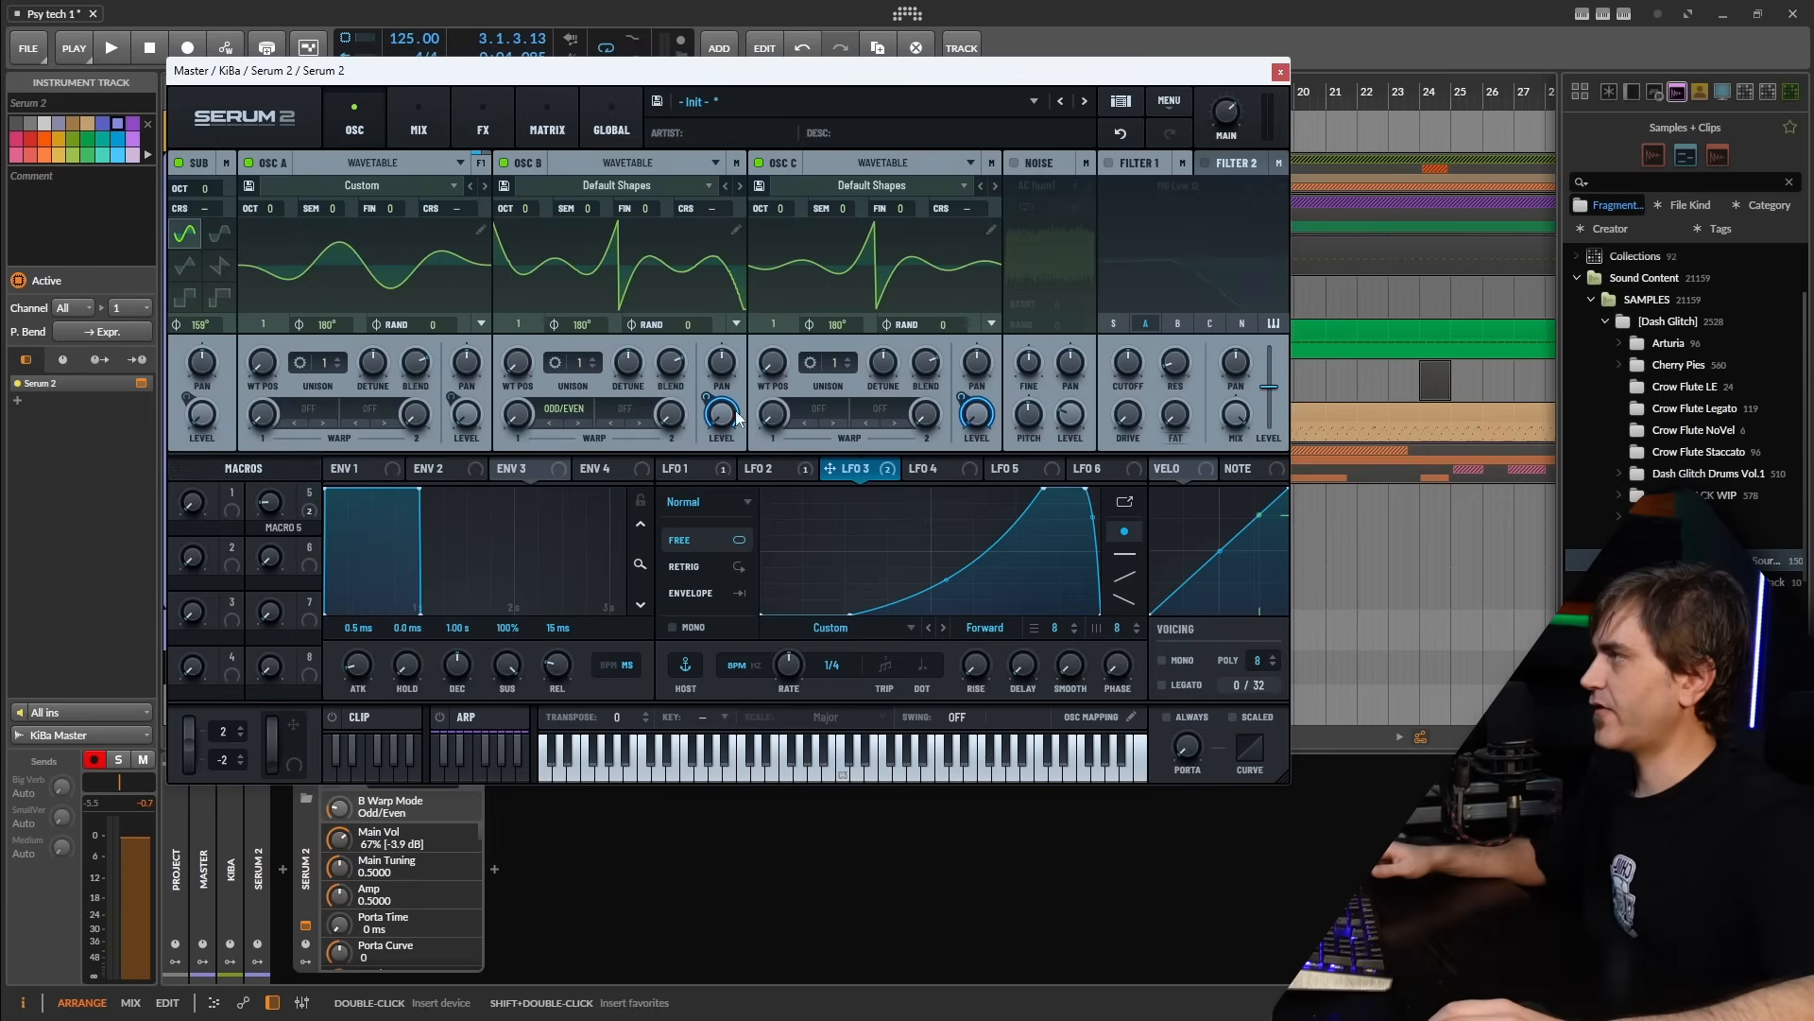
pyautogui.click(819, 401)
pyautogui.moveTo(848, 473)
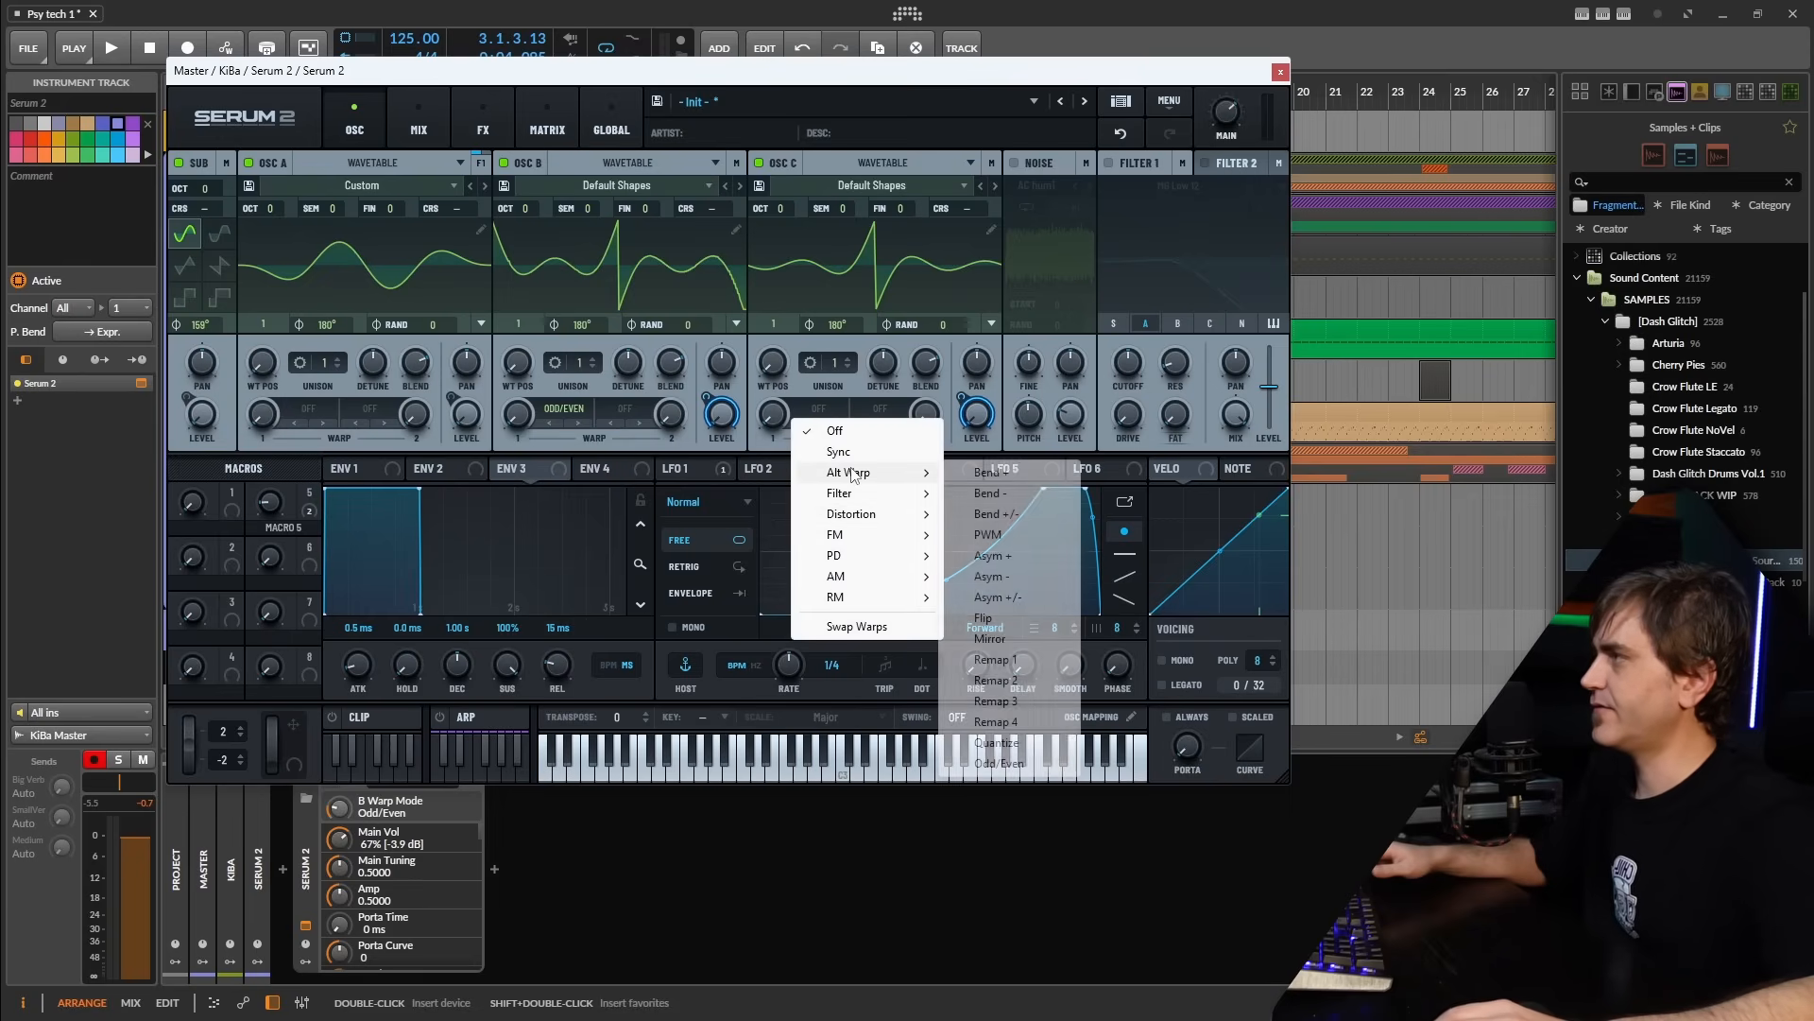
pyautogui.click(1003, 771)
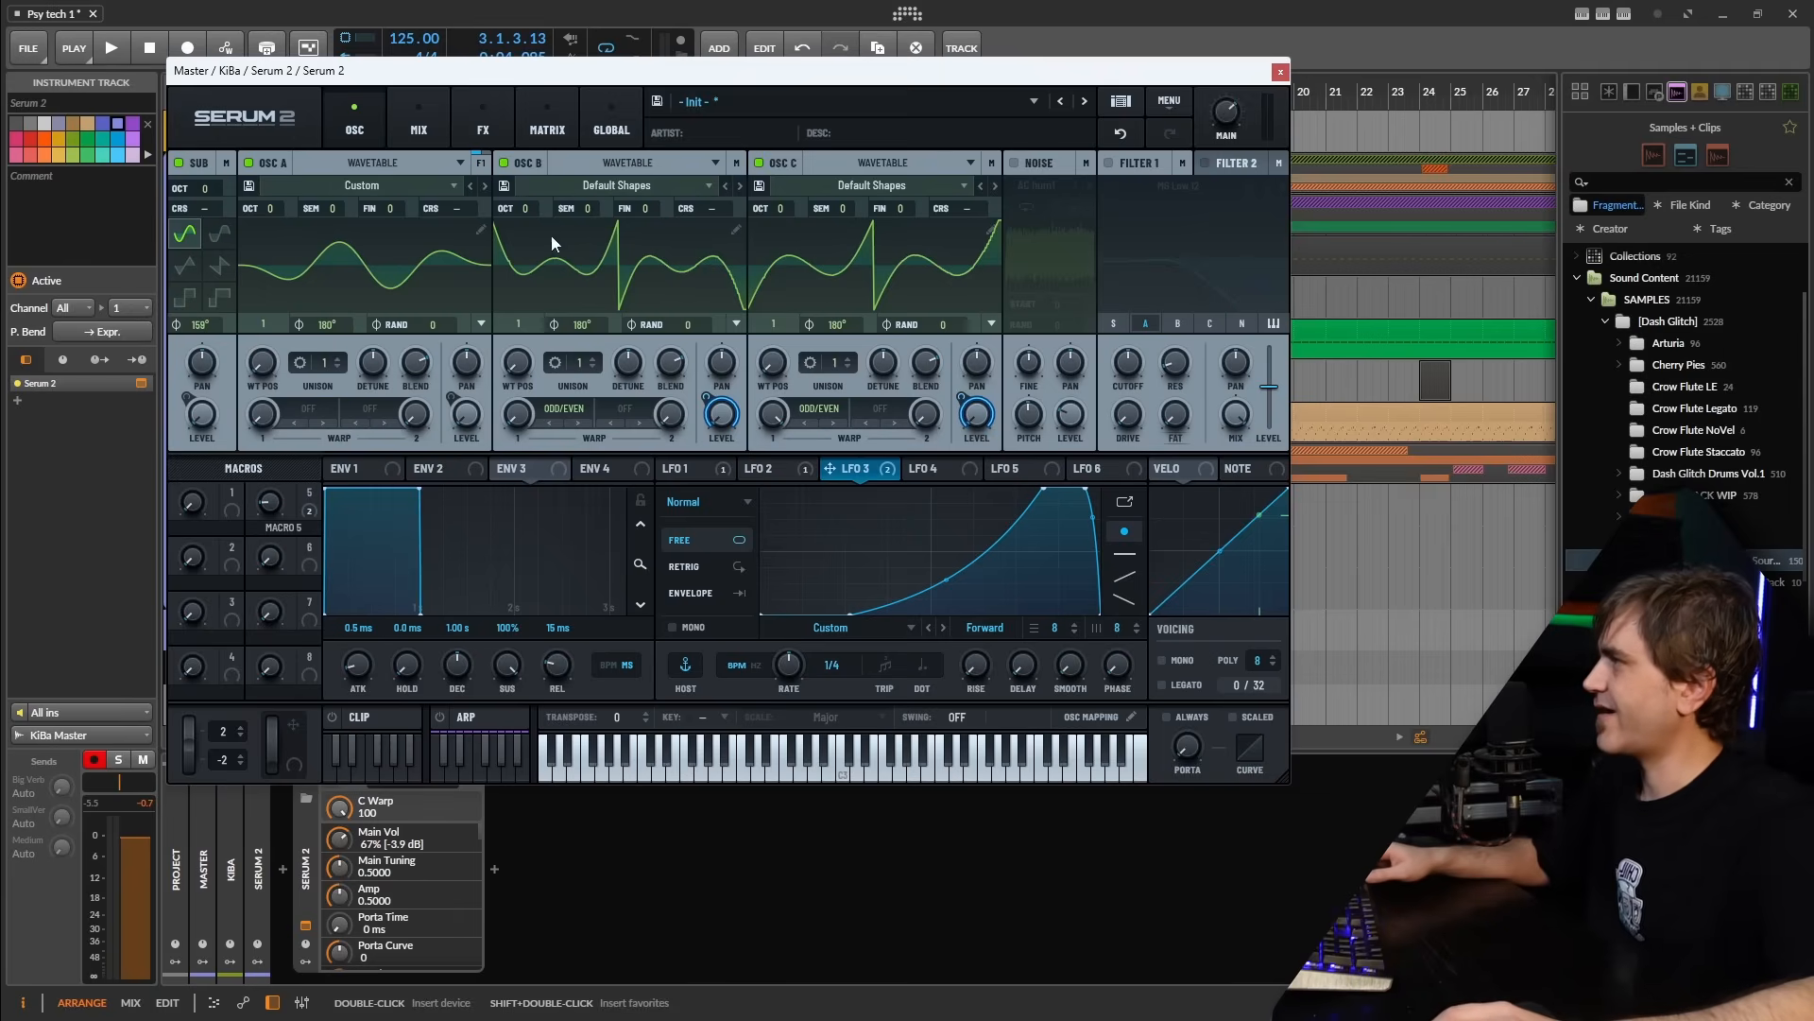
# During playback, shift LFO 3's rising segment slightly to the right and set LFO 2's modulation amount on OSC A's level to 49%
pyautogui.press('space')
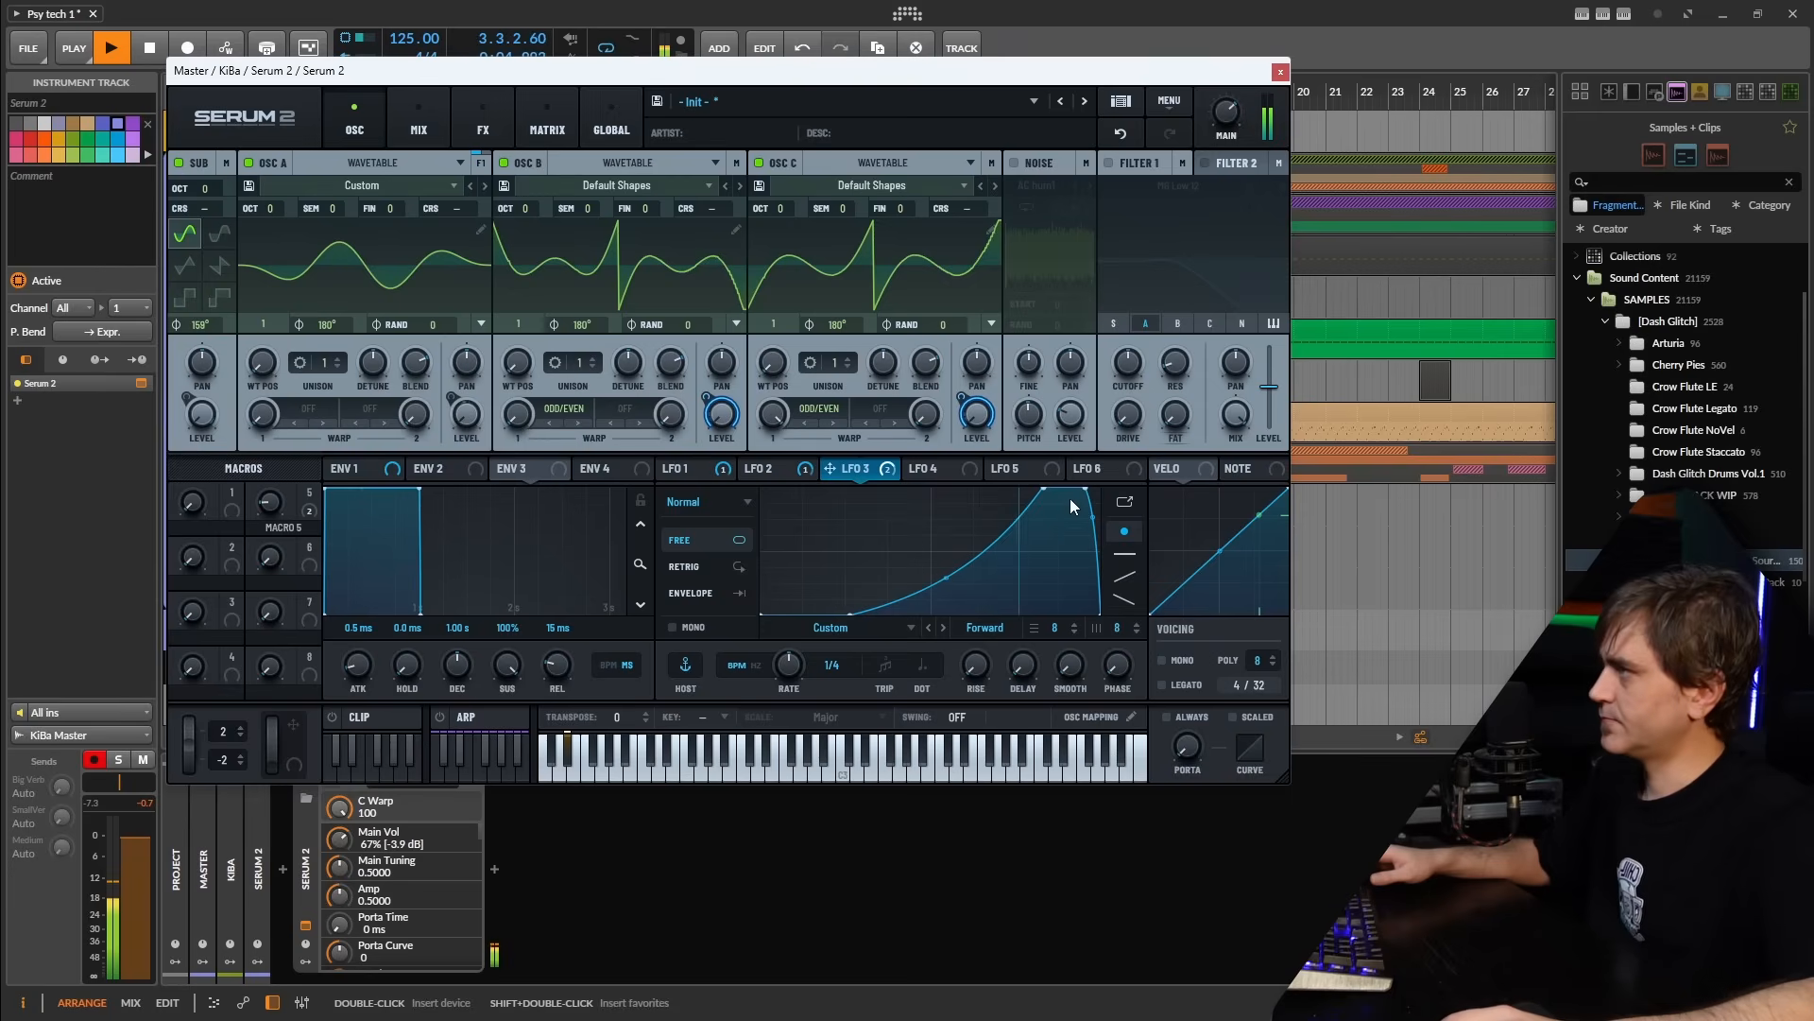
pyautogui.moveTo(946, 578); pyautogui.dragTo(953, 563)
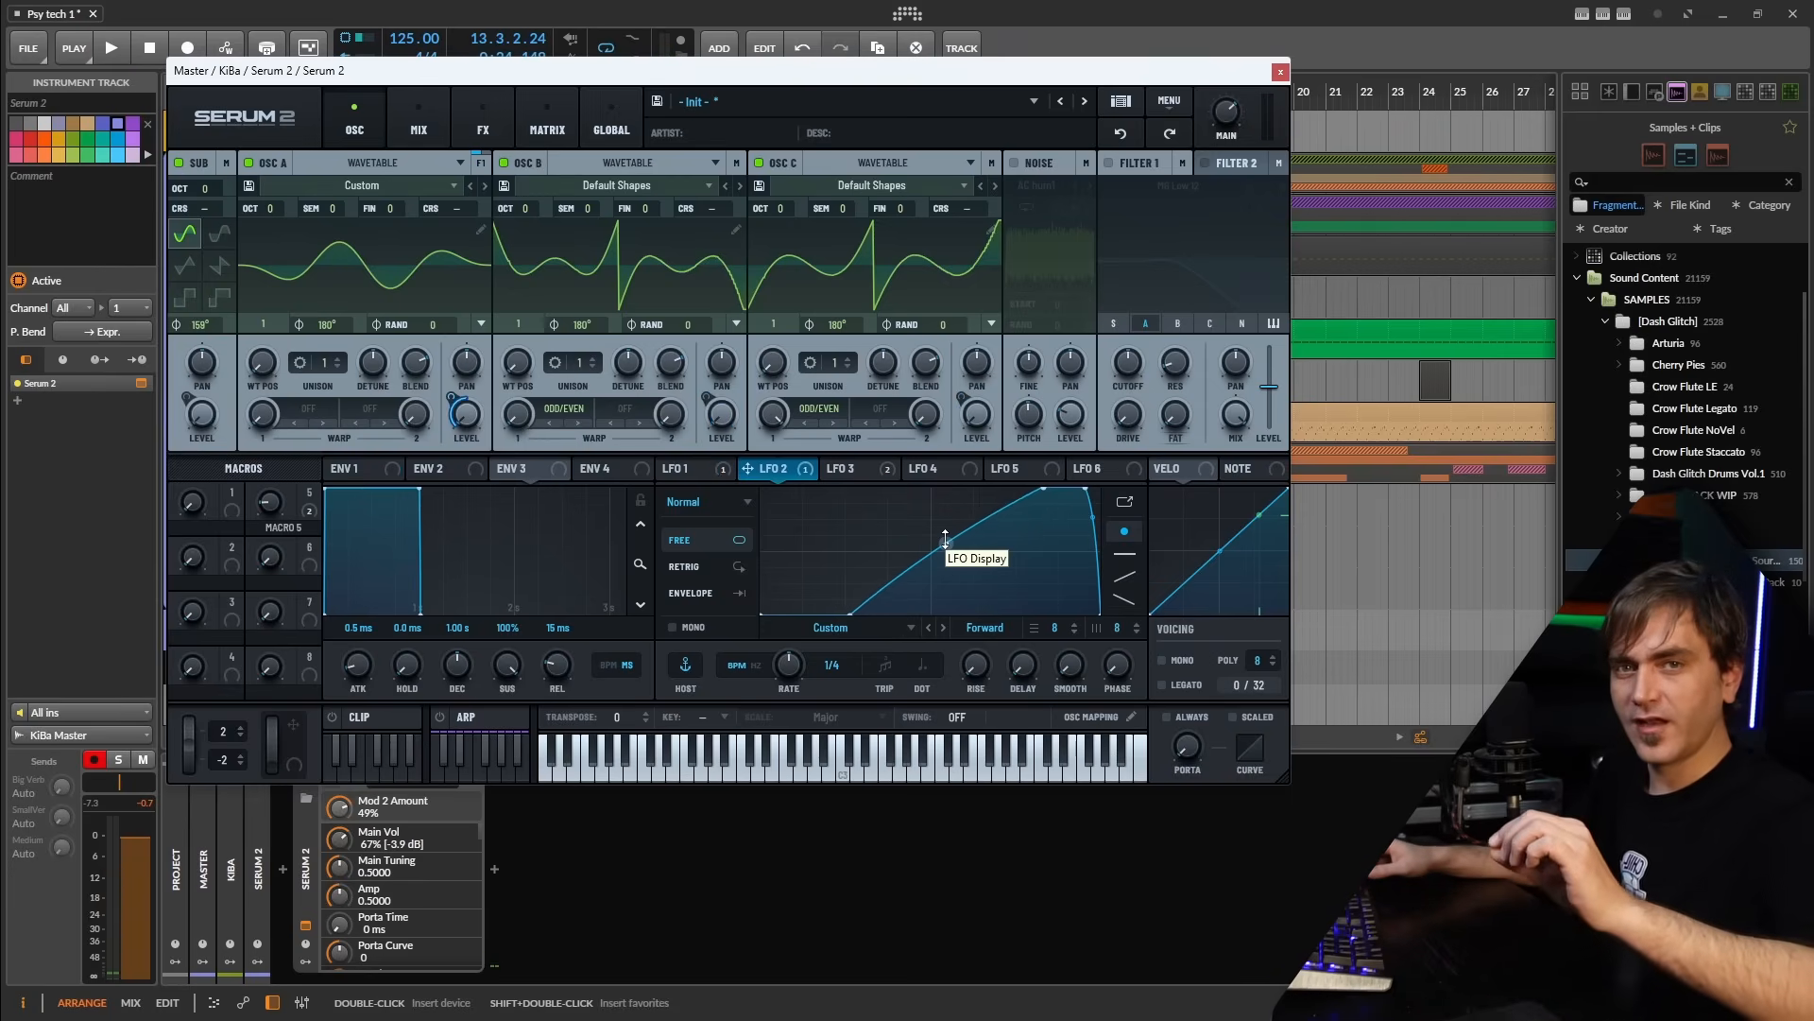
pyautogui.click(832, 468)
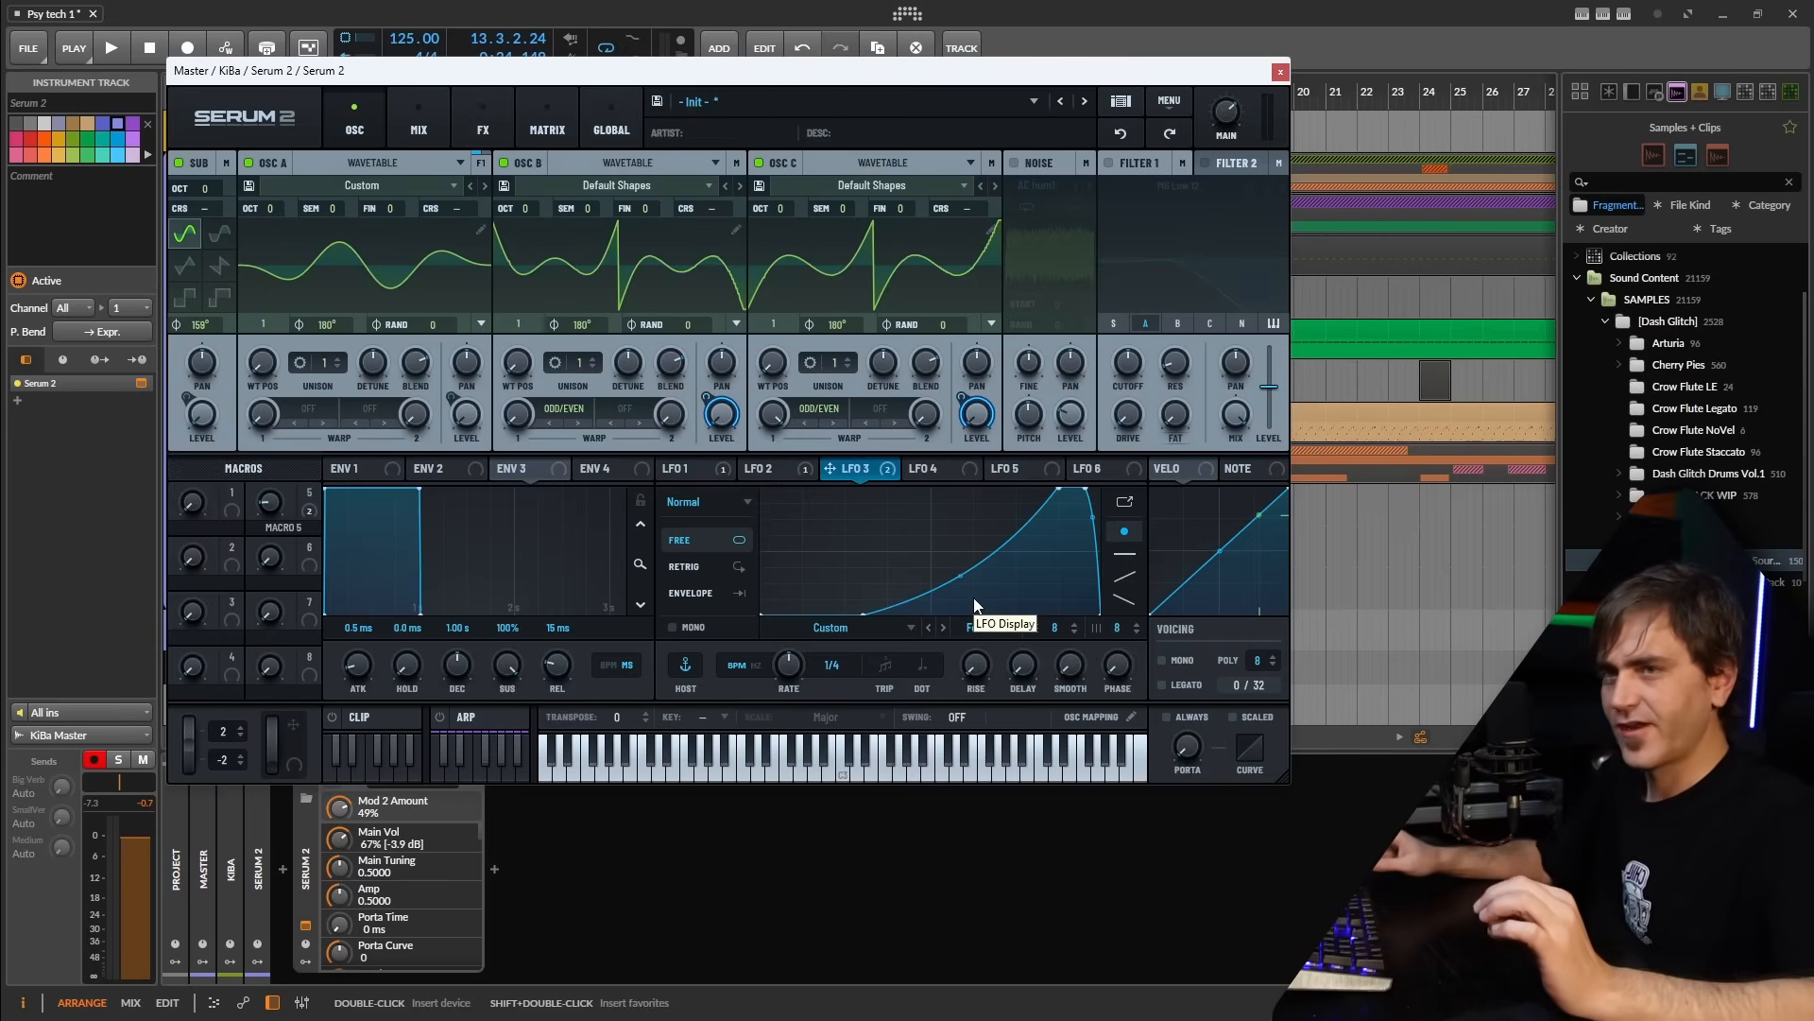
# Play the bass with the OSC B and OSC C layers and set Macro 5 to 13
pyautogui.press('space')
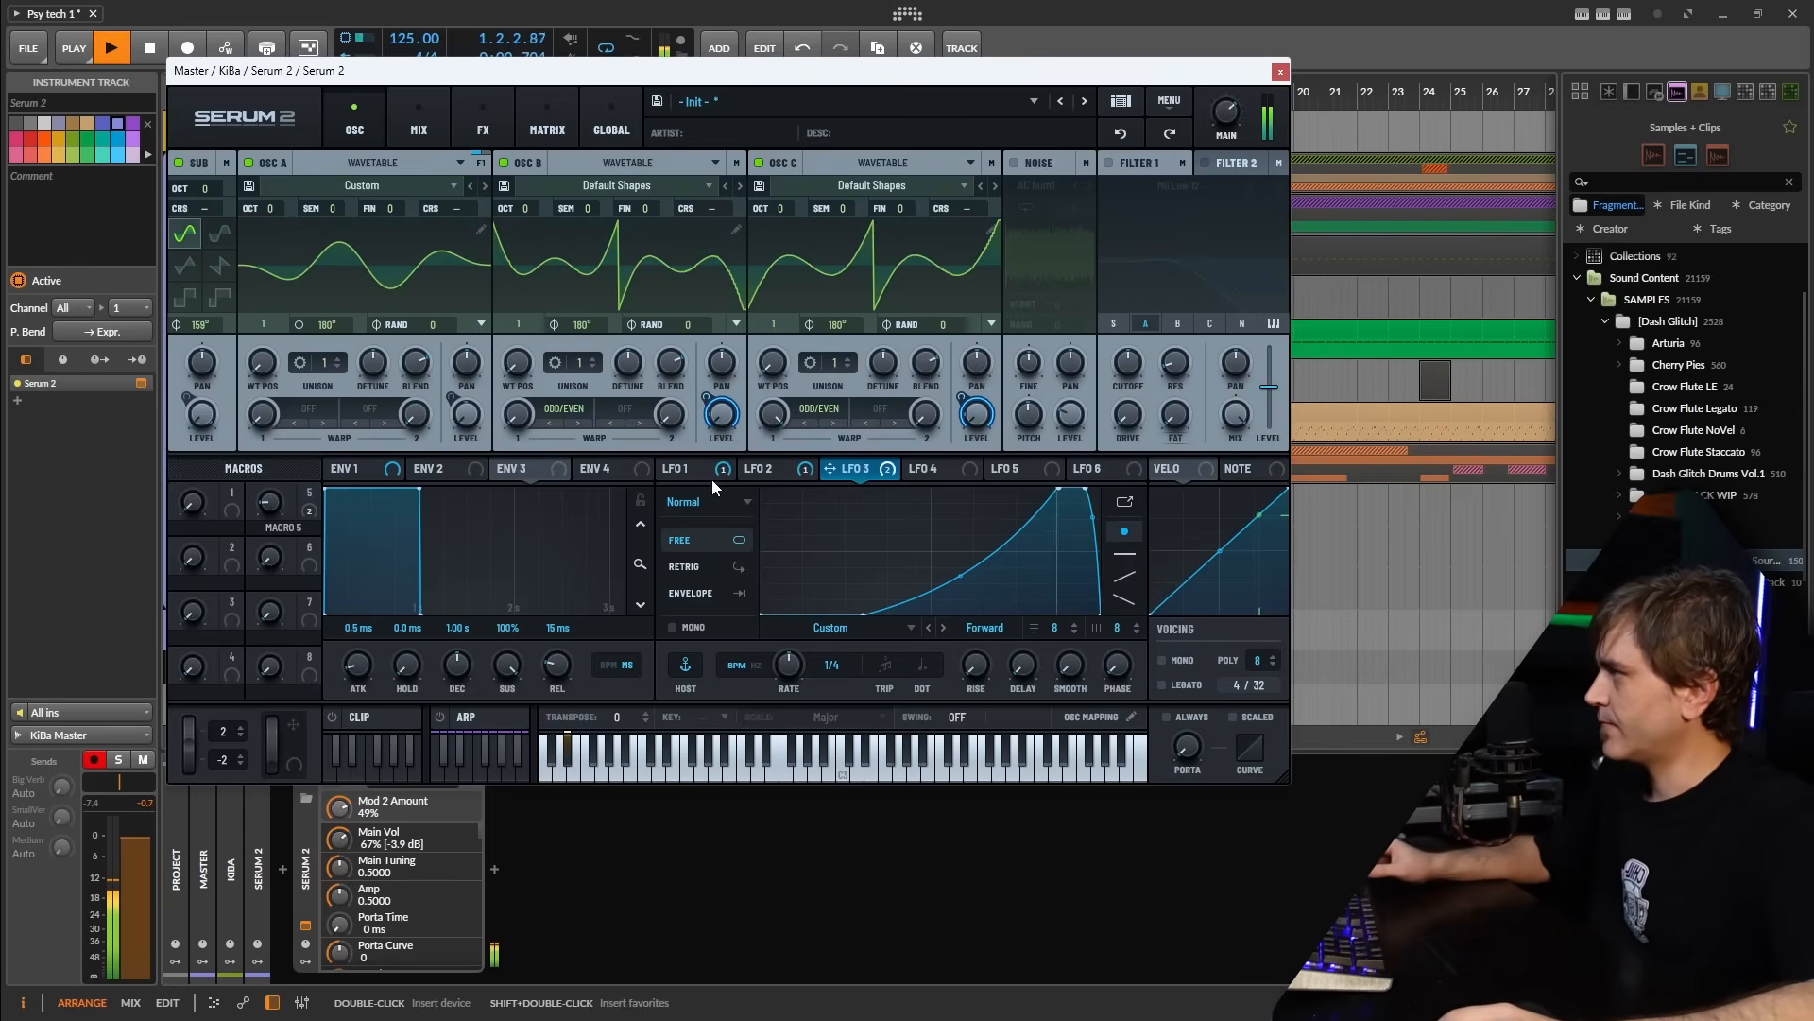
pyautogui.click(273, 506)
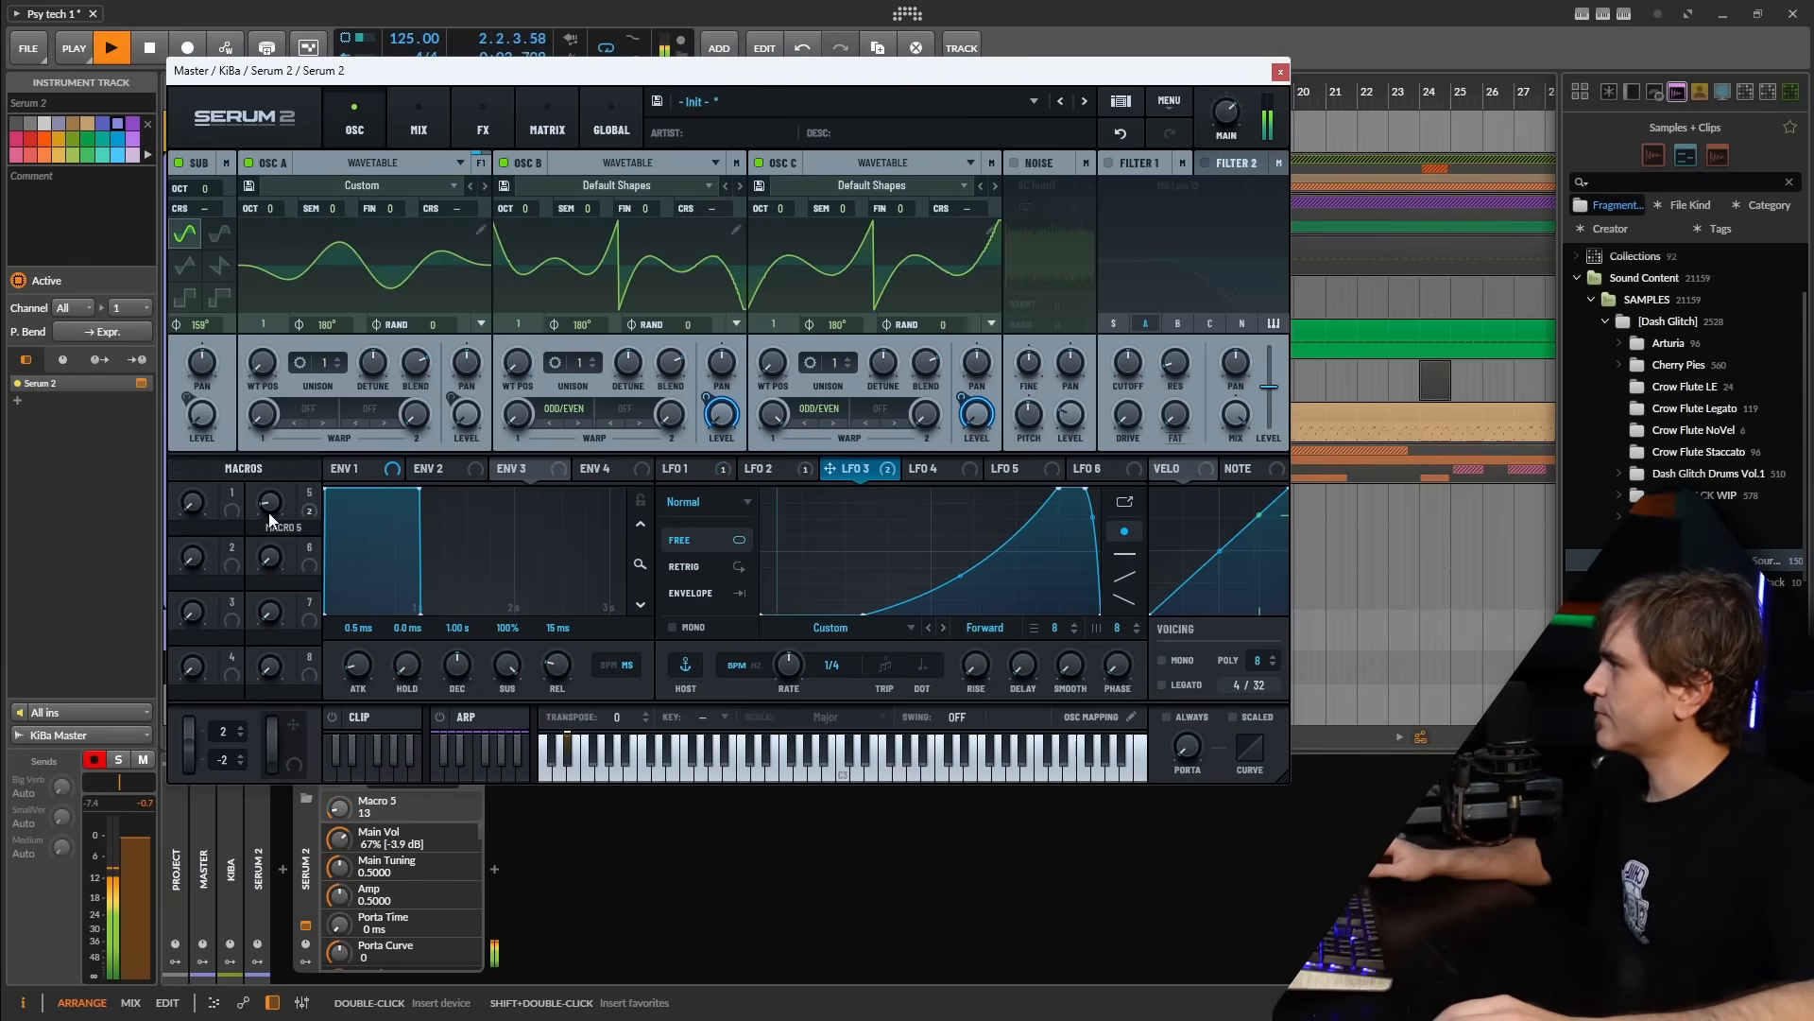
pyautogui.press('space')
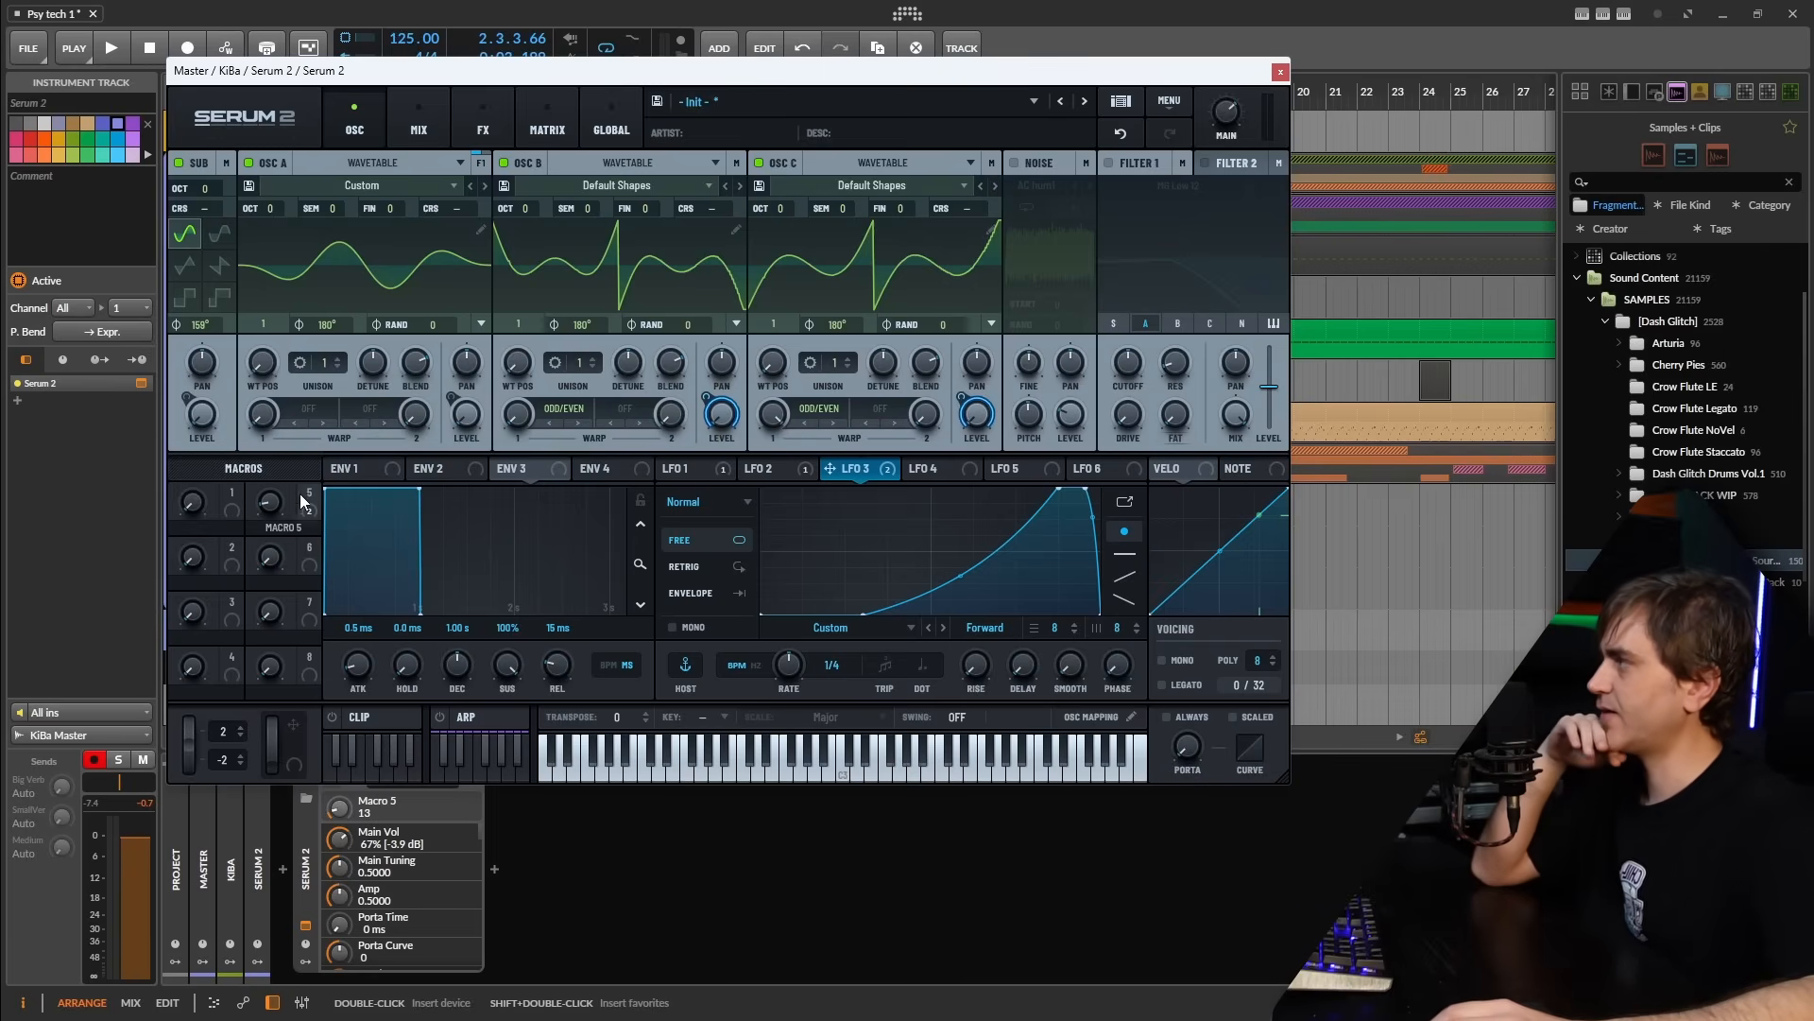
# Assign Macro 1 to the pans of OSC B and OSC C in opposite directions, with -100% on OSC C, and set Macro 1 to 63
pyautogui.moveTo(236, 508); pyautogui.dragTo(721, 363)
pyautogui.moveTo(232, 492); pyautogui.dragTo(832, 578)
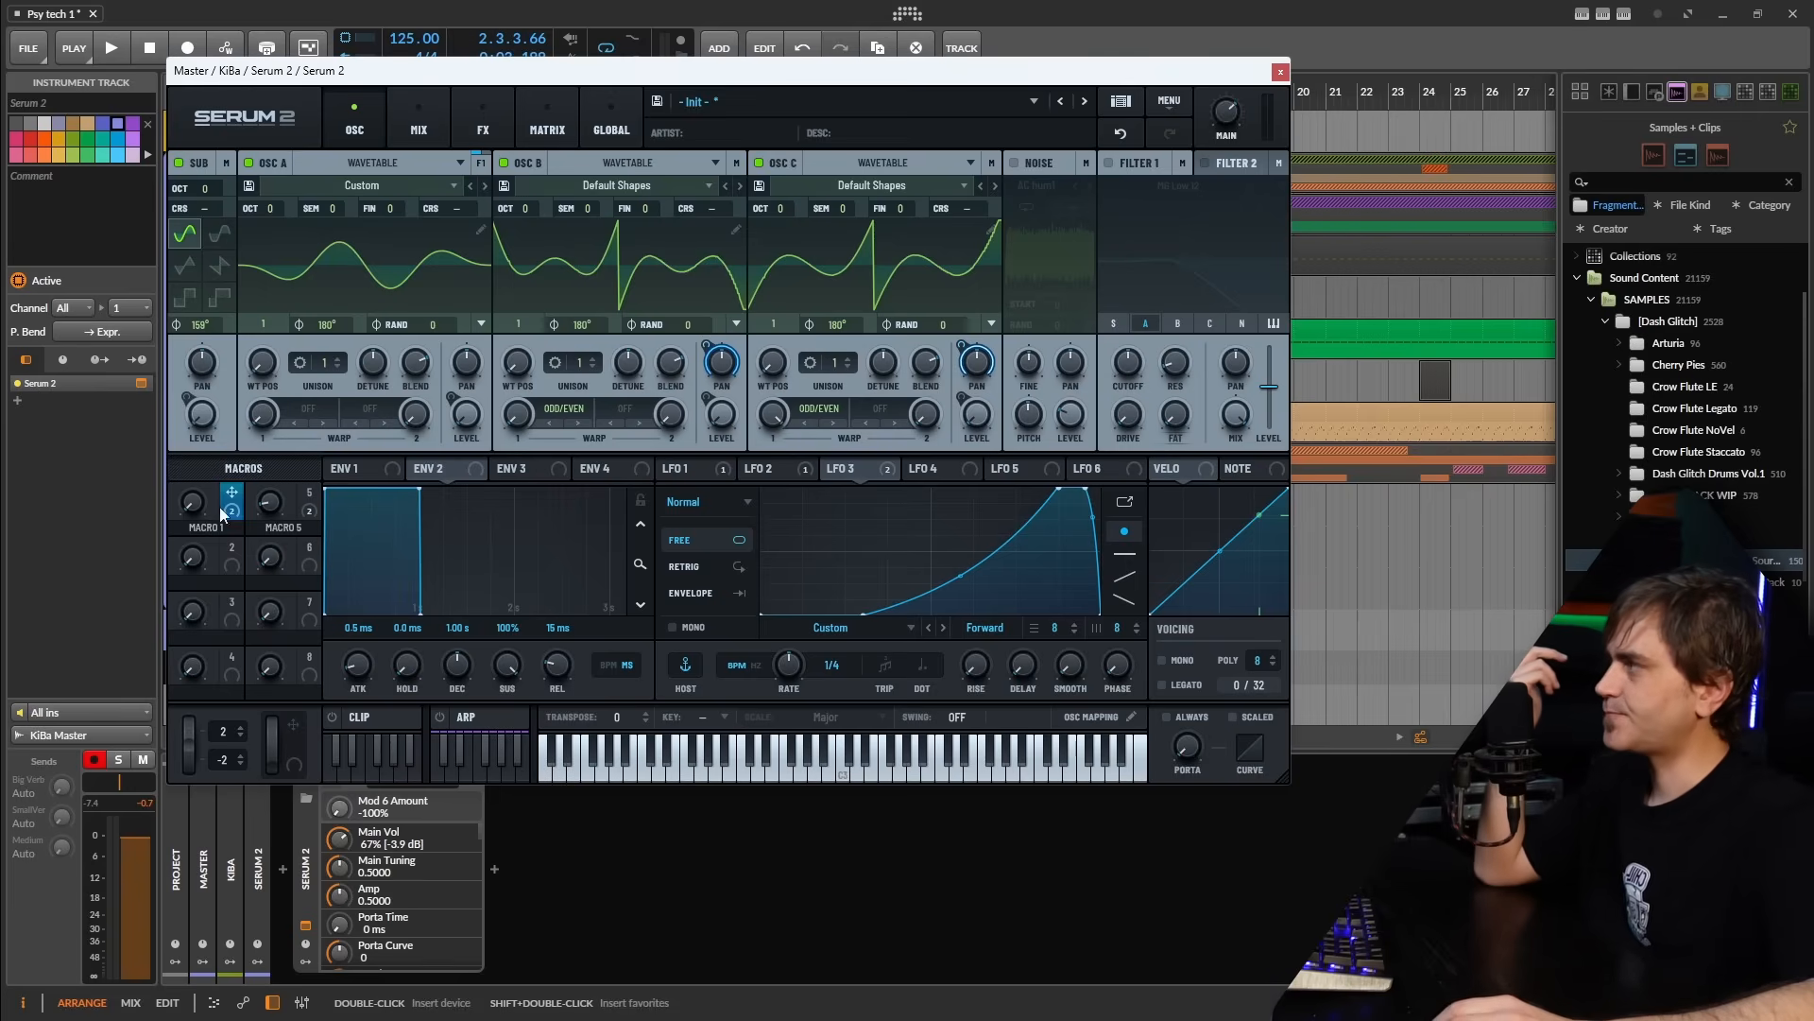
pyautogui.moveTo(189, 504); pyautogui.dragTo(320, 504)
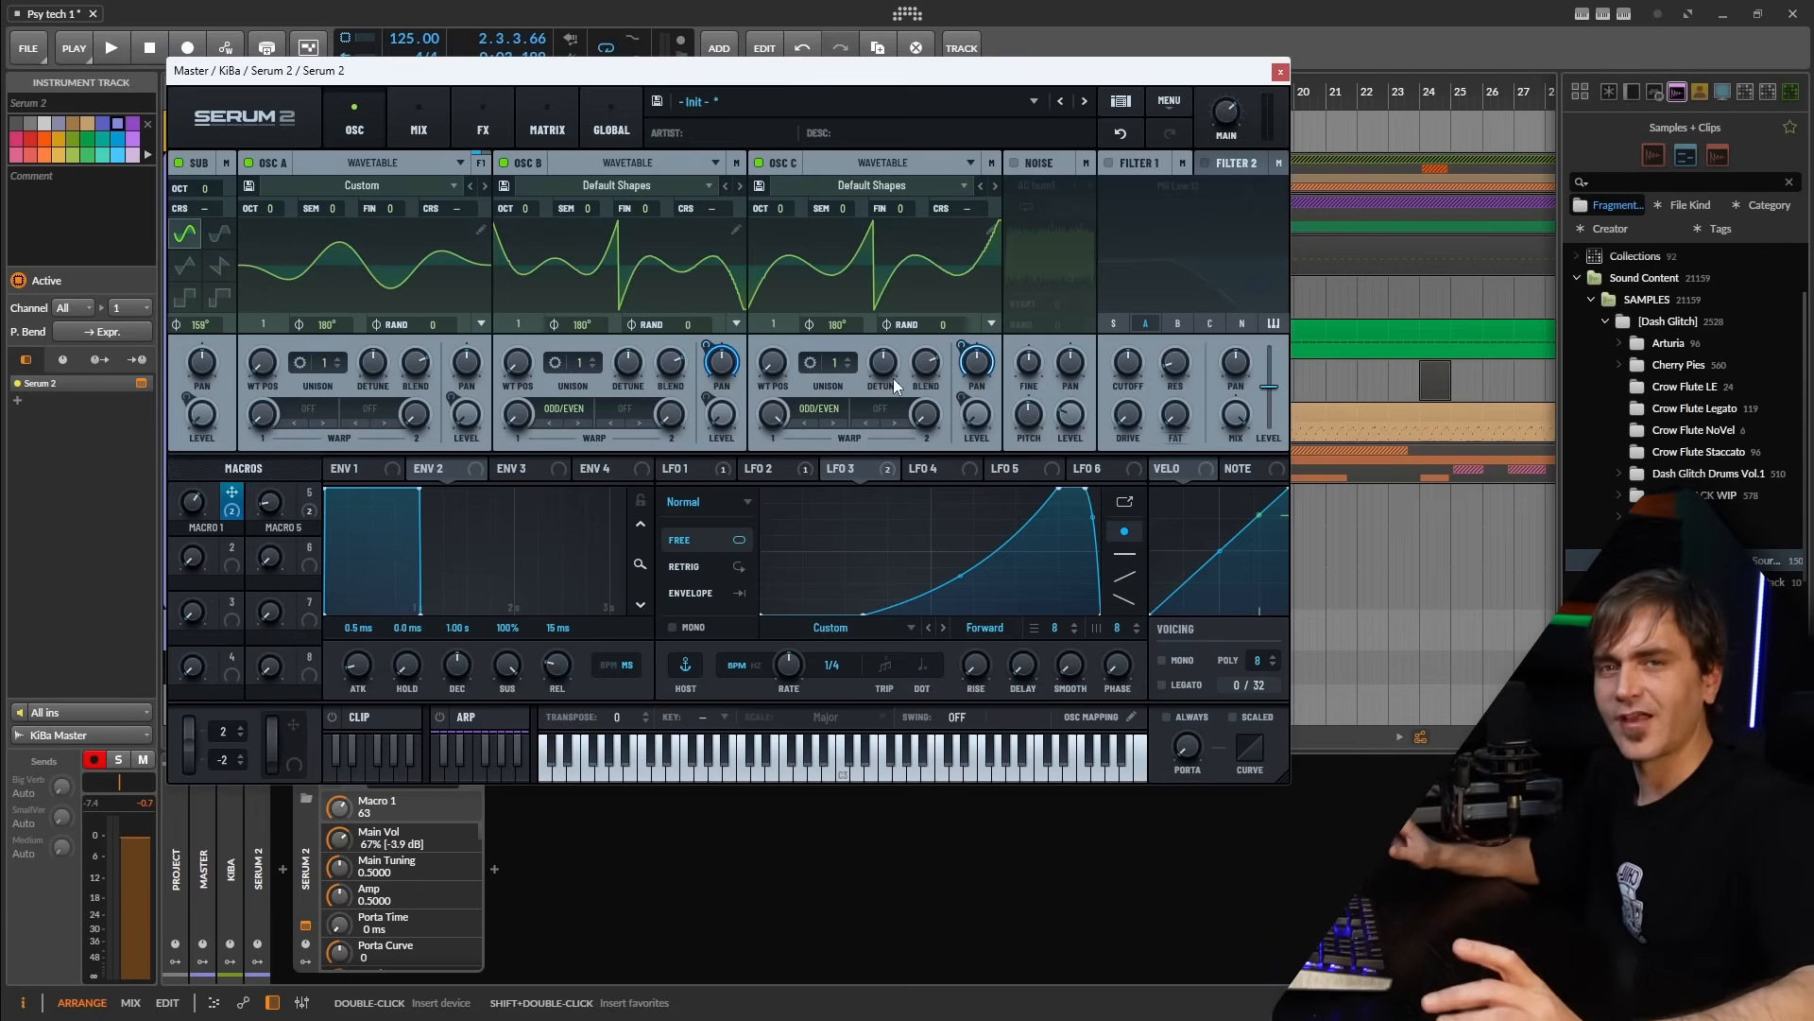
# During playback, set Macro 1 to 72 and bend LFO 3's rising segment upward into a convex curve
pyautogui.press('space')
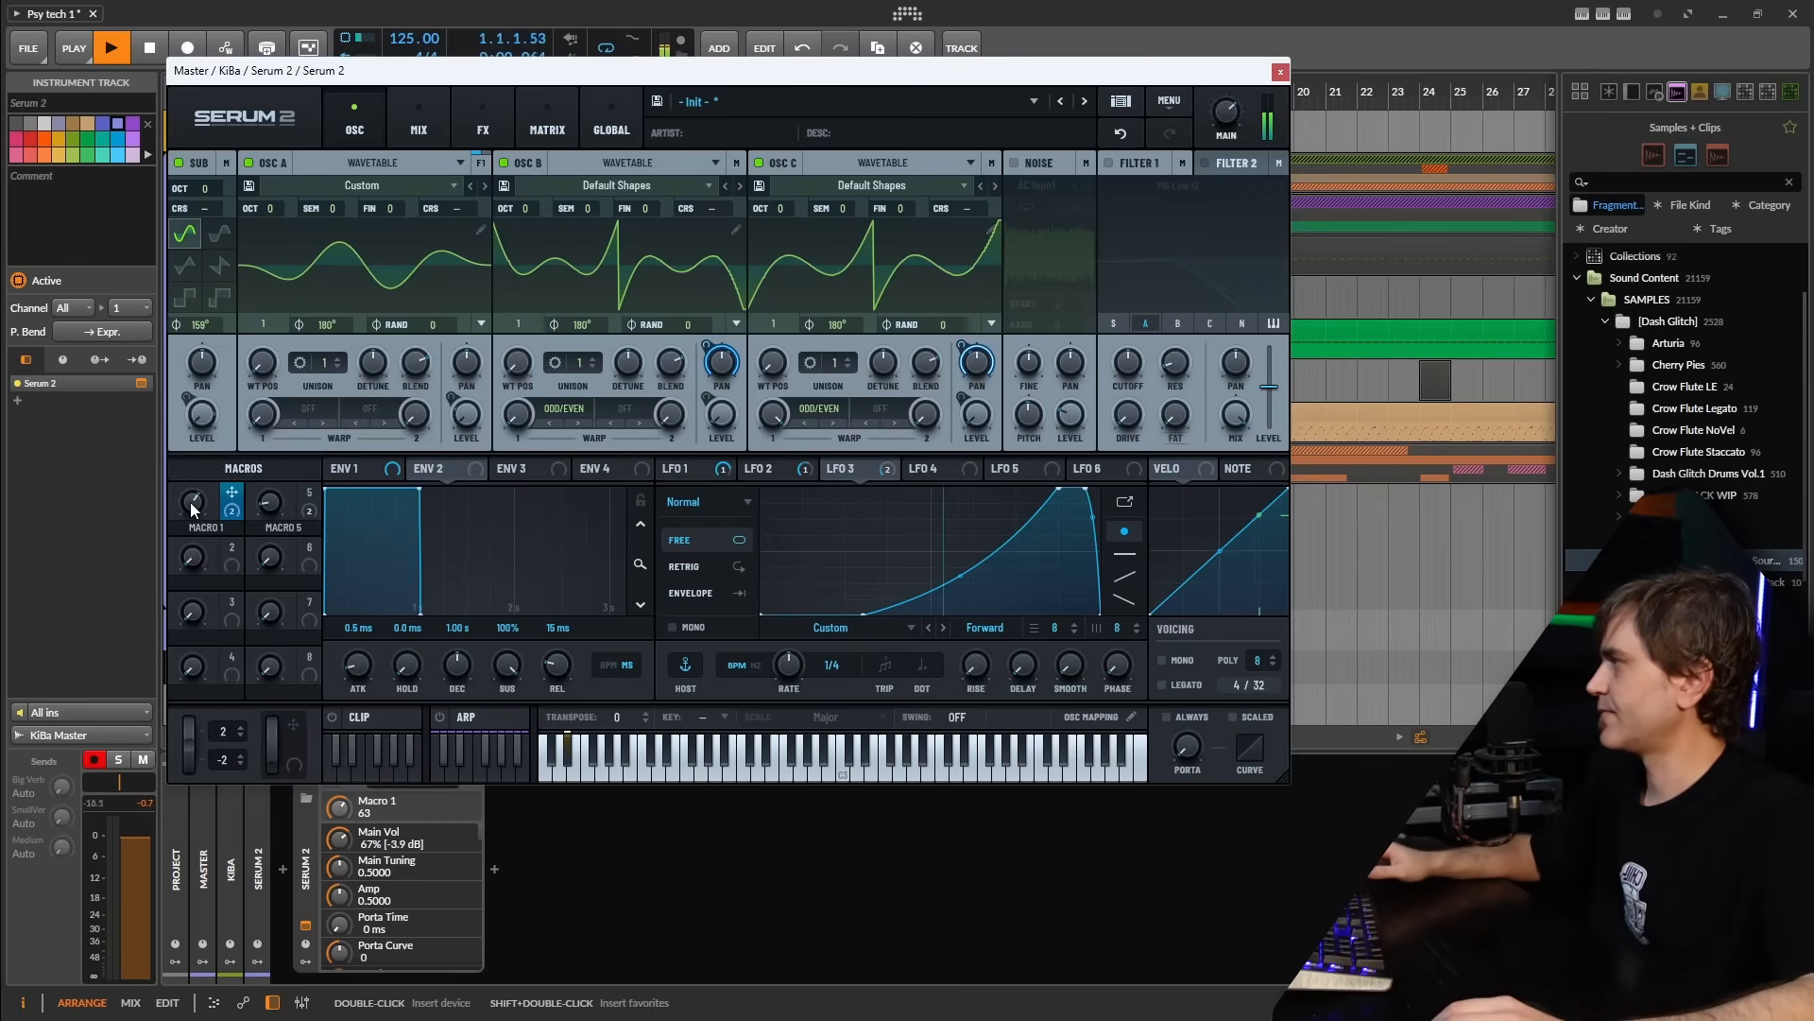
pyautogui.moveTo(200, 487); pyautogui.dragTo(200, 513)
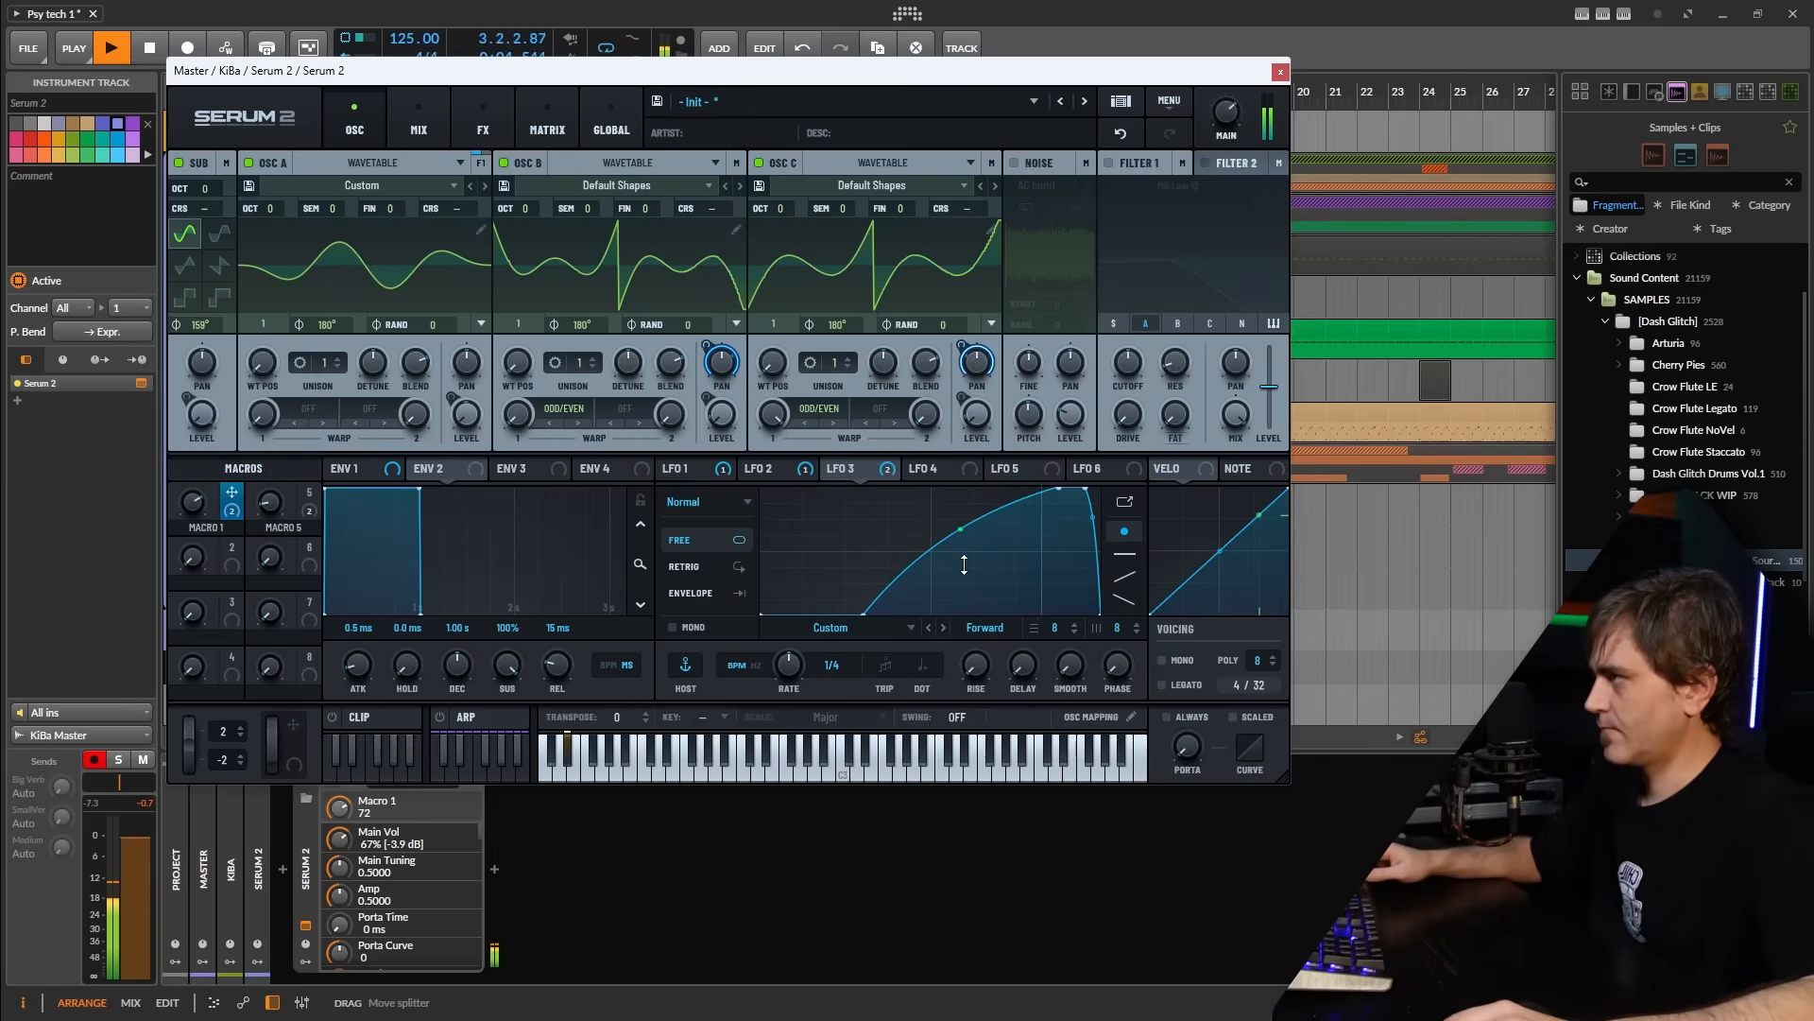
pyautogui.press('space')
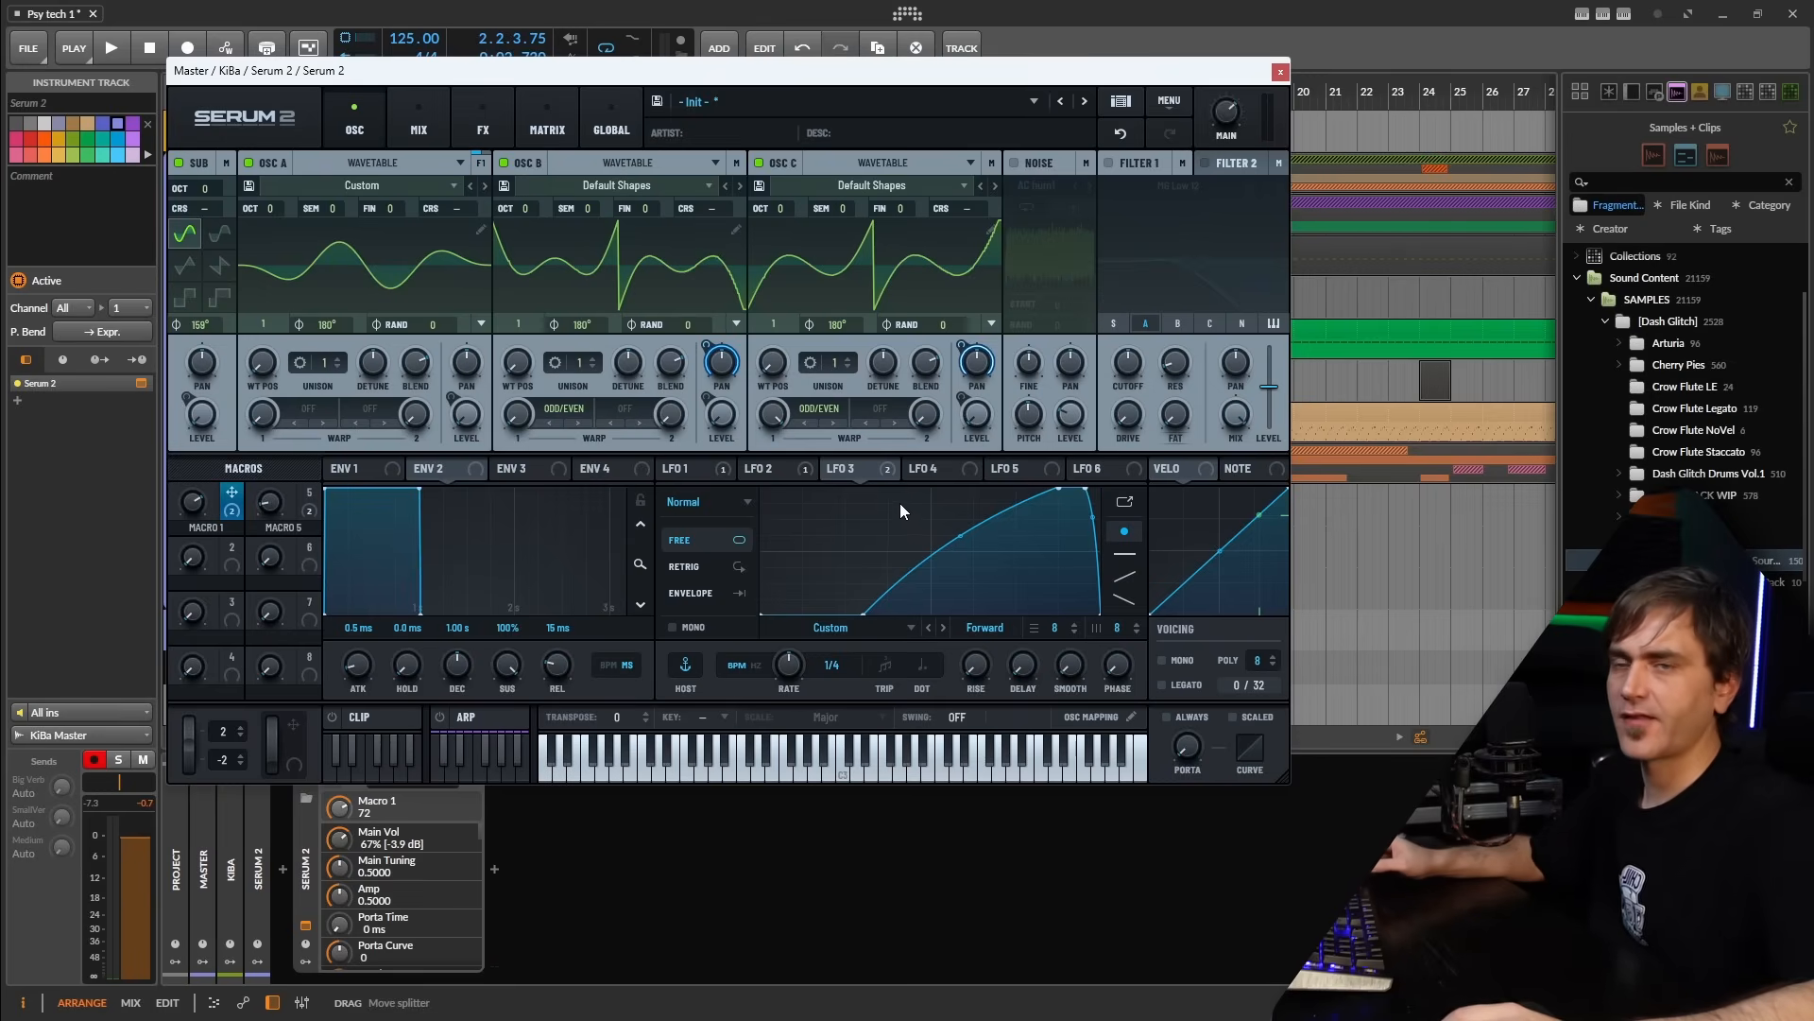
# Enable Filter 1 and route only OSC B and OSC C through it, removing OSC A
pyautogui.click(1108, 164)
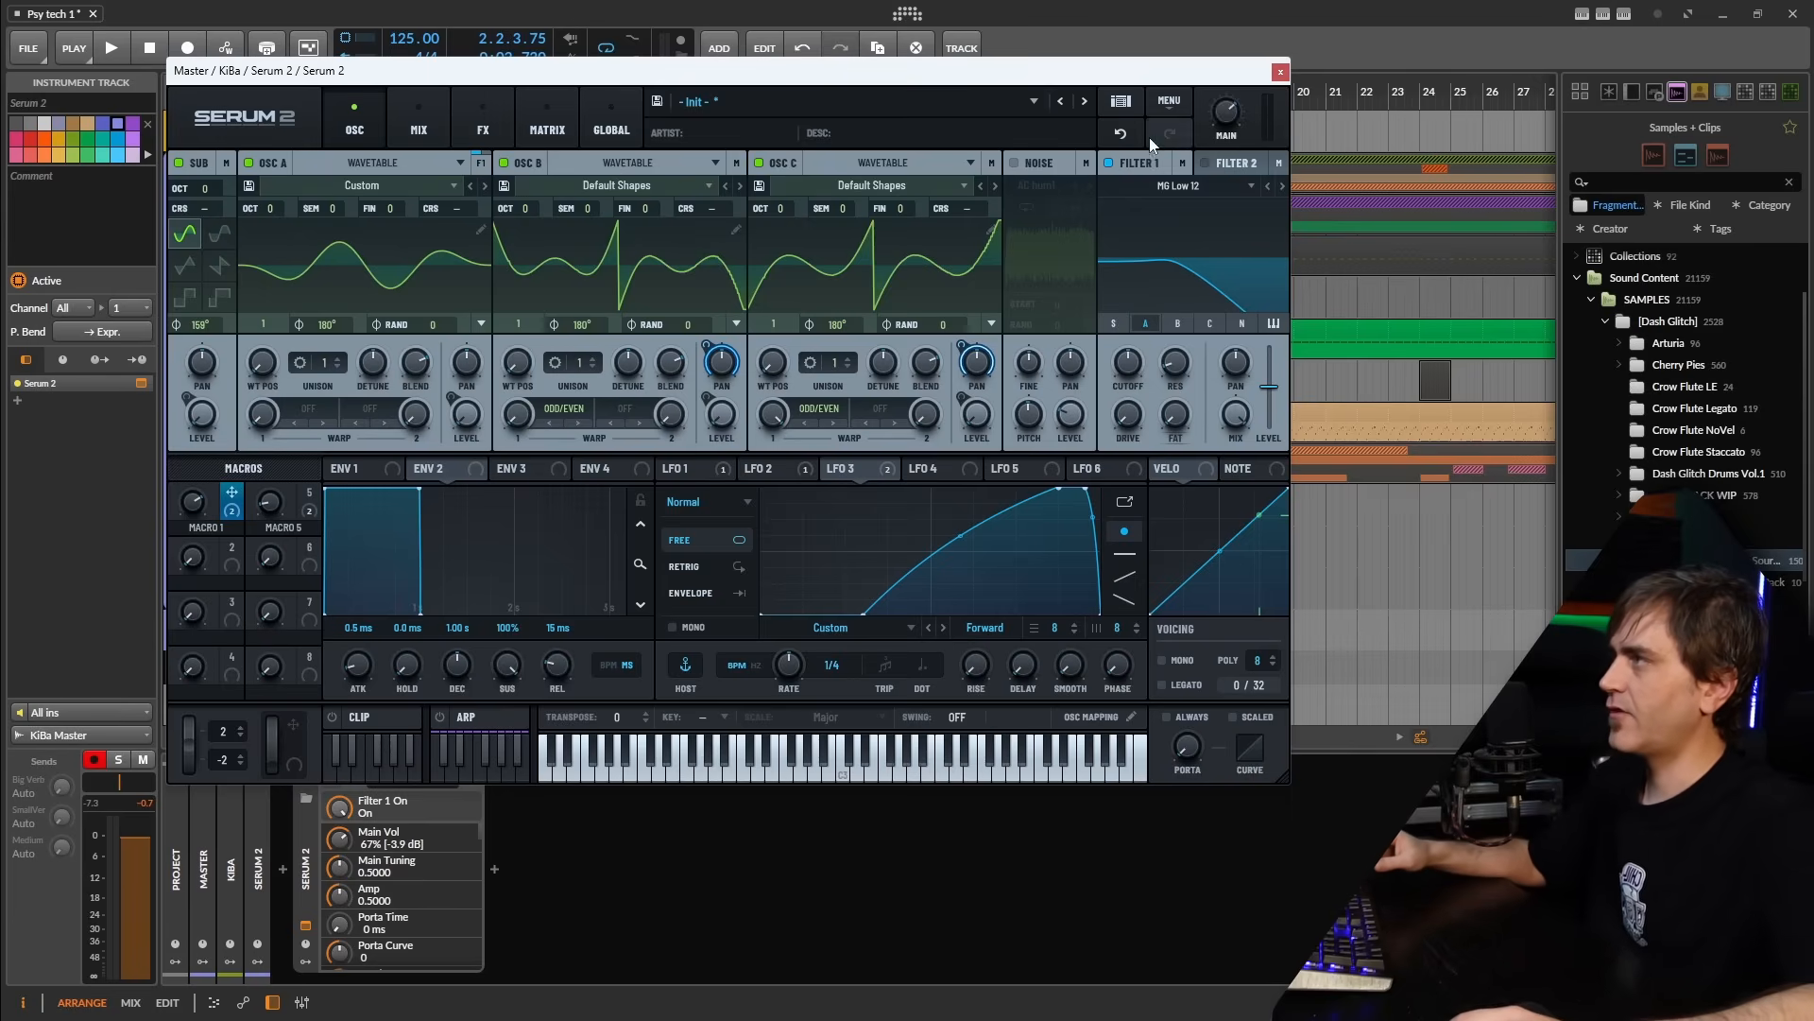
pyautogui.click(1147, 324)
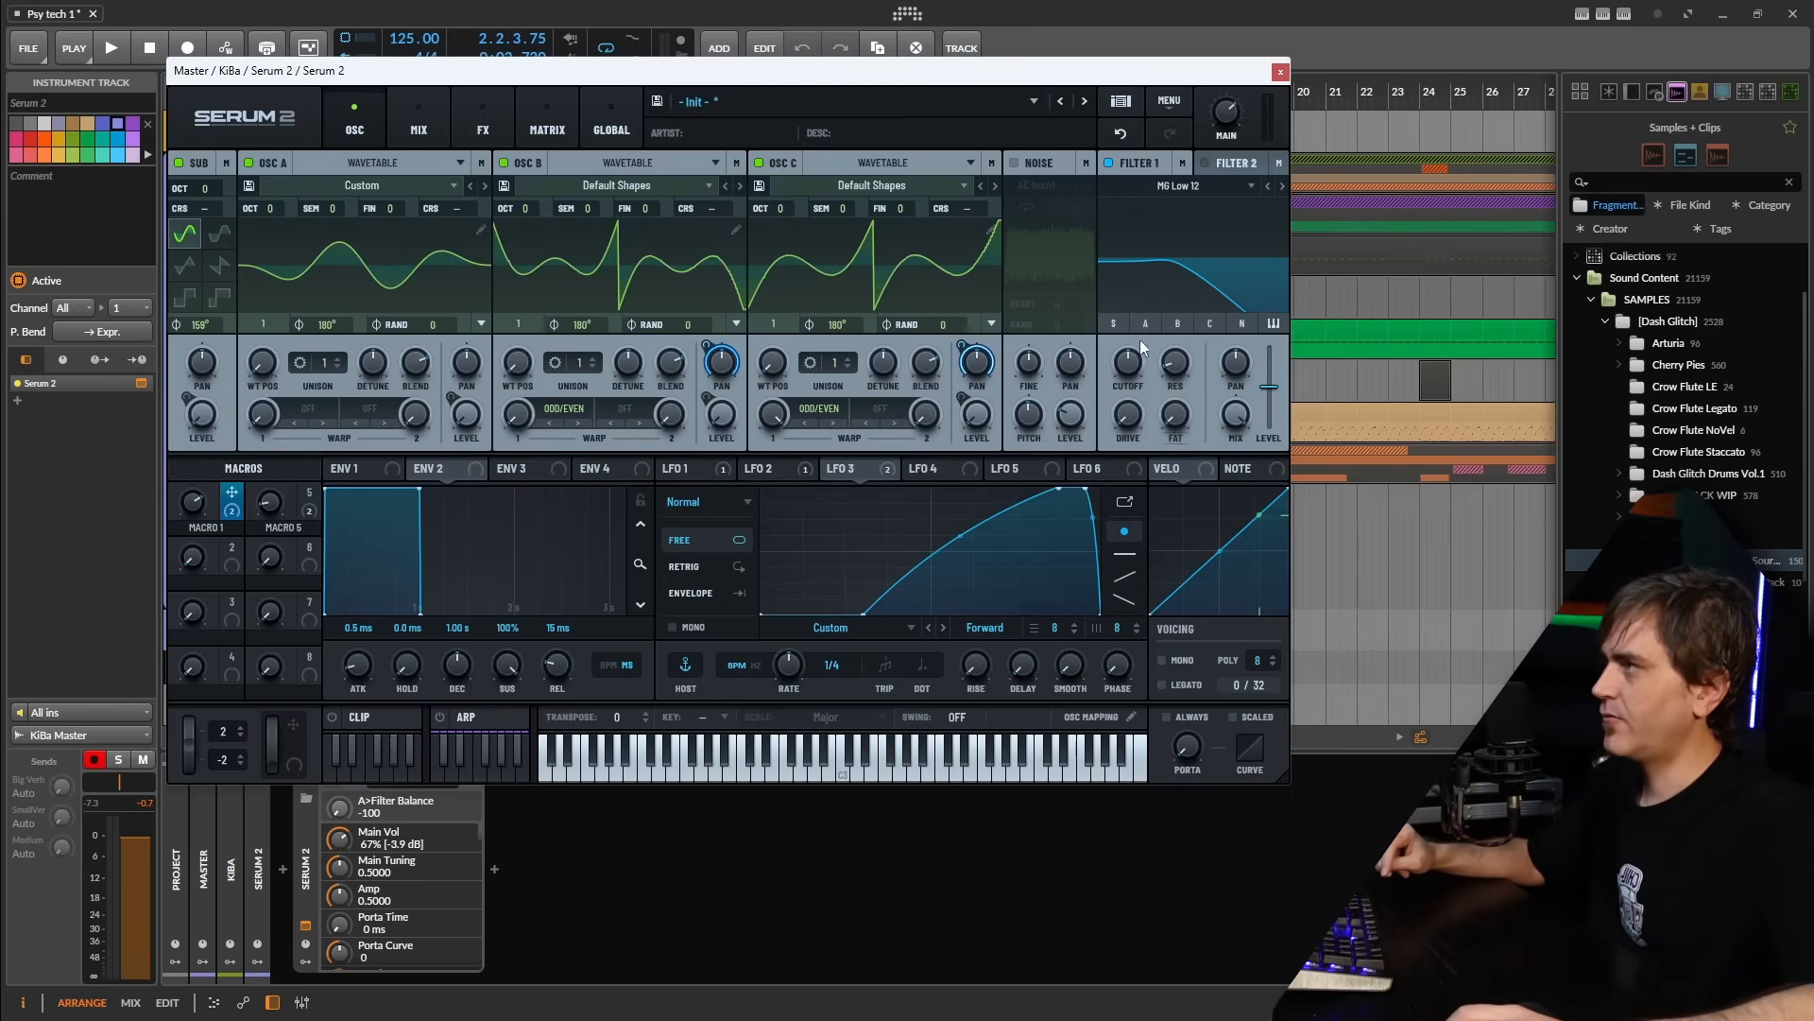
pyautogui.click(1190, 322)
pyautogui.click(1209, 323)
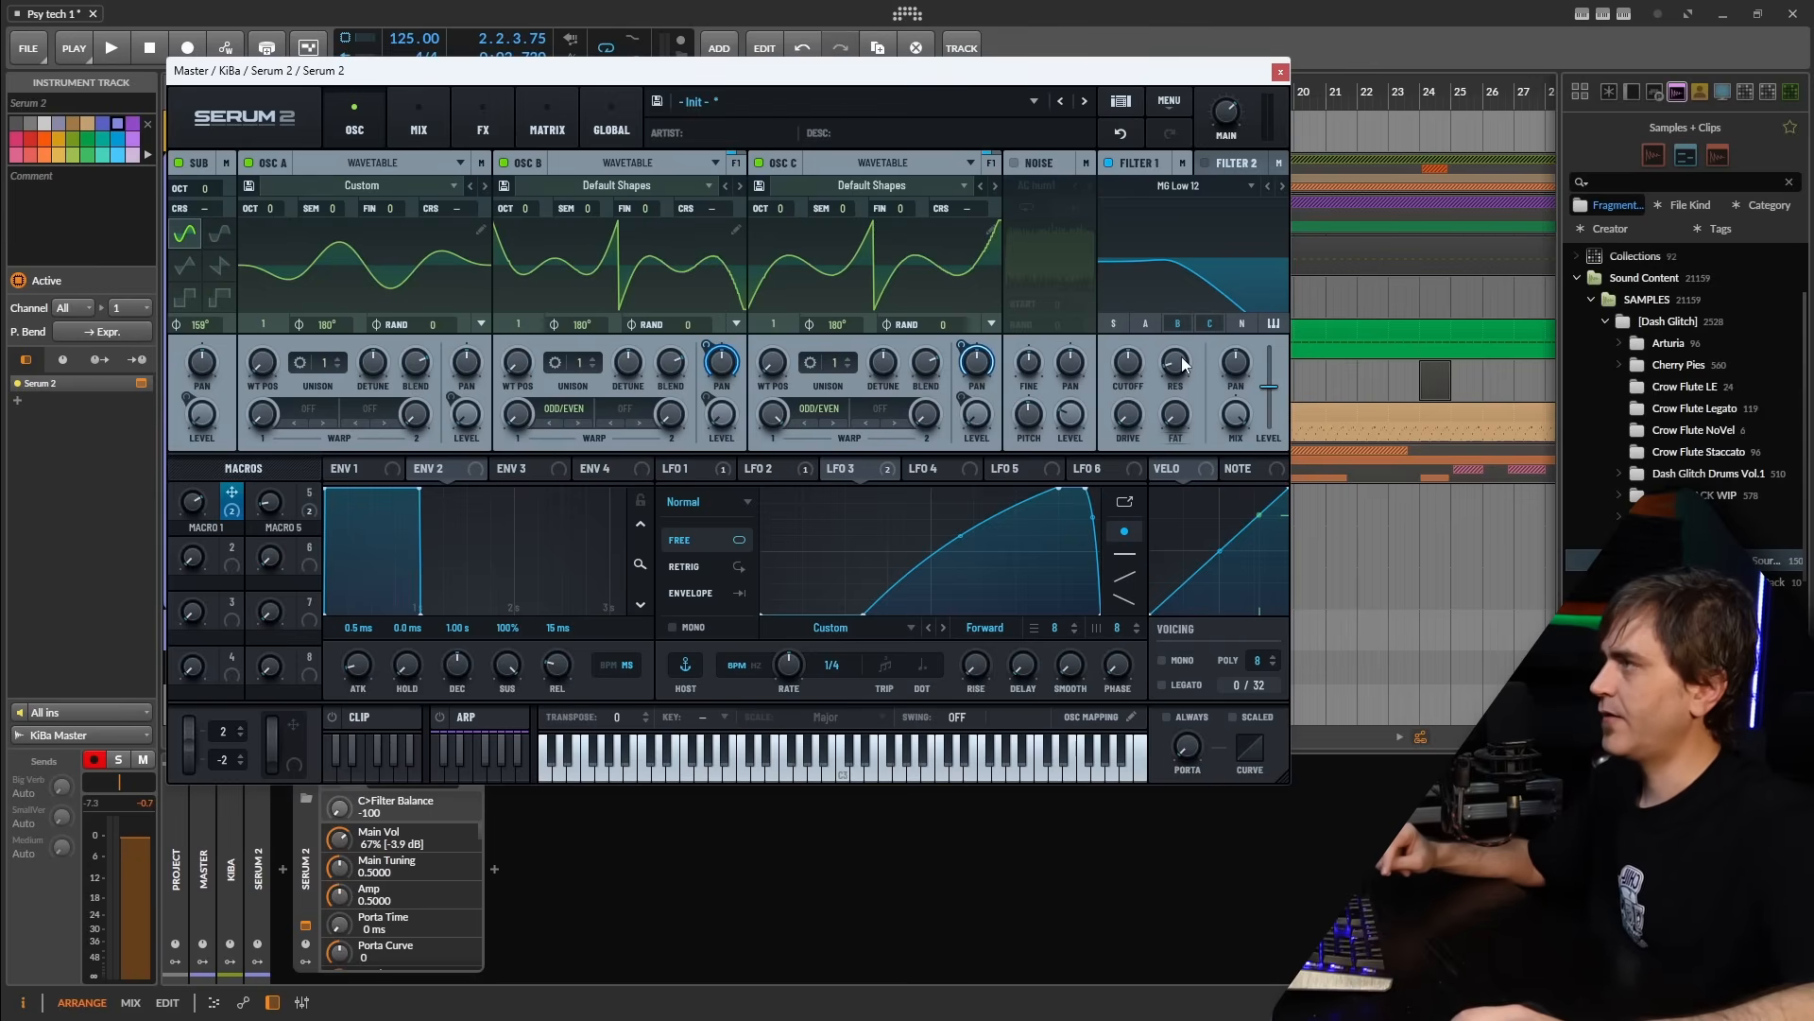
# Switch Filter 1 to the MG Dirty type from the S2 filters and set its drive to 9
pyautogui.click(1177, 362)
pyautogui.click(1174, 186)
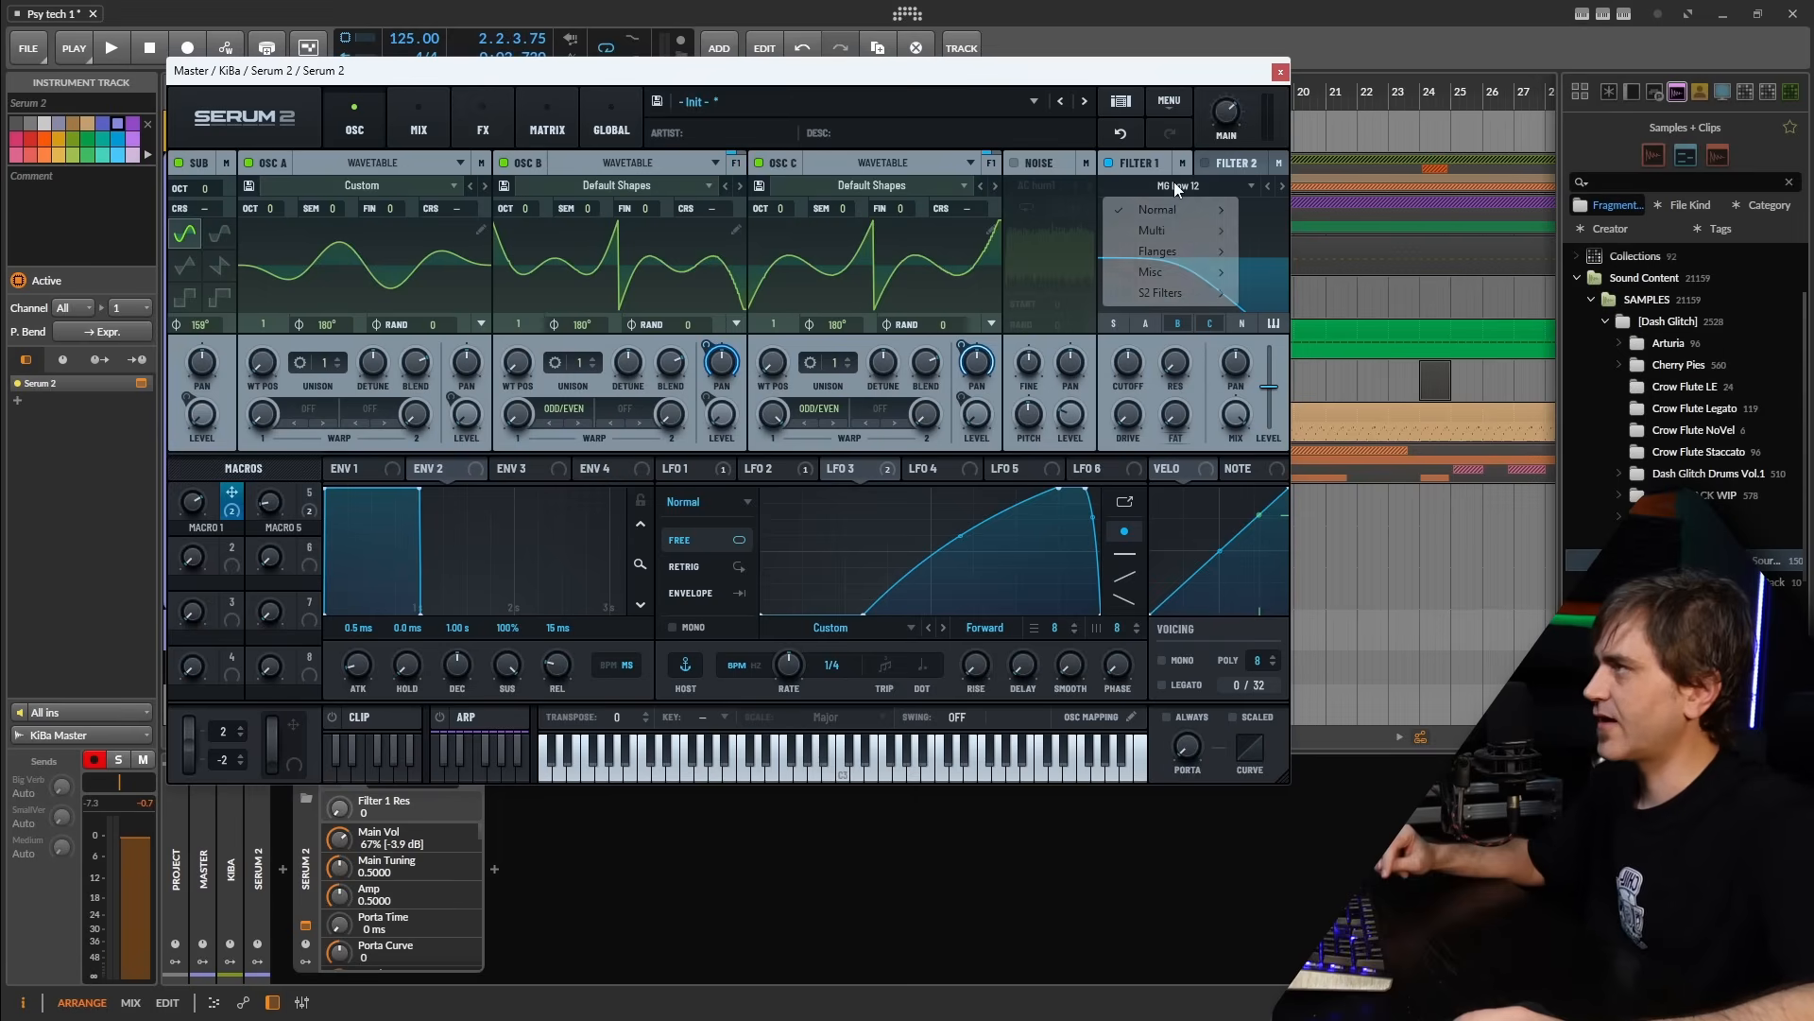
pyautogui.moveTo(1158, 295)
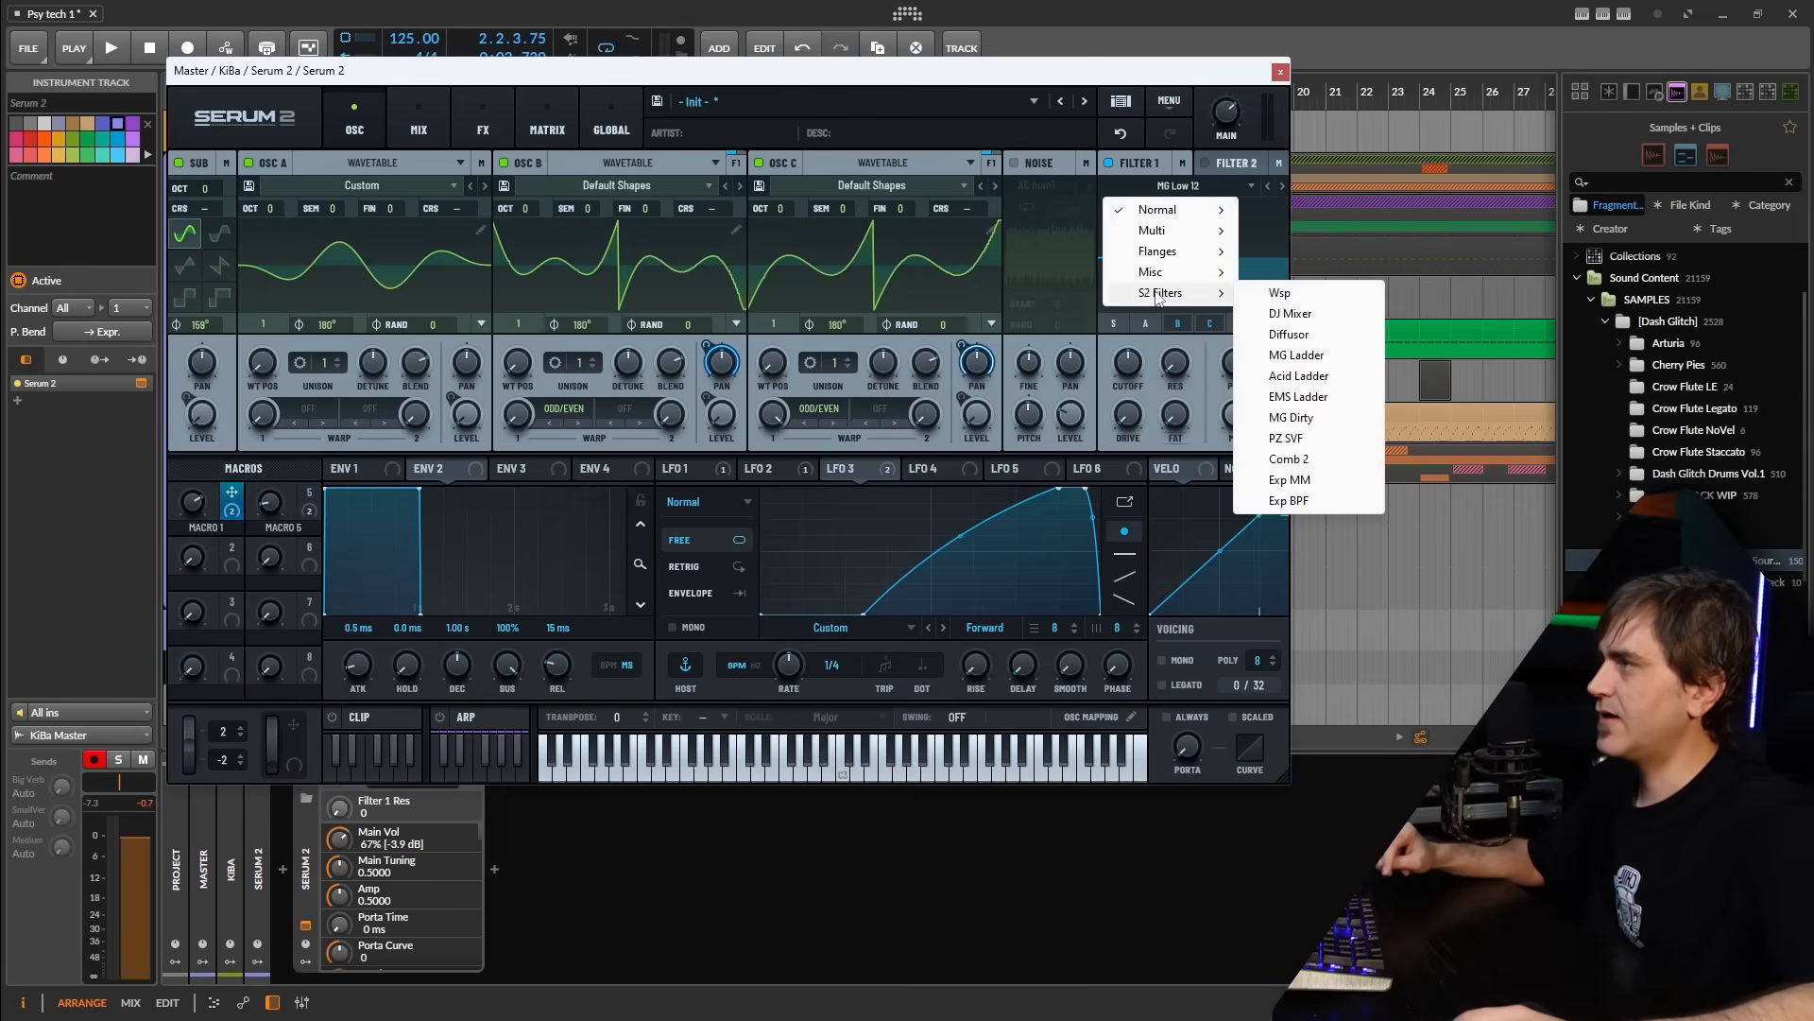
pyautogui.click(1291, 418)
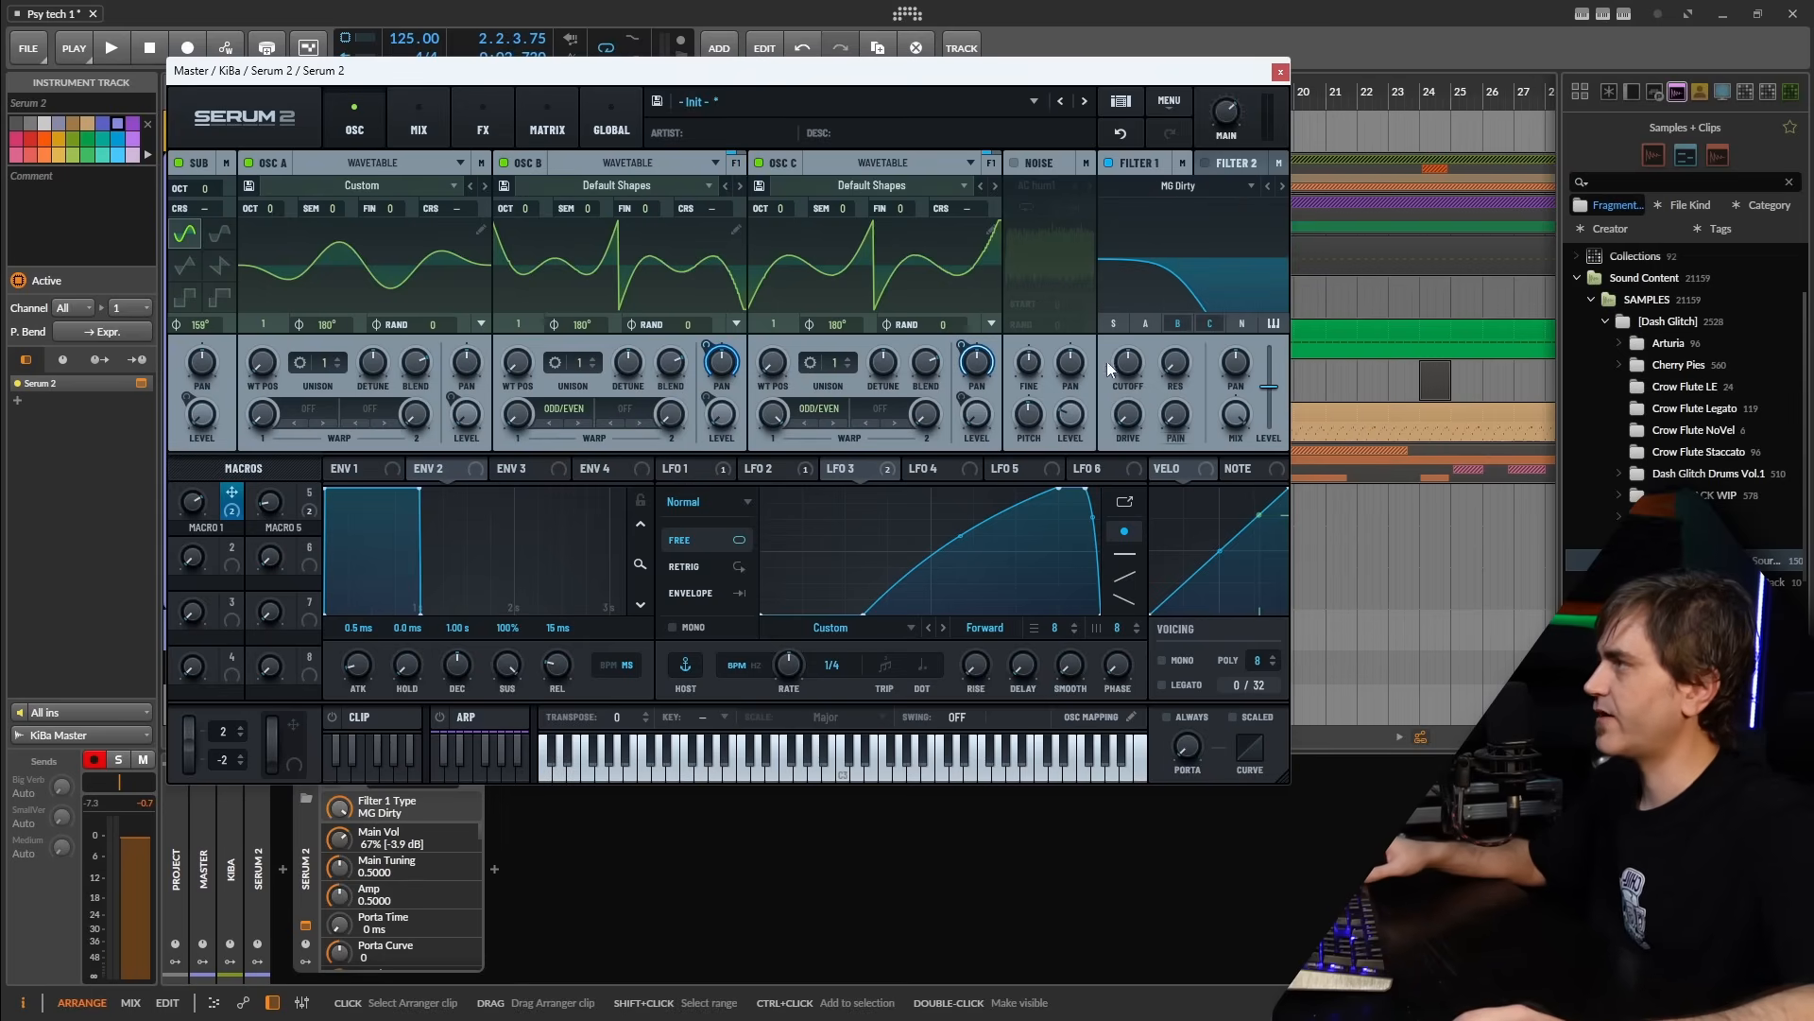
pyautogui.press('space')
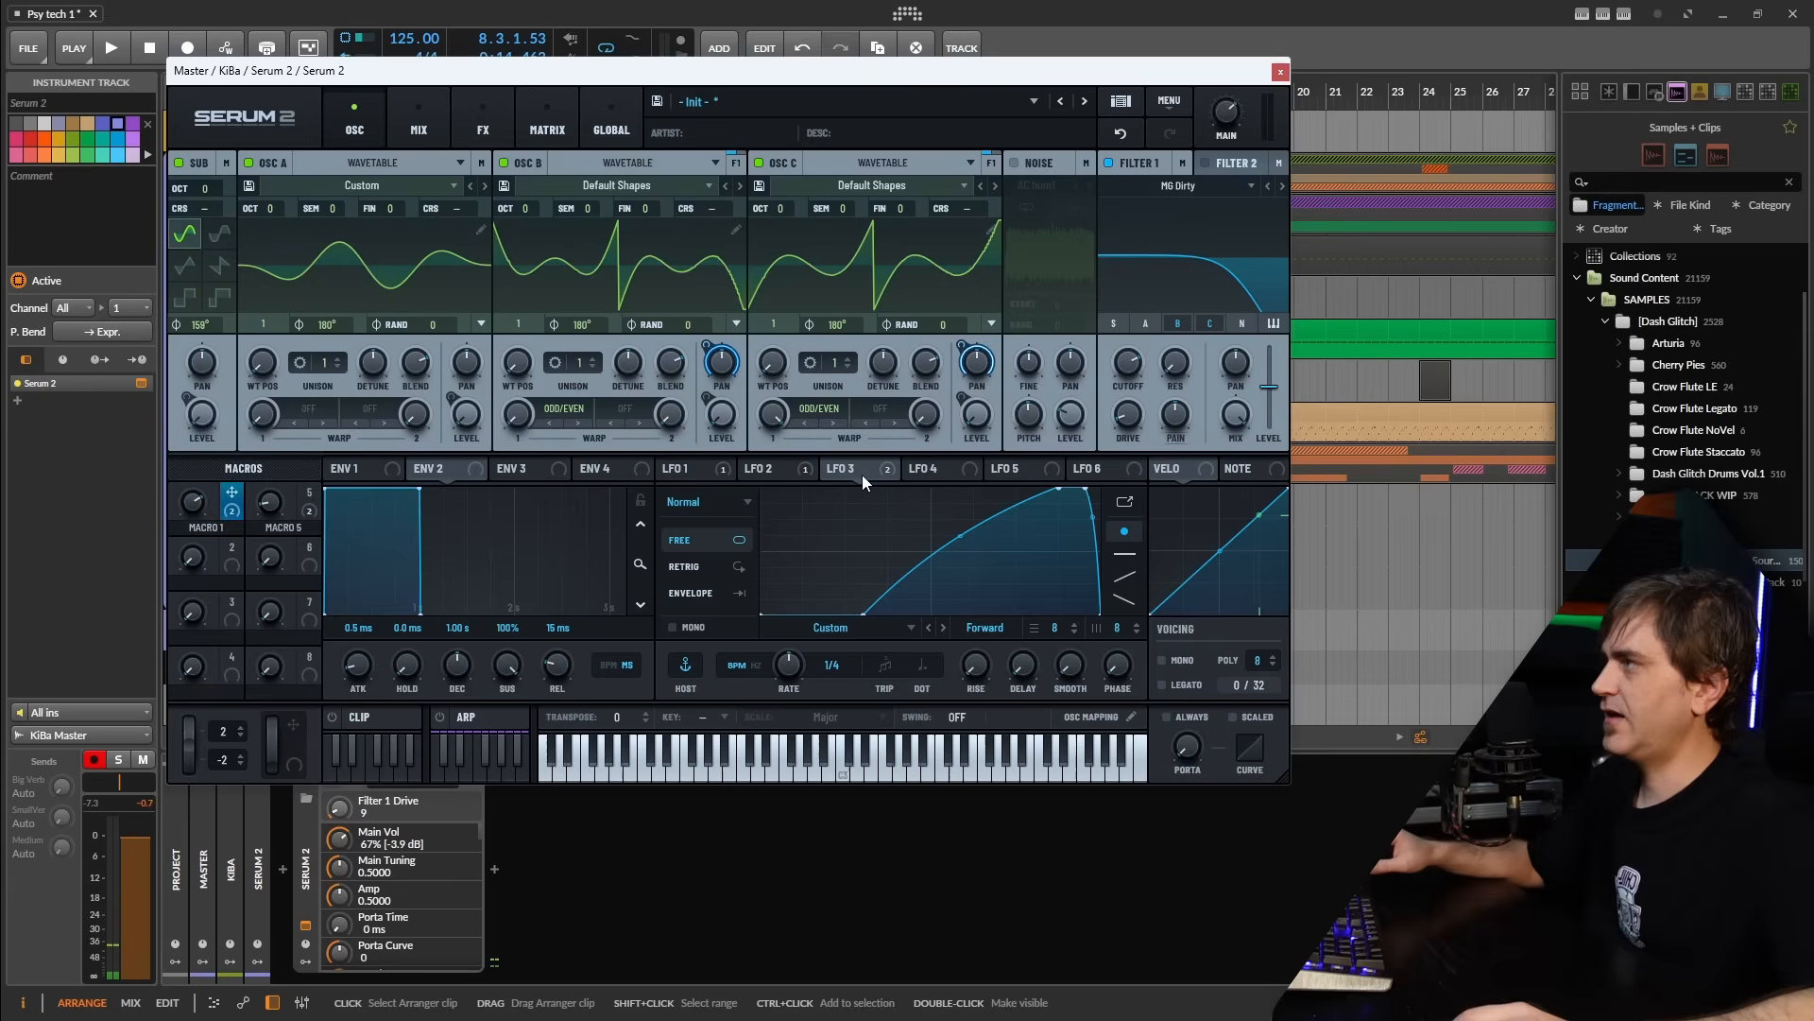
# Copy LFO 3's curve to LFO 4 and assign LFO 4 to Filter 1's cutoff
pyautogui.click(859, 474)
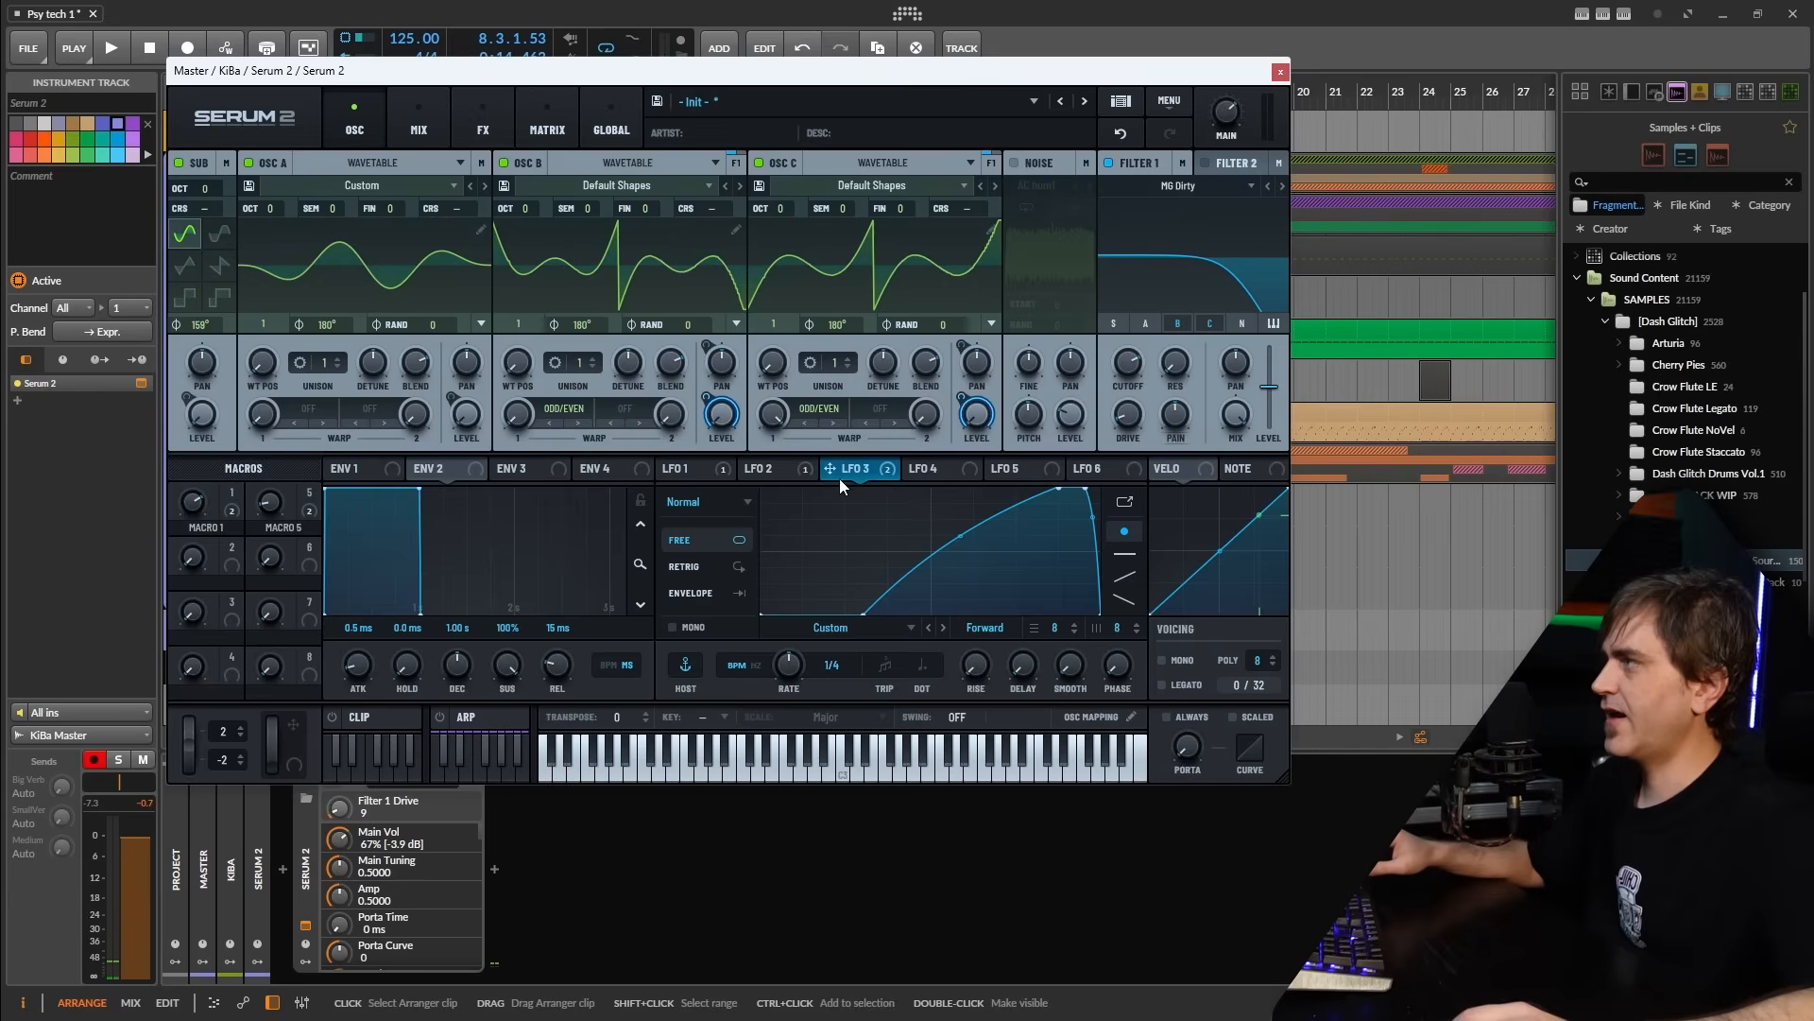
pyautogui.click(930, 470)
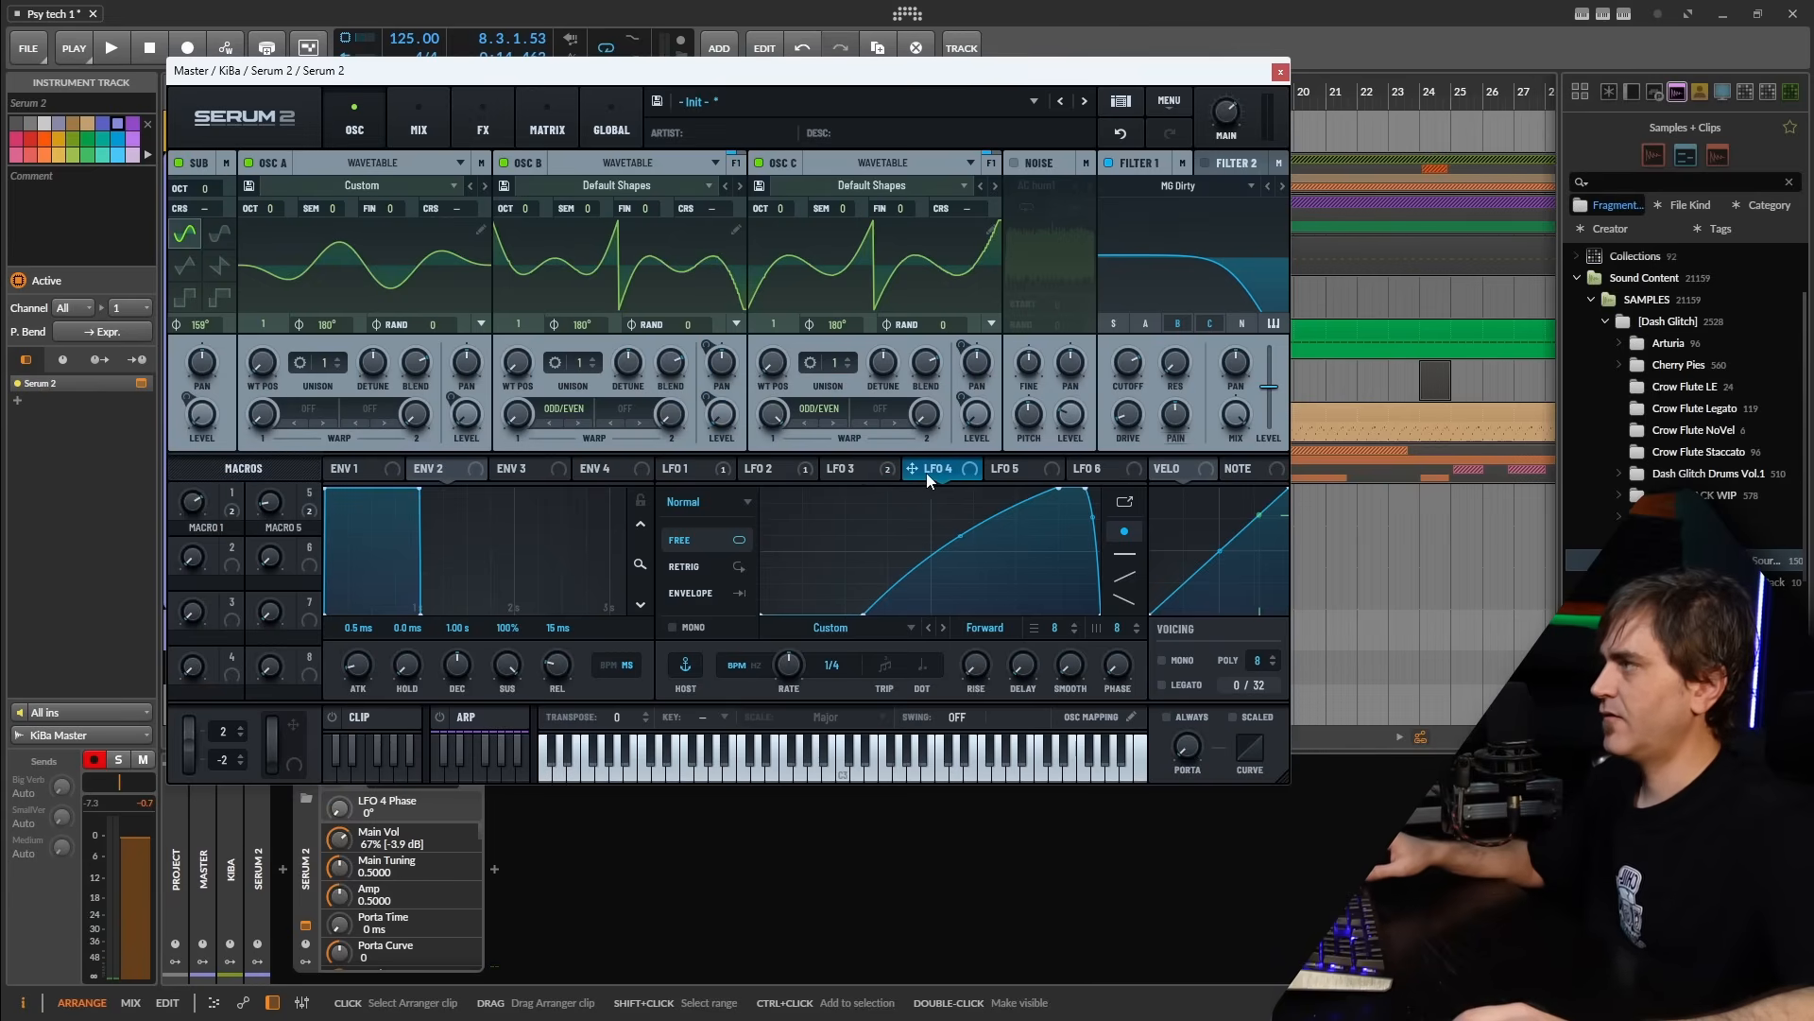
pyautogui.moveTo(917, 469); pyautogui.dragTo(1126, 362)
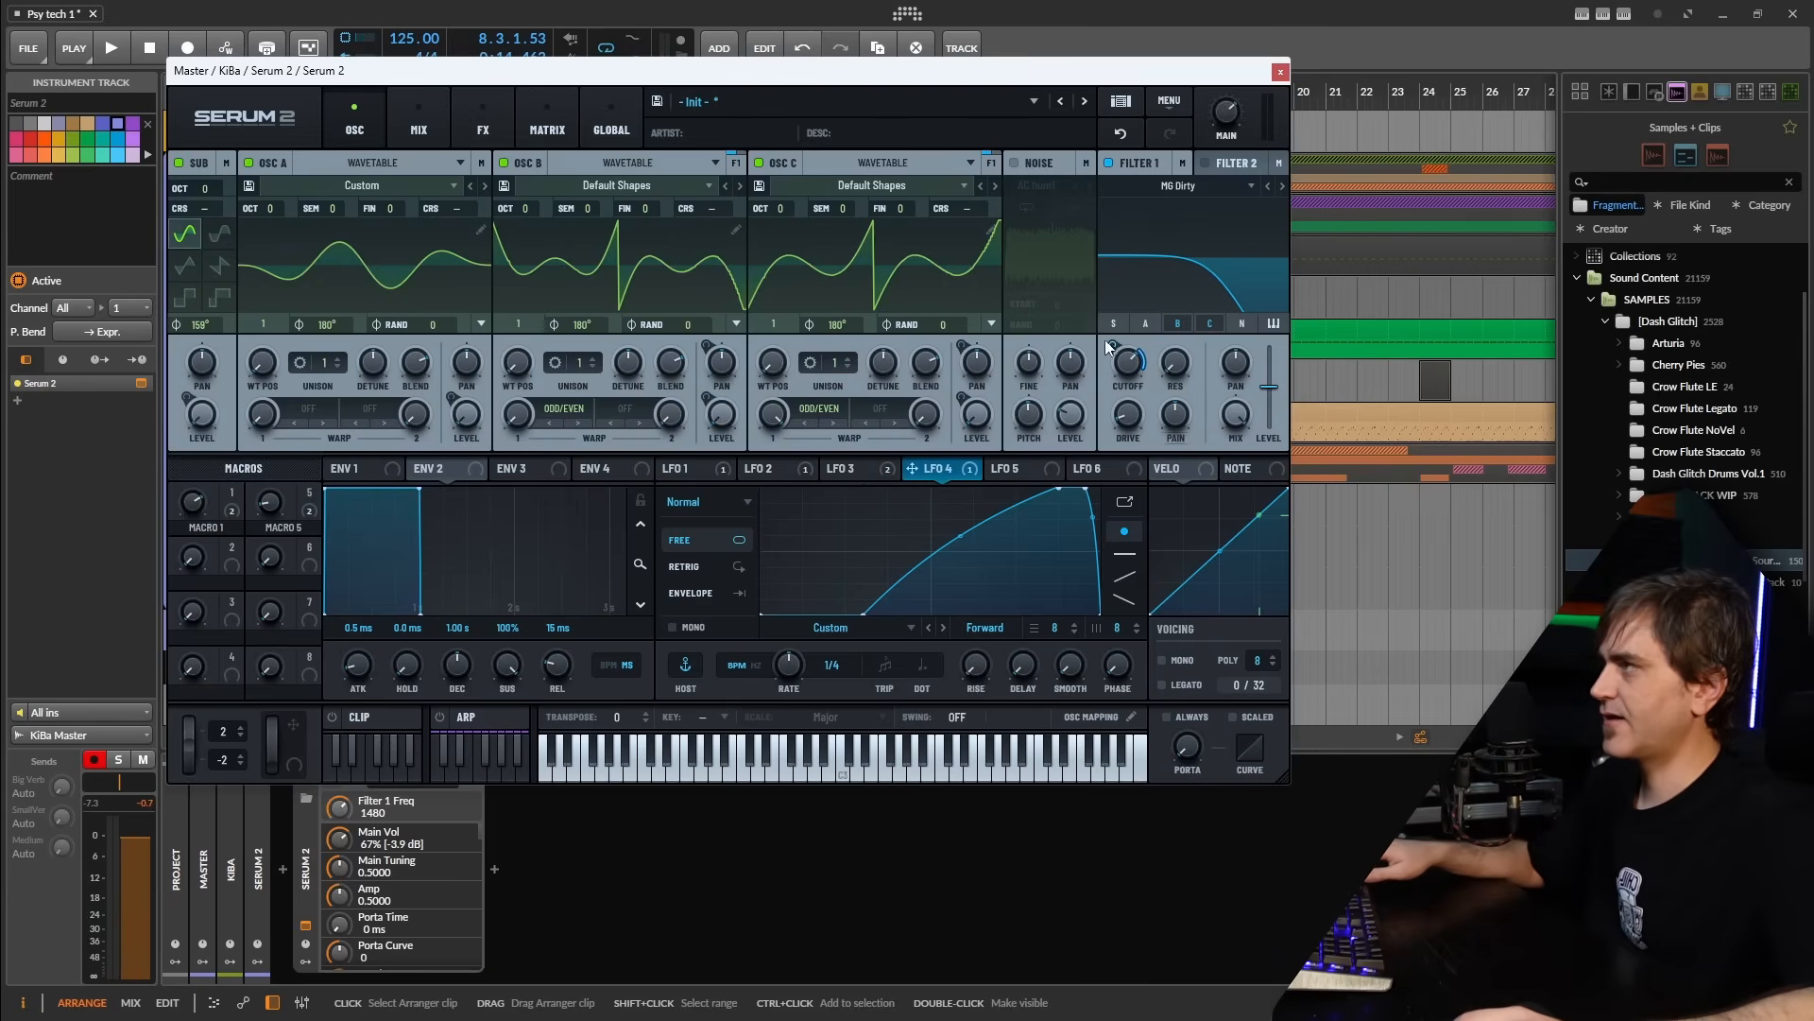
# During playback, set Filter 1's cutoff to 667 and reshape LFO 4's curve with a later rise and a lower peak
pyautogui.press('space')
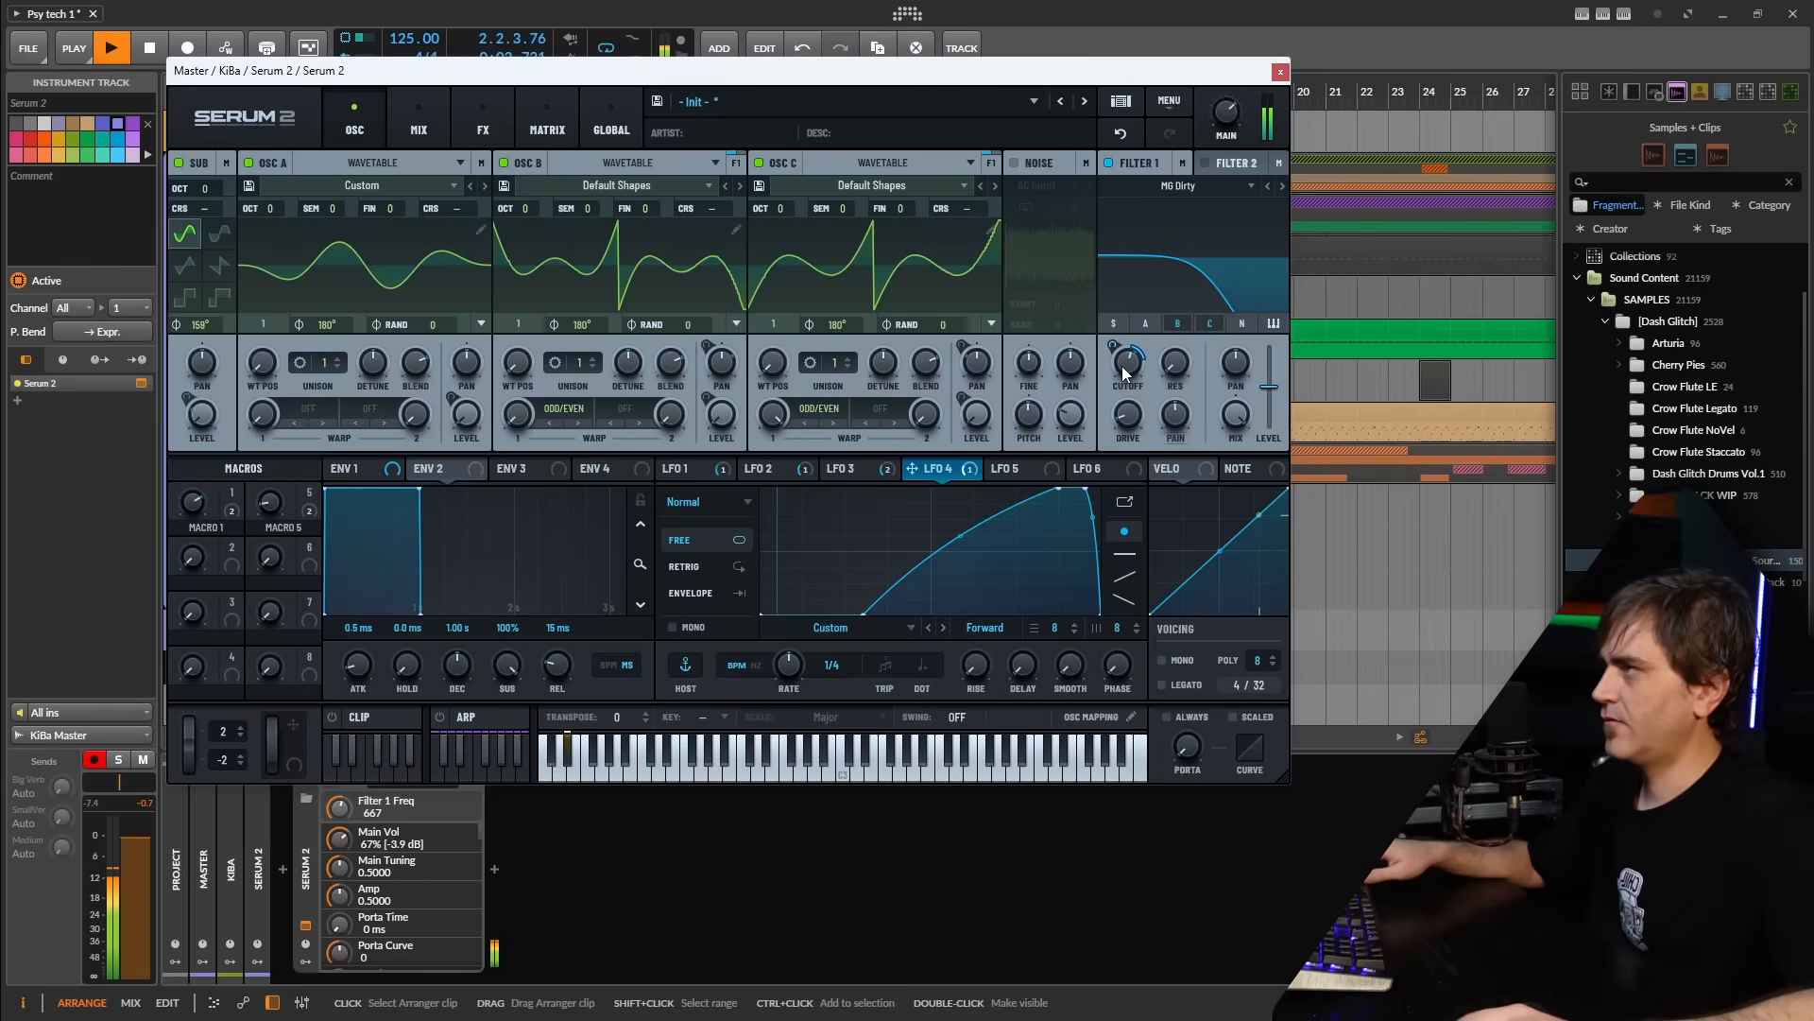
pyautogui.moveTo(956, 571); pyautogui.dragTo(923, 608)
# Reset Macro 5 to 0 and play the bass briefly
pyautogui.rightClick(269, 502)
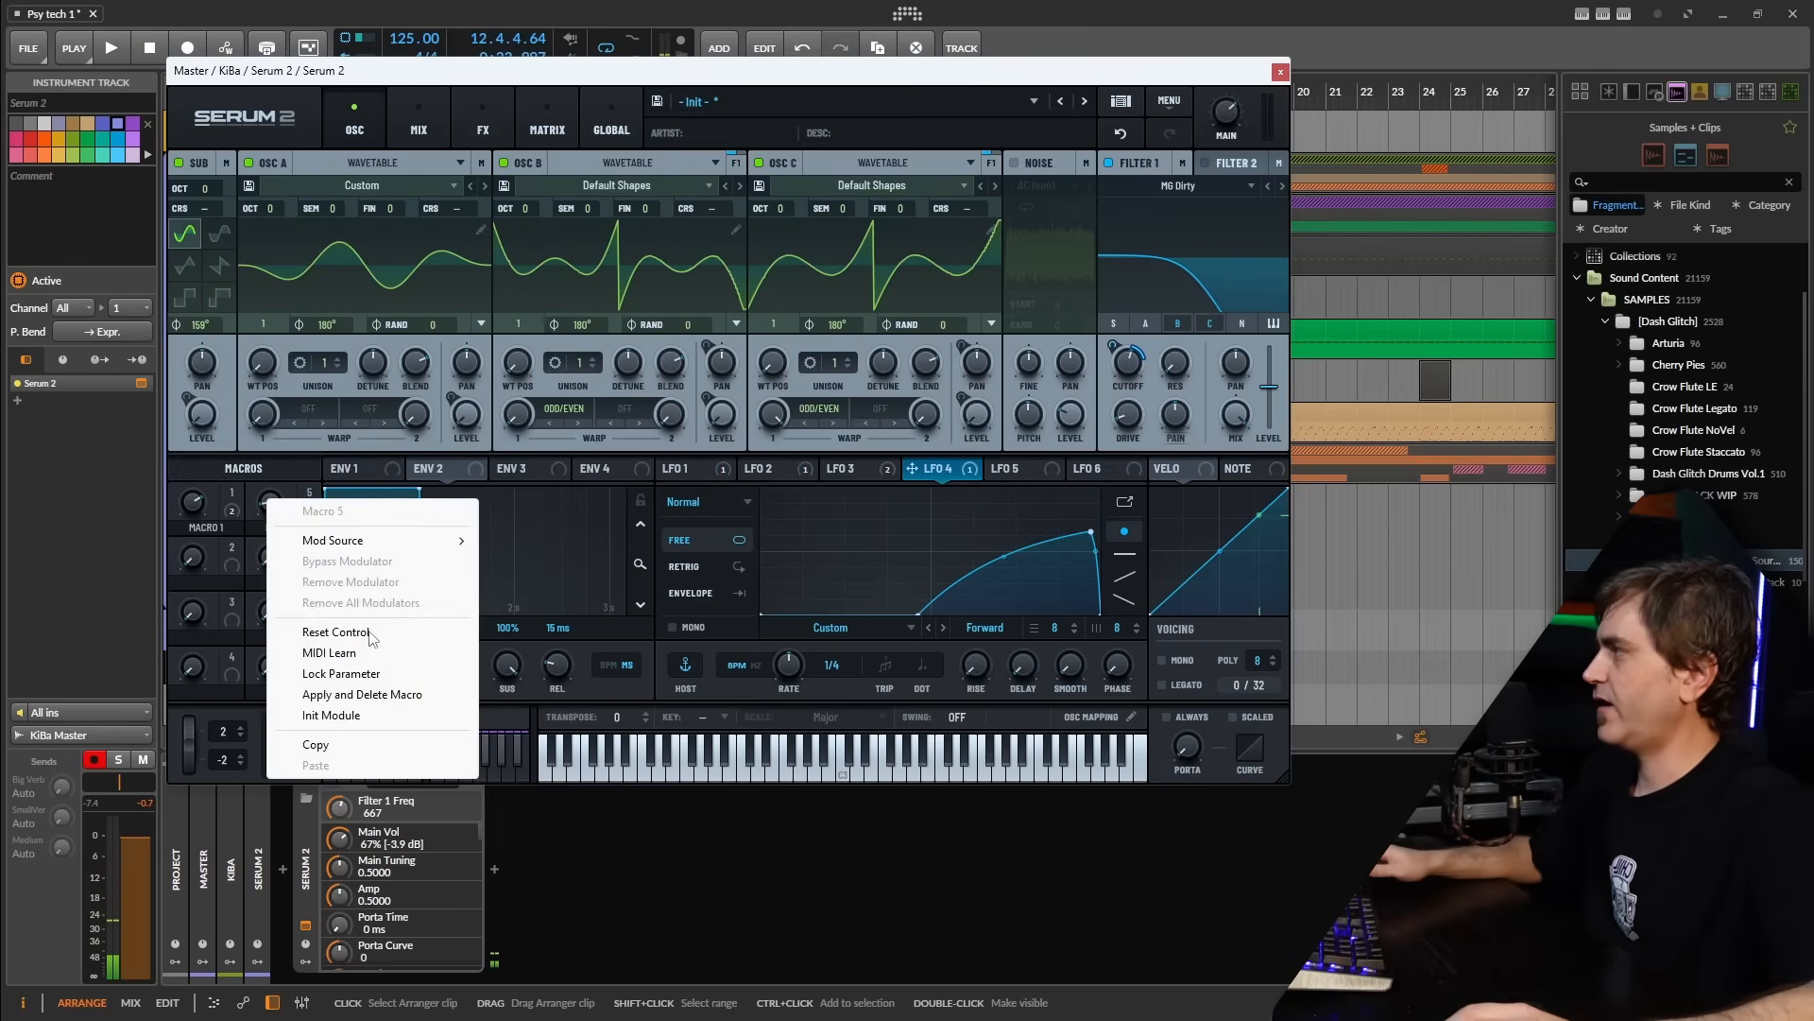
pyautogui.click(293, 507)
pyautogui.press('space')
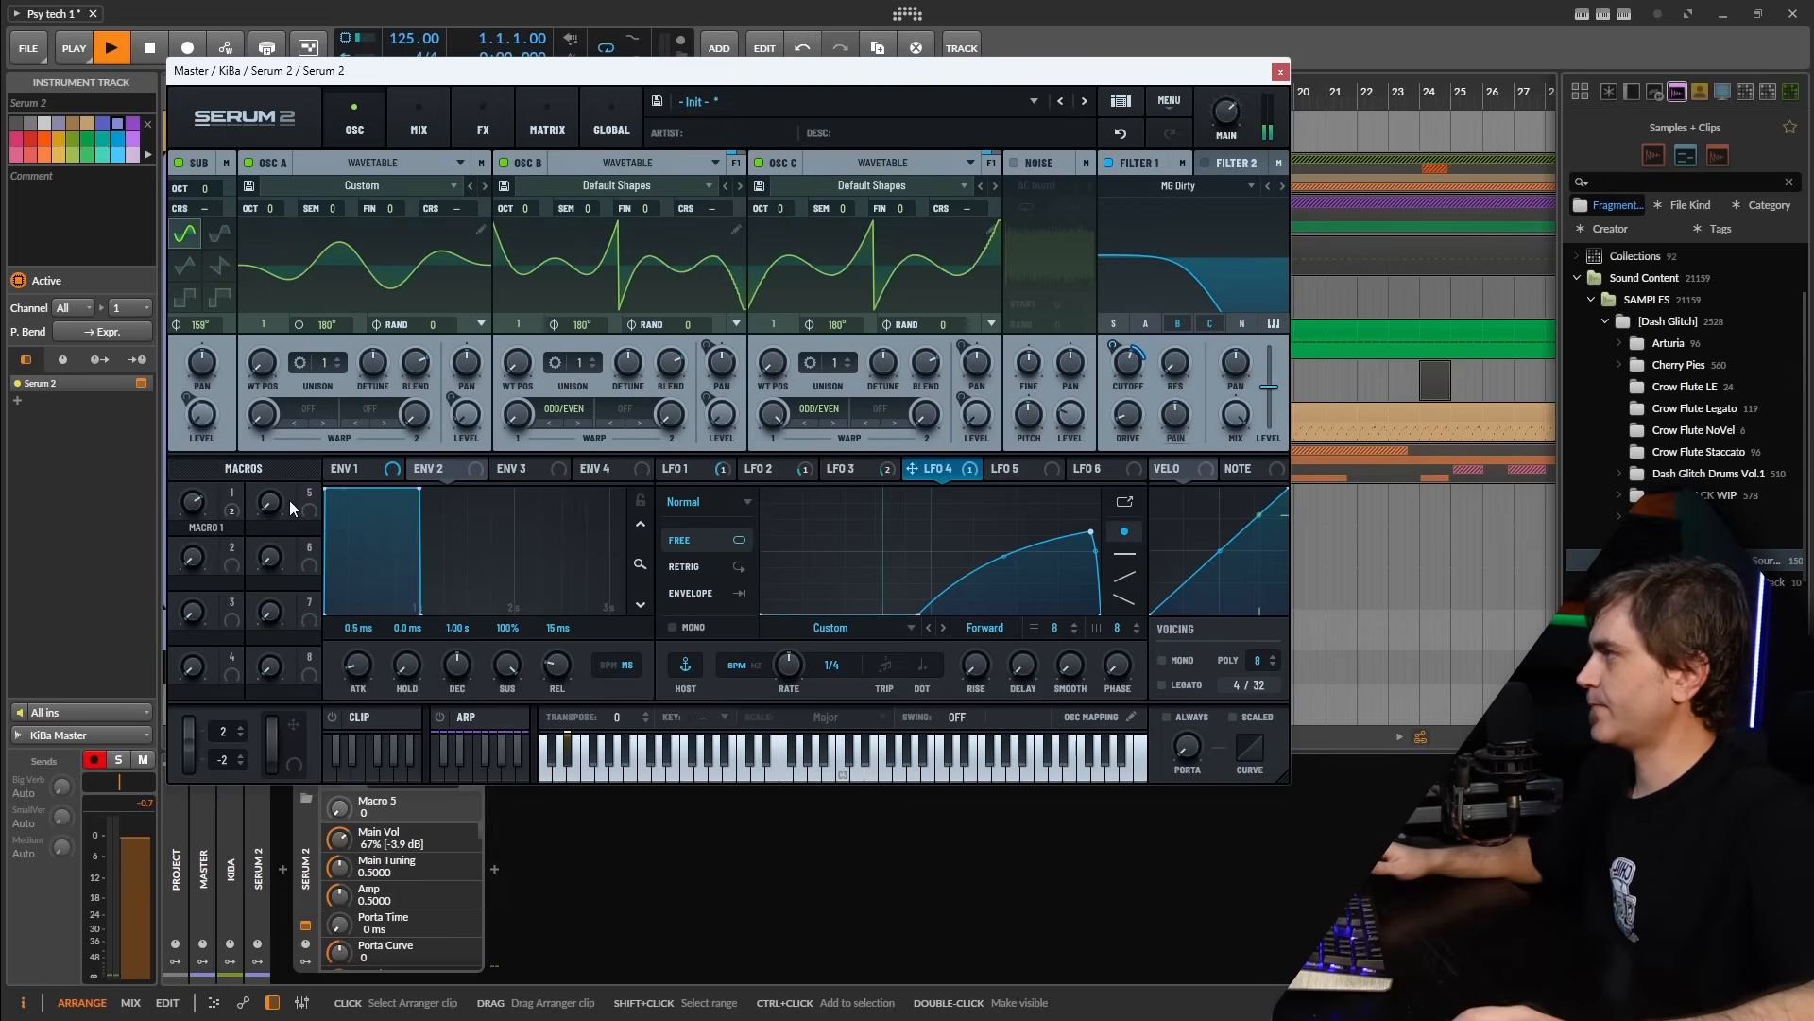
pyautogui.press('space')
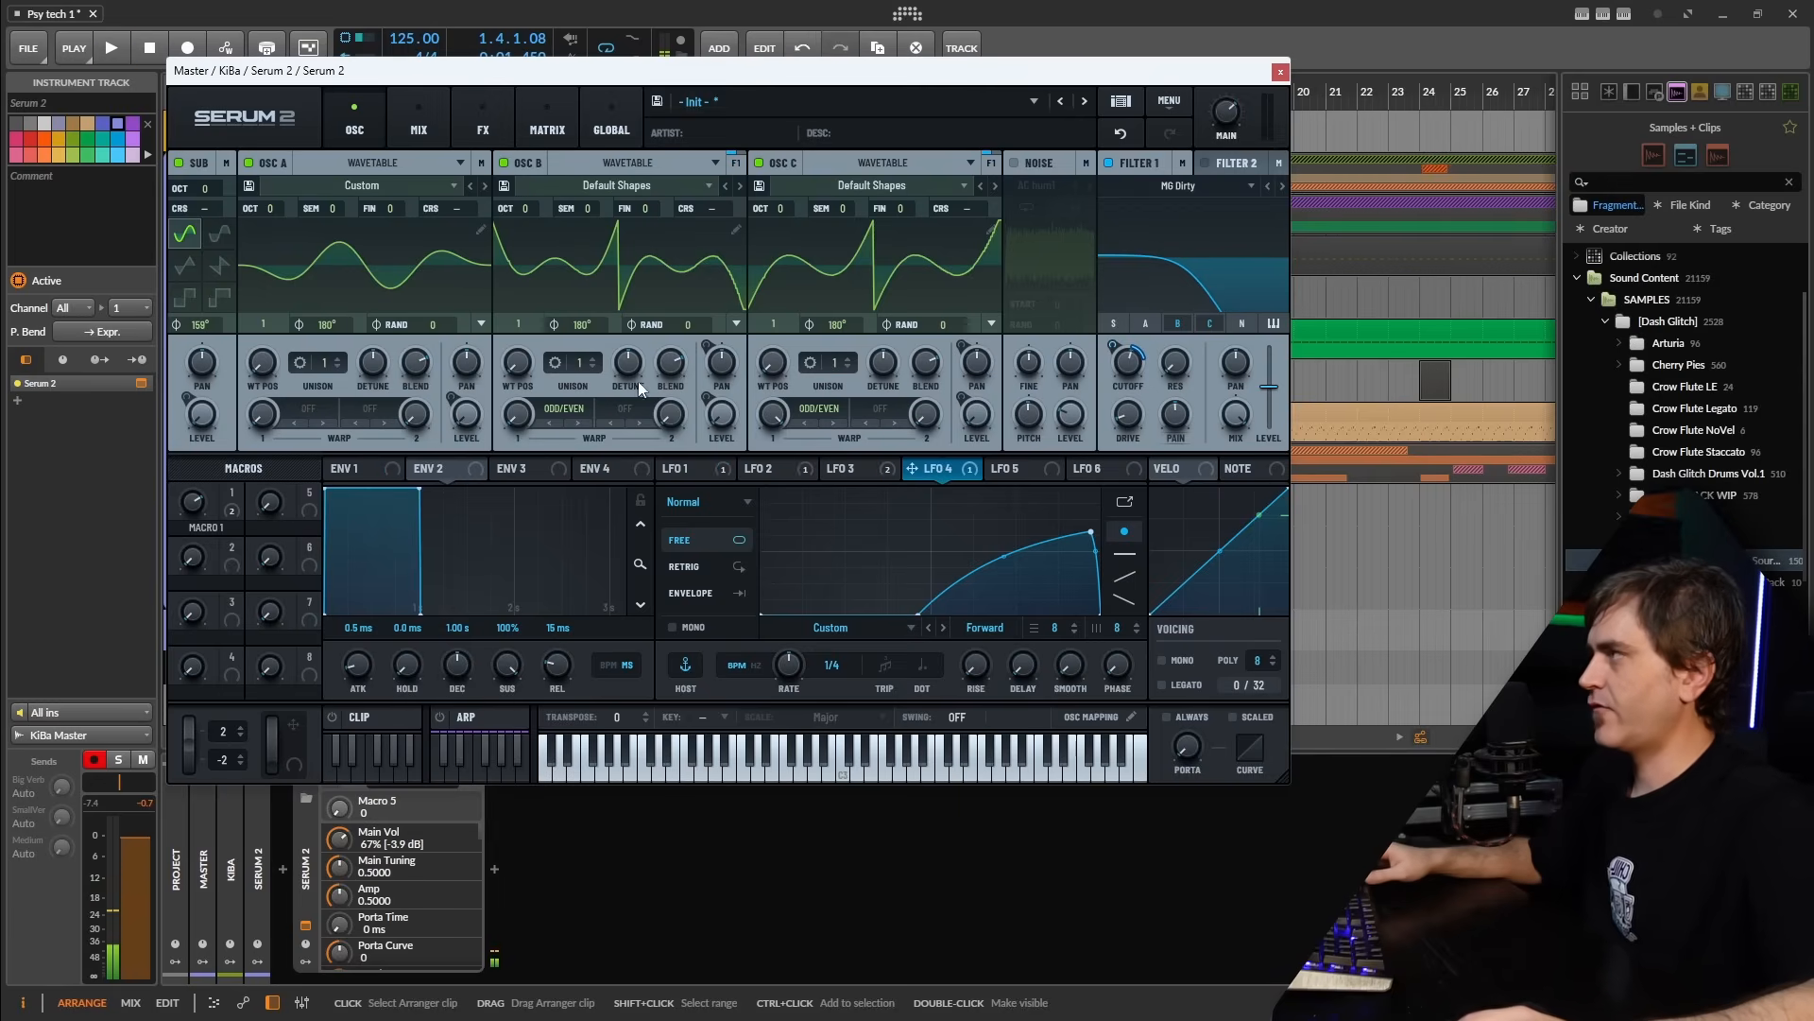
# Review the modulation matrix assignments and listen to the filtered bass
pyautogui.click(539, 101)
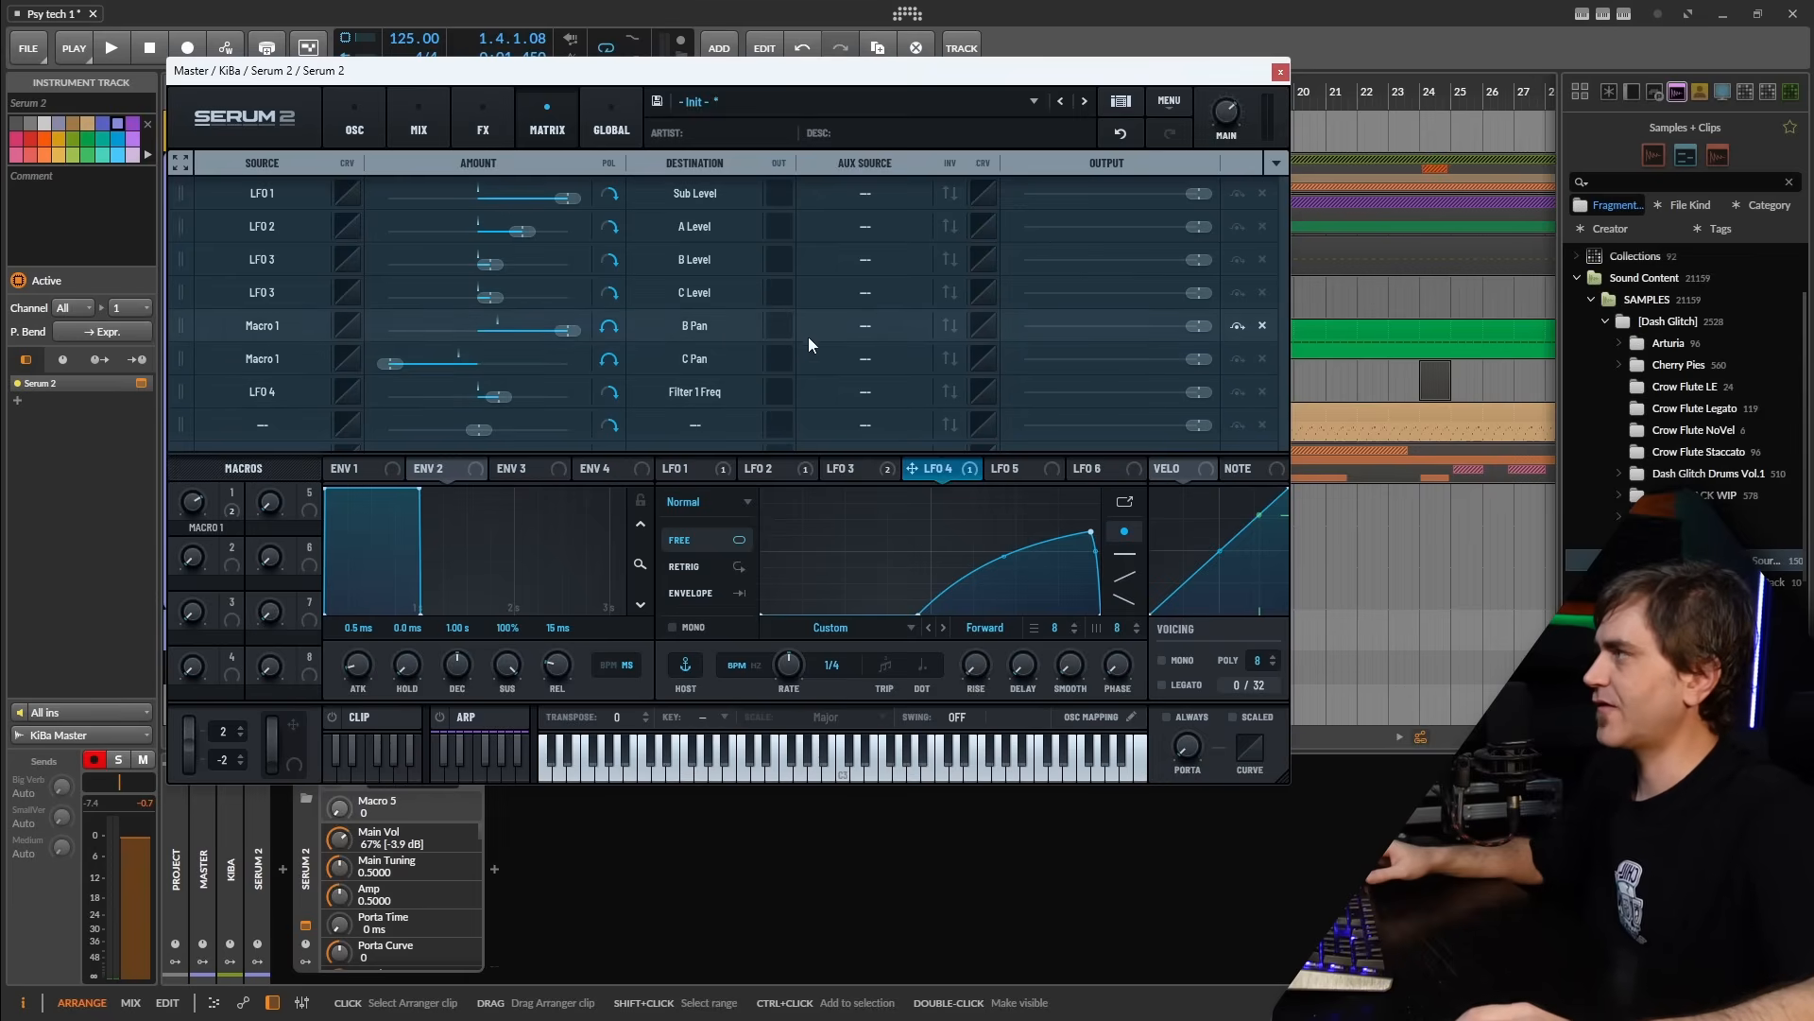
pyautogui.click(364, 119)
pyautogui.press('space')
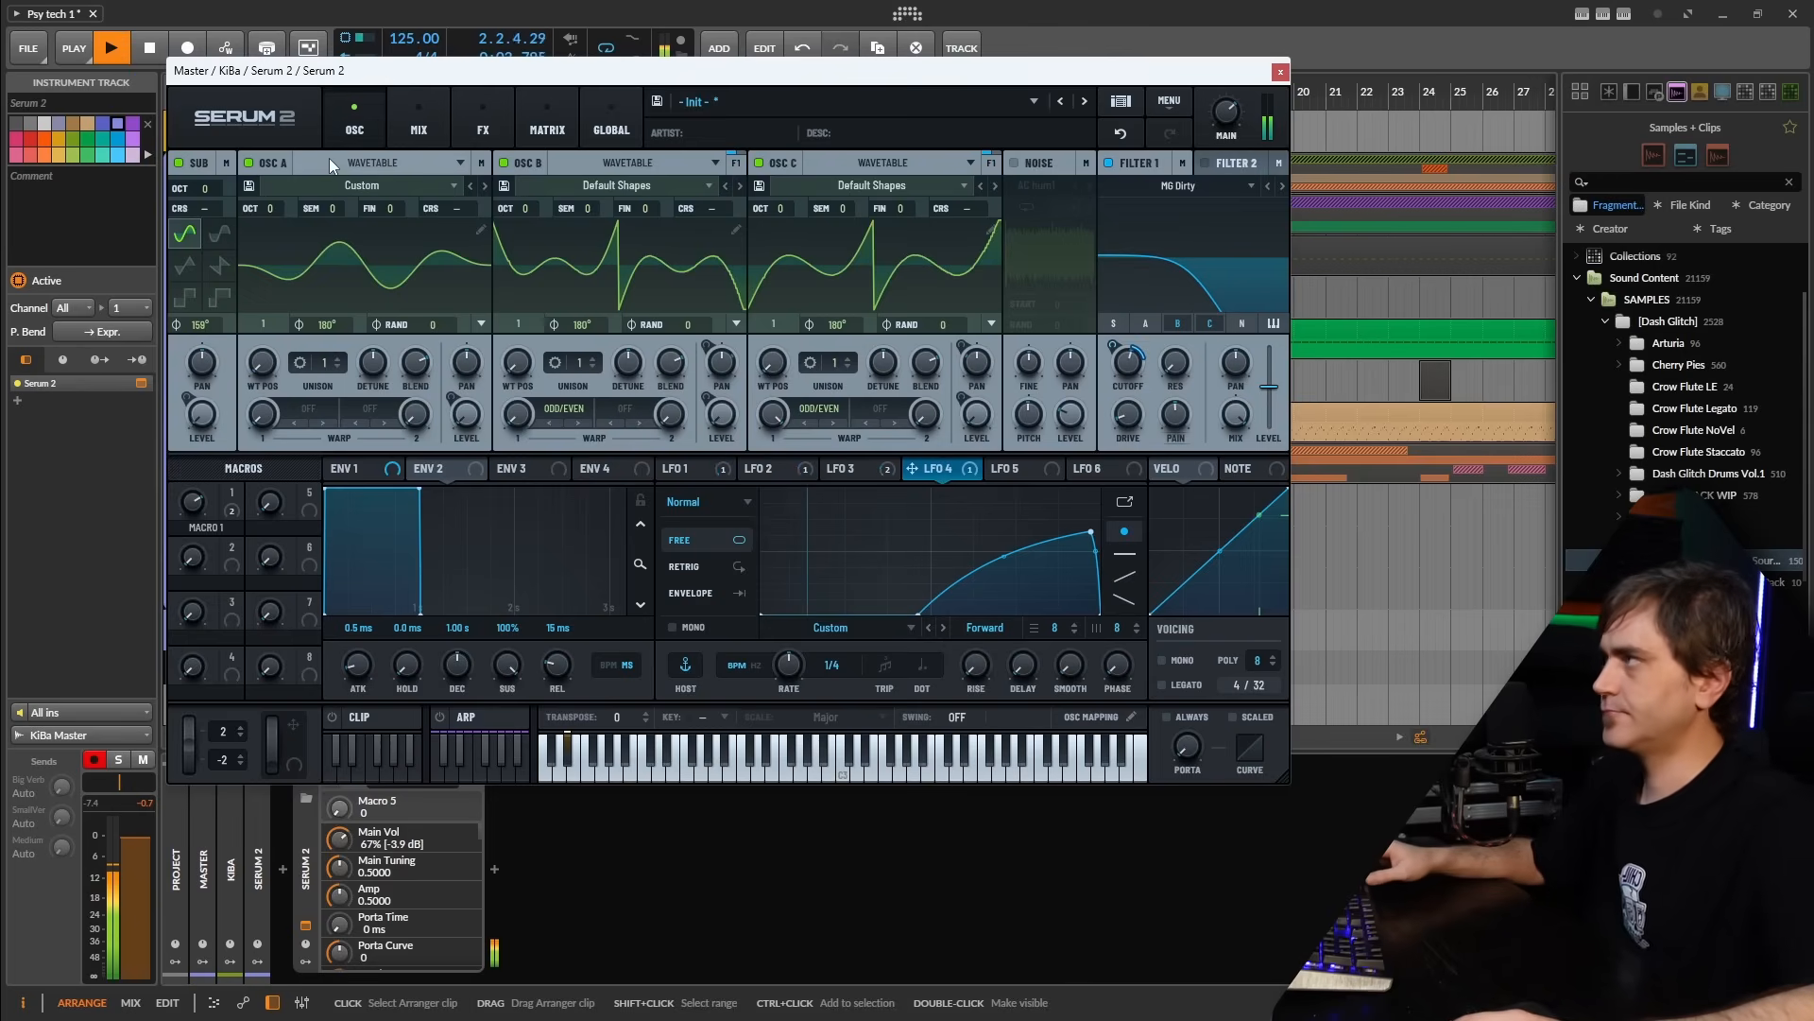
pyautogui.click(543, 123)
pyautogui.press('space')
pyautogui.click(356, 124)
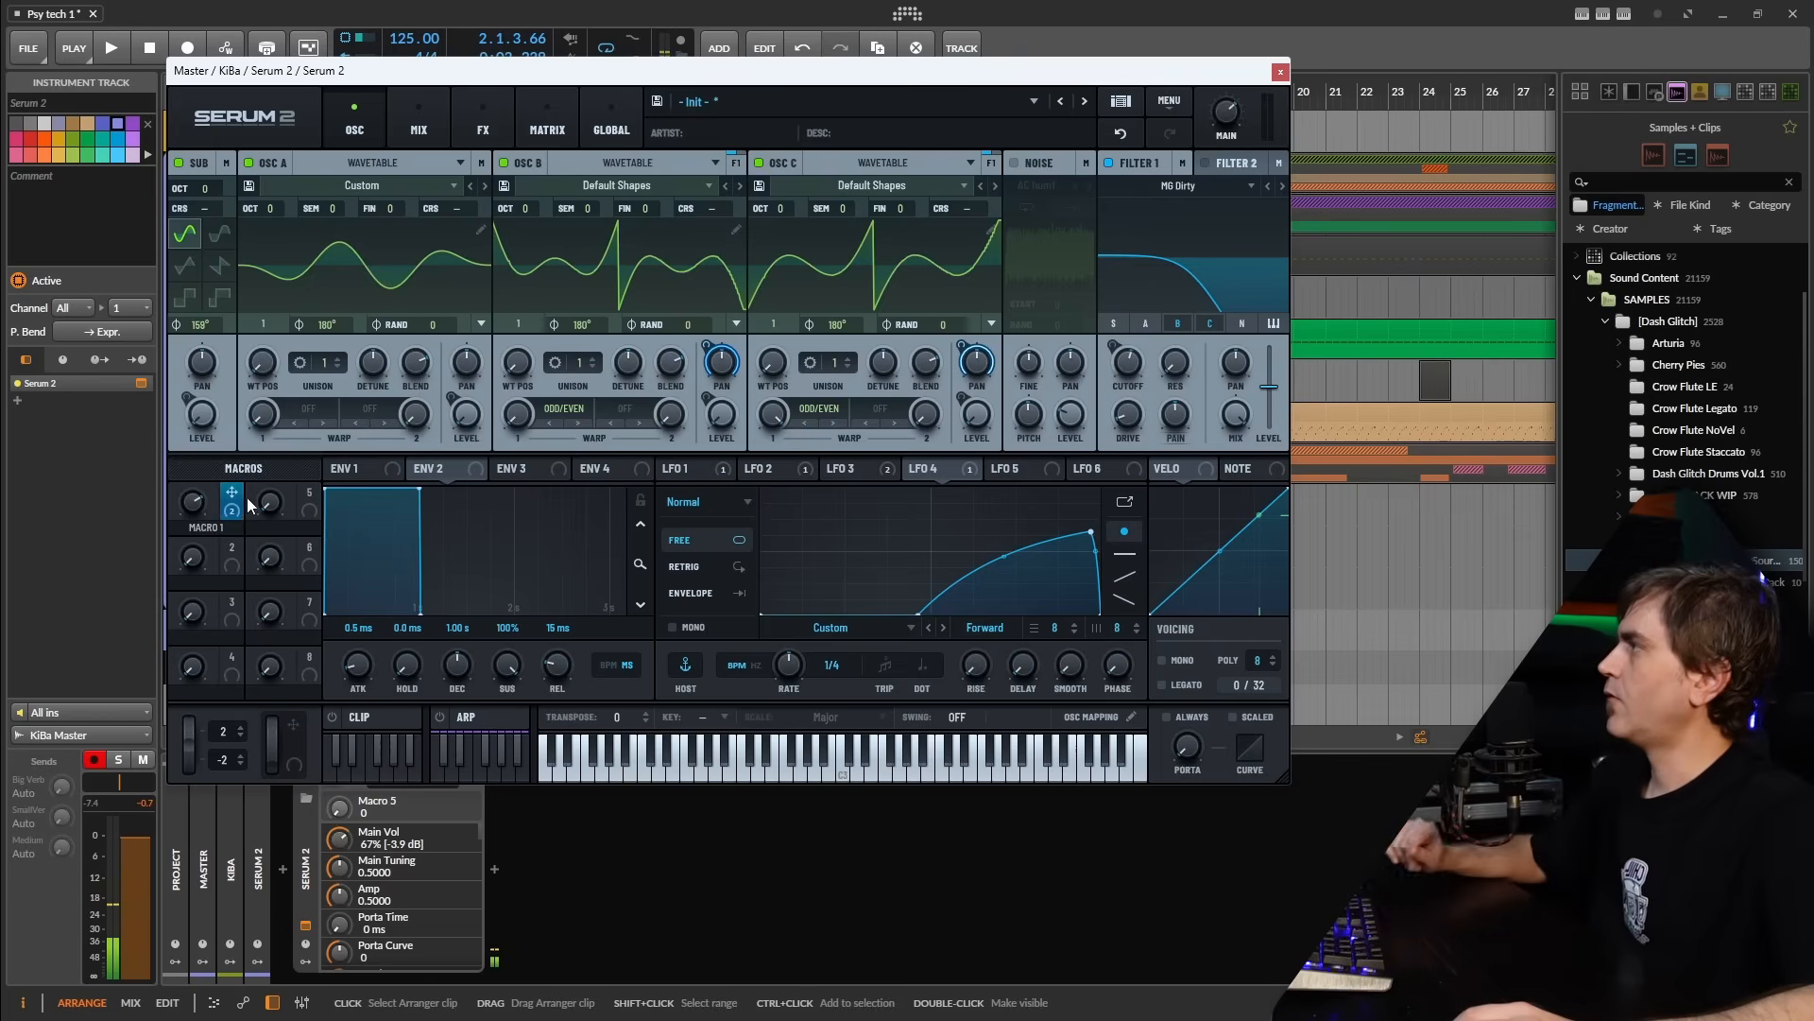
# Route the sub oscillator's output to Direct
pyautogui.click(228, 160)
pyautogui.click(267, 192)
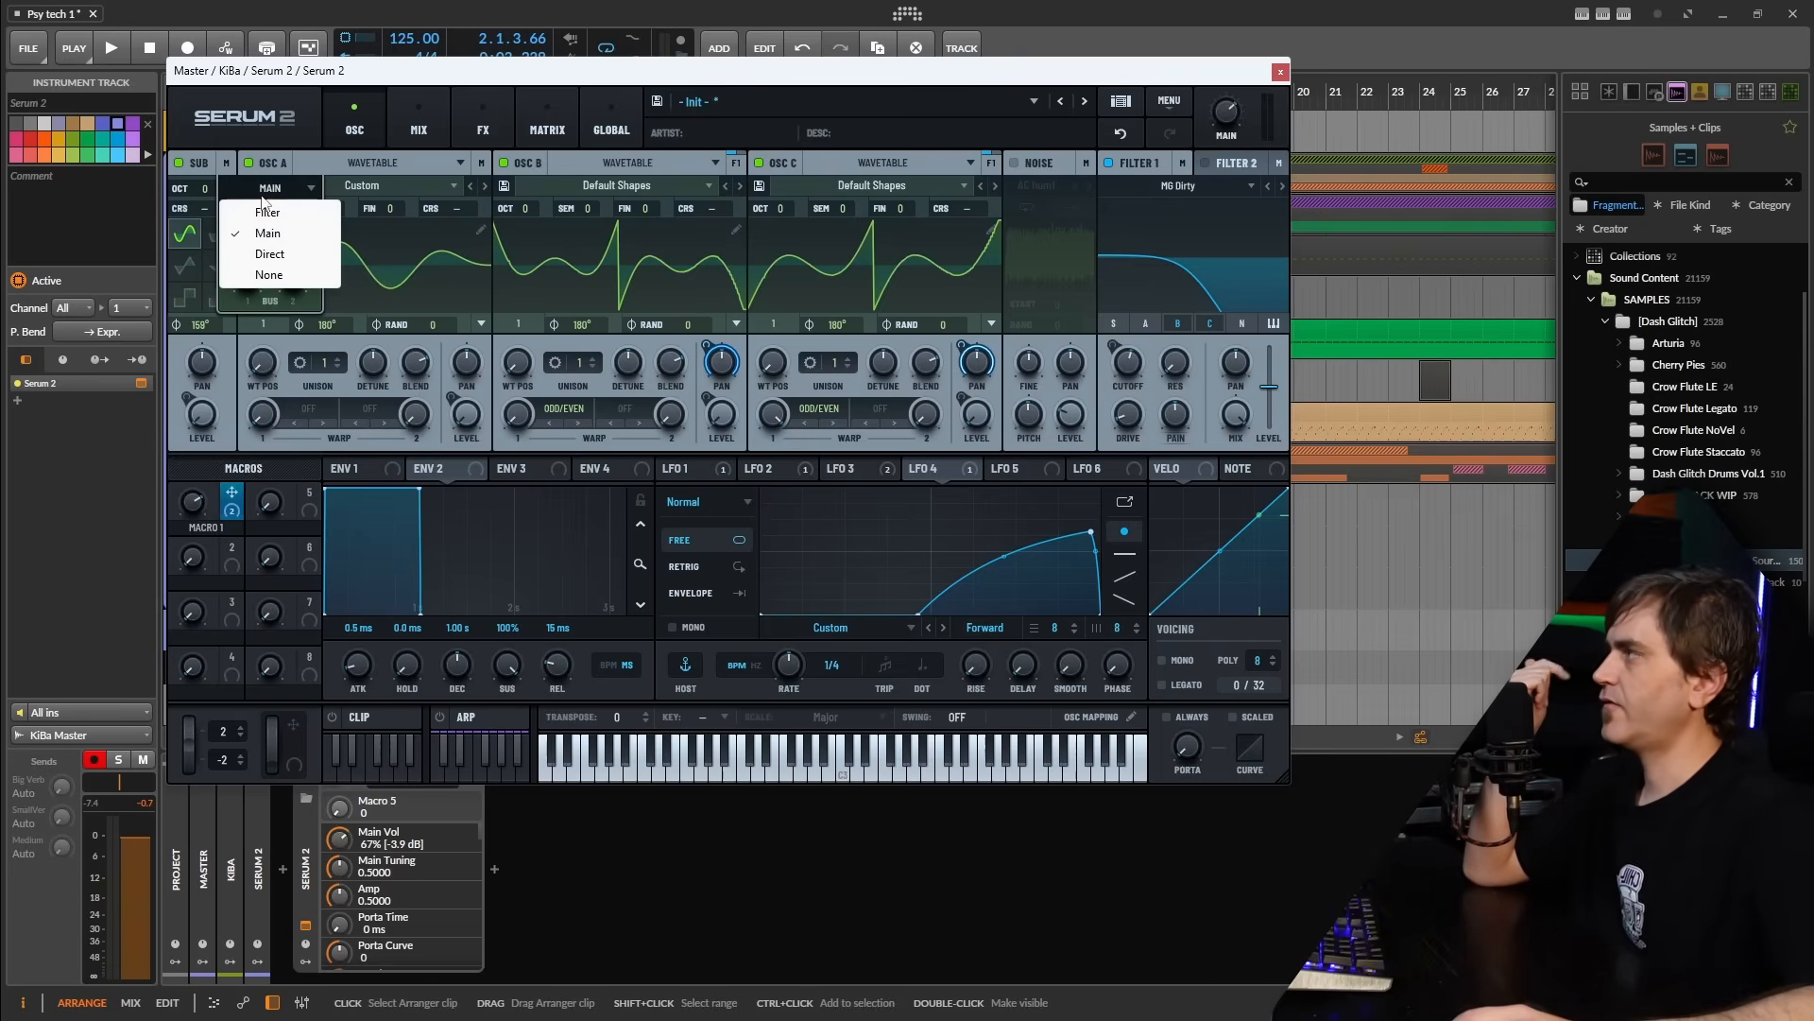
pyautogui.click(269, 255)
# Try routing OSC A's output to Direct and return it to Main
pyautogui.click(479, 160)
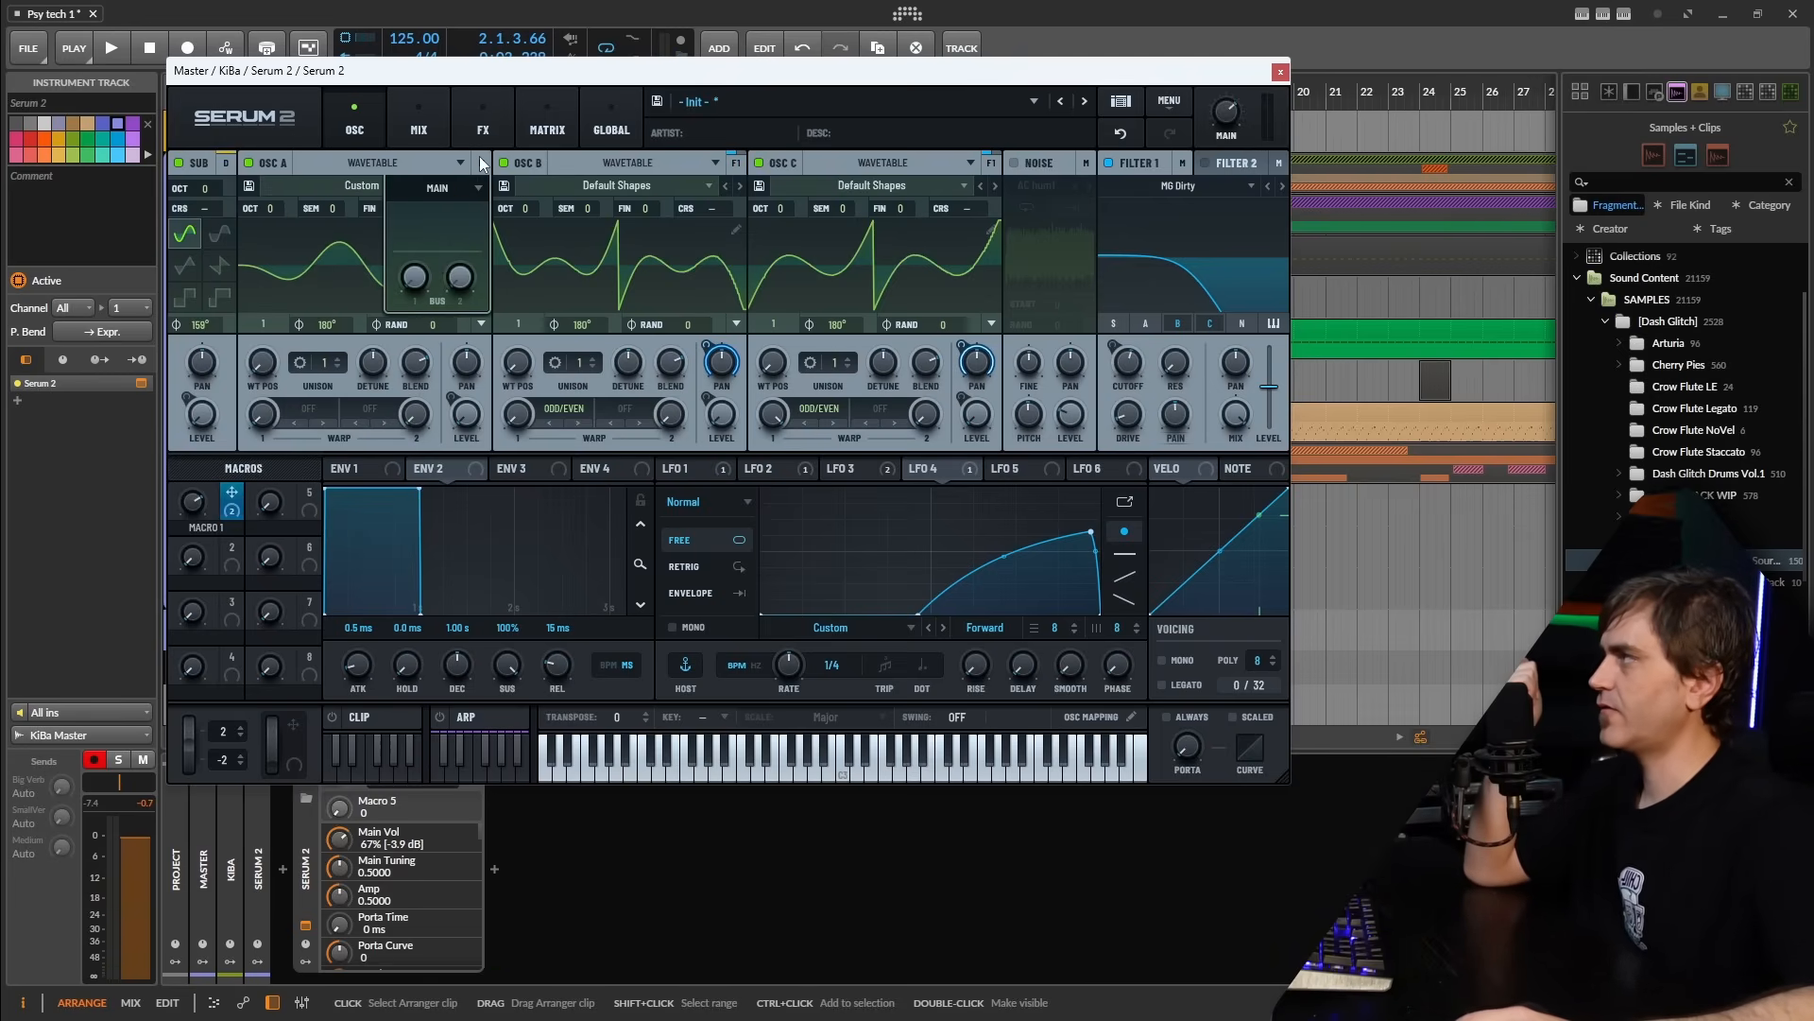
pyautogui.click(437, 188)
pyautogui.click(441, 255)
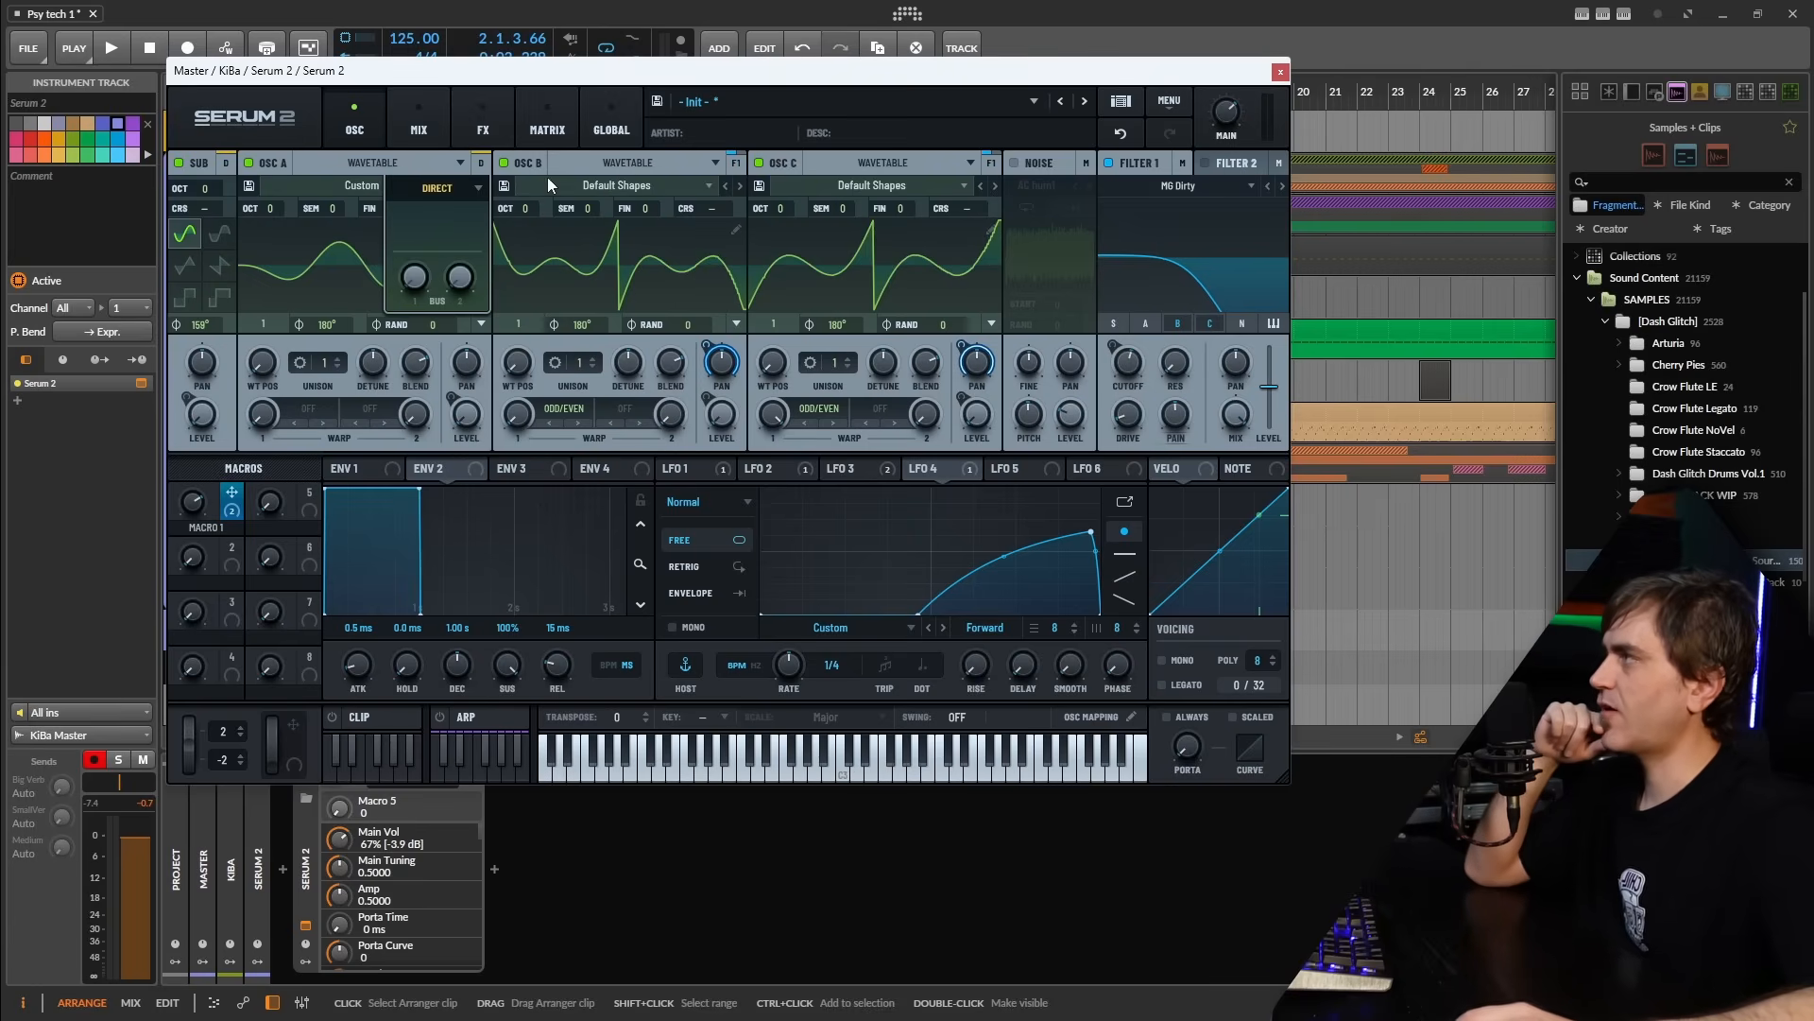
pyautogui.click(438, 188)
pyautogui.click(439, 233)
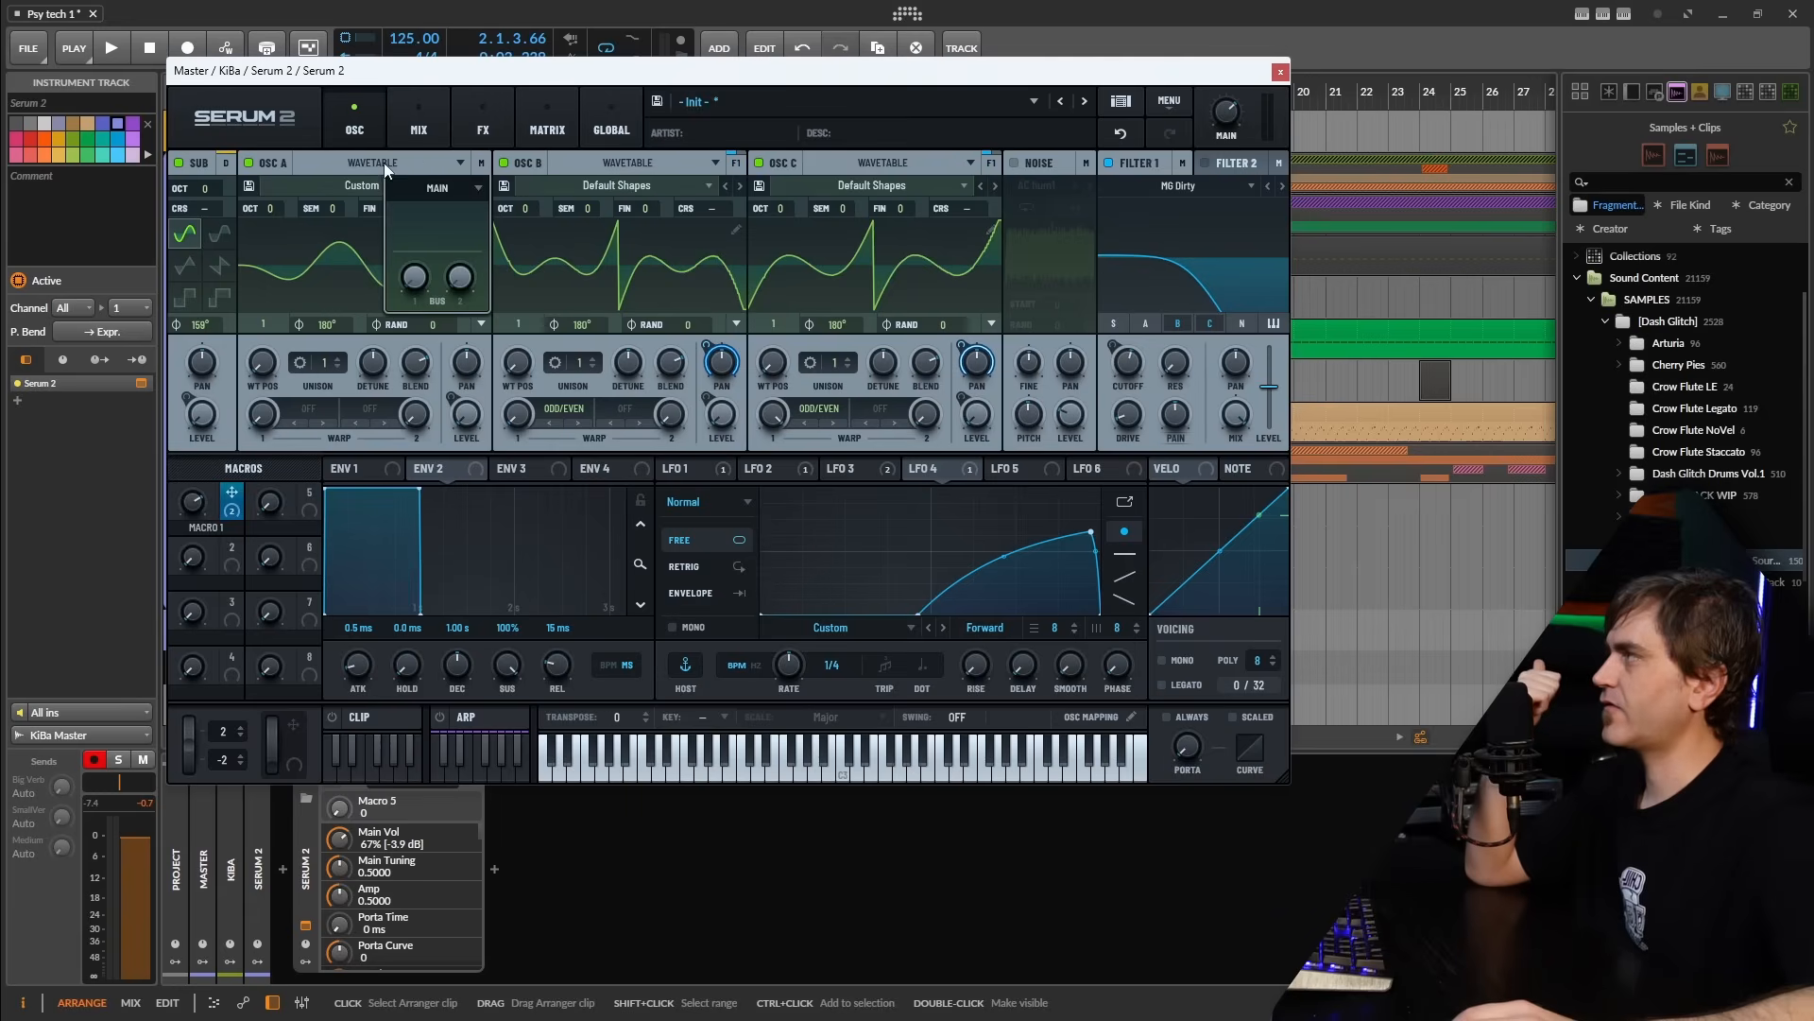
pyautogui.click(384, 163)
pyautogui.click(438, 125)
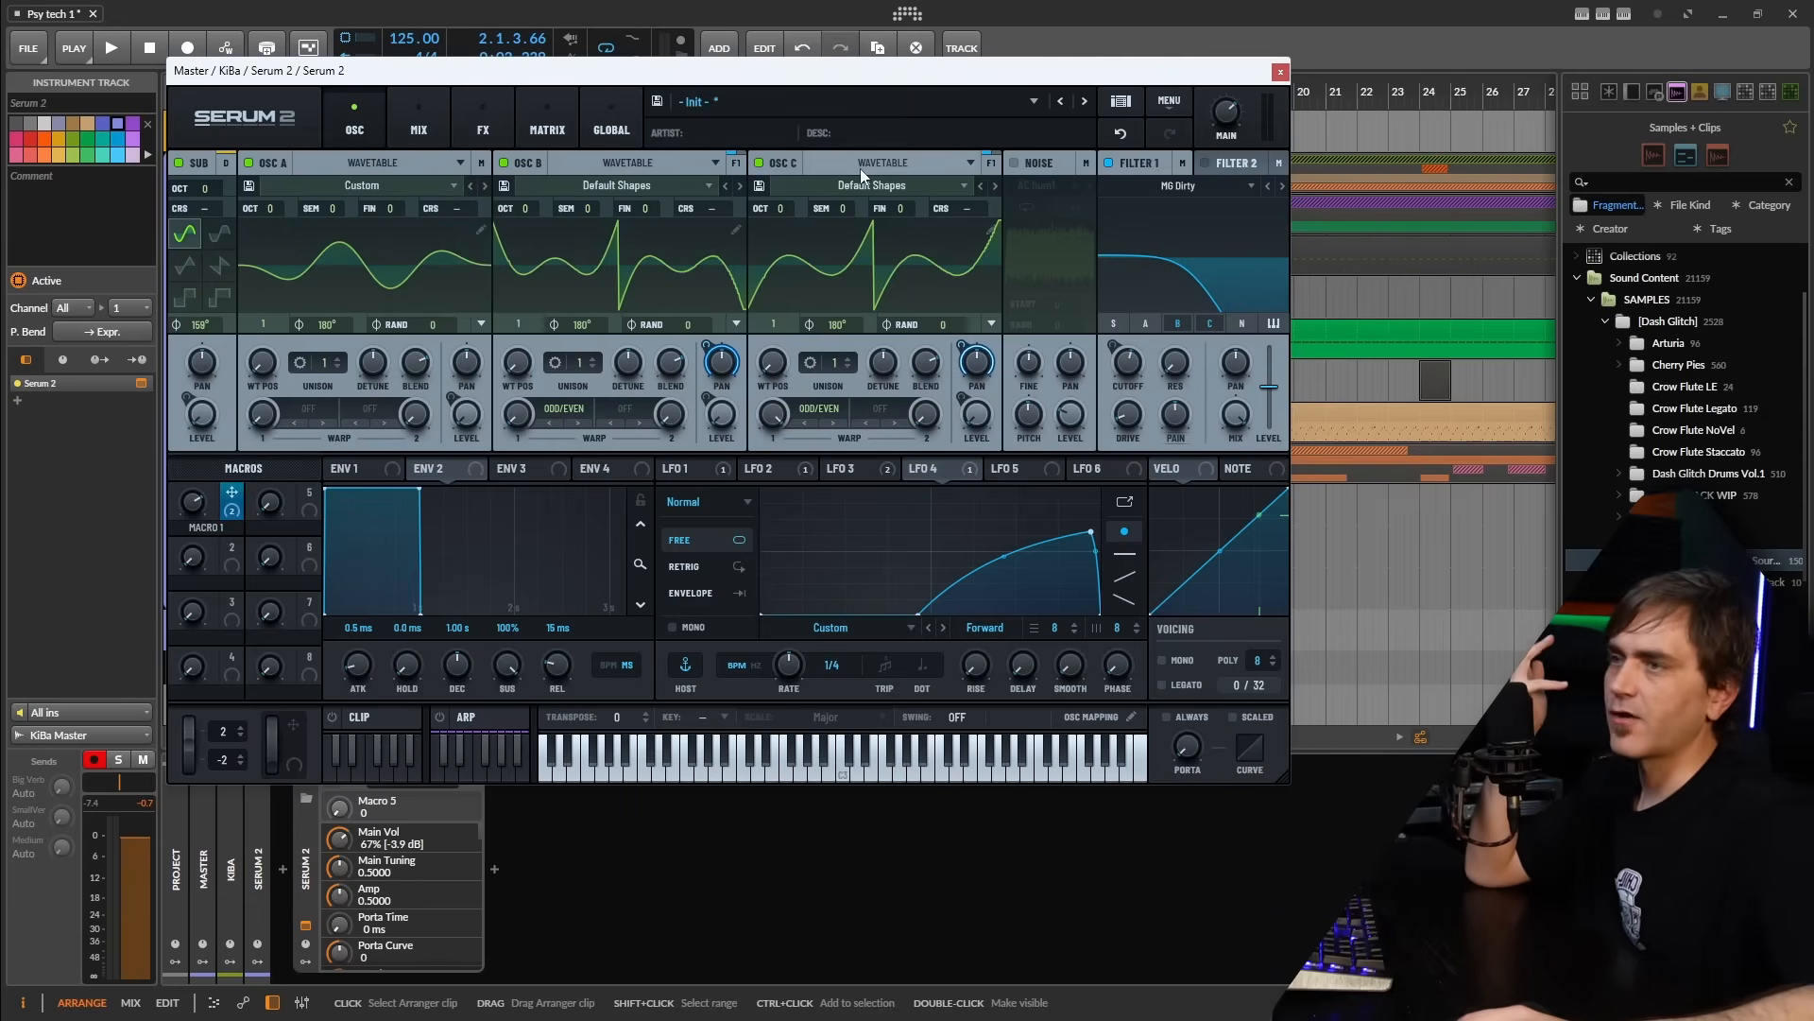
# In the mixer, send OSC A to Bus 1 at 100% and set its output routing to None
pyautogui.click(419, 121)
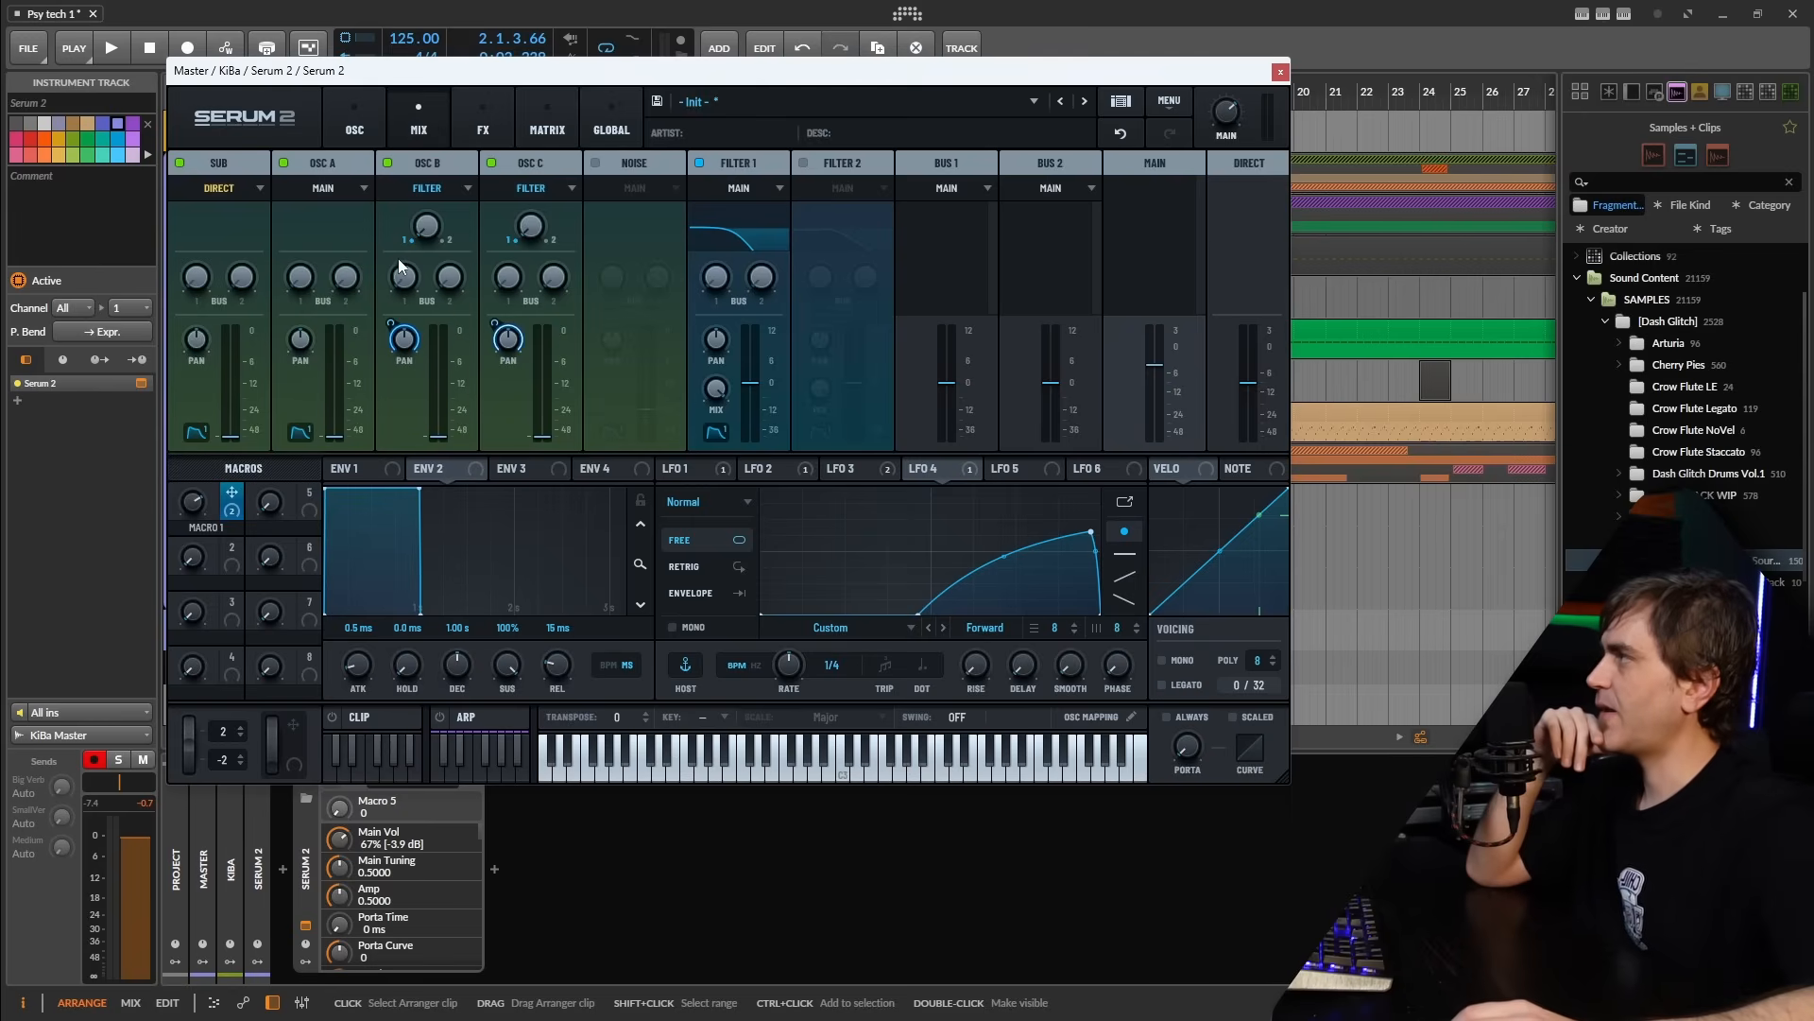
pyautogui.click(304, 279)
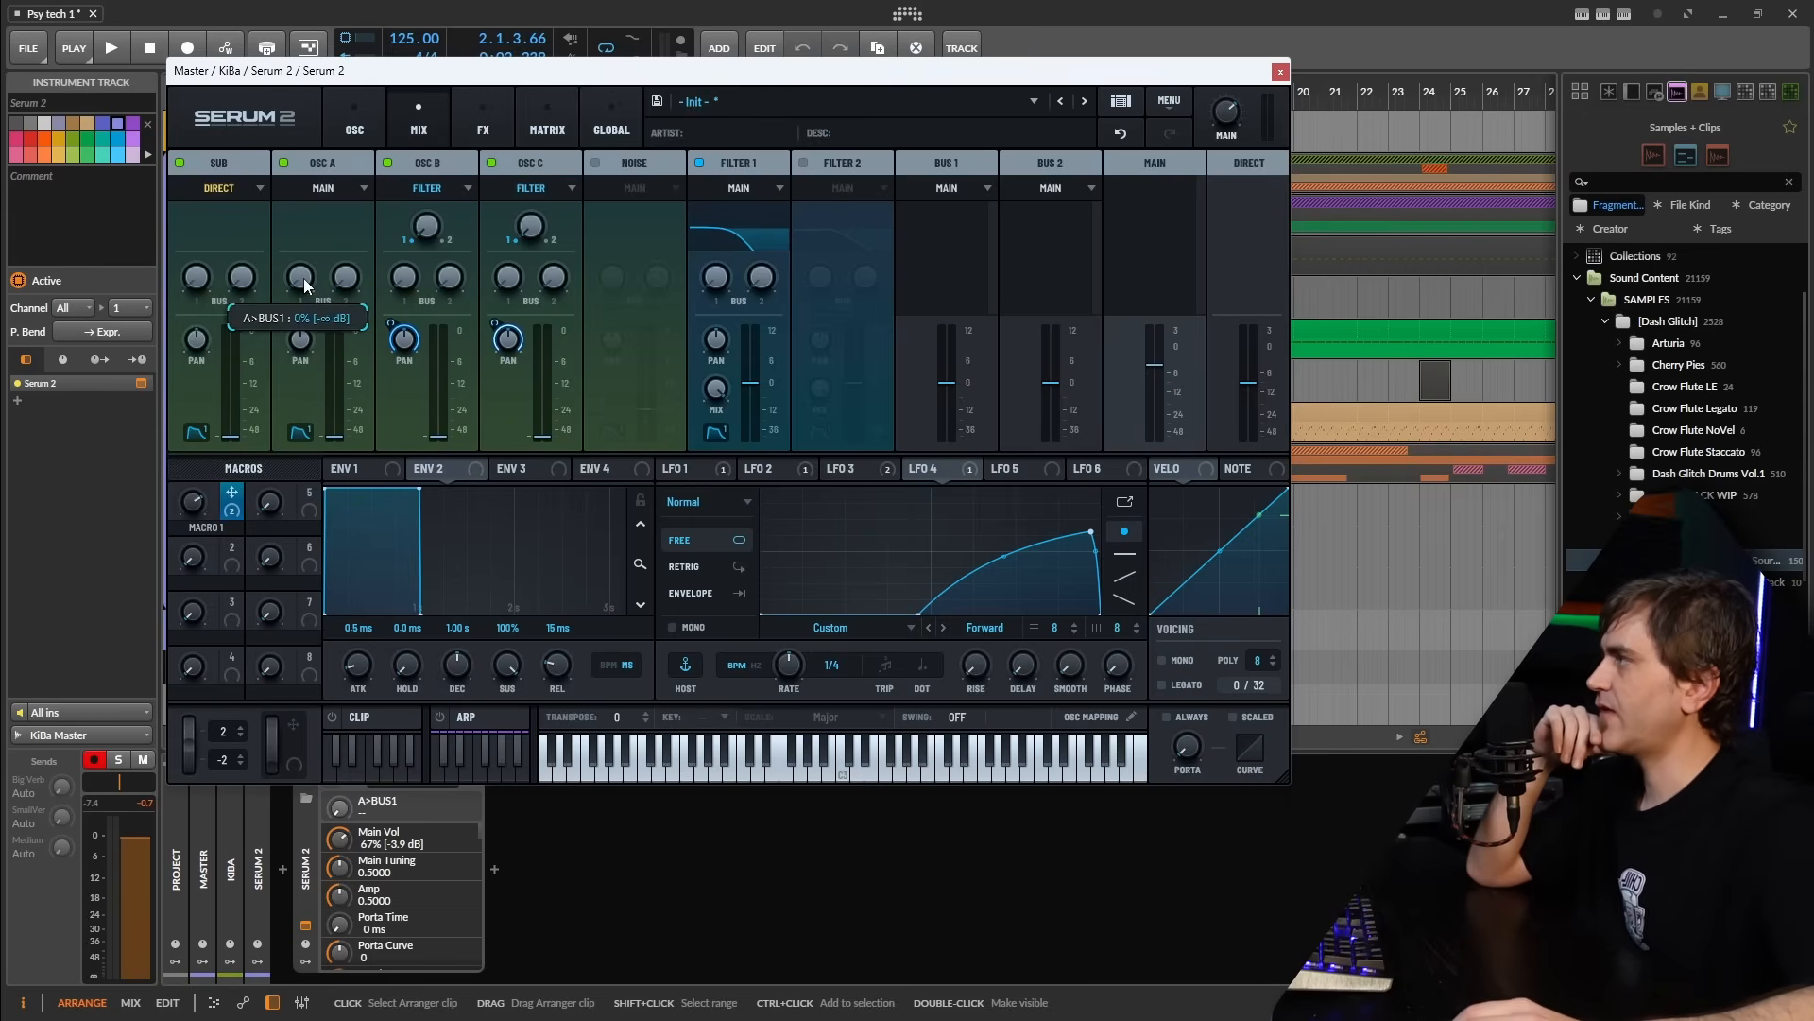
pyautogui.click(323, 188)
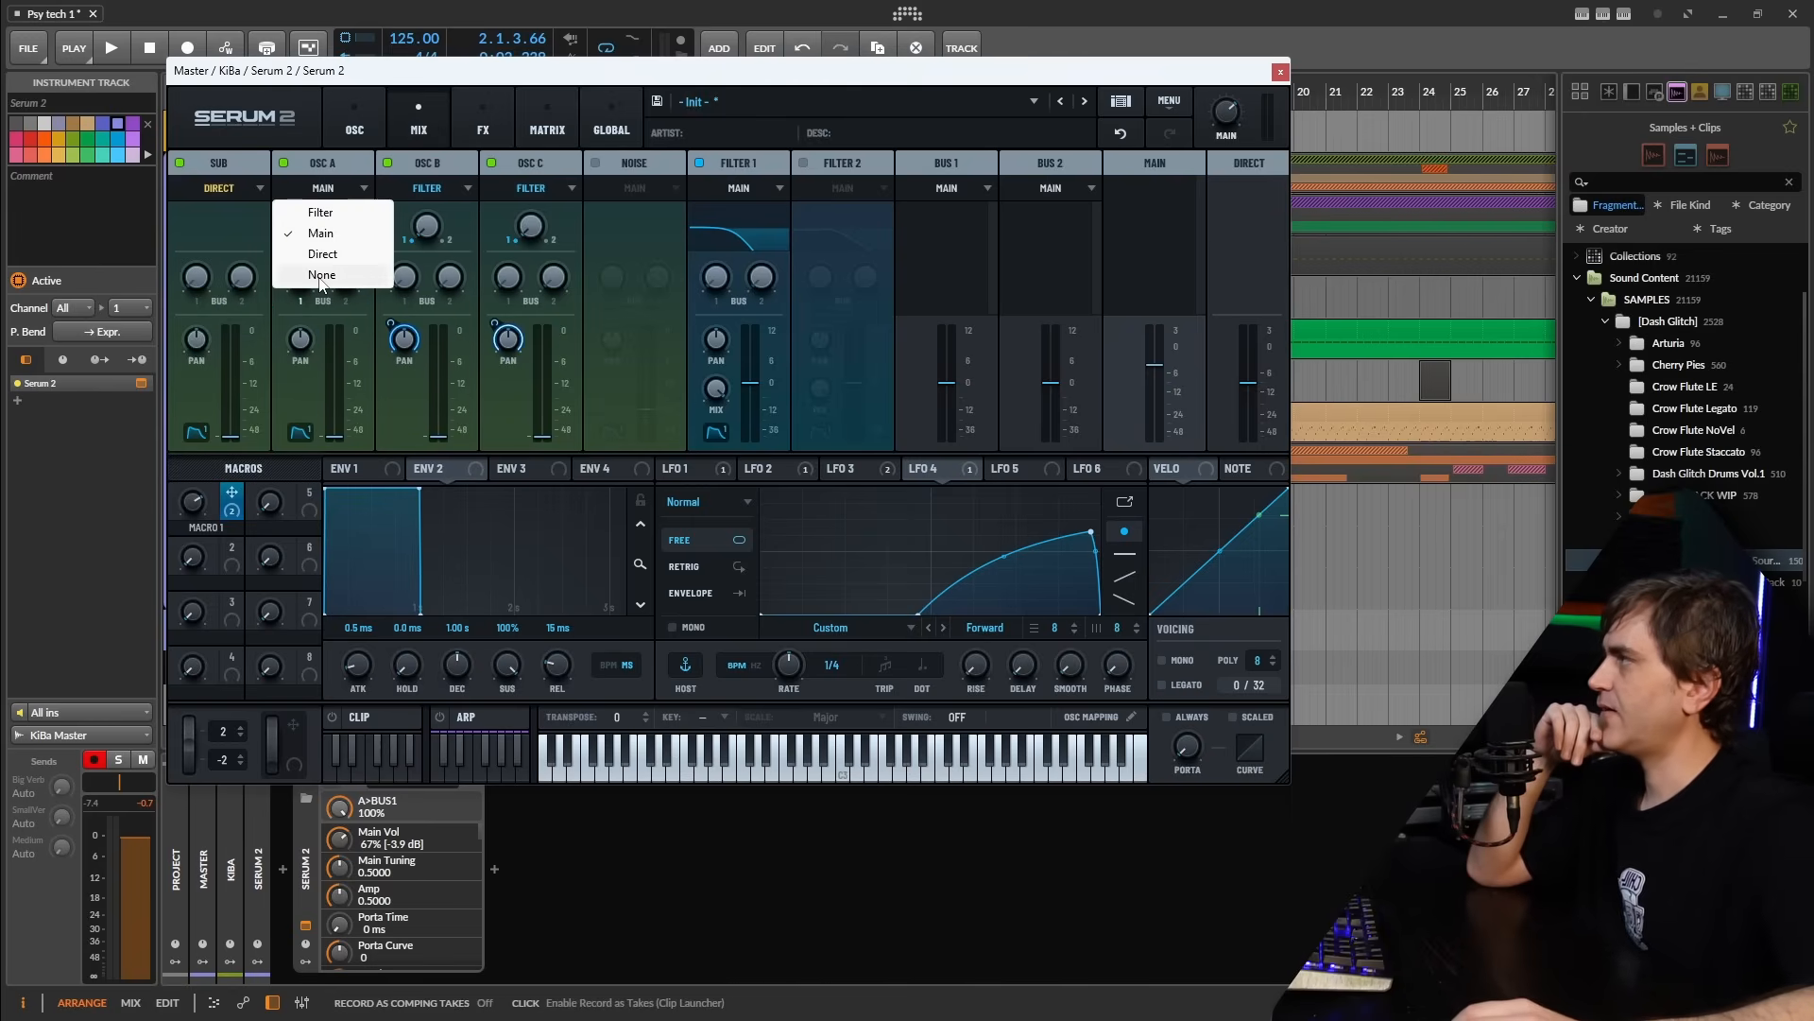
pyautogui.click(320, 275)
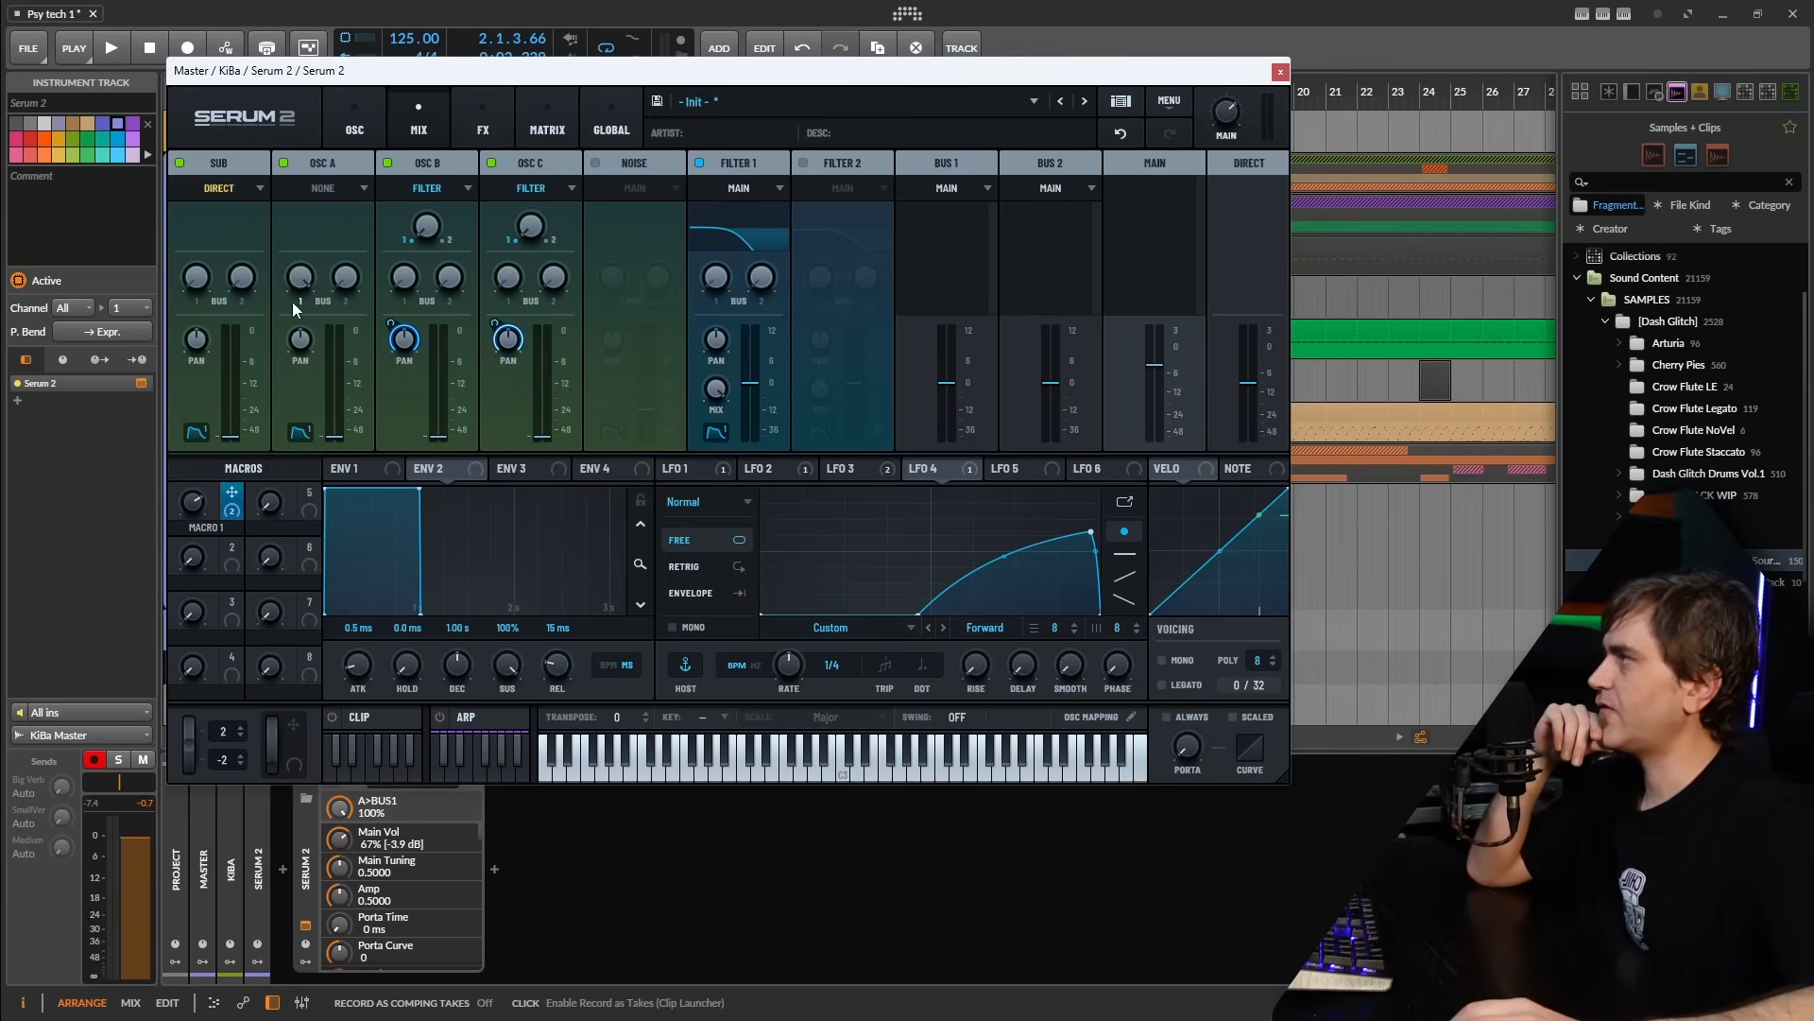
pyautogui.click(956, 192)
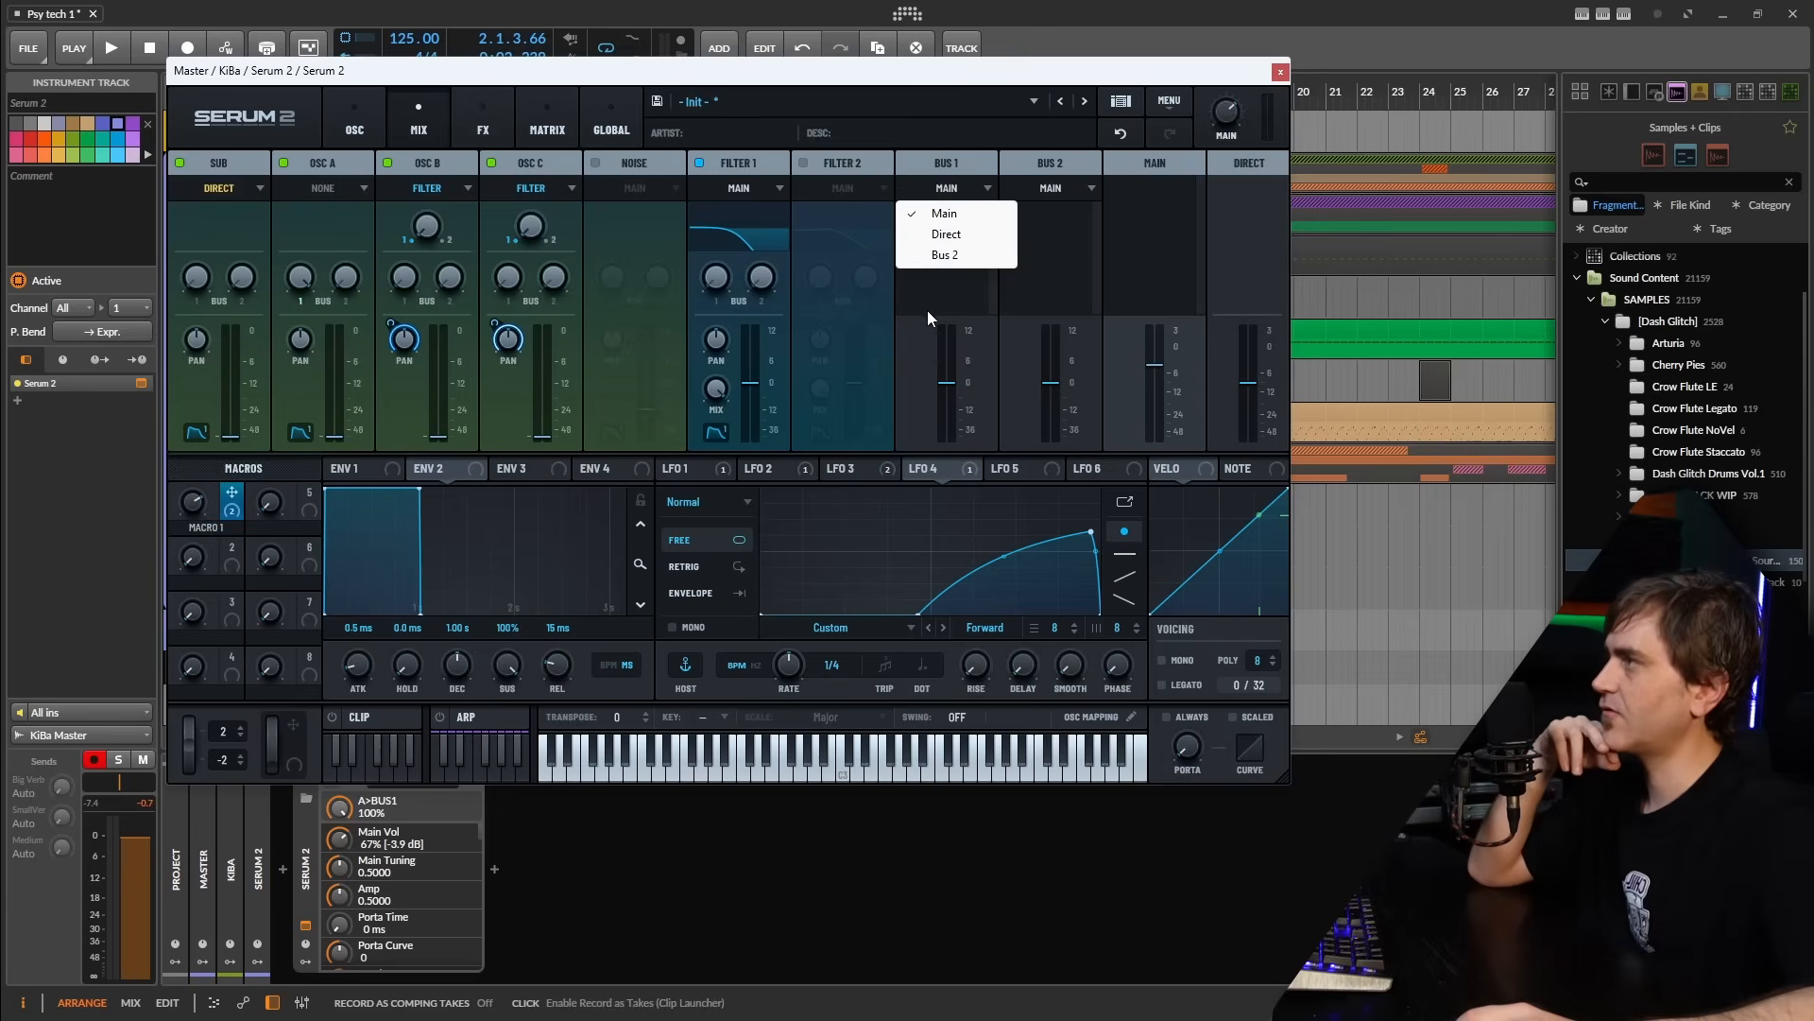
pyautogui.click(316, 233)
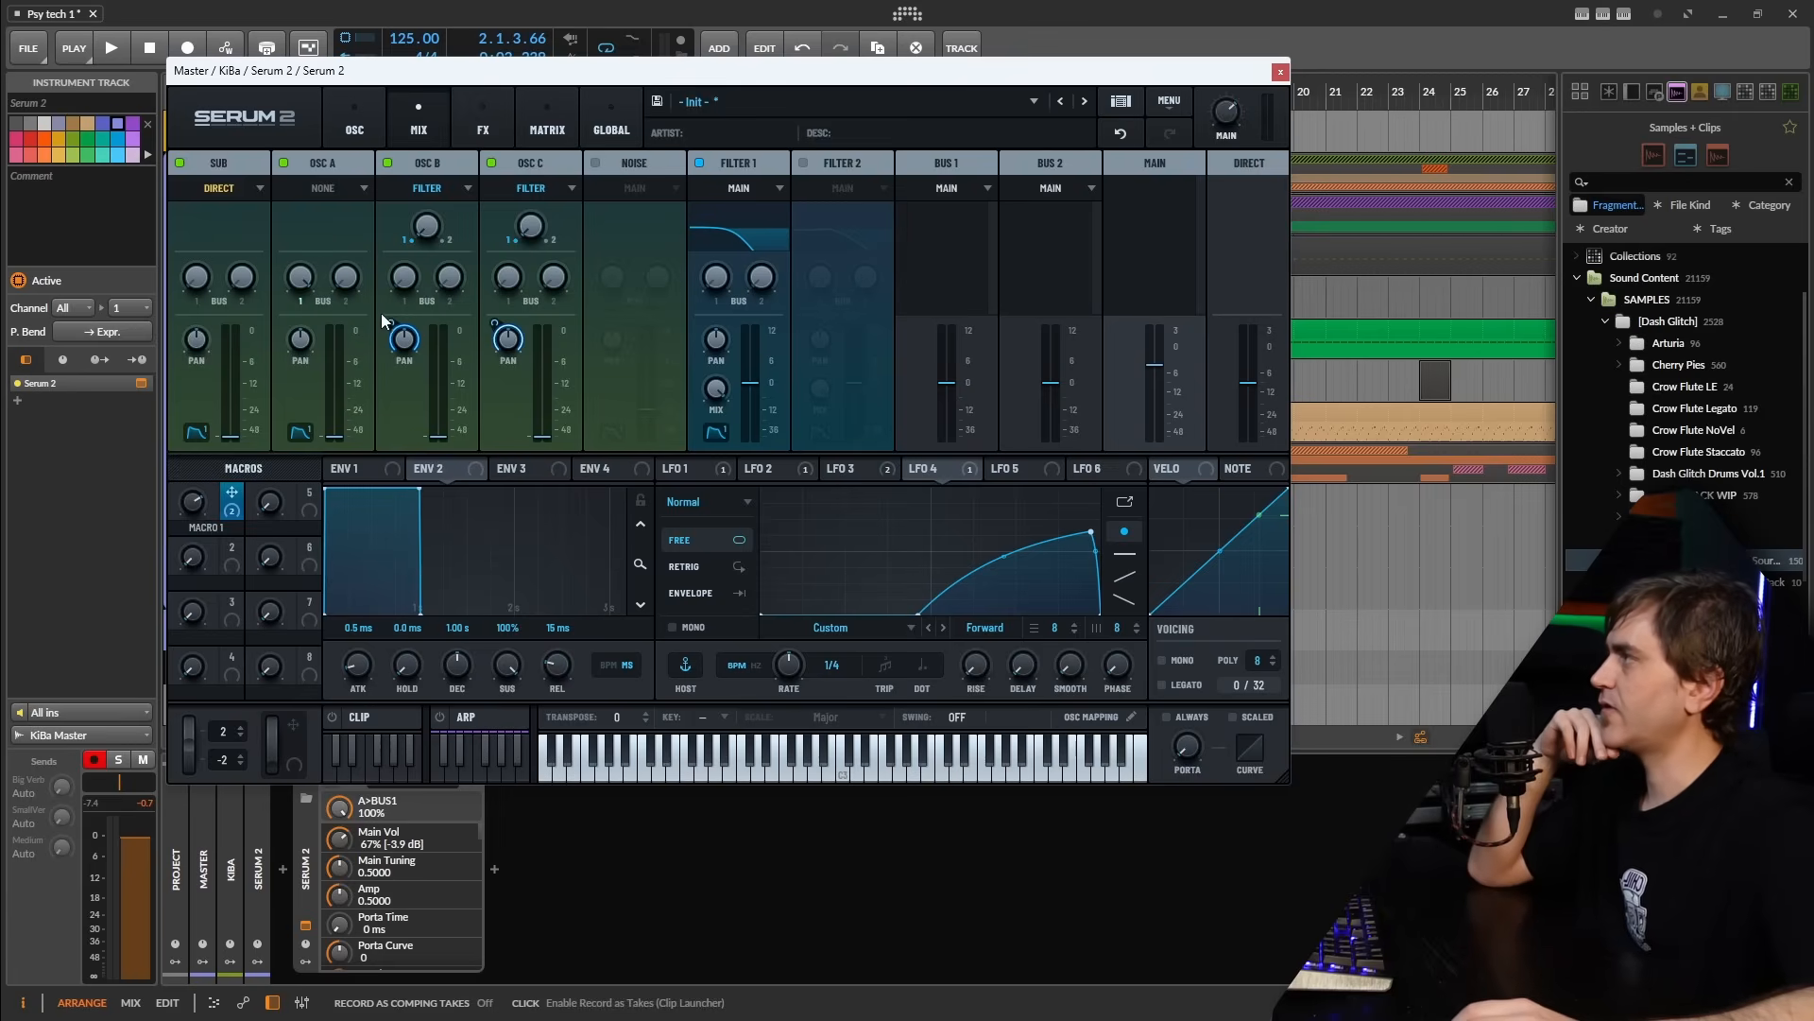
# Send Filter 1 to Bus 2 at 100% instead of sending OSC B and OSC C to it individually
pyautogui.click(444, 157)
pyautogui.click(434, 161)
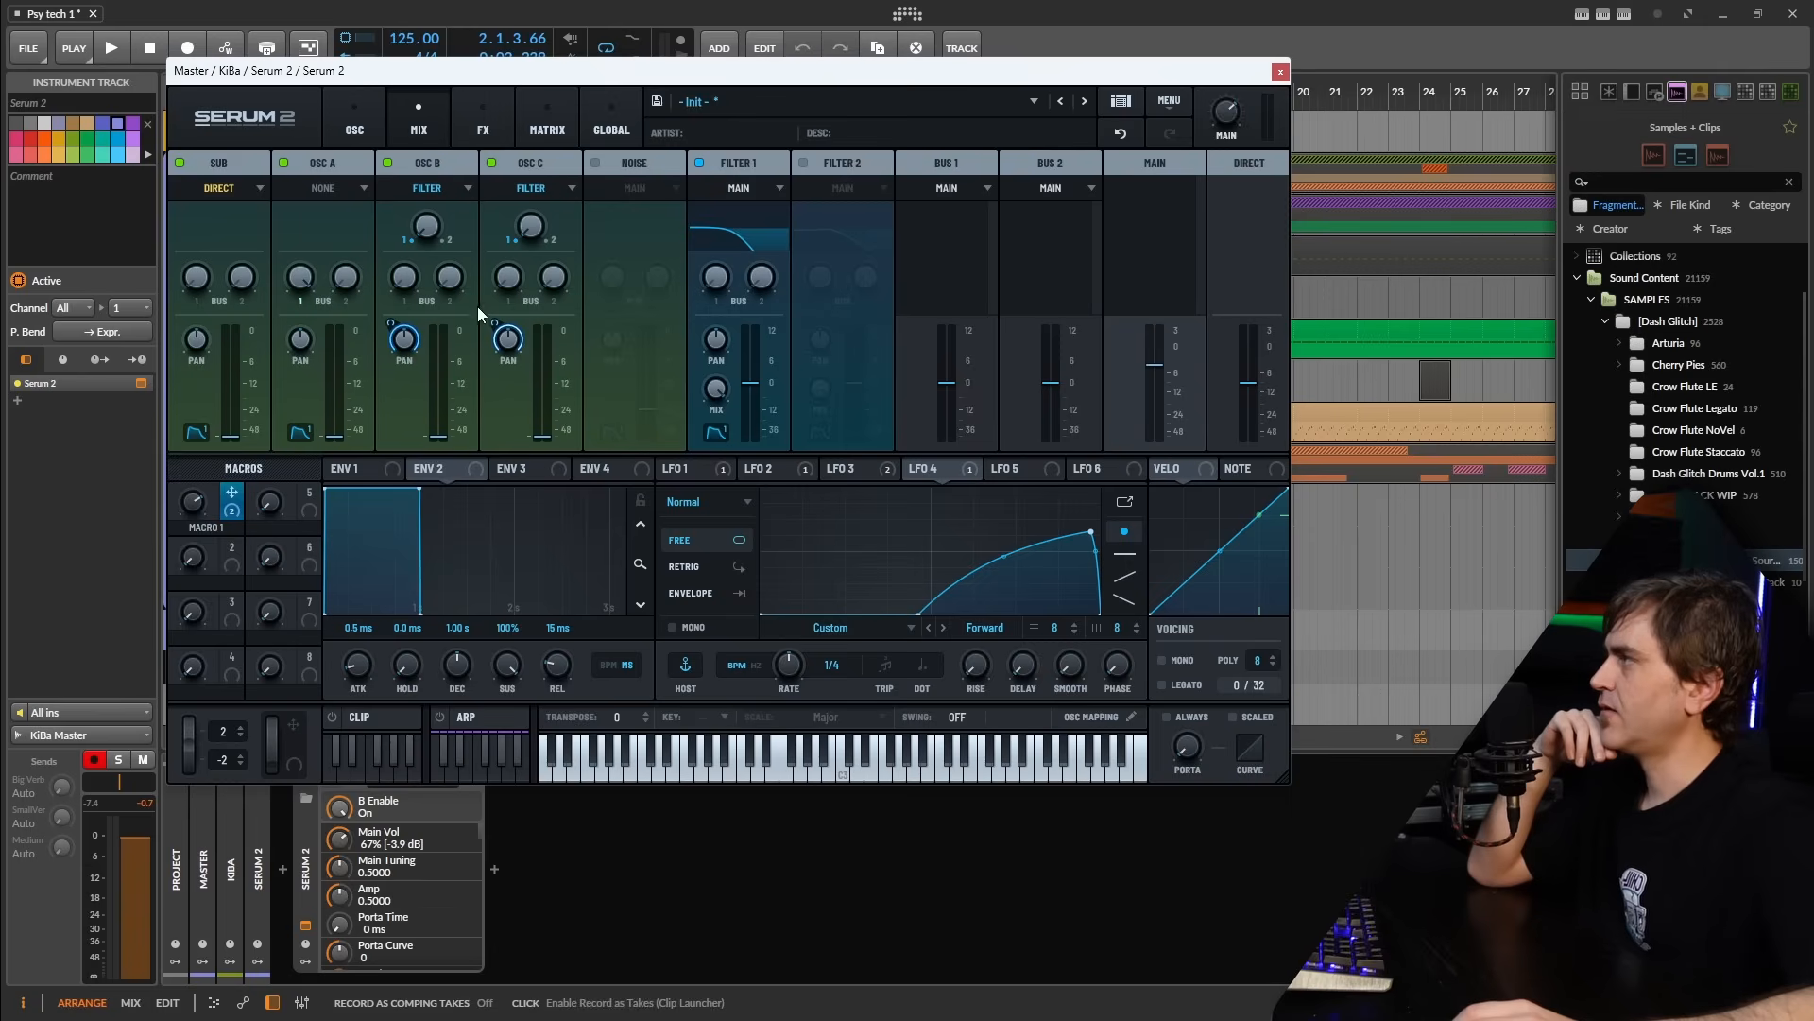
pyautogui.moveTo(453, 281); pyautogui.dragTo(511, 120)
pyautogui.moveTo(557, 279); pyautogui.dragTo(600, 122)
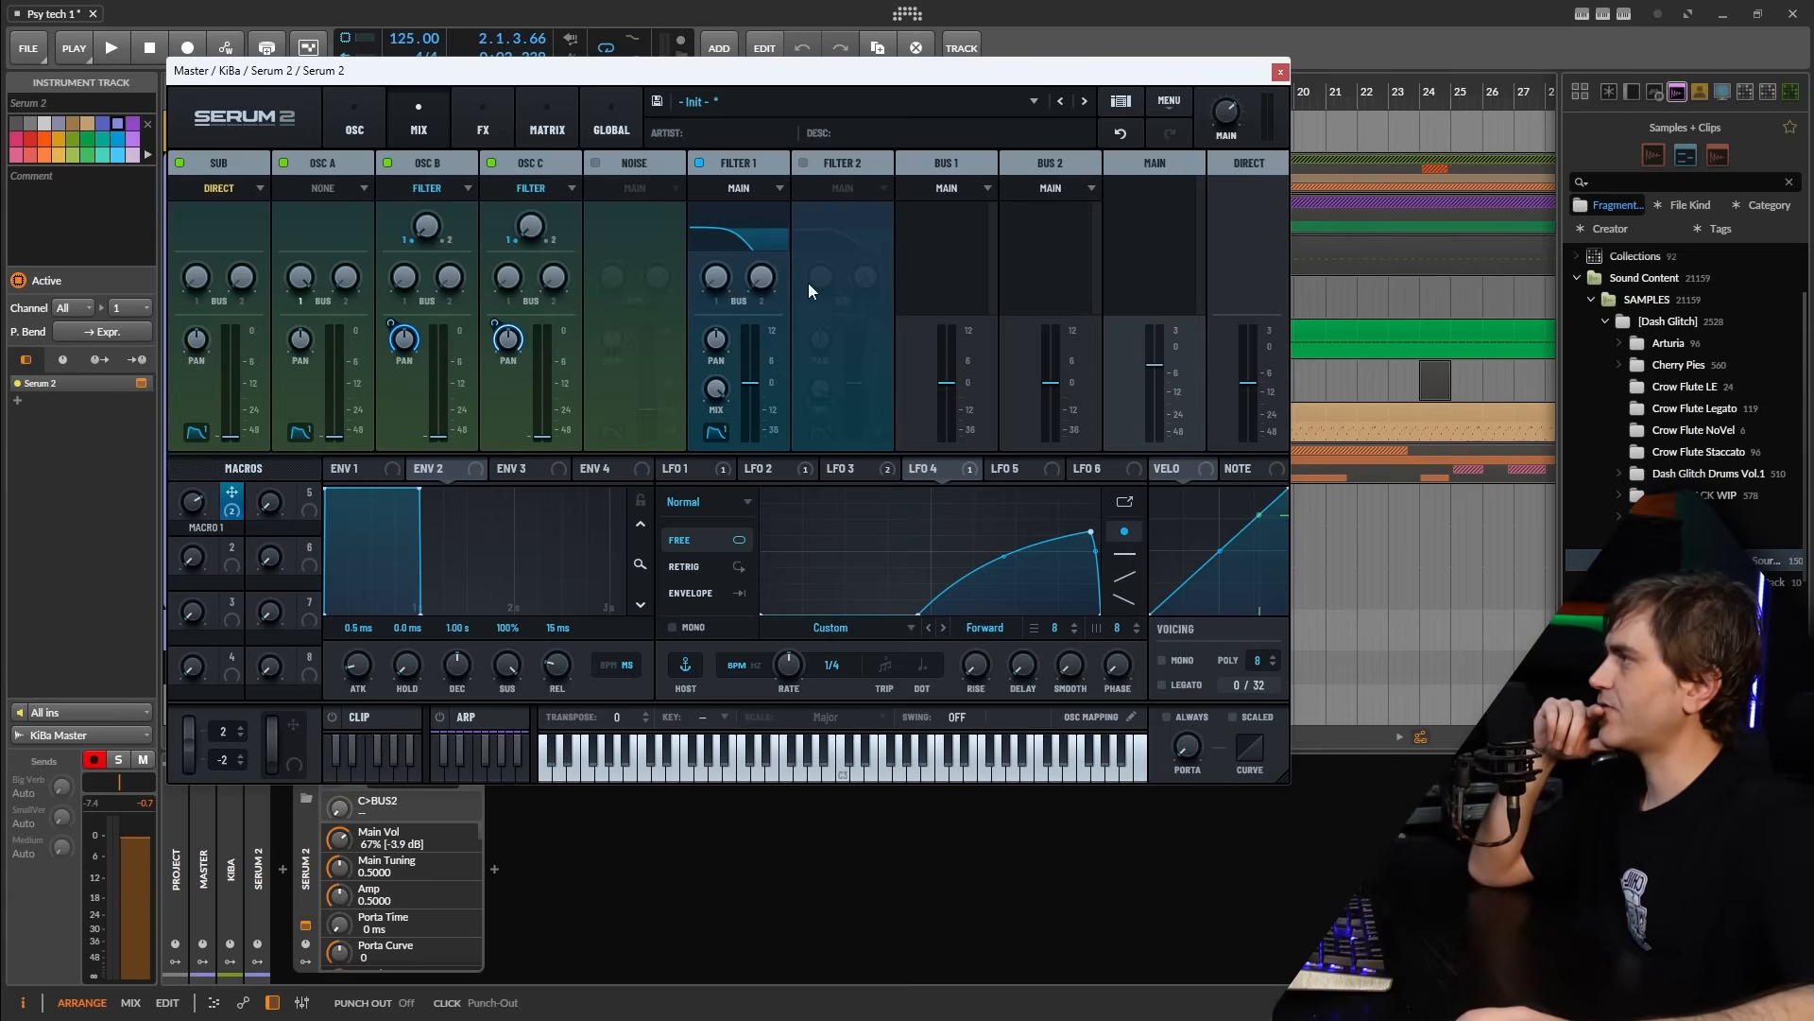
pyautogui.moveTo(758, 283); pyautogui.dragTo(759, 198)
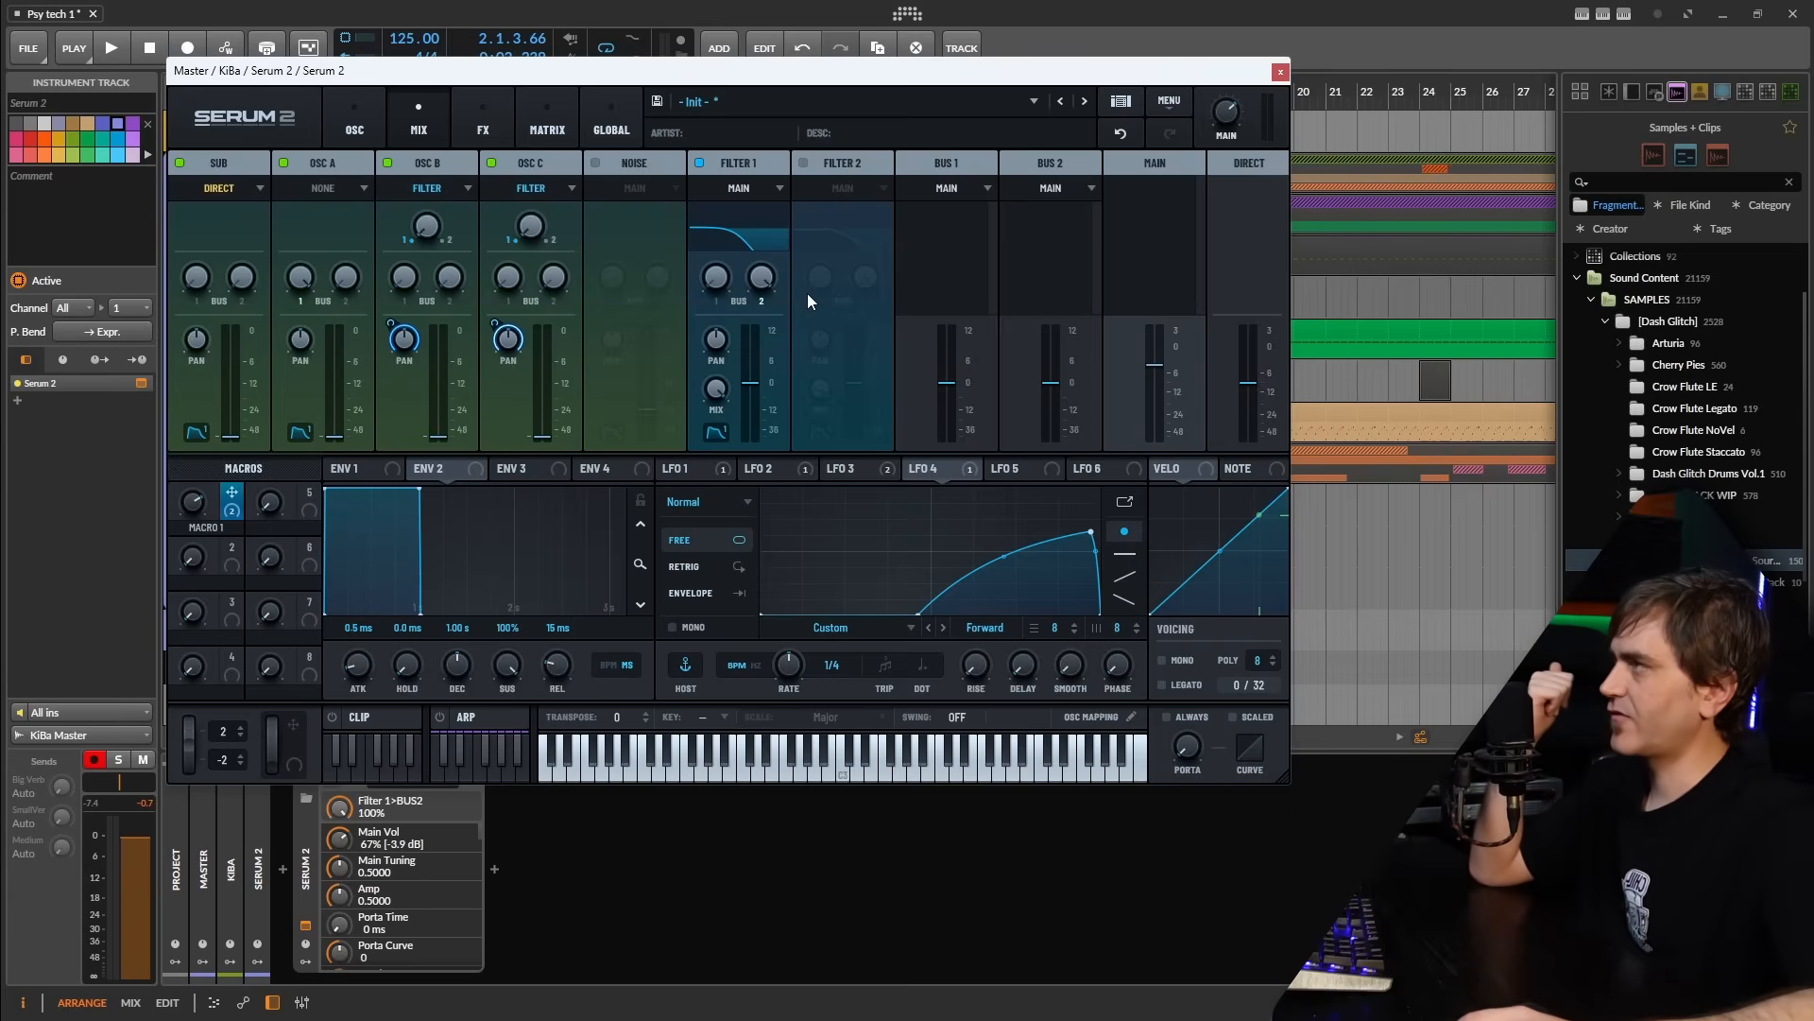
# Add a Distortion effect to Bus 1 and set its type to SoftClip
pyautogui.click(481, 110)
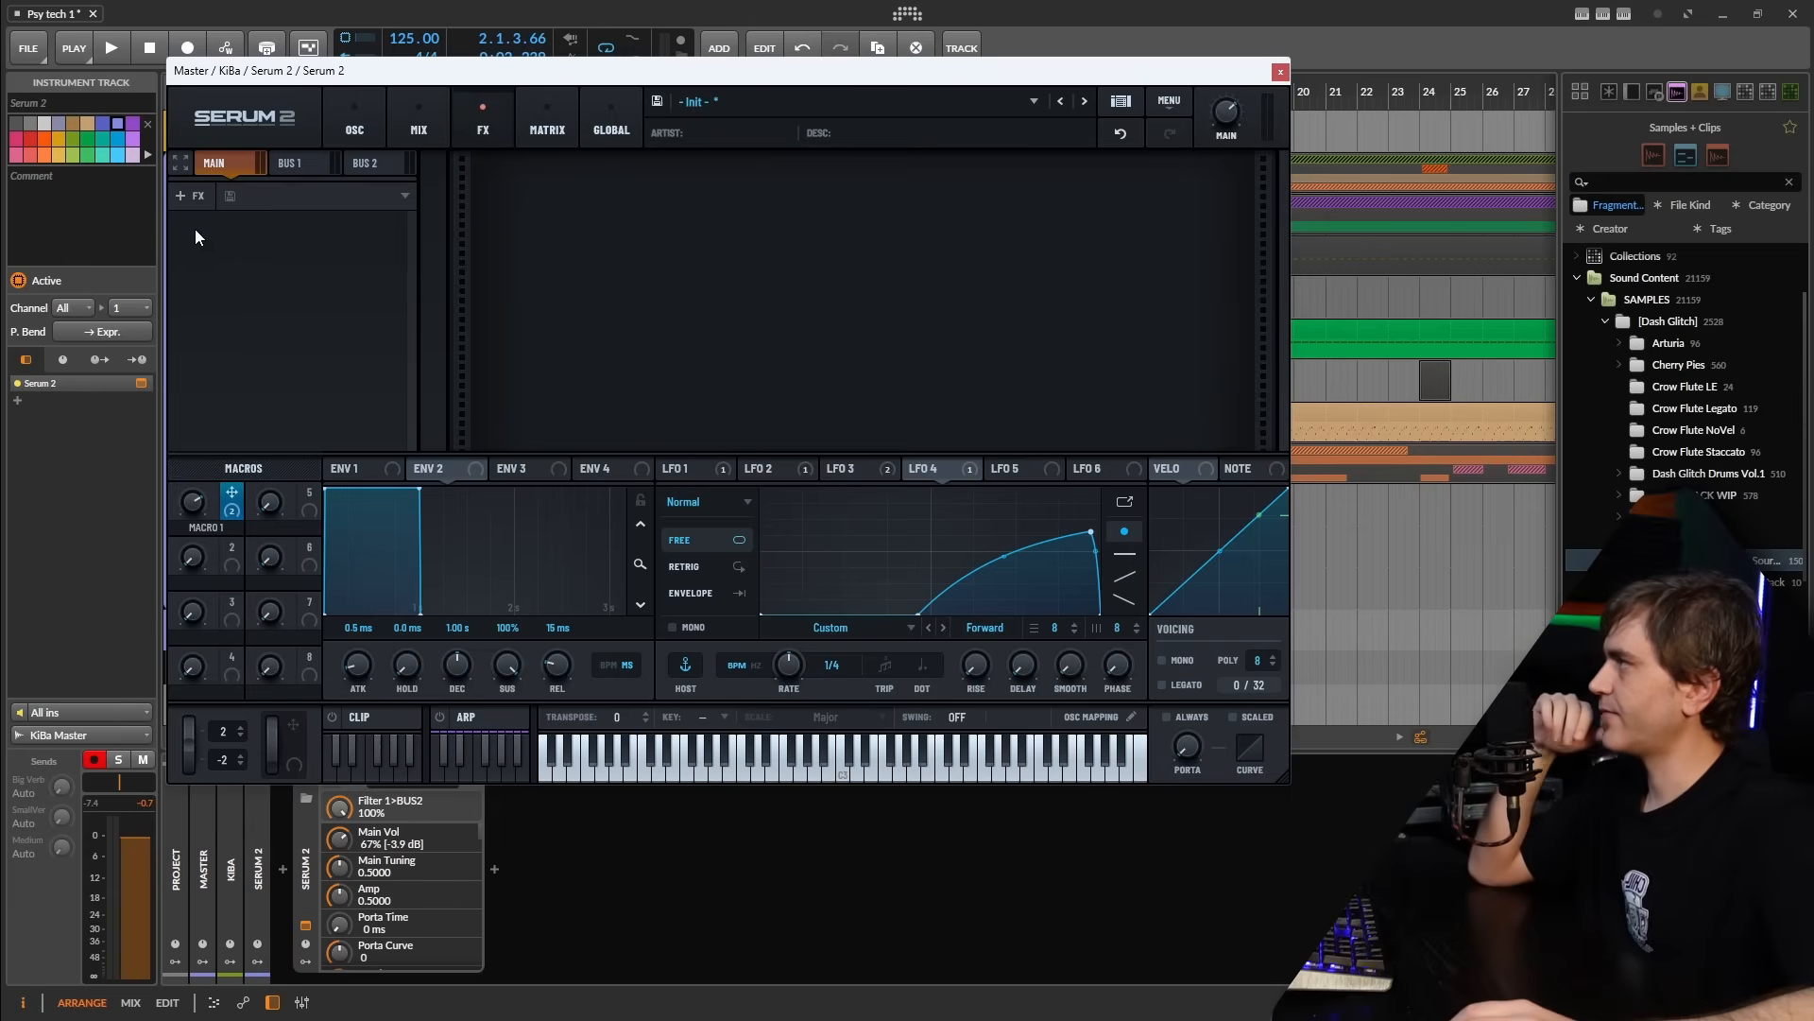
pyautogui.click(220, 201)
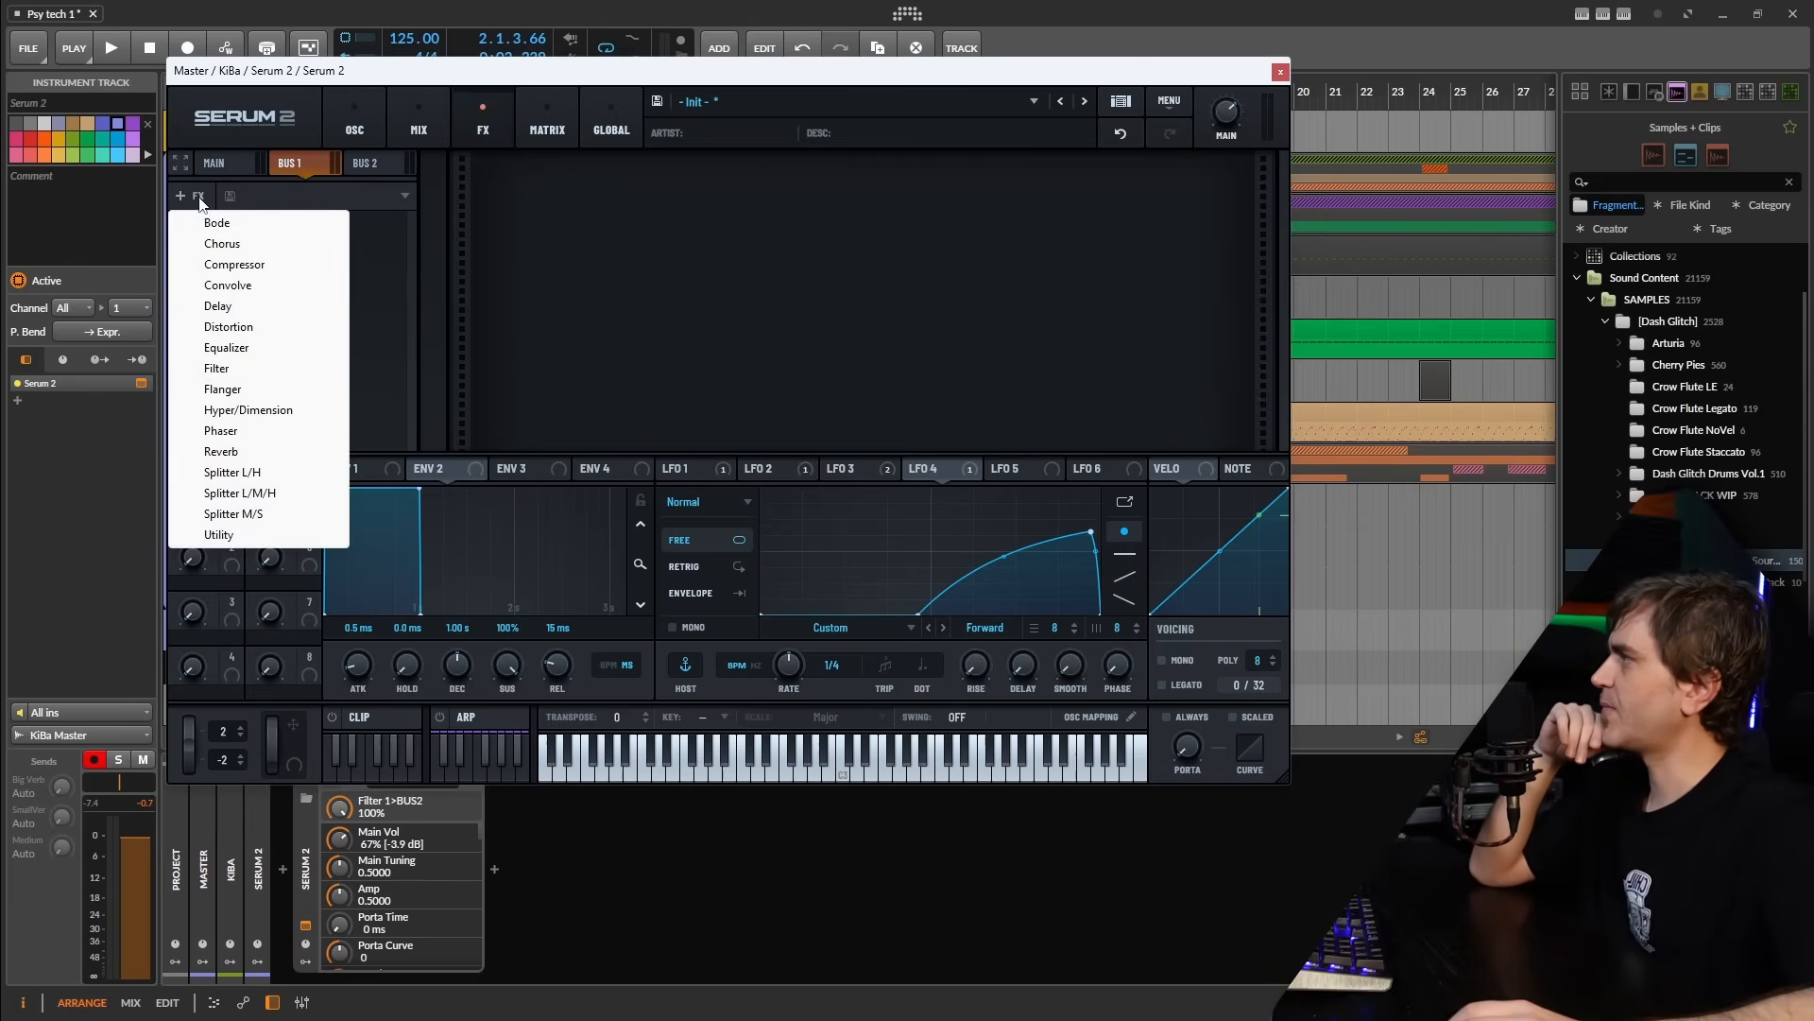
pyautogui.click(229, 327)
pyautogui.click(619, 210)
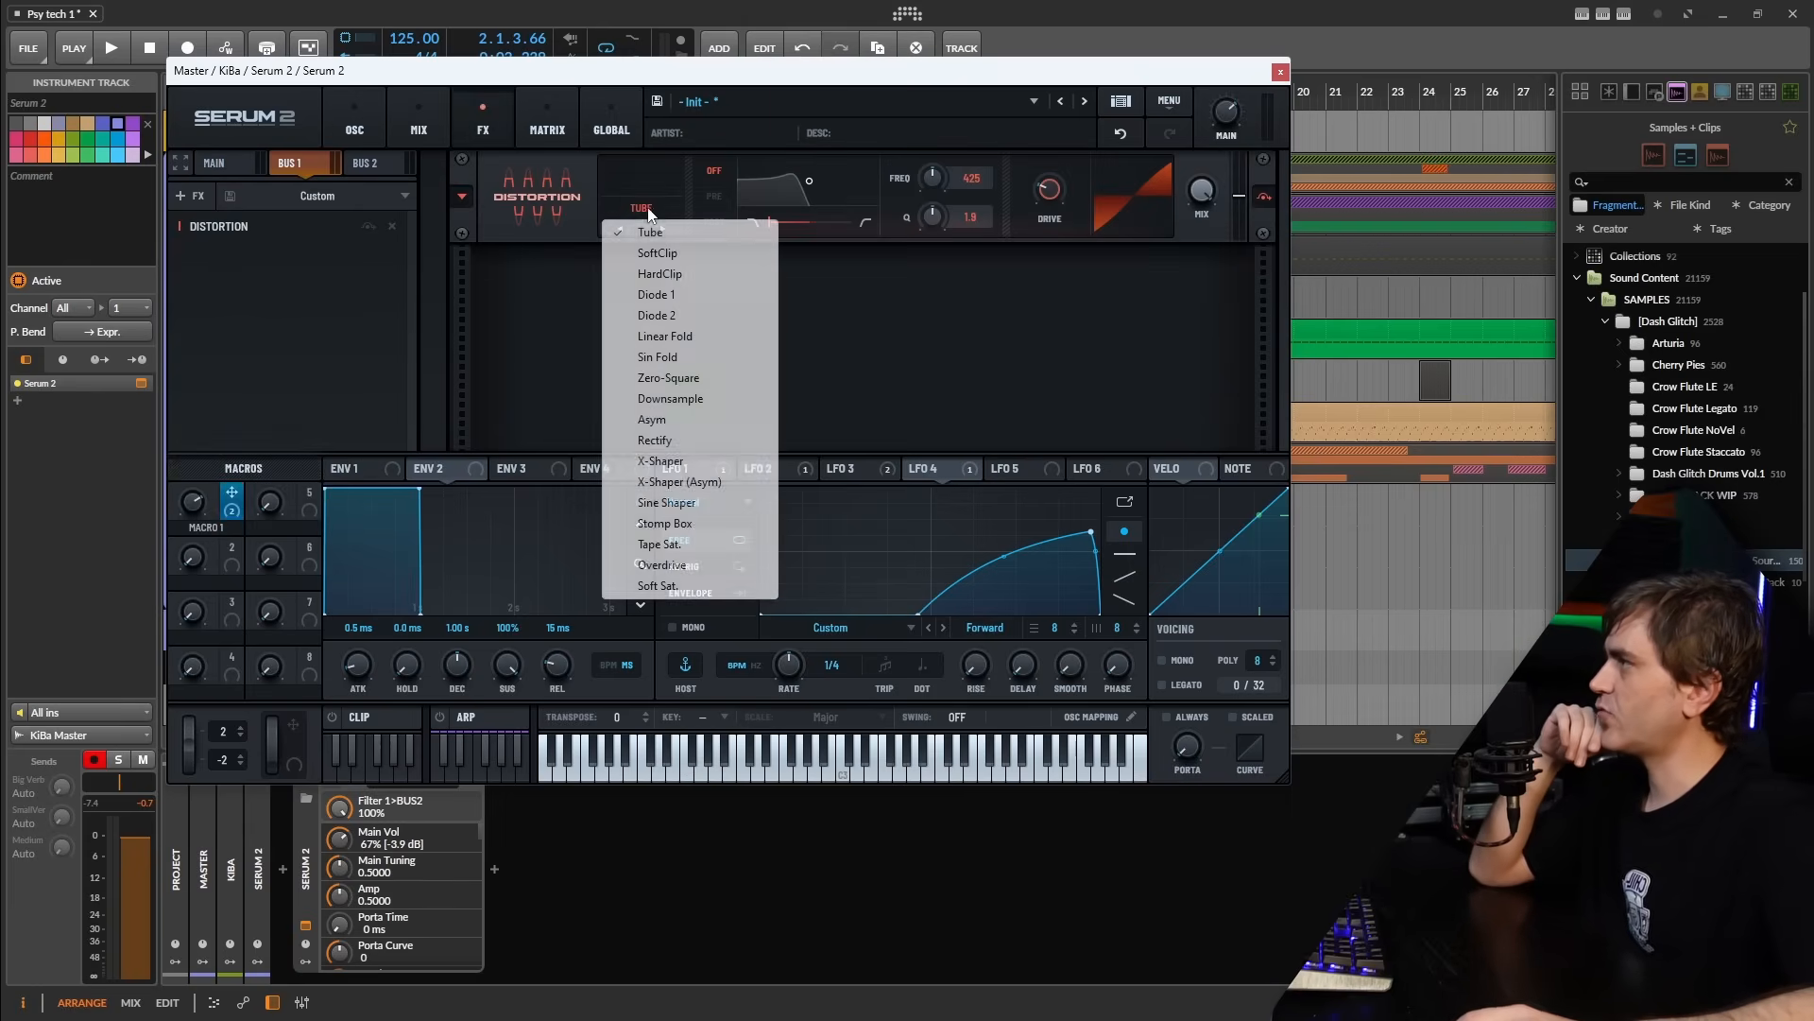
pyautogui.click(667, 253)
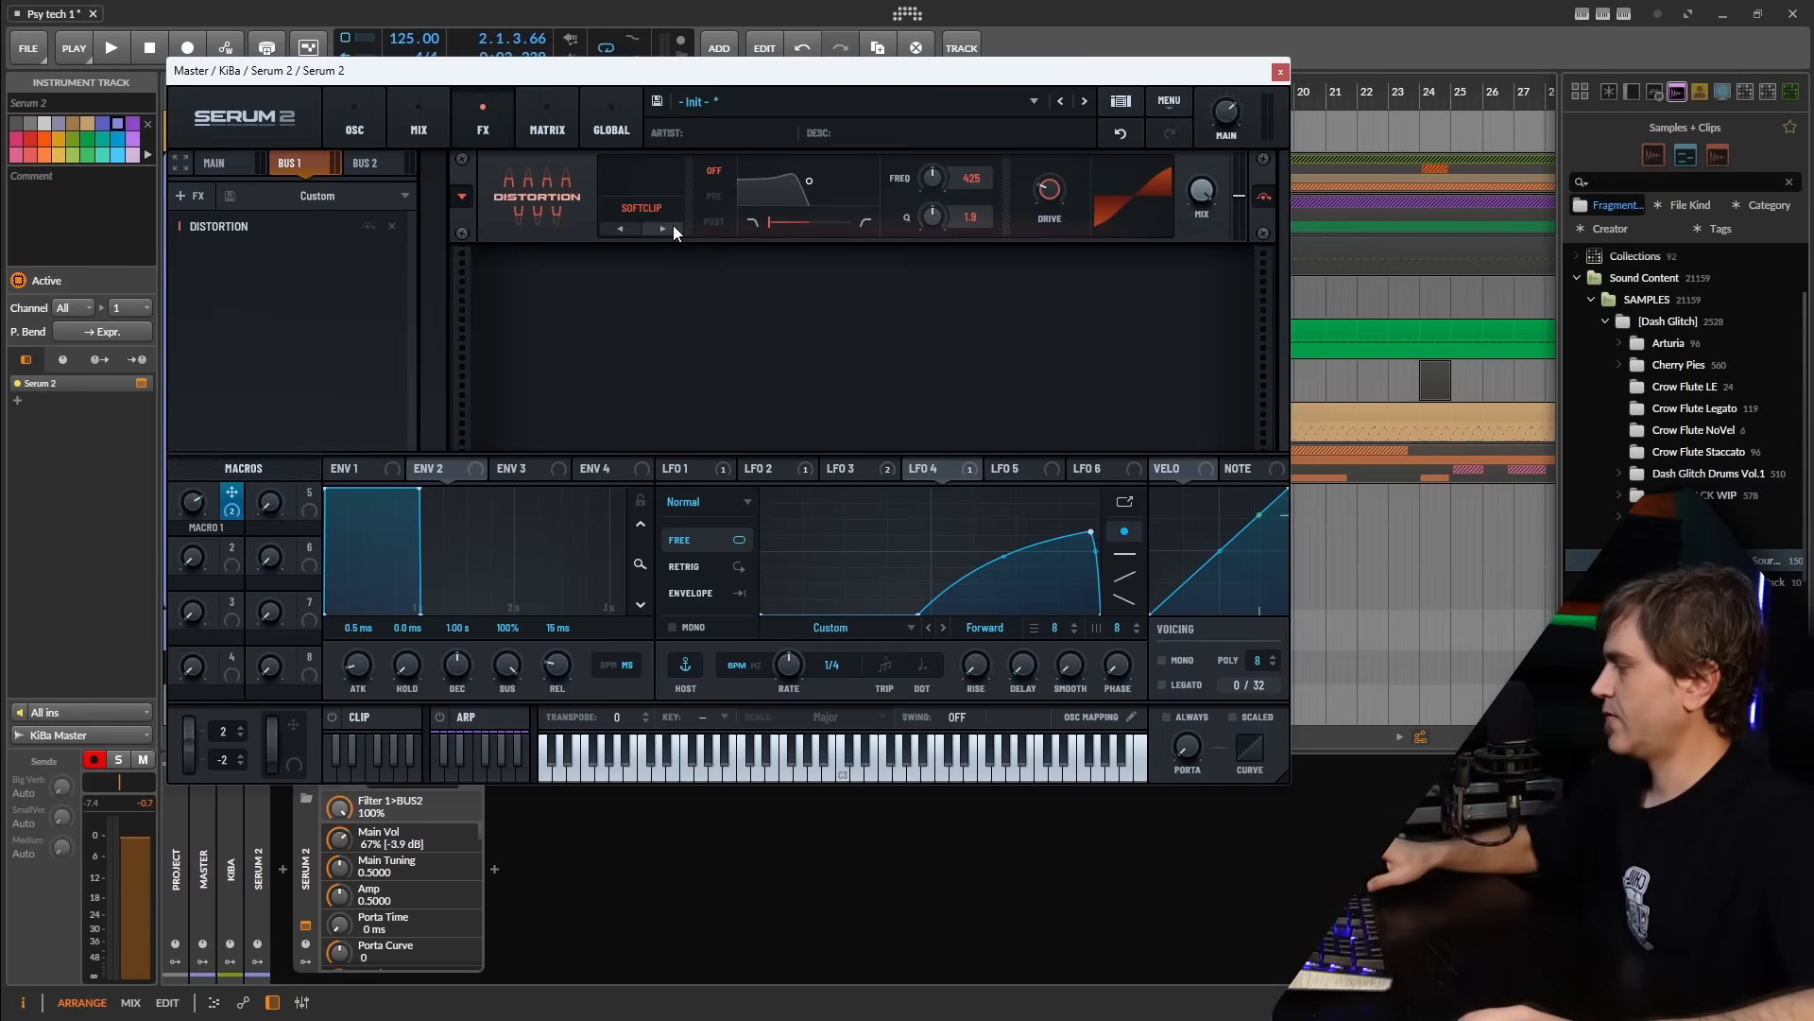
# During playback, raise the Bus 1 distortion's drive to 74% and return to the oscillator view
pyautogui.press('space')
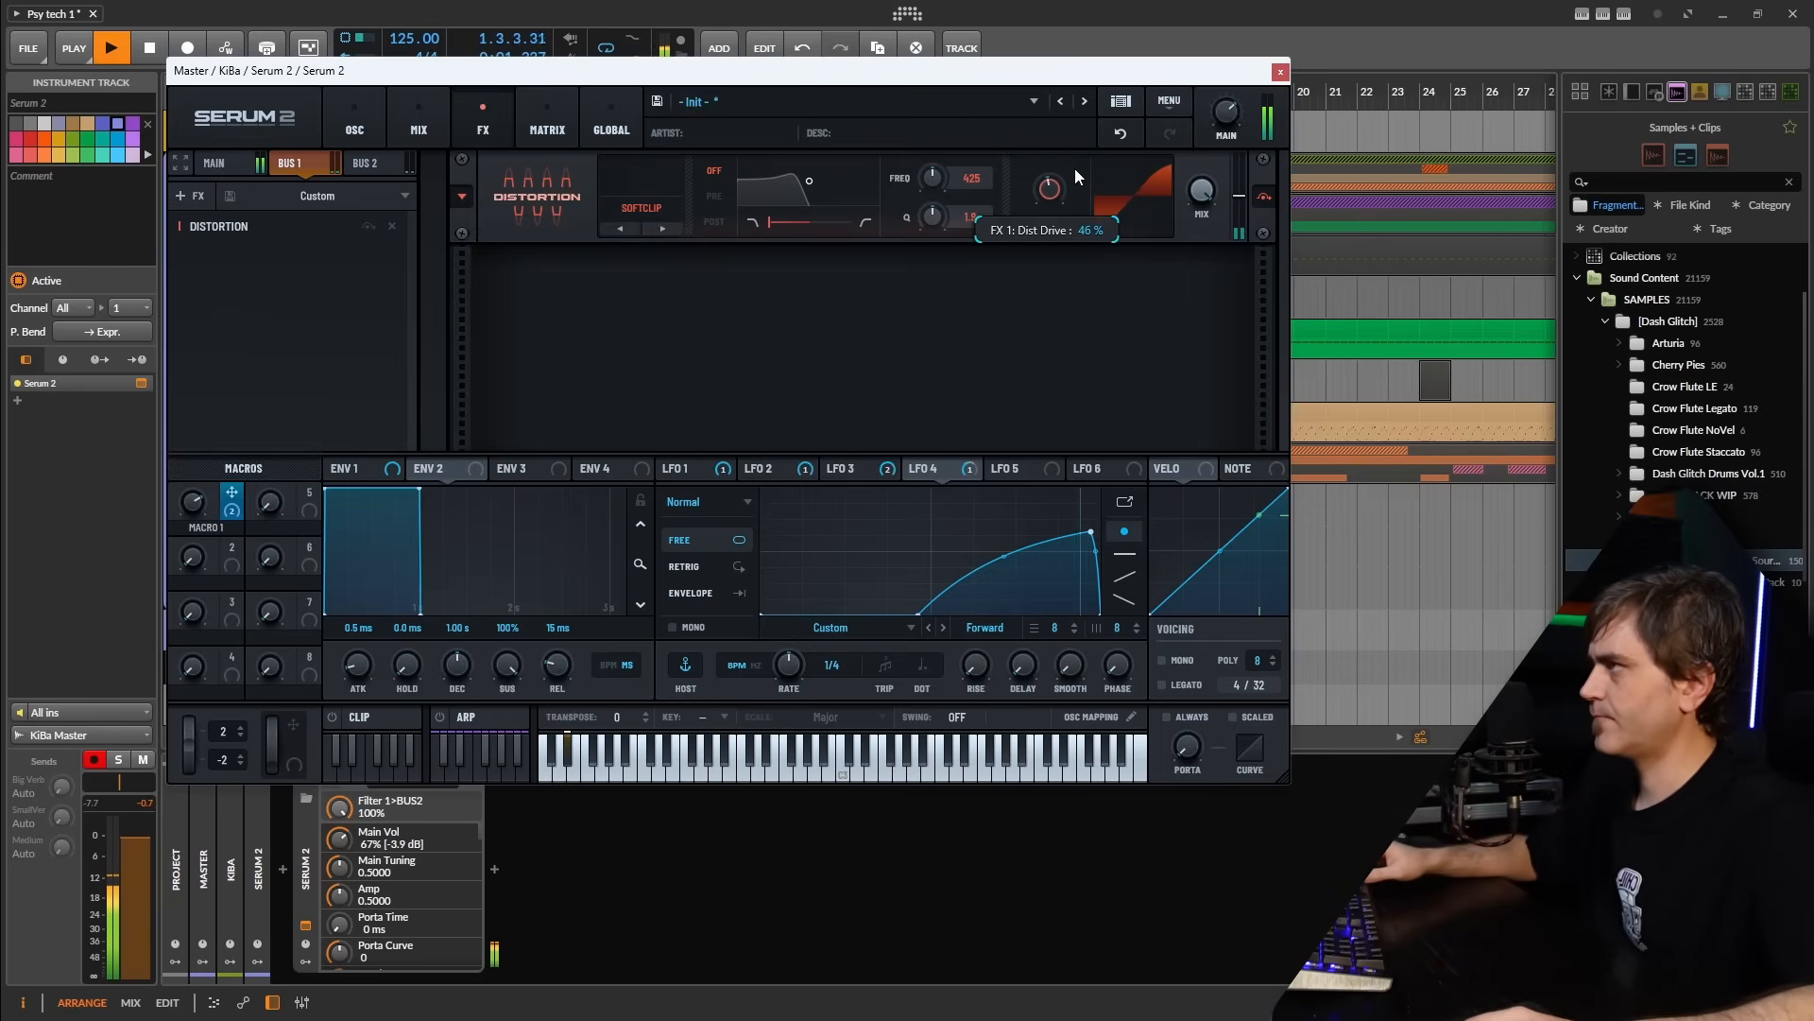
pyautogui.moveTo(1051, 189); pyautogui.dragTo(1066, 104)
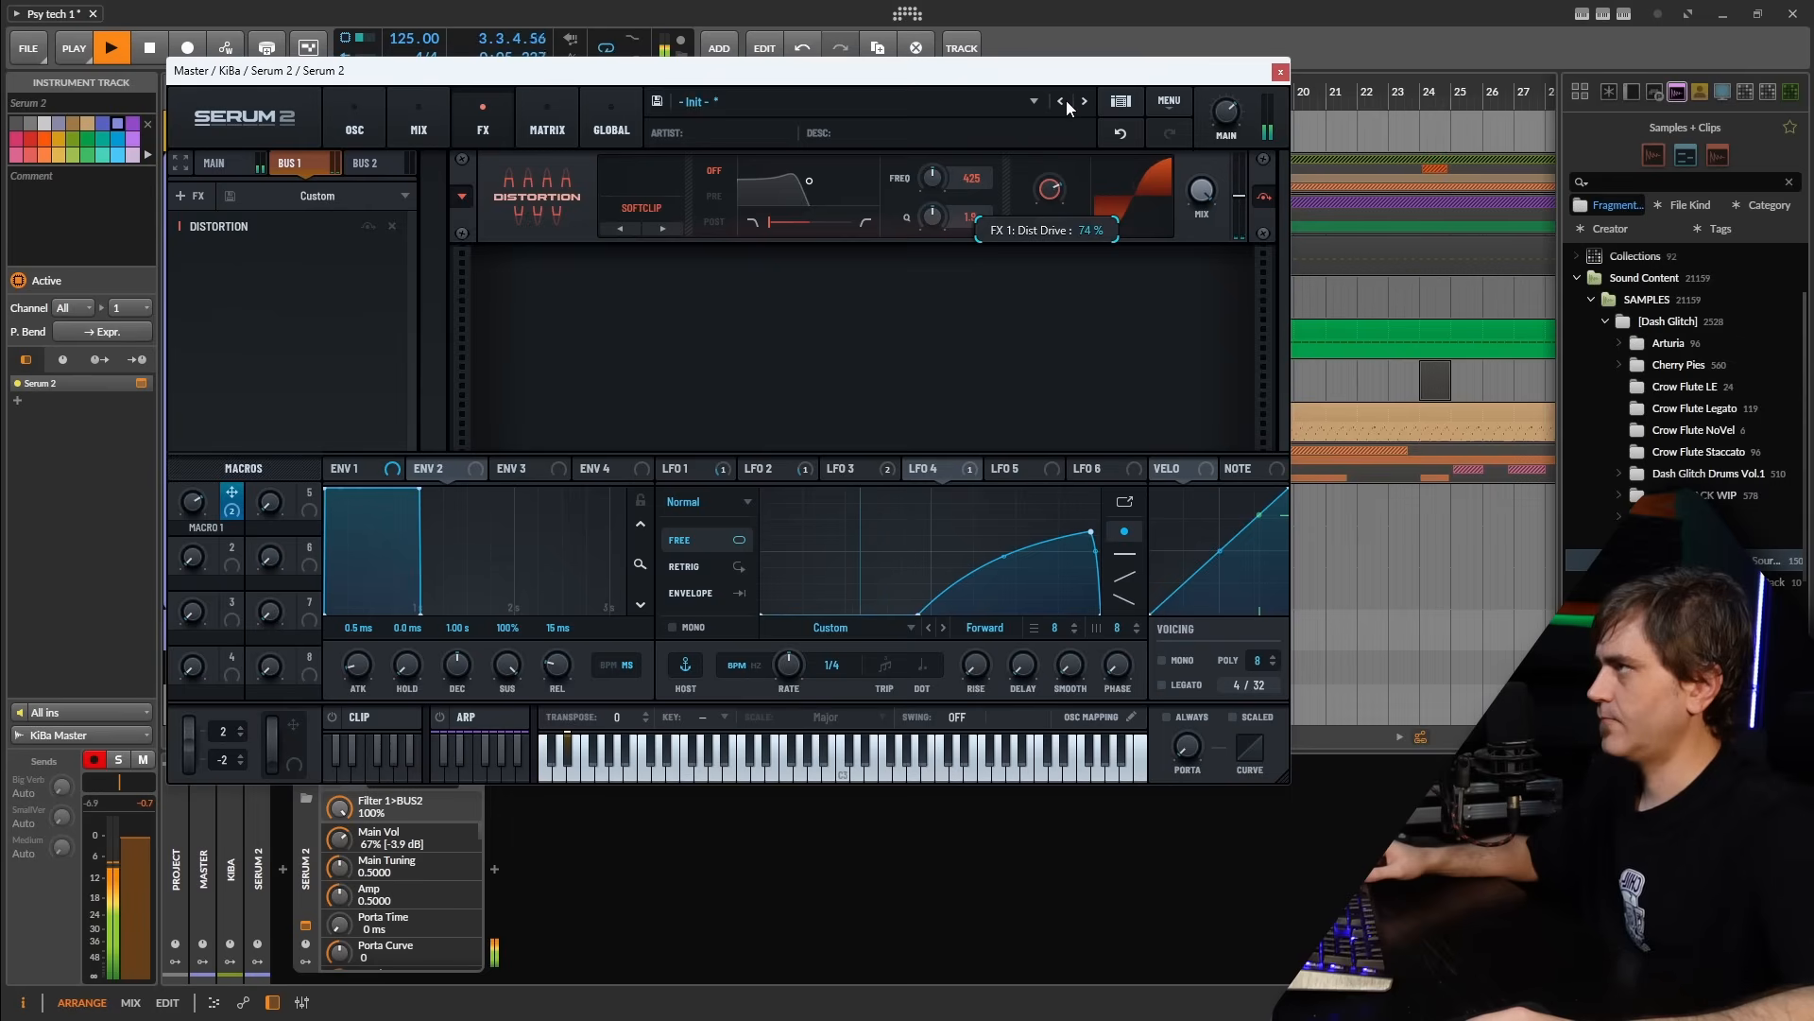
pyautogui.click(354, 123)
pyautogui.press('space')
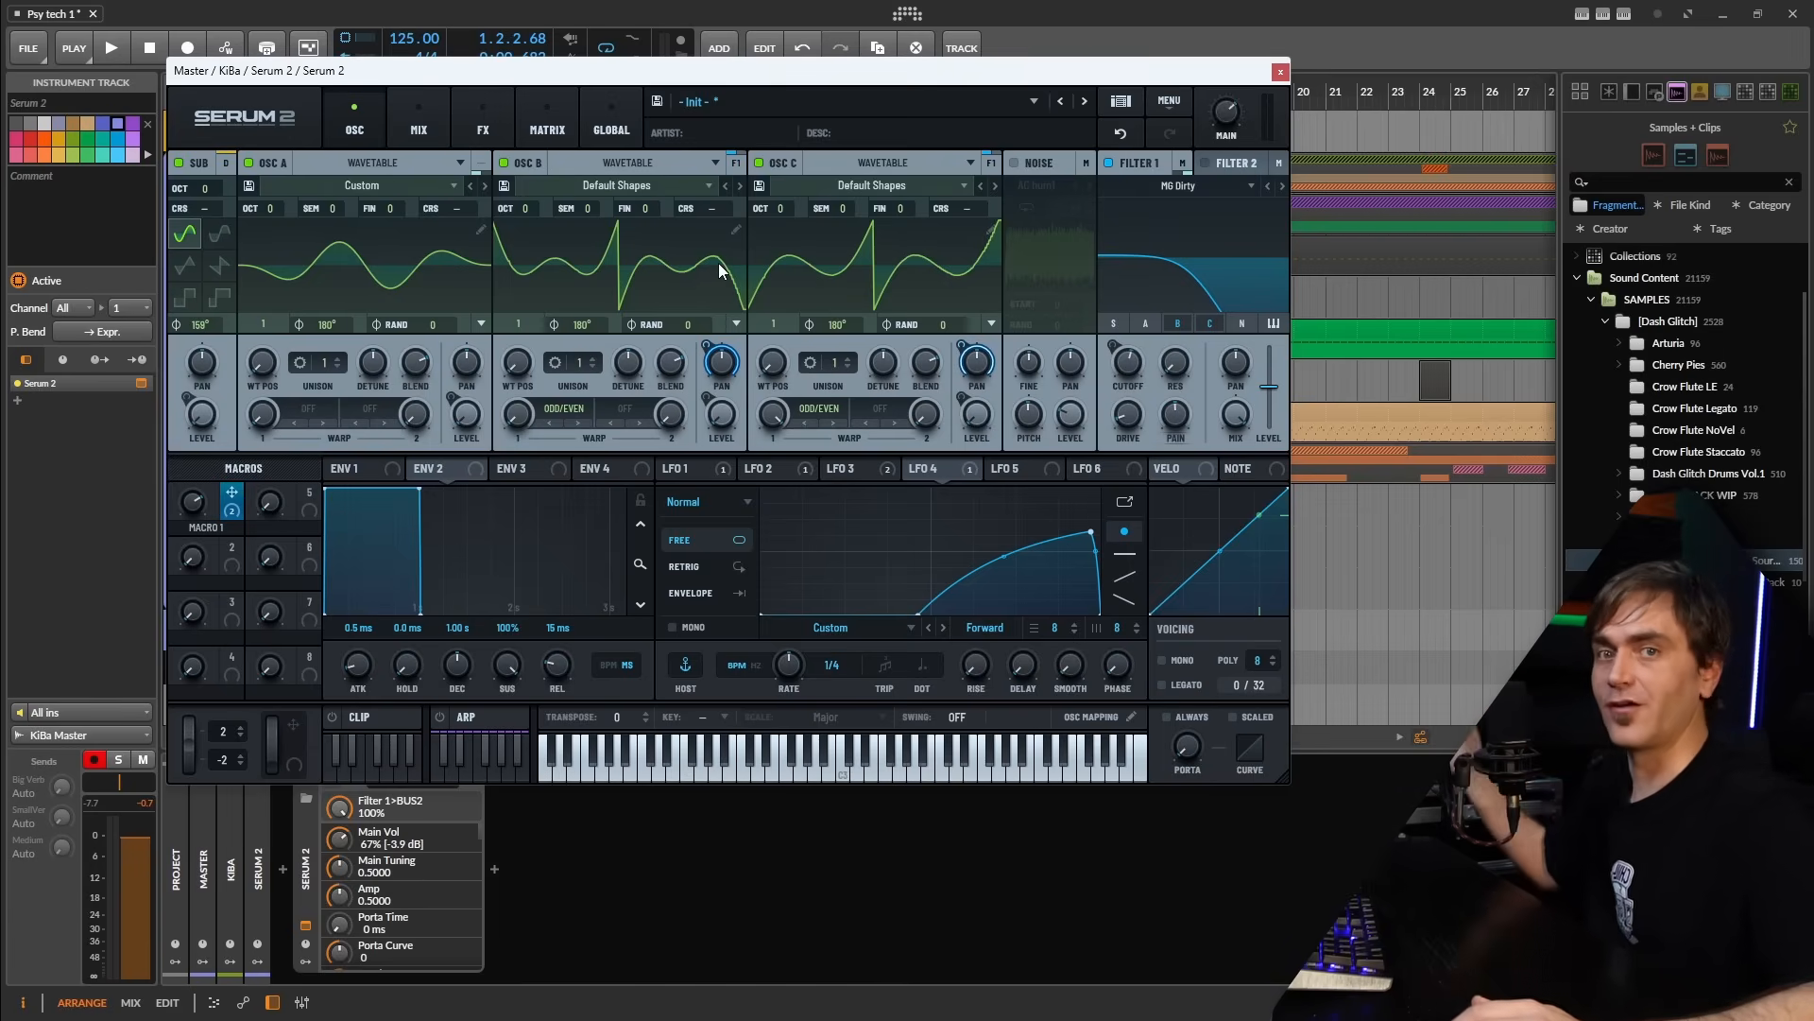
# Add a Reverb effect to Bus 2 and keep its type set to Plate
pyautogui.click(482, 123)
pyautogui.click(196, 195)
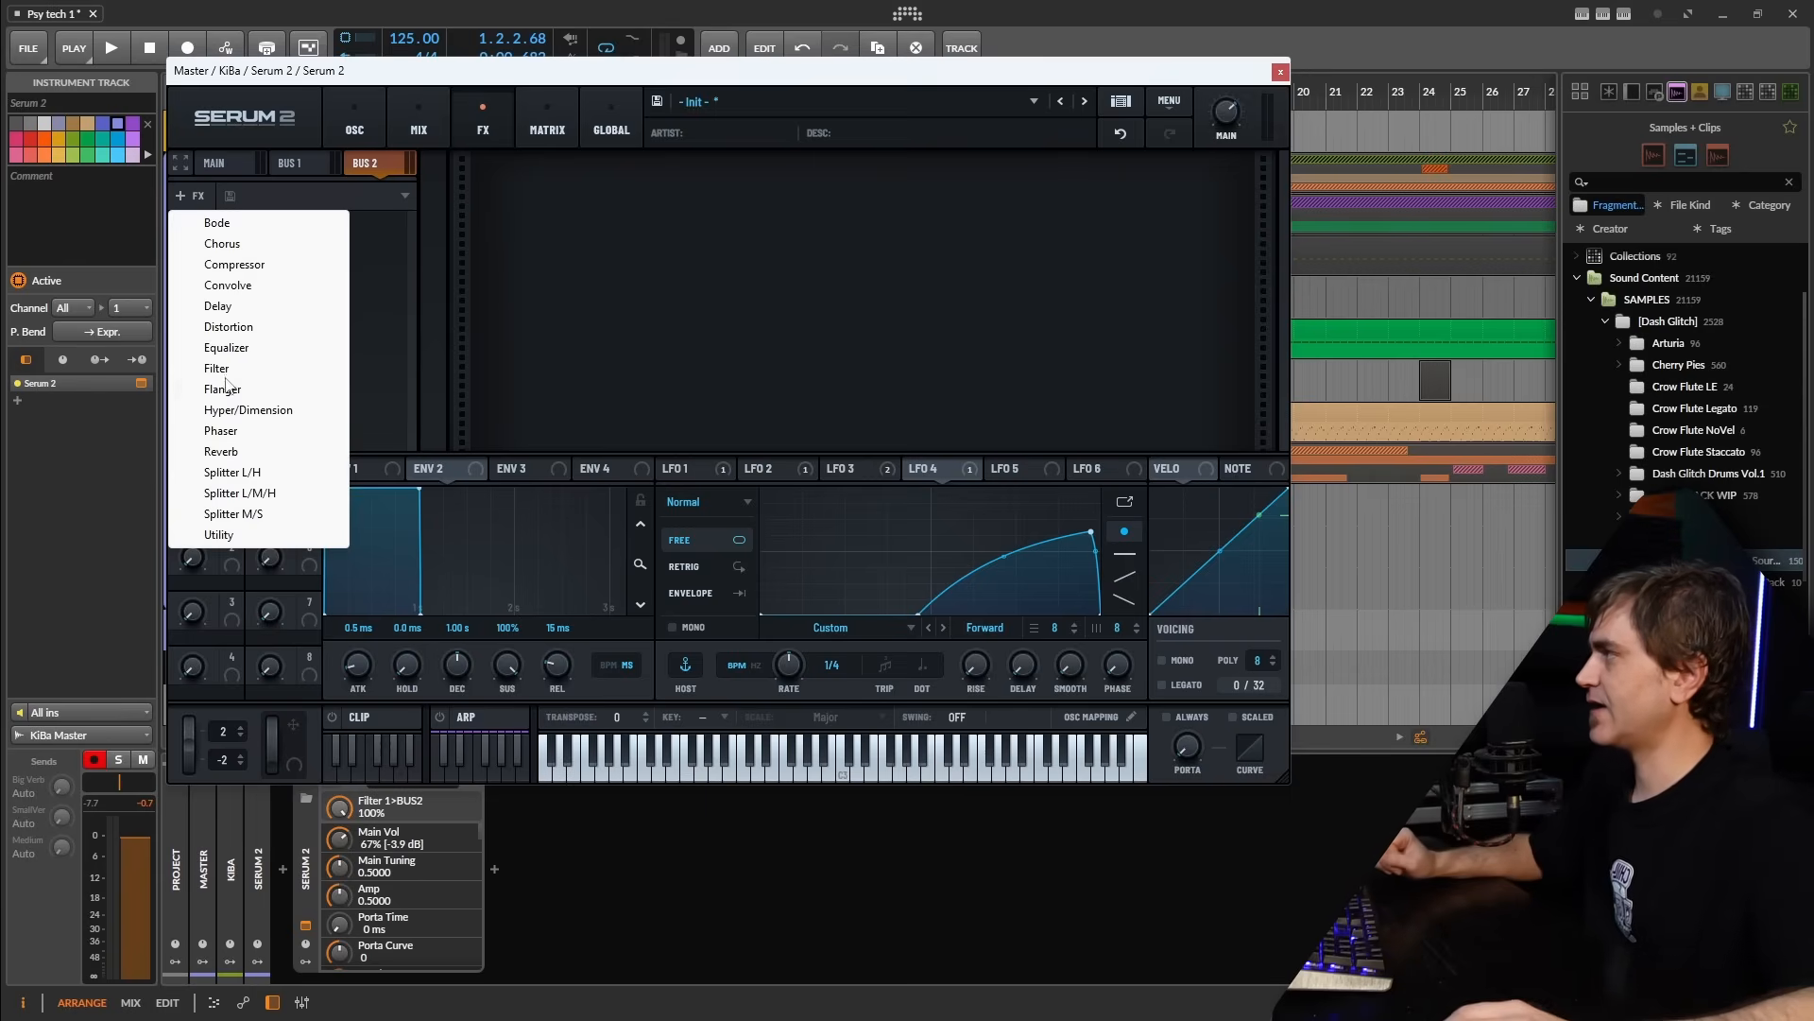
pyautogui.click(223, 451)
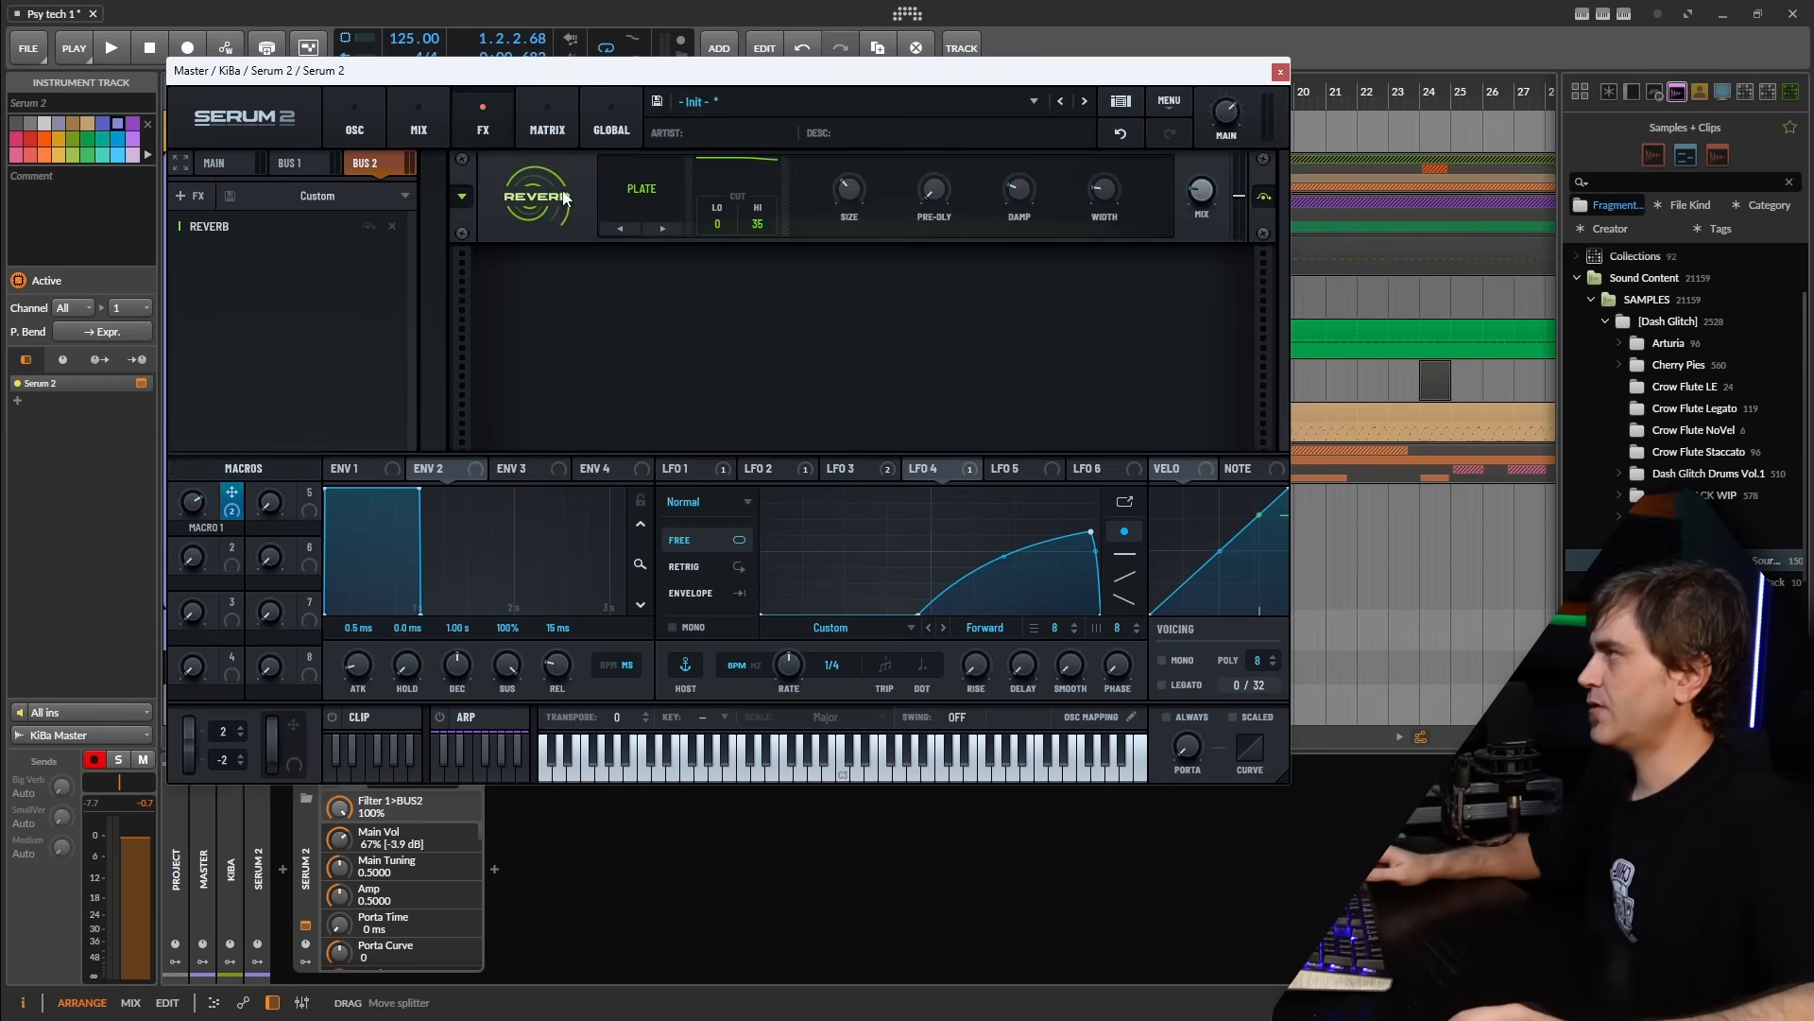
pyautogui.click(642, 188)
pyautogui.click(658, 176)
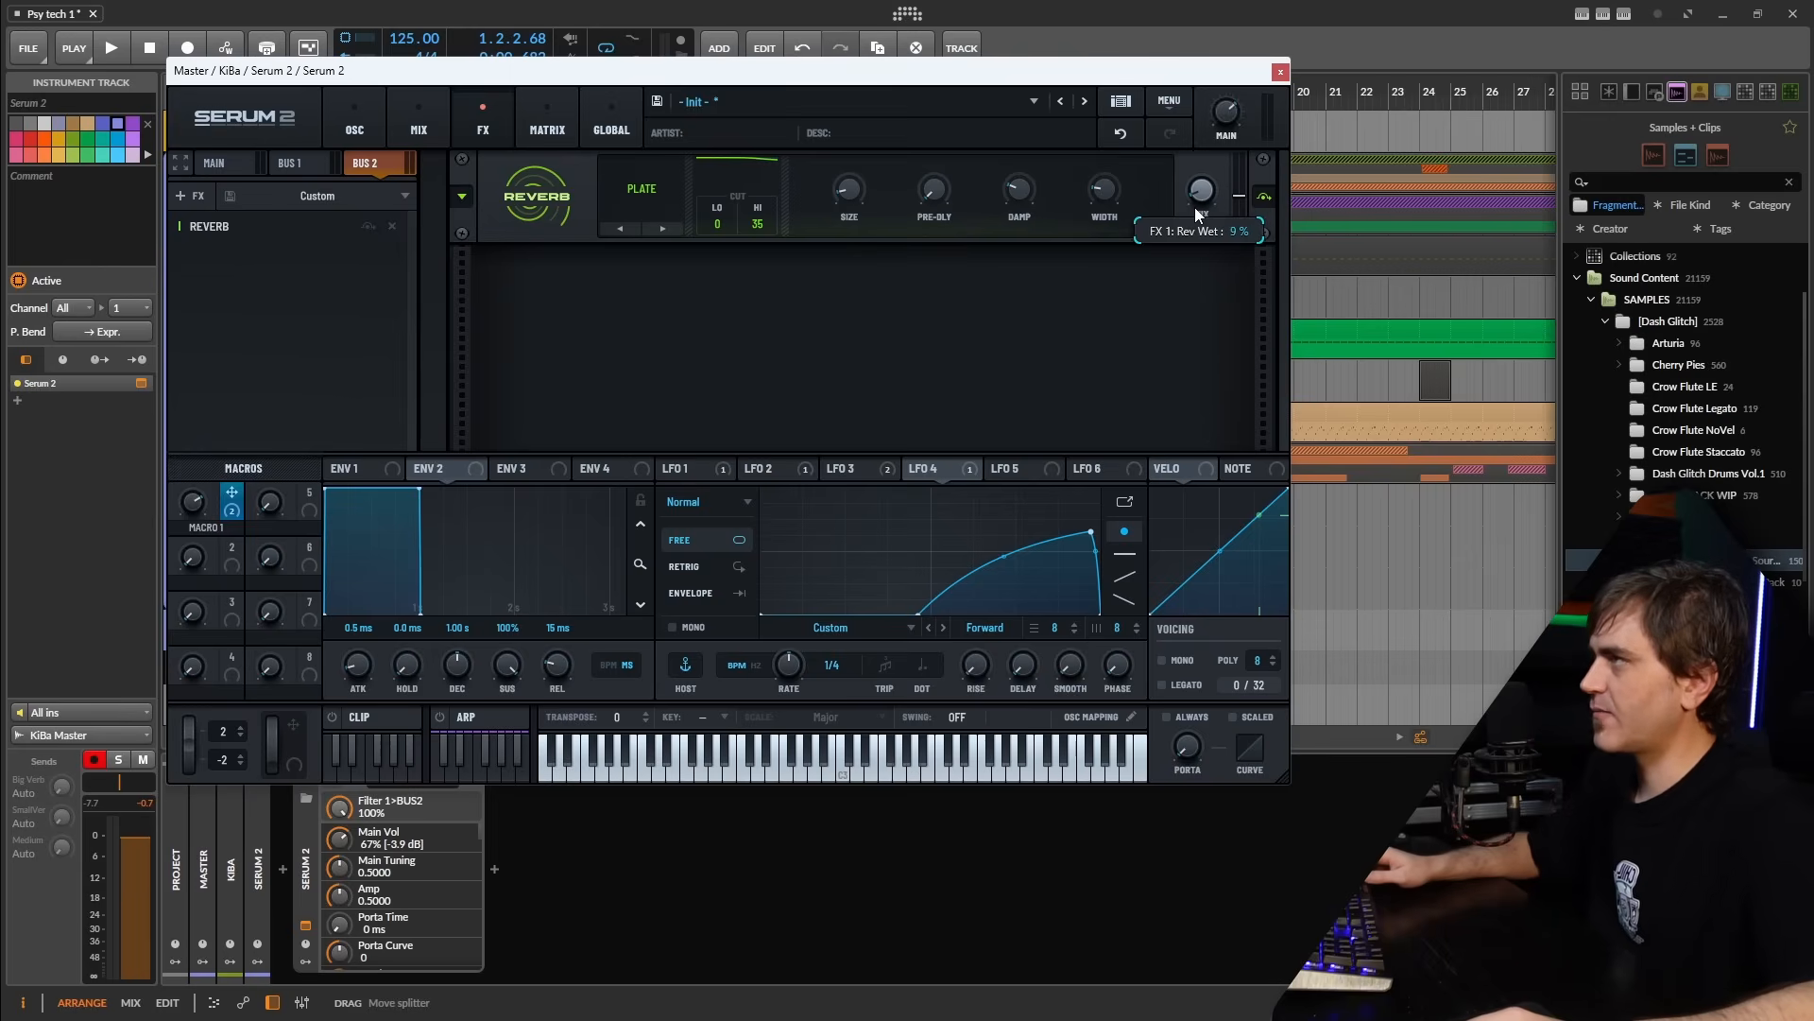
# During playback, adjust the Bus 2 reverb's size and raise its low cut to 36
pyautogui.press('space')
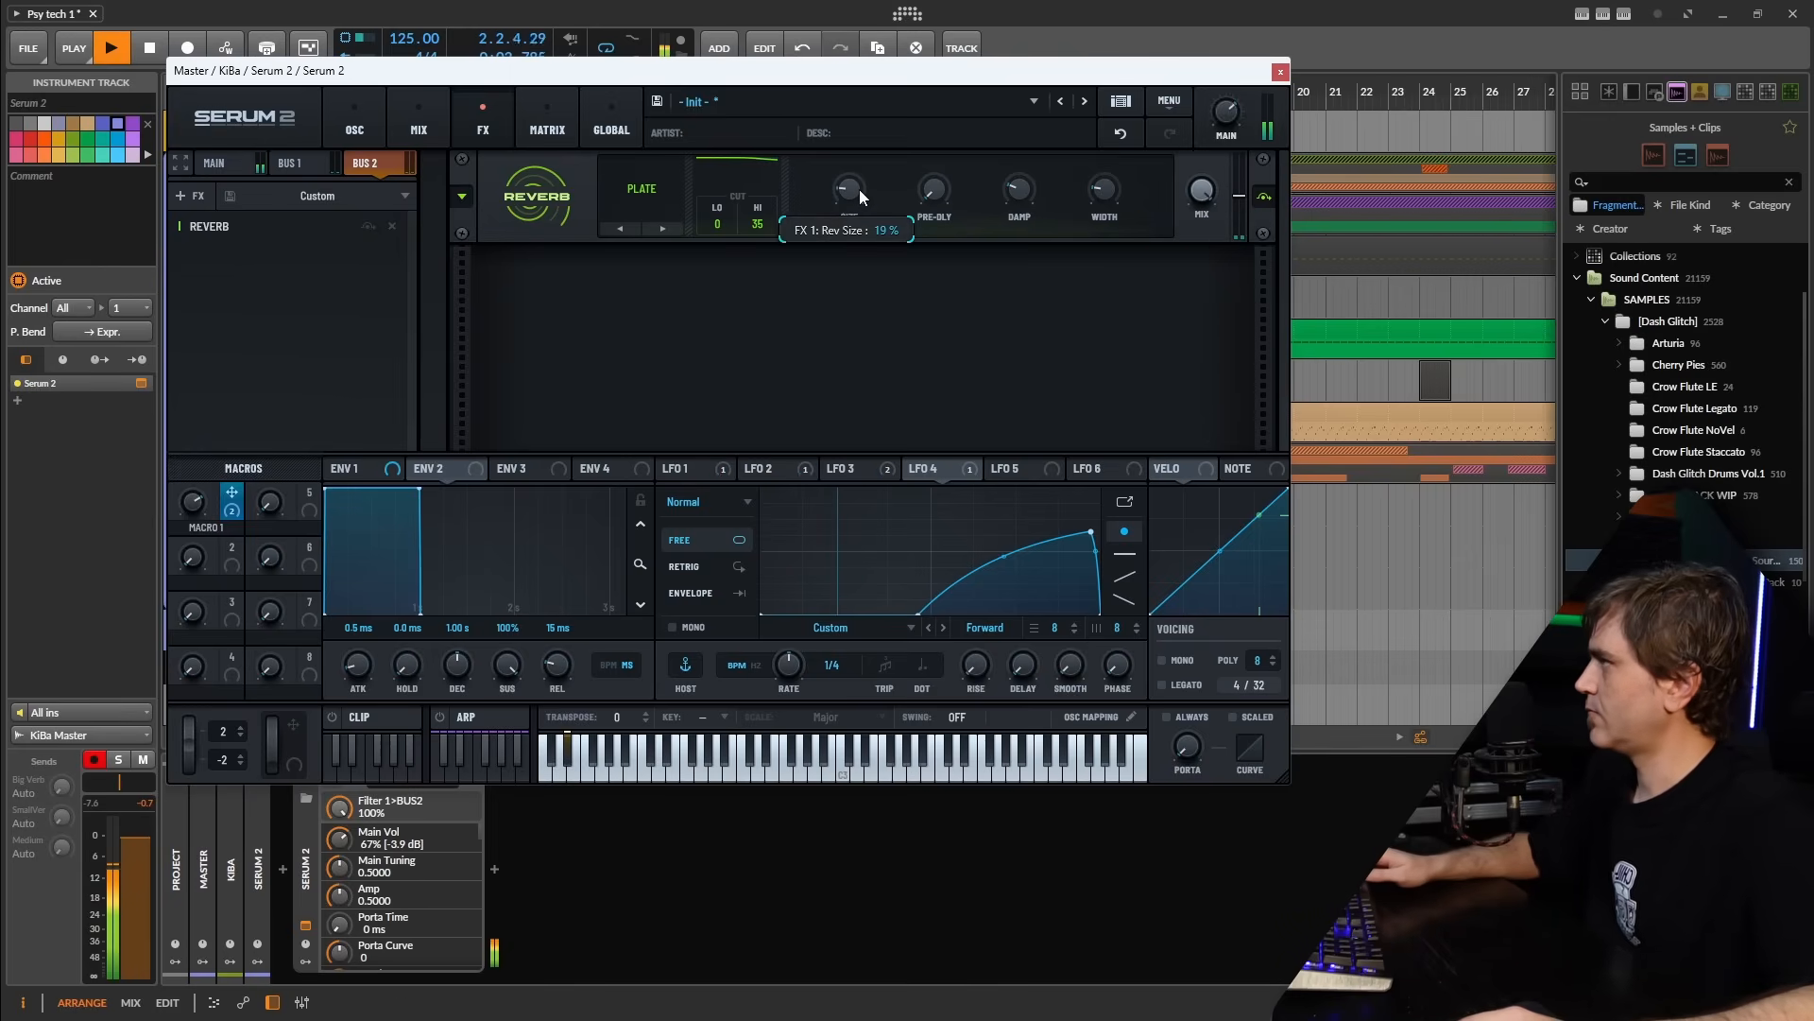
pyautogui.moveTo(859, 190); pyautogui.dragTo(854, 218)
pyautogui.moveTo(717, 223); pyautogui.dragTo(744, 172)
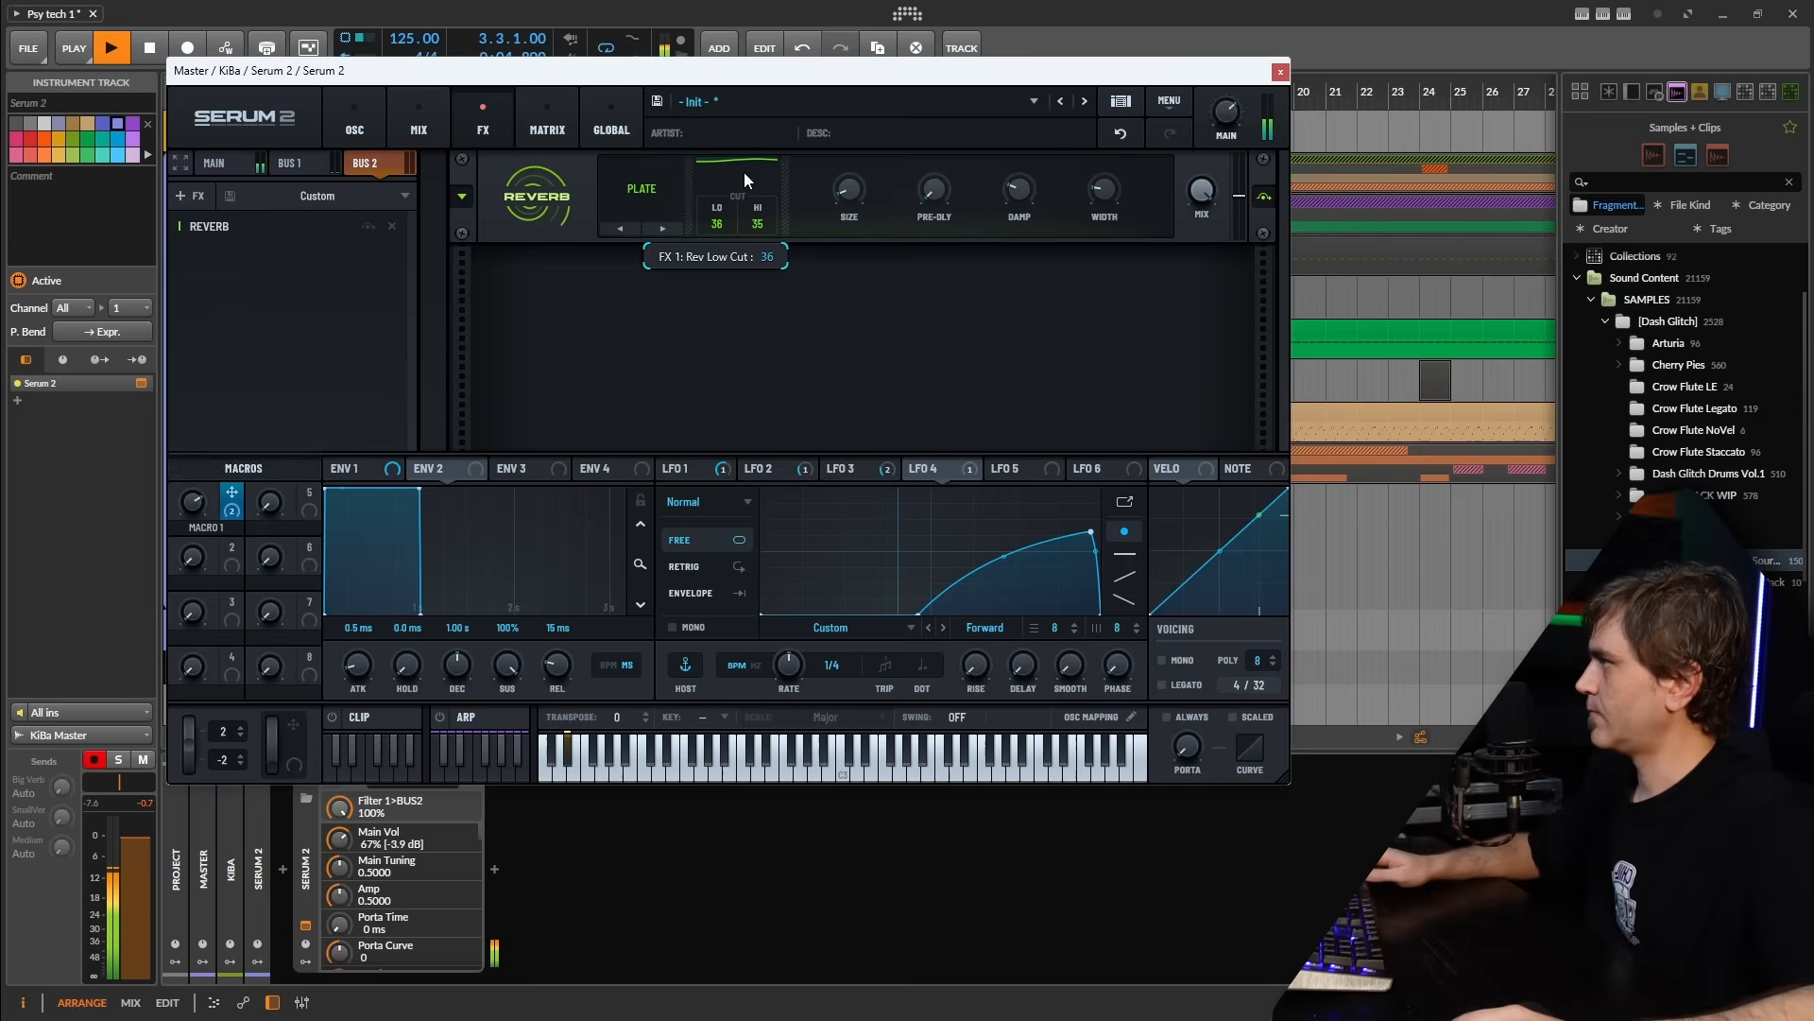
pyautogui.press('space')
# Add an Equalizer to Bus 2 with its low band as a low cut at 564 Hz, Q 43, and raise the reverb's output level
pyautogui.click(176, 197)
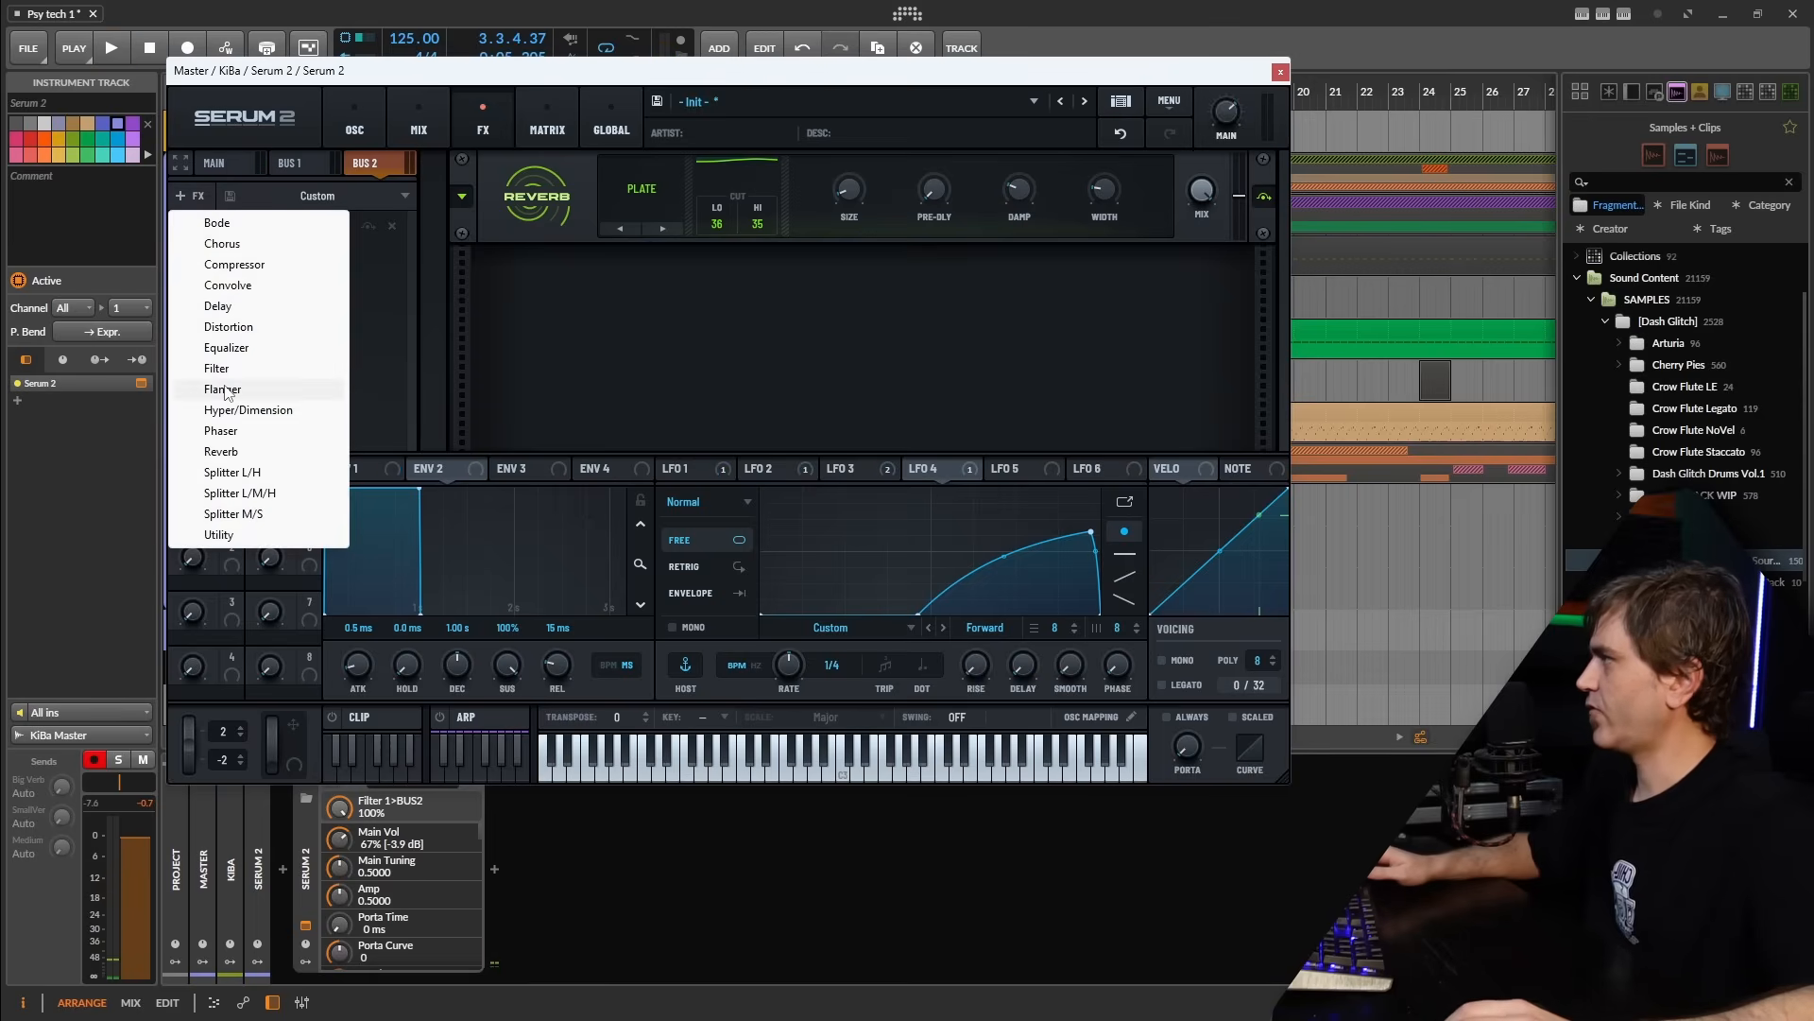
pyautogui.click(226, 347)
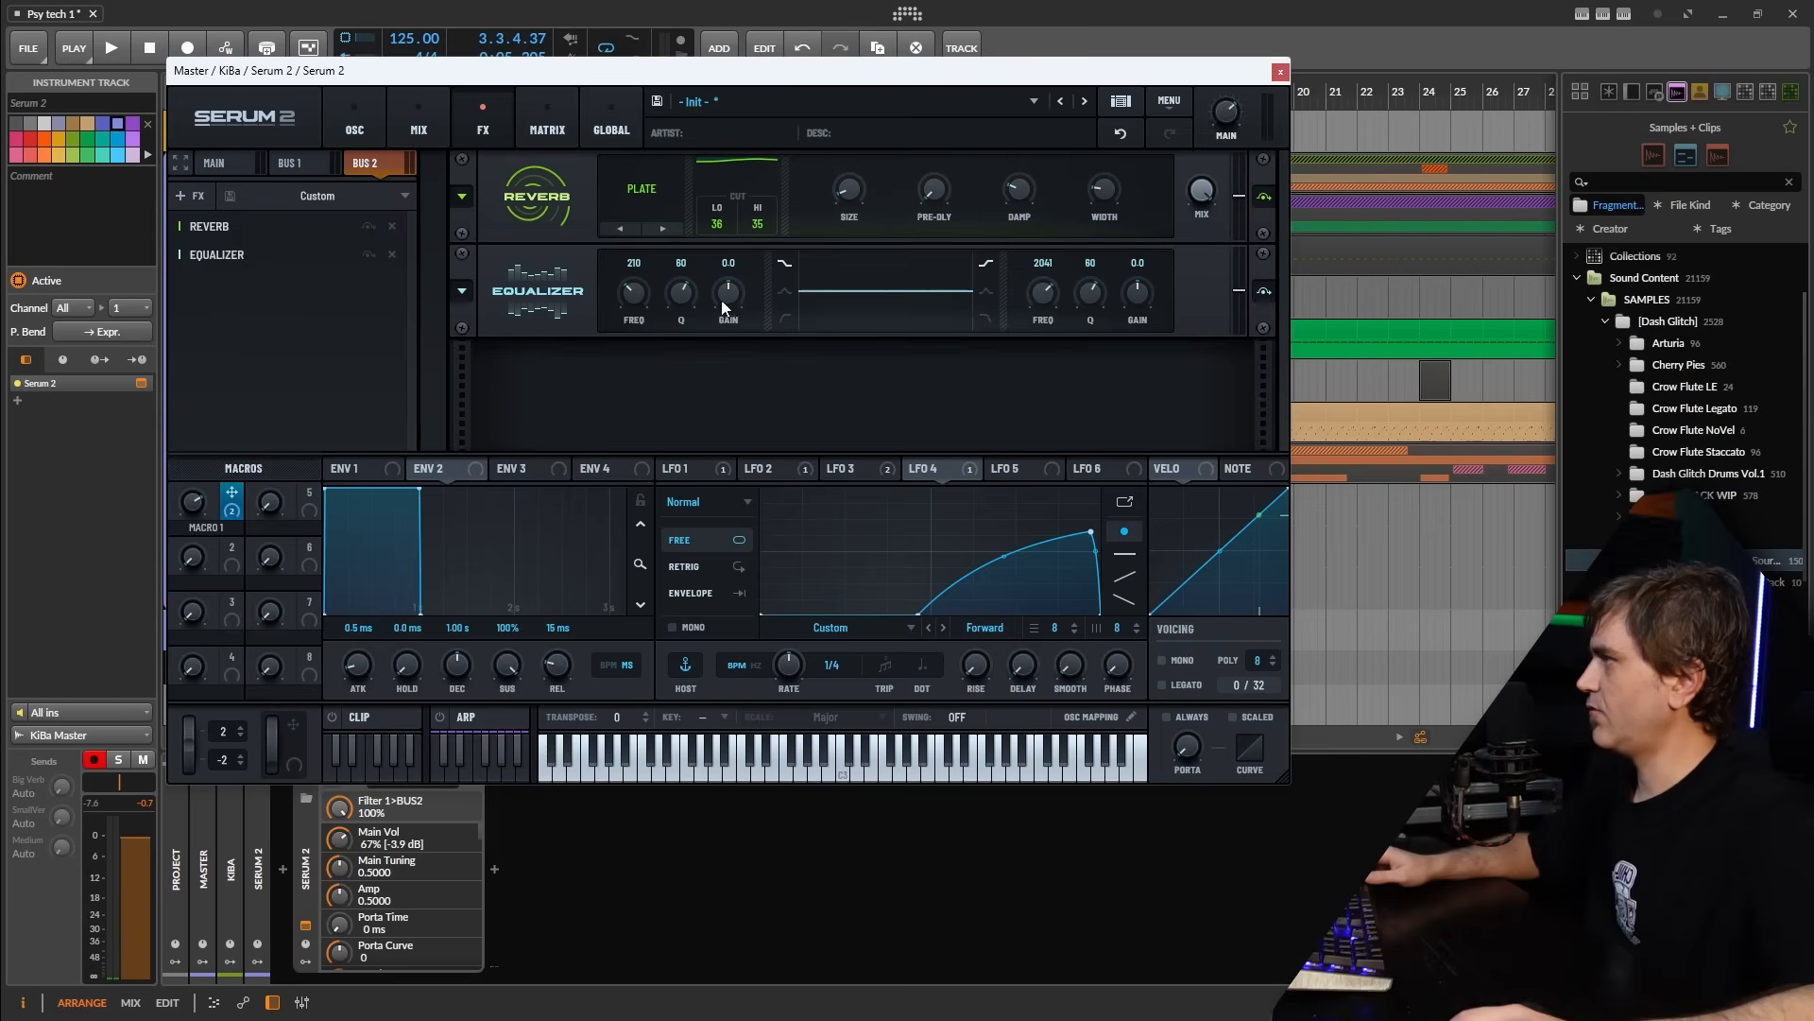
pyautogui.click(784, 320)
pyautogui.press('space')
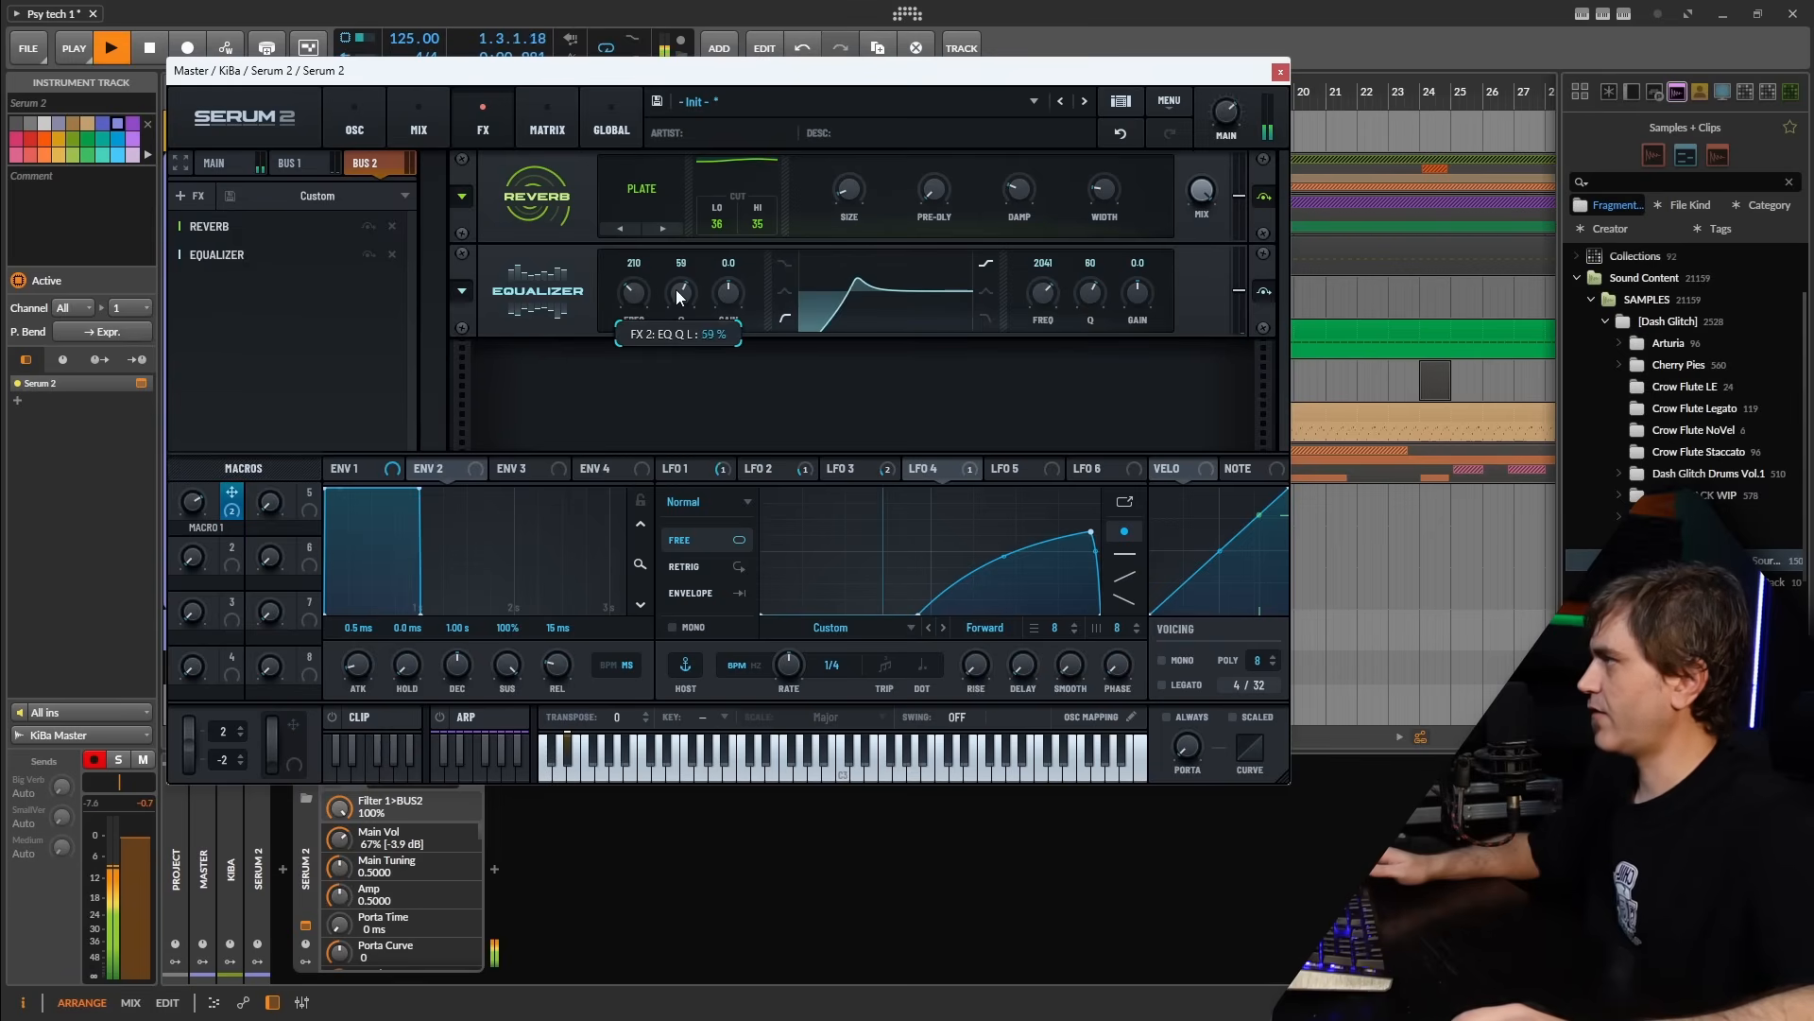
pyautogui.moveTo(634, 289); pyautogui.dragTo(638, 278)
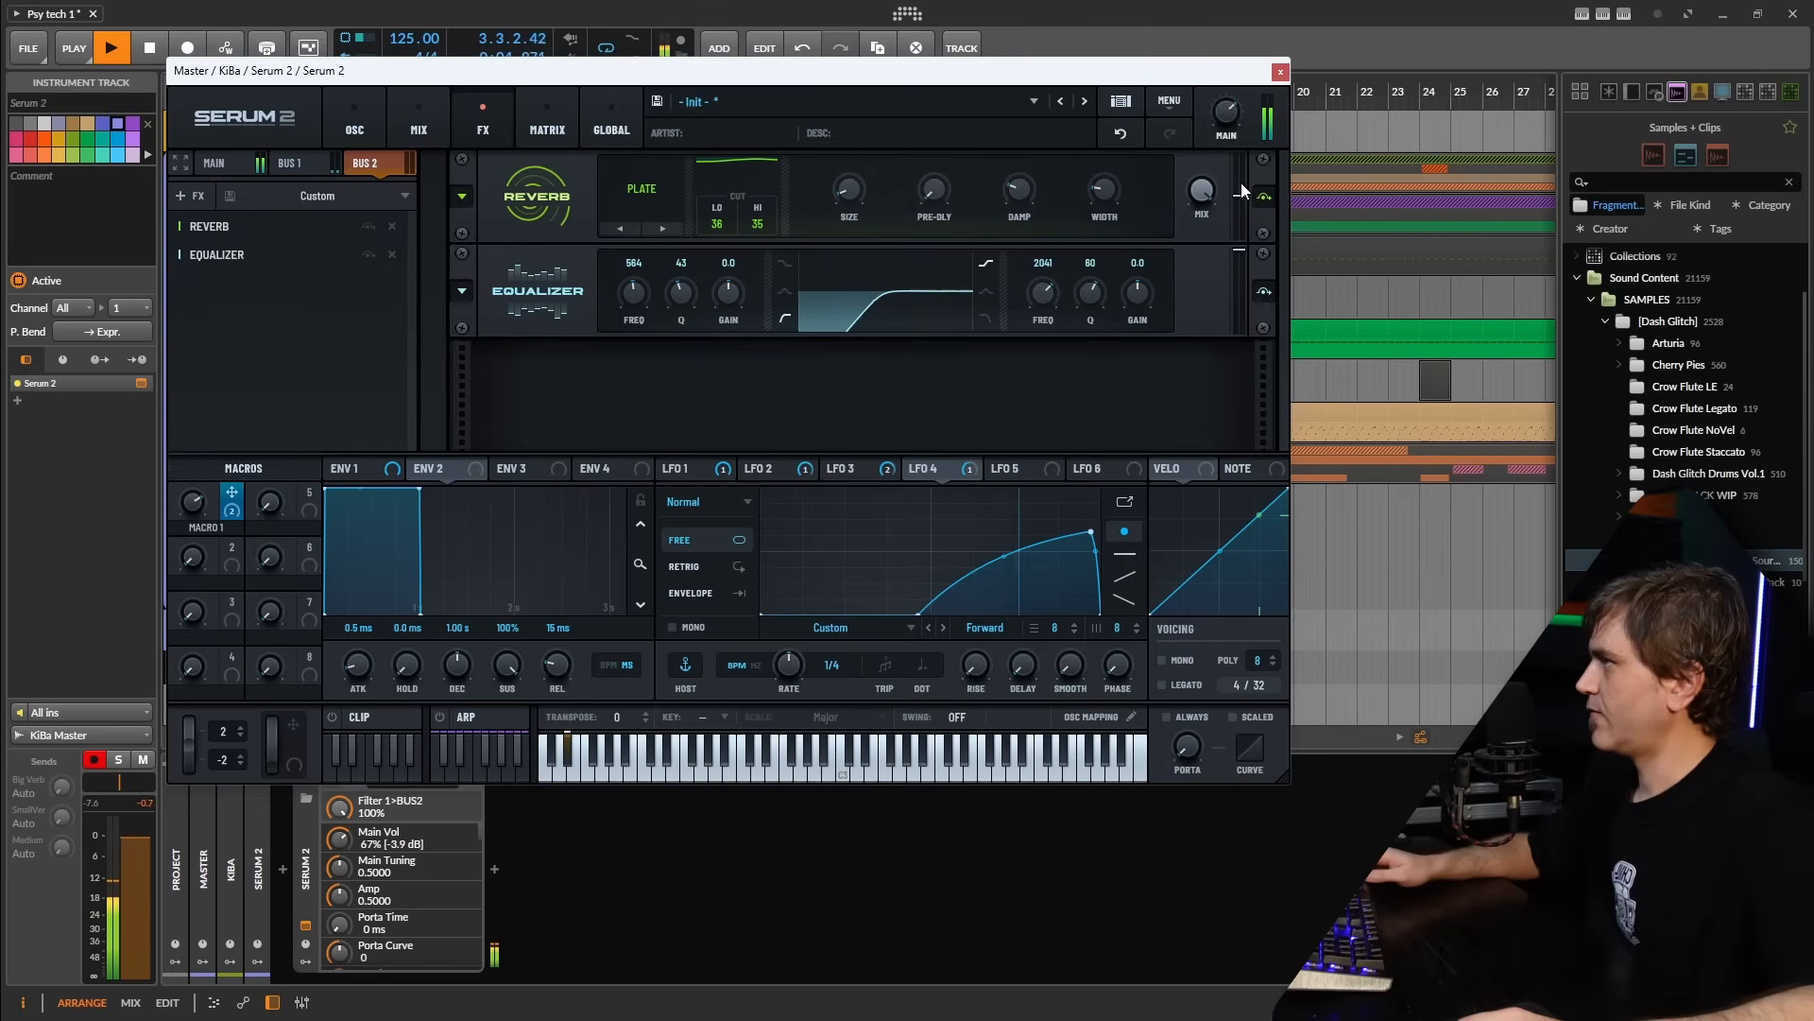
pyautogui.moveTo(1240, 184); pyautogui.dragTo(1234, 108)
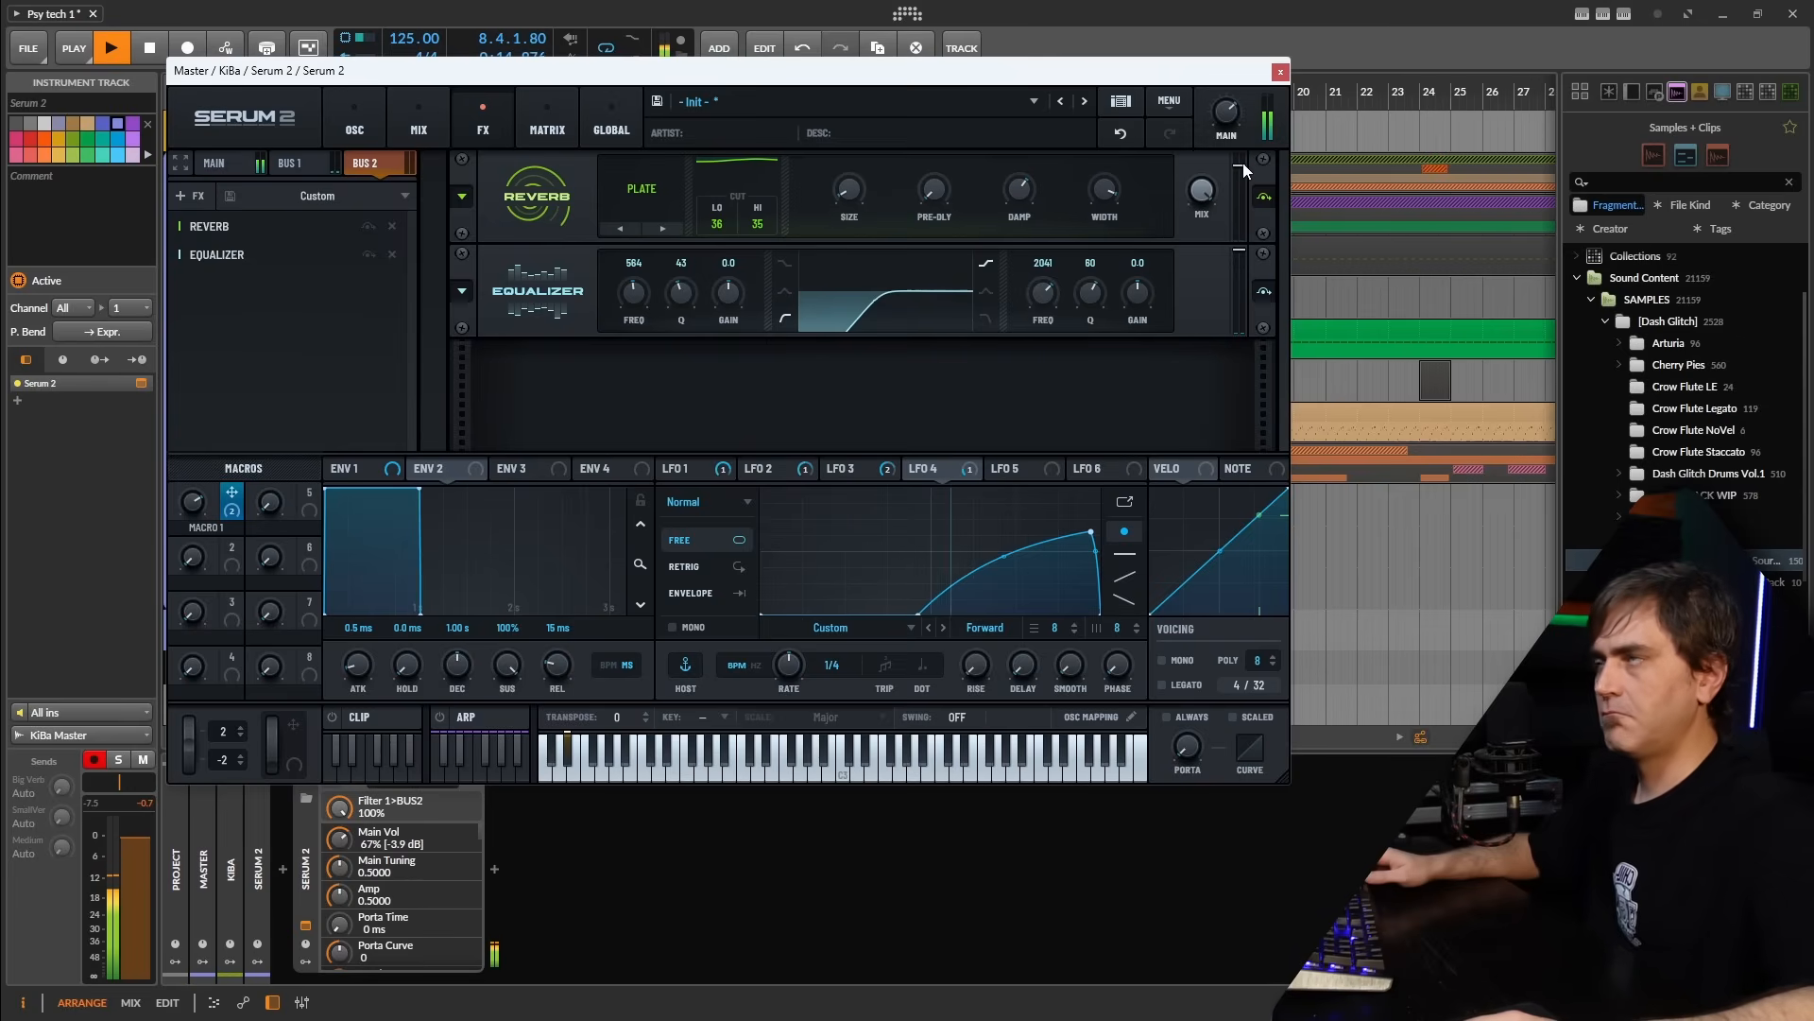
# In the mixer, reduce the Filter 1 send to Bus 2 to 63%
pyautogui.click(419, 110)
pyautogui.press('space')
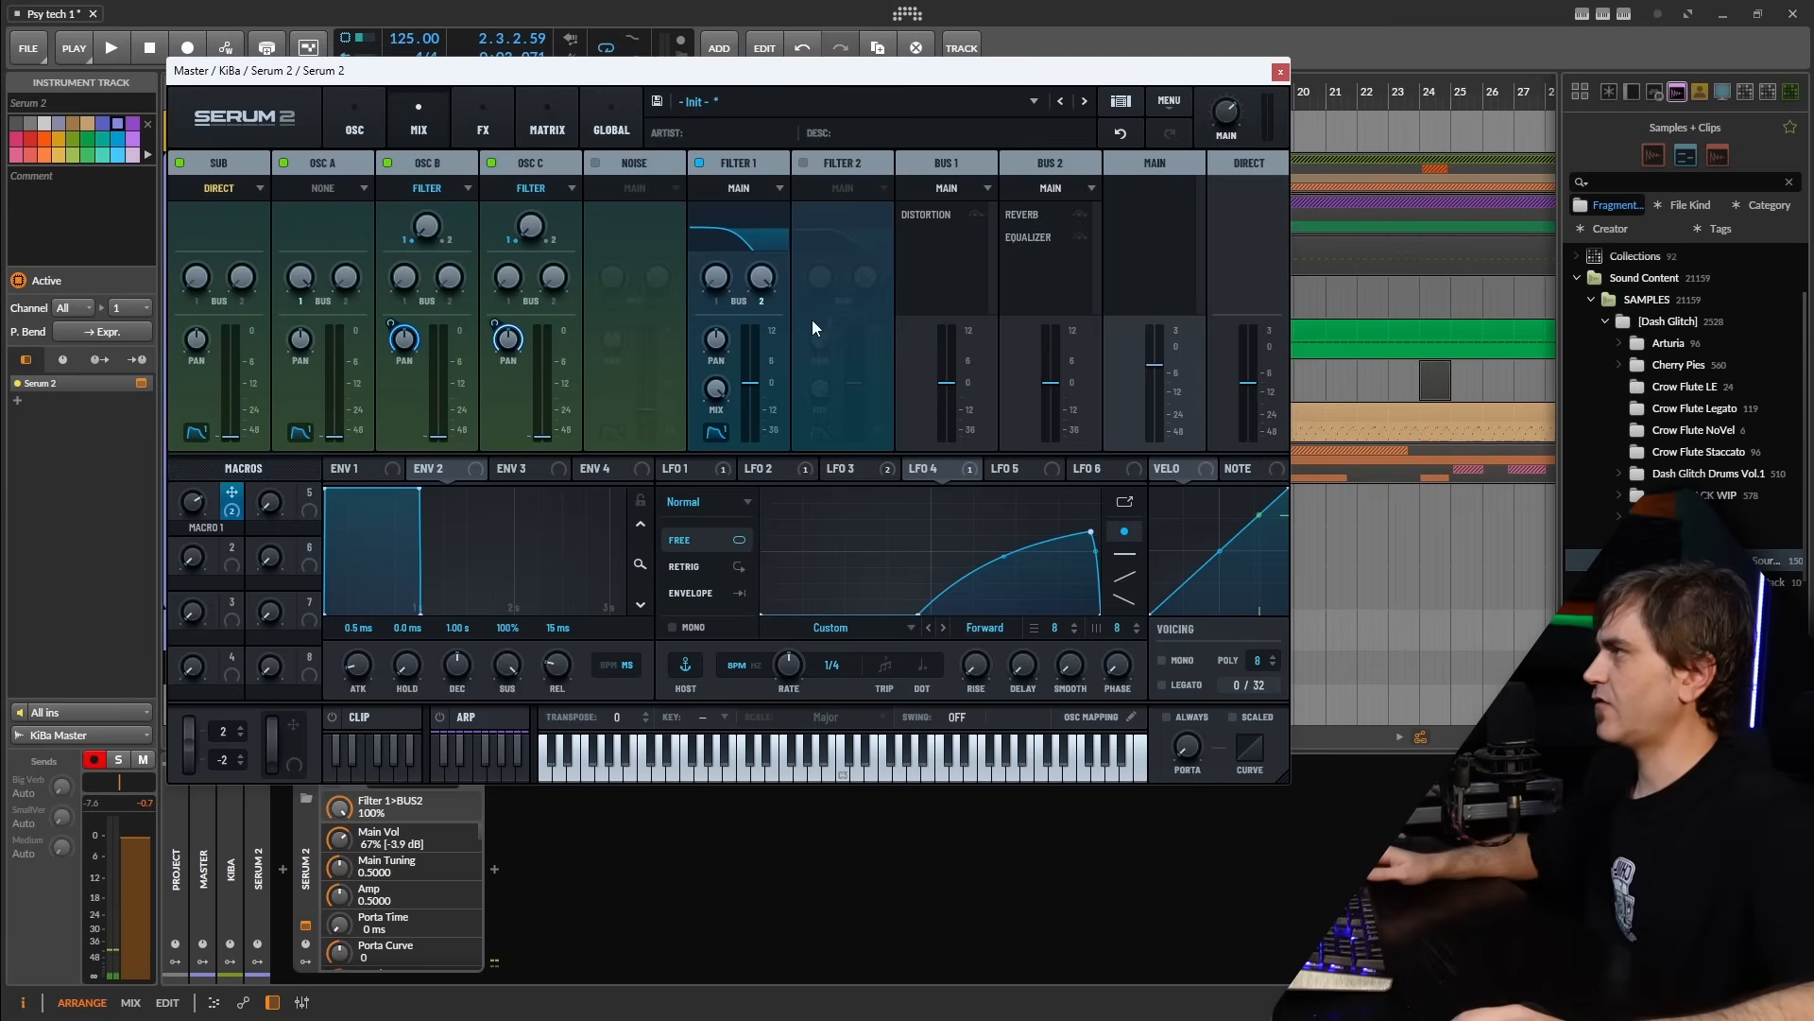
pyautogui.moveTo(761, 284)
pyautogui.moveTo(753, 352); pyautogui.dragTo(753, 356)
# Play the full arrangement and mute the Pluck Lead track
pyautogui.press('space')
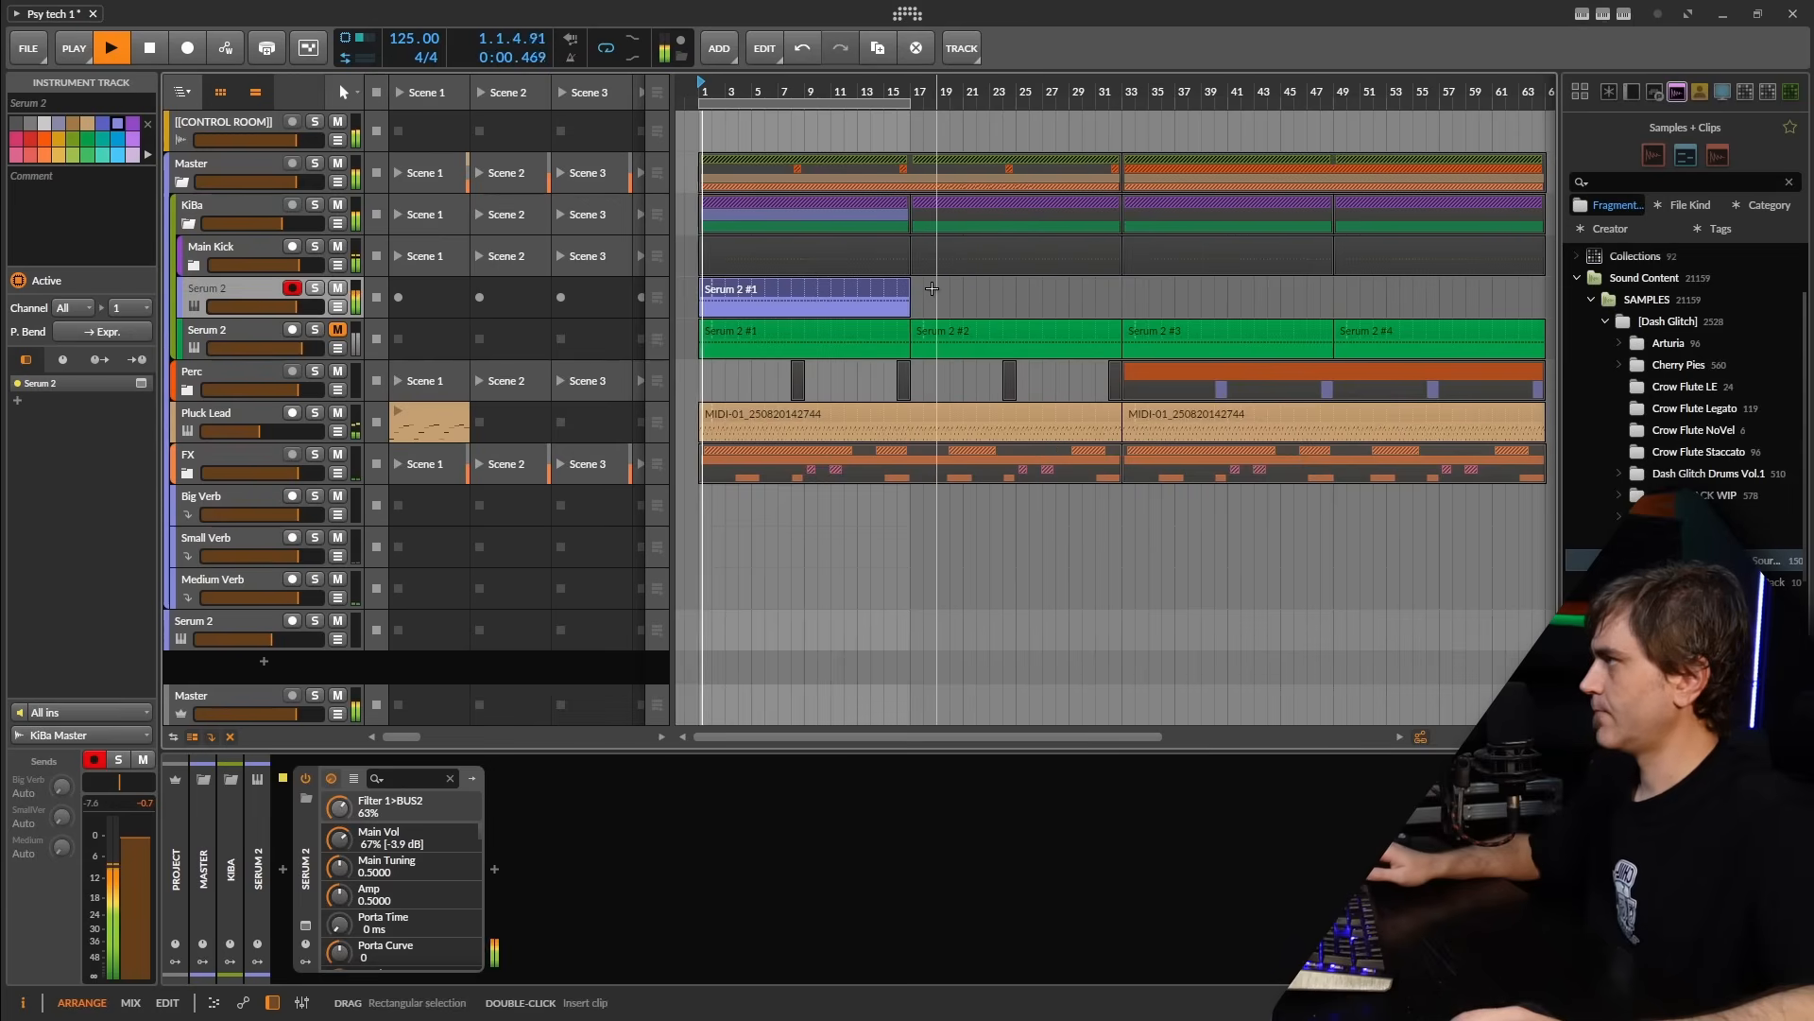
pyautogui.scroll(-3, 790, 304)
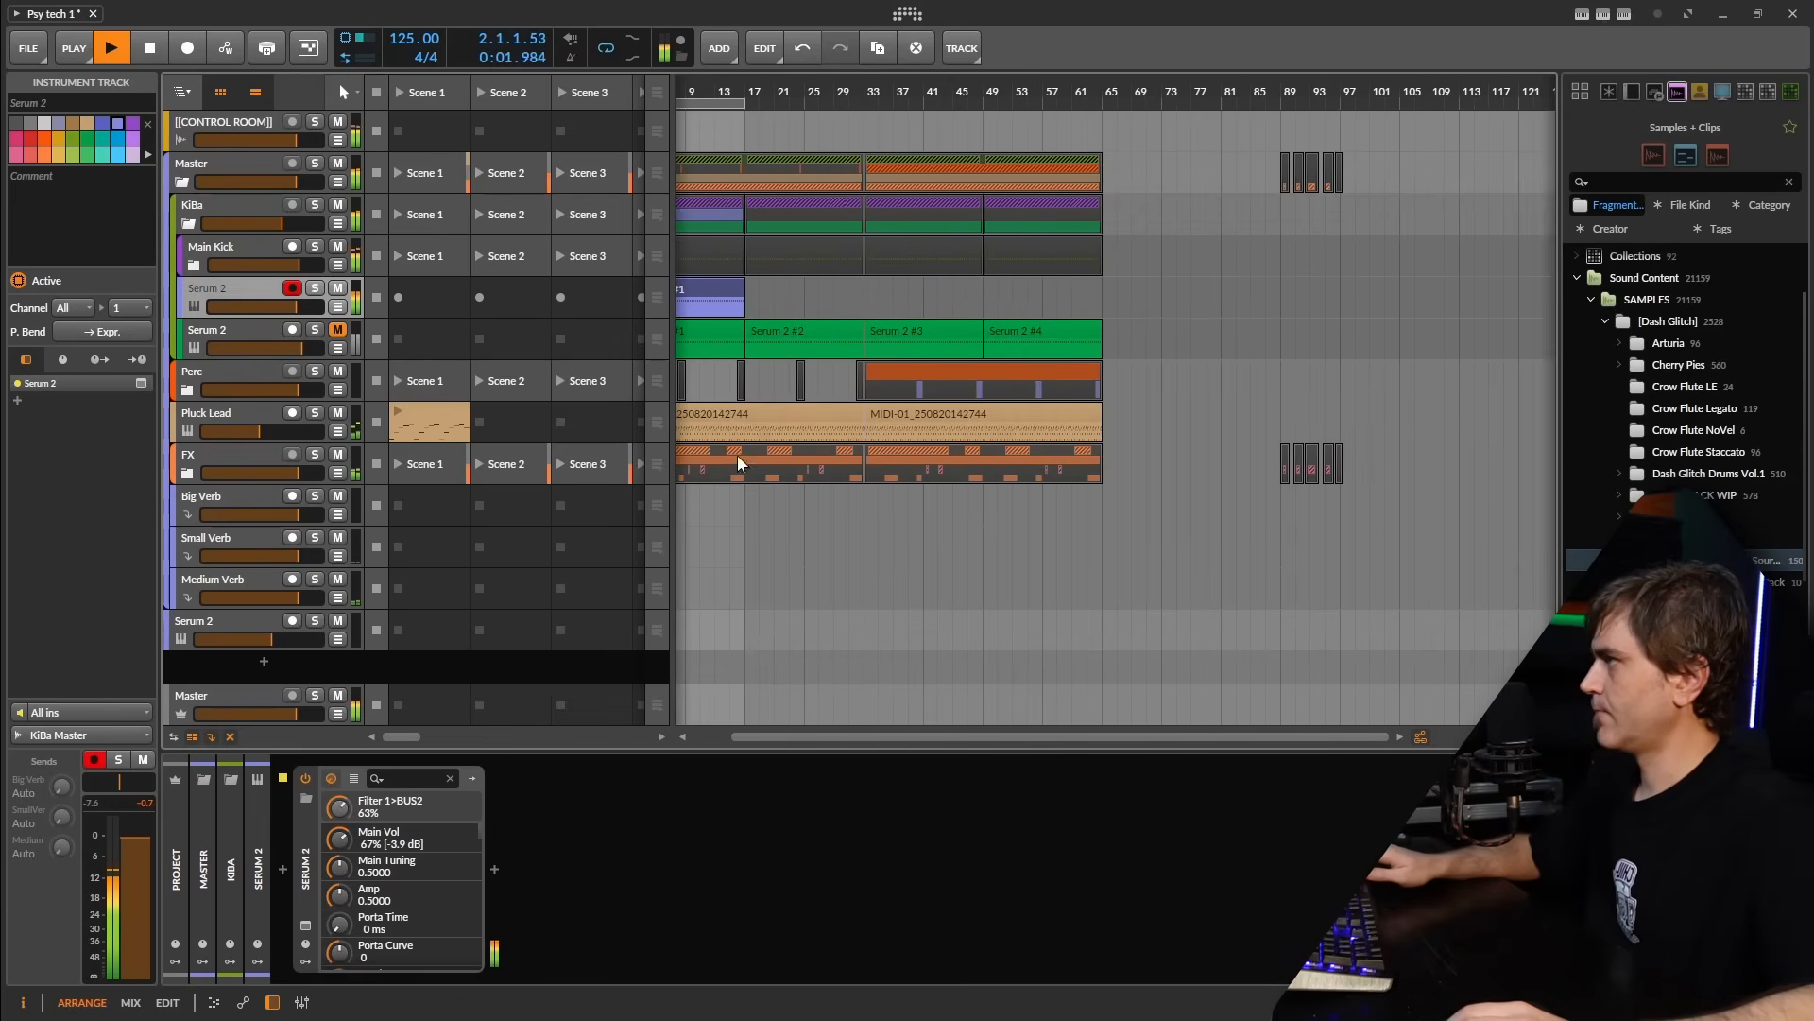
pyautogui.click(337, 413)
pyautogui.hscroll(-3, 1085, 392)
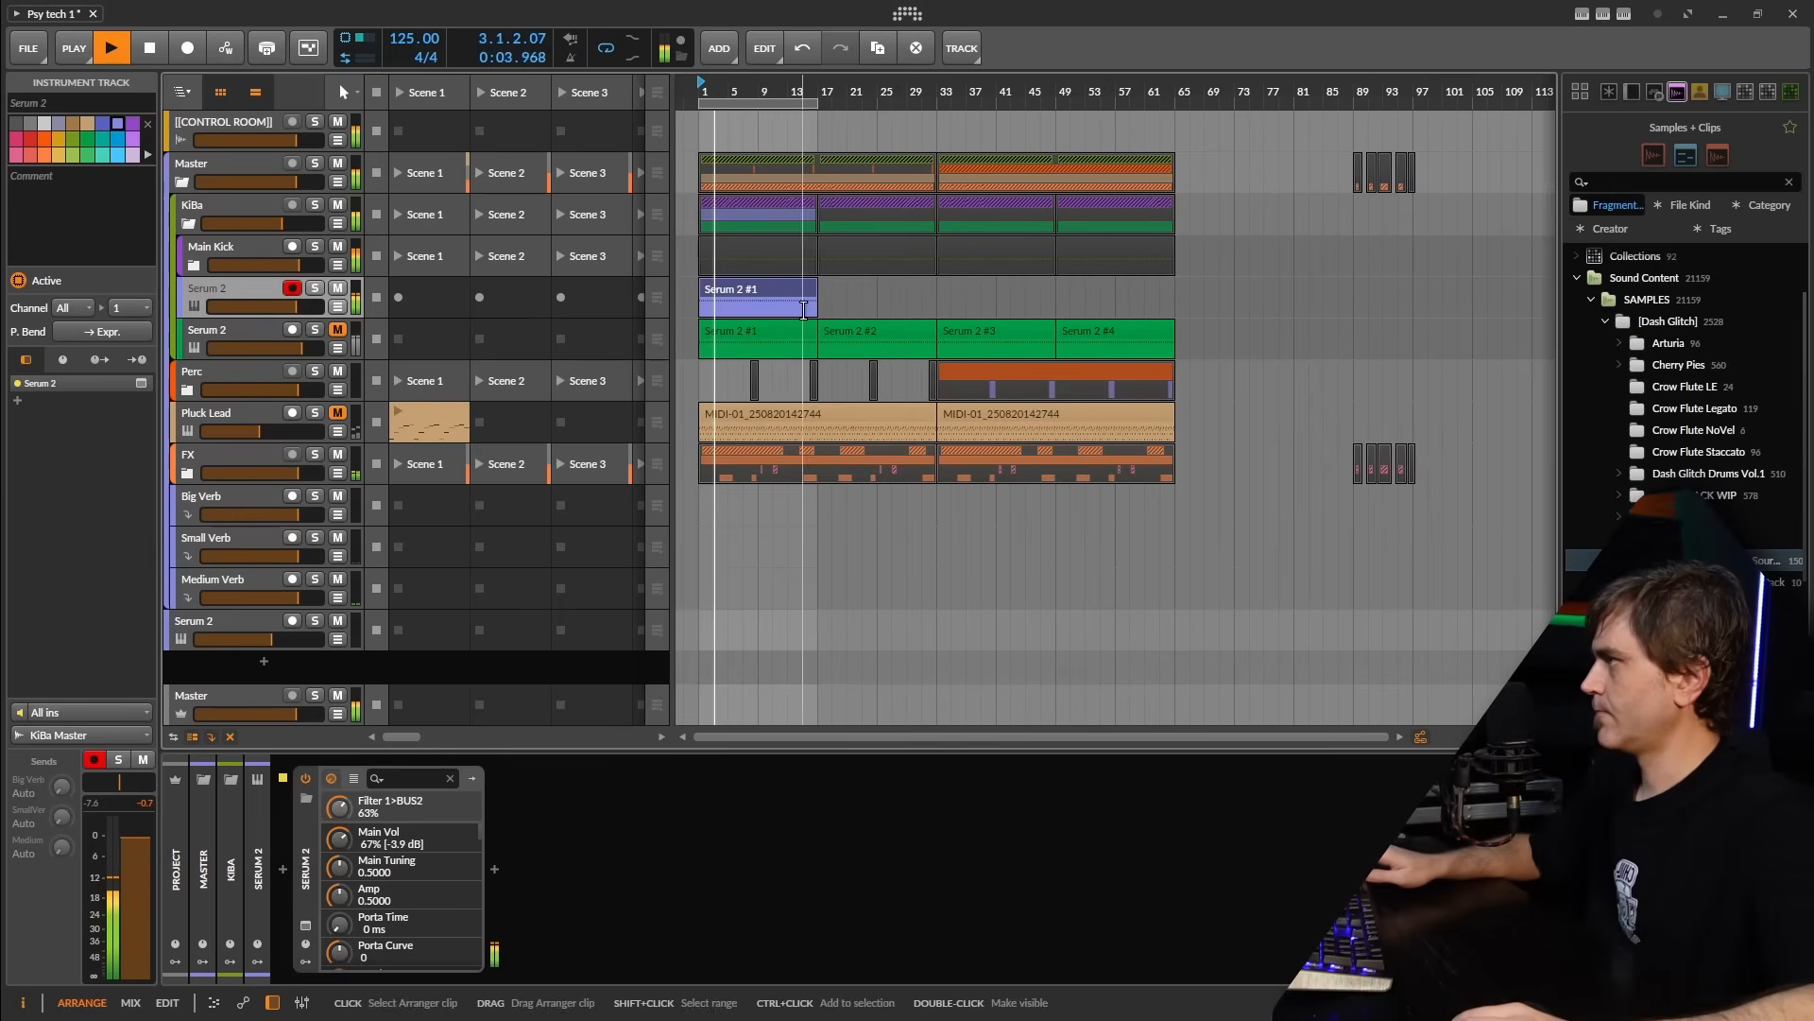
# Extend the Serum 2 #1 bass clip and the arranger loop region to 64 bars
pyautogui.moveTo(817, 312); pyautogui.dragTo(1175, 321)
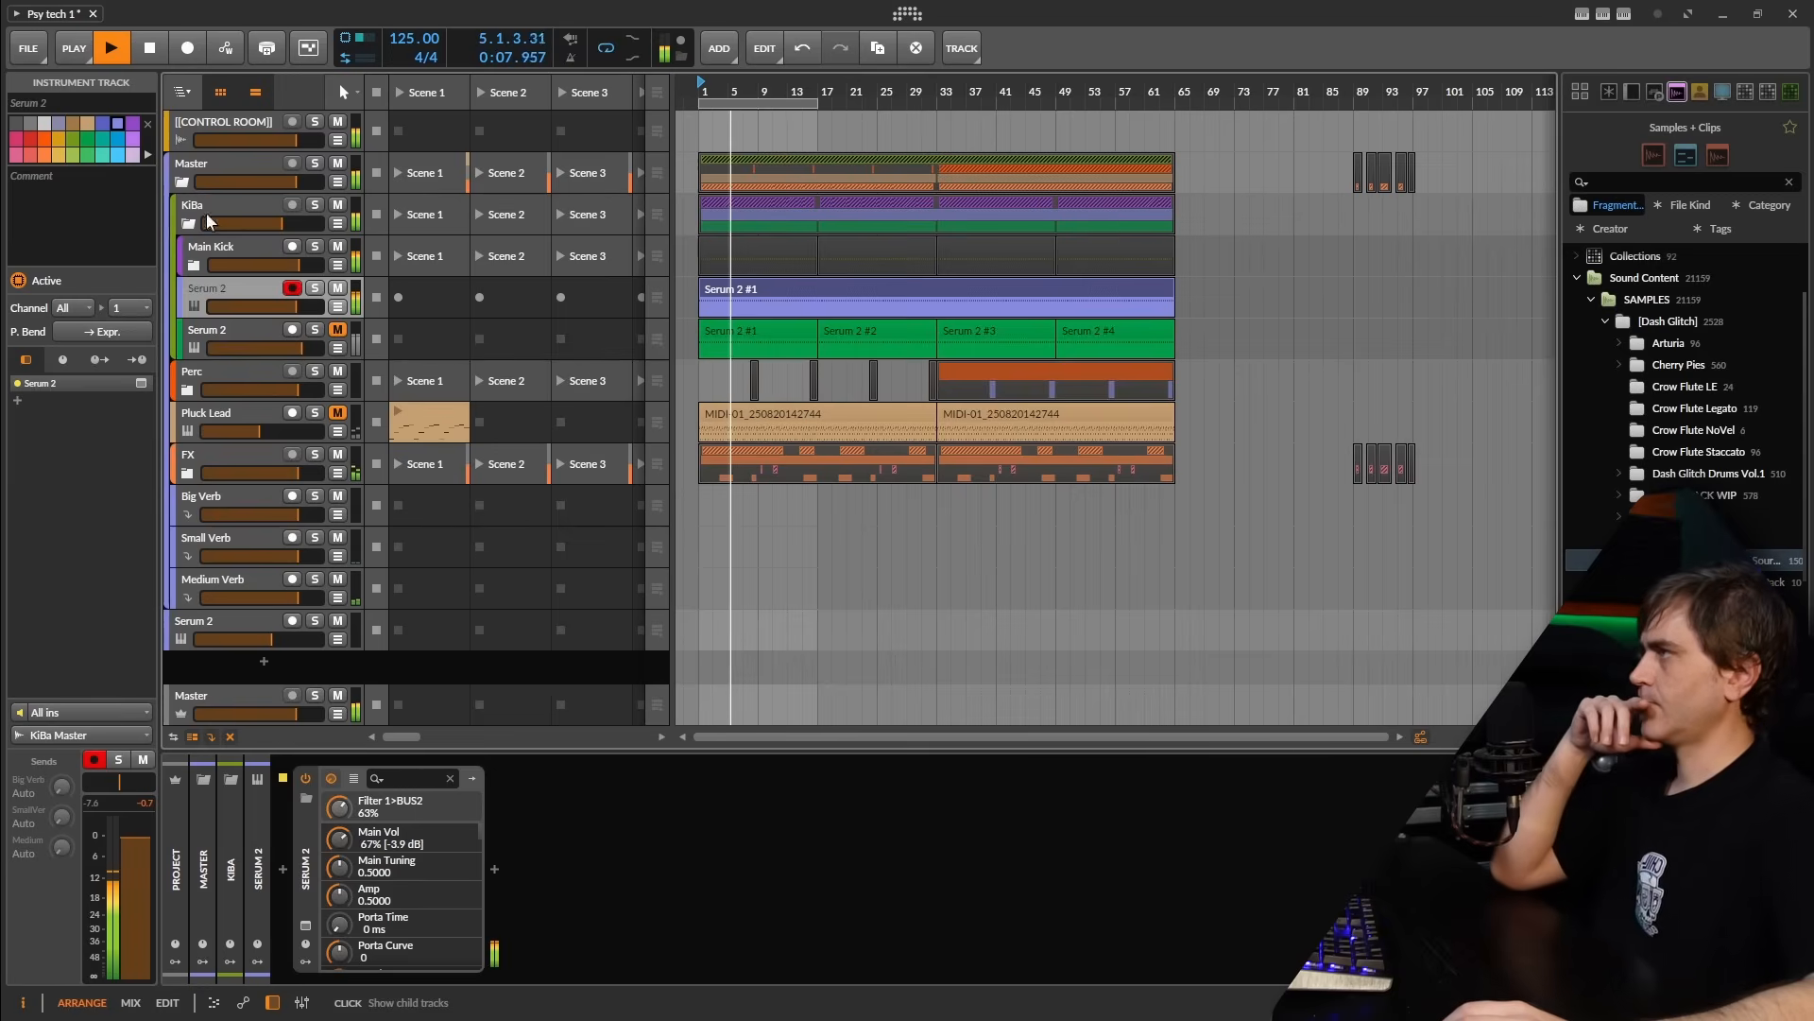
pyautogui.moveTo(813, 101); pyautogui.dragTo(1175, 100)
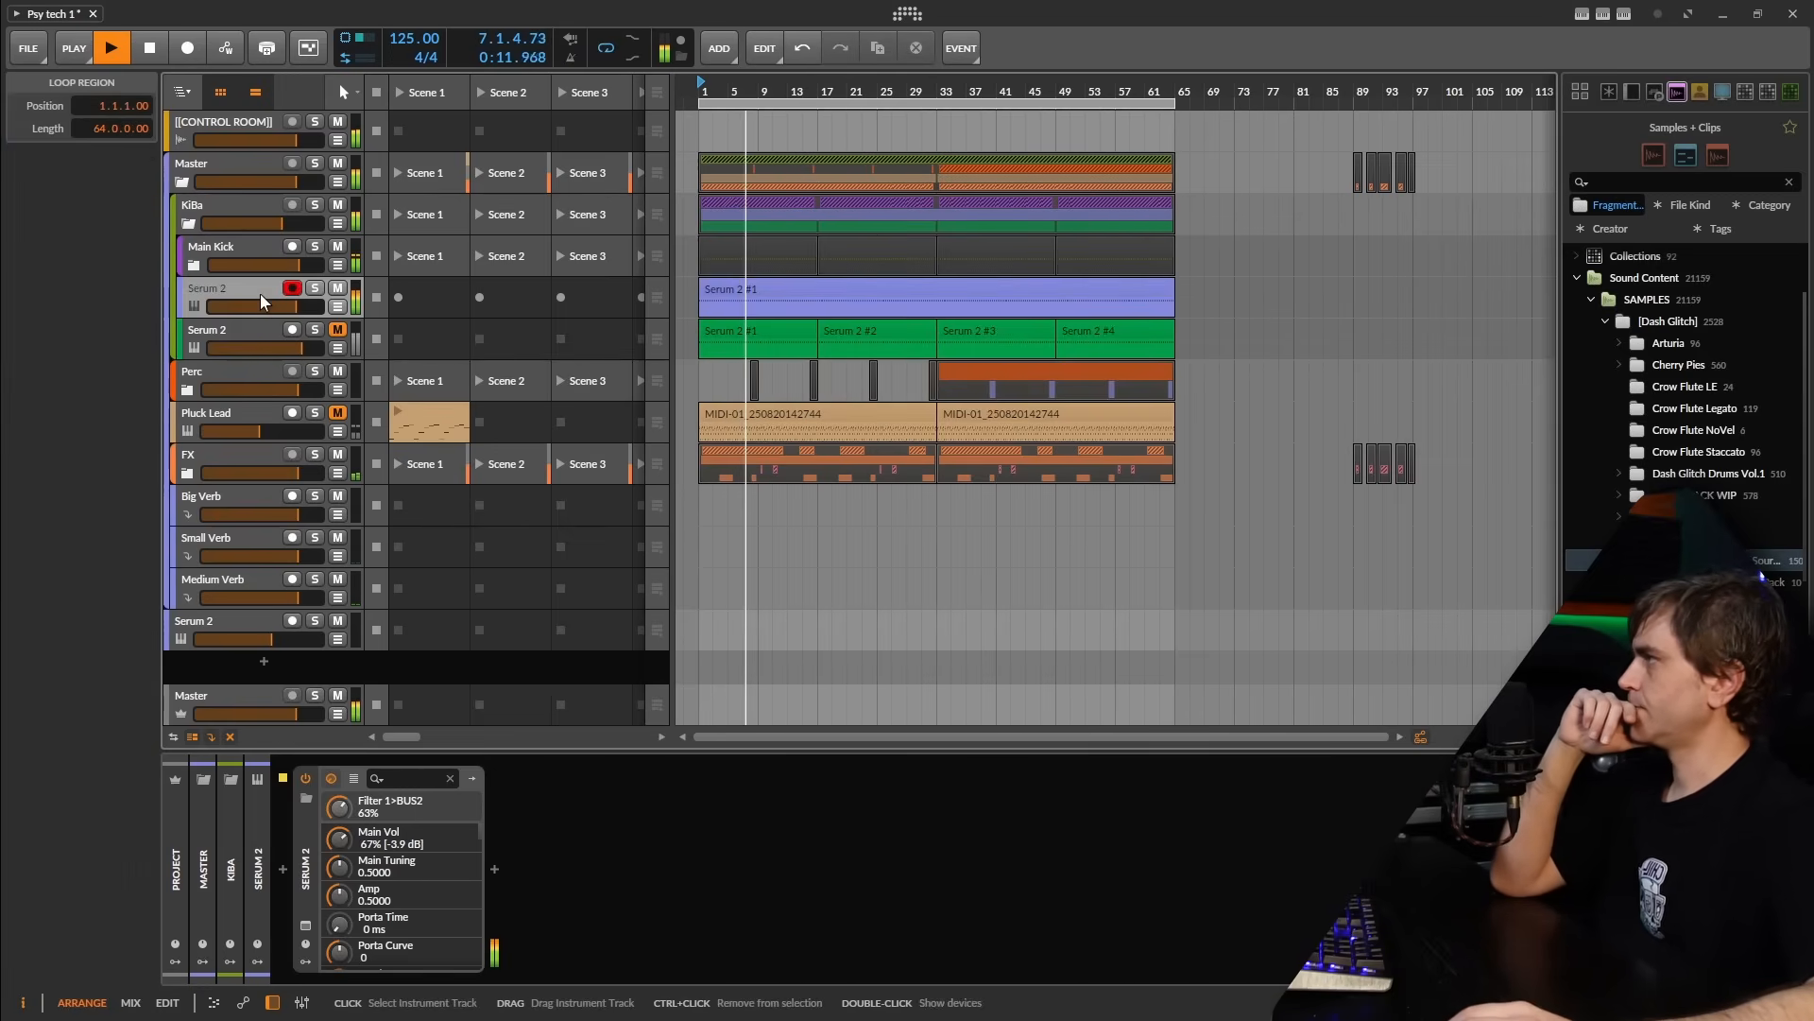
# Reopen the bass track's Serum 2 window and review the LFO 2 and LFO 1 curves during playback
pyautogui.click(268, 330)
pyautogui.click(305, 925)
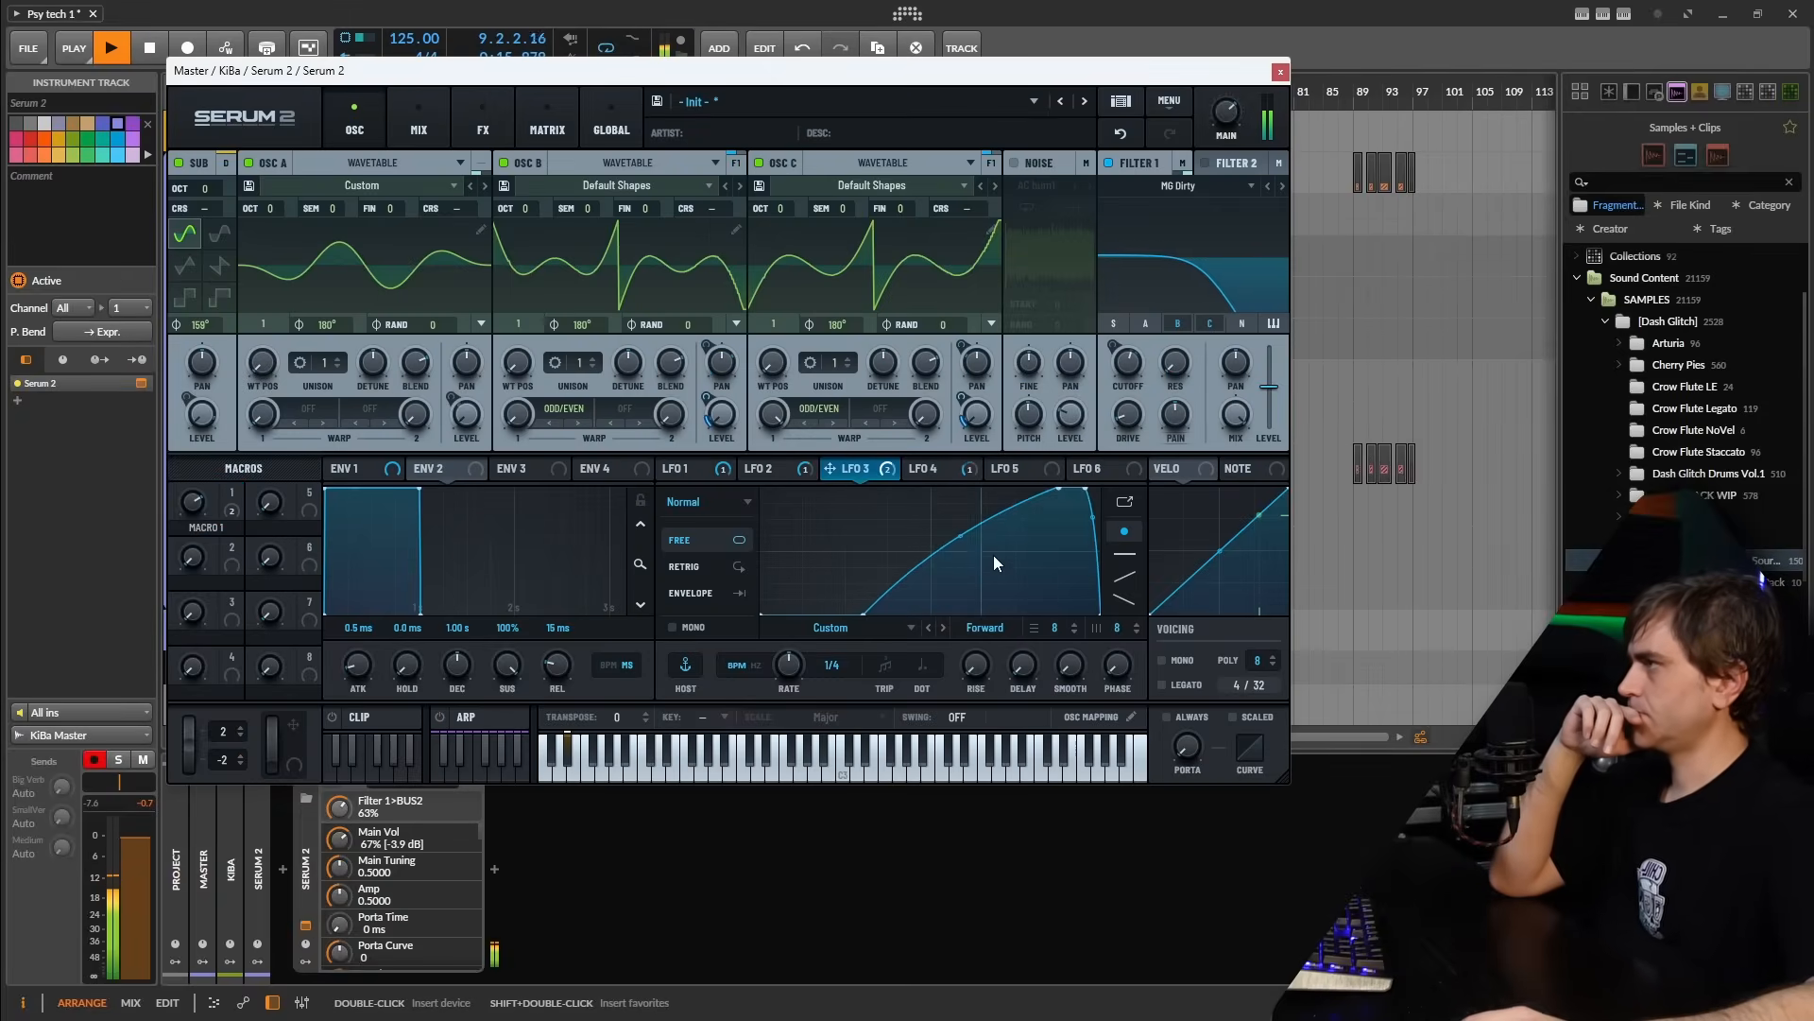
pyautogui.click(775, 468)
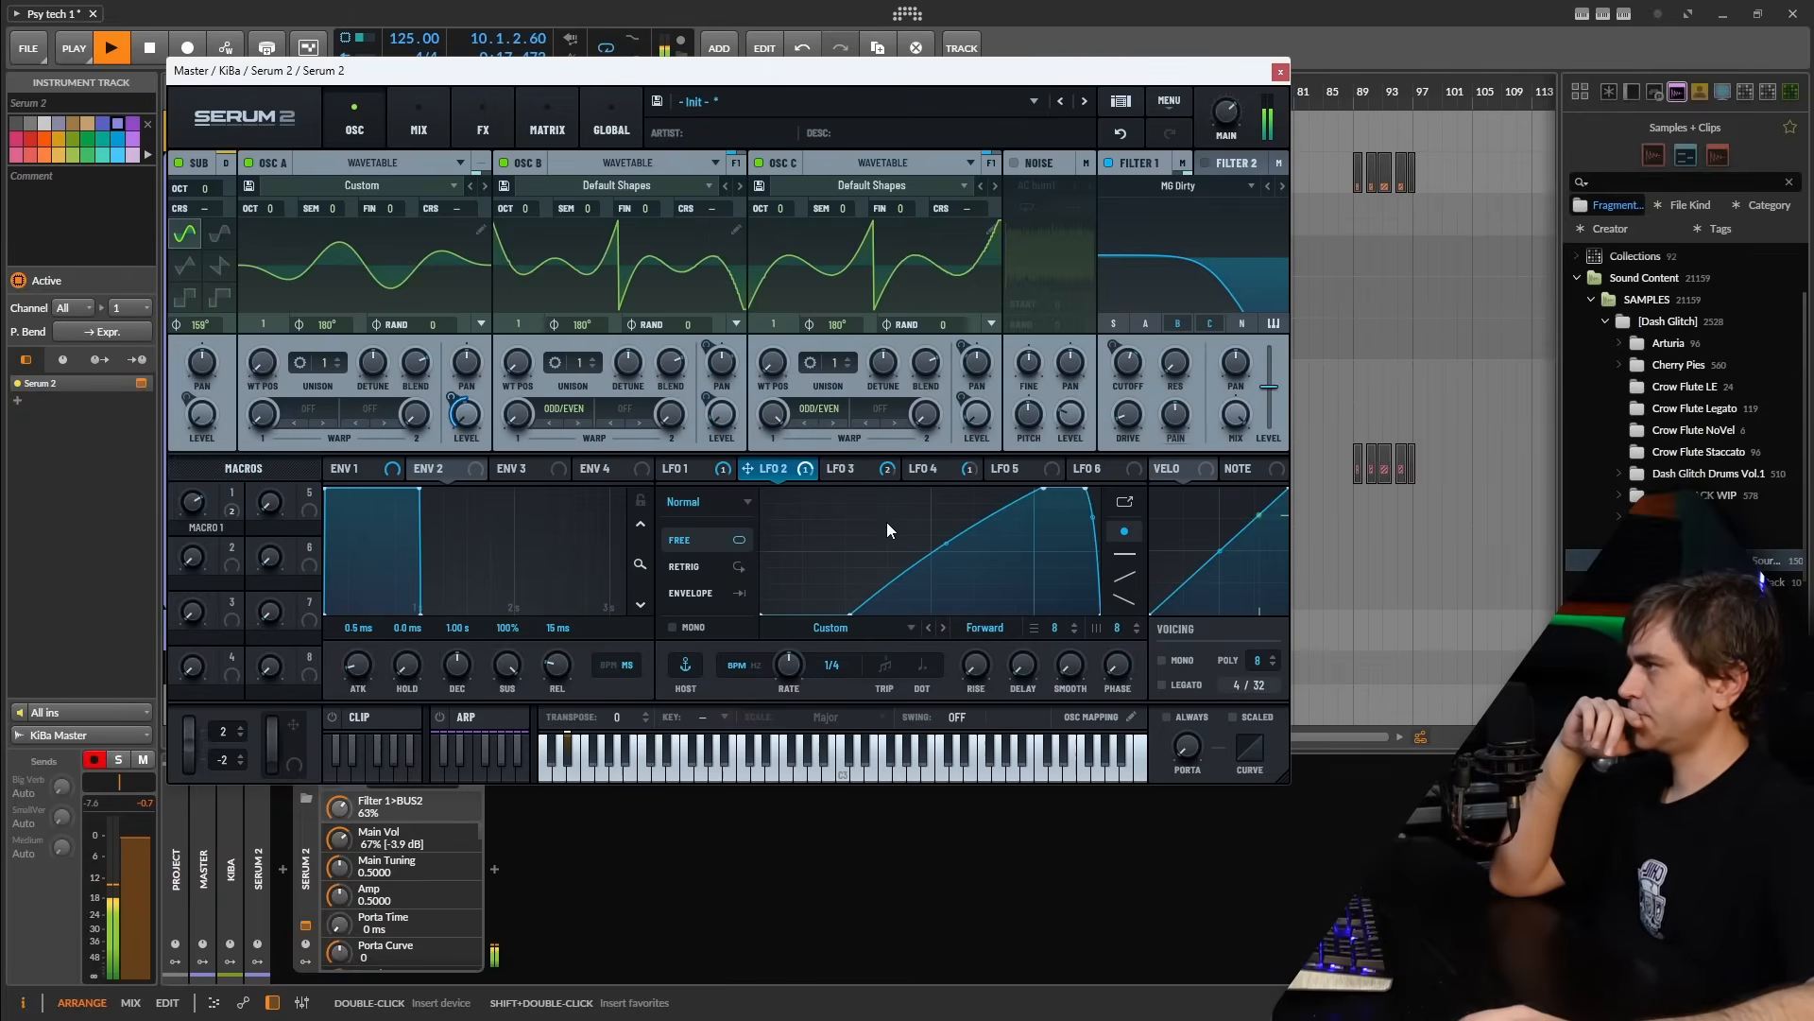
pyautogui.click(699, 466)
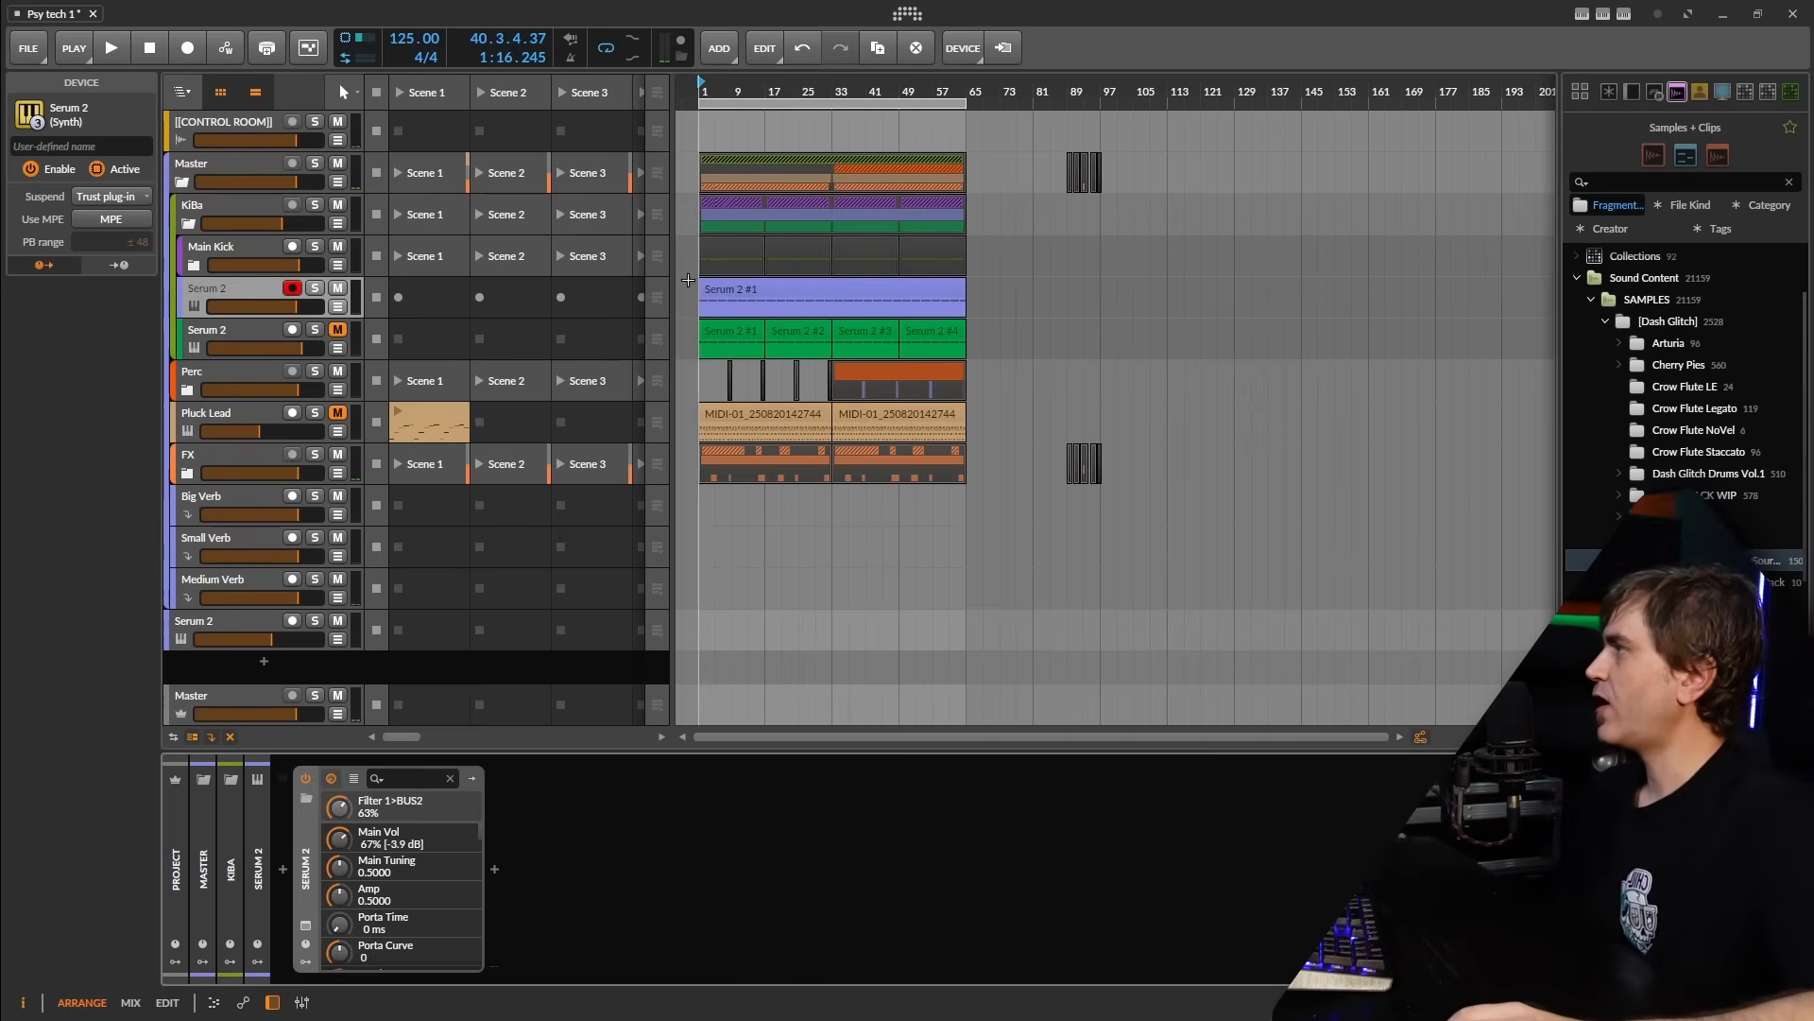
# Enable MPE for the Serum 2 device on the bass track
pyautogui.doubleClick(720, 291)
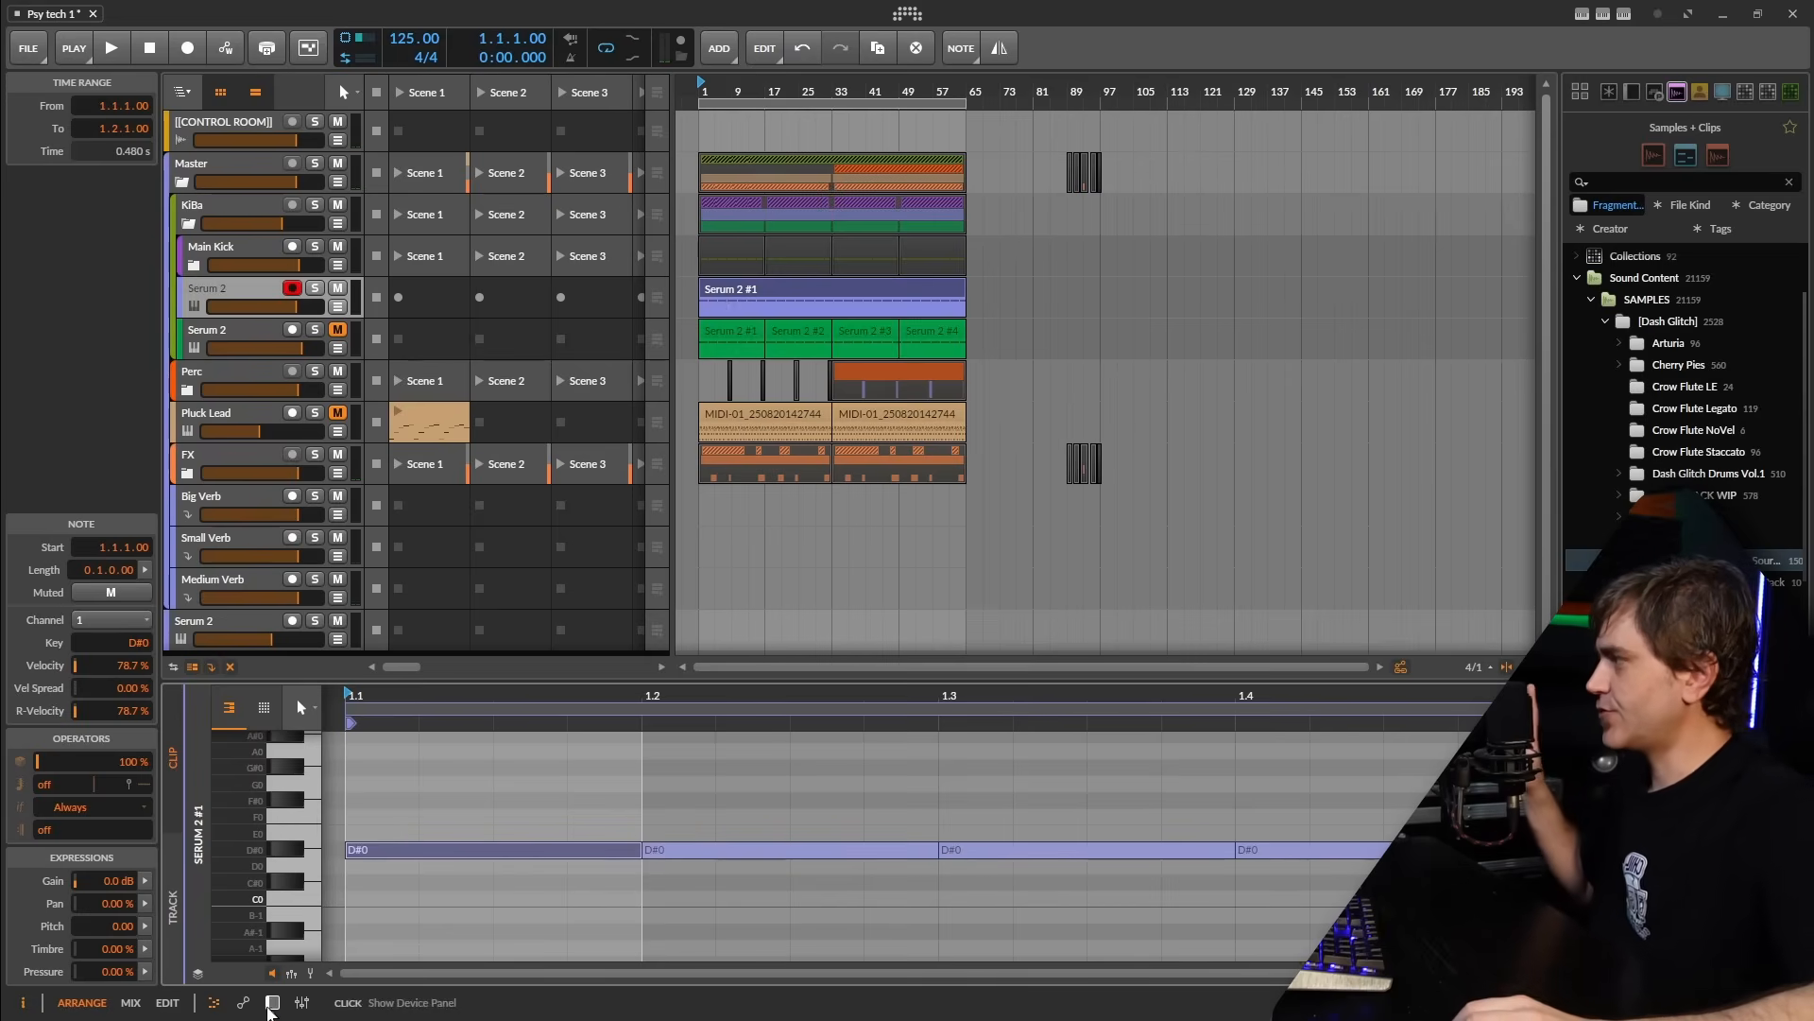
pyautogui.click(272, 1001)
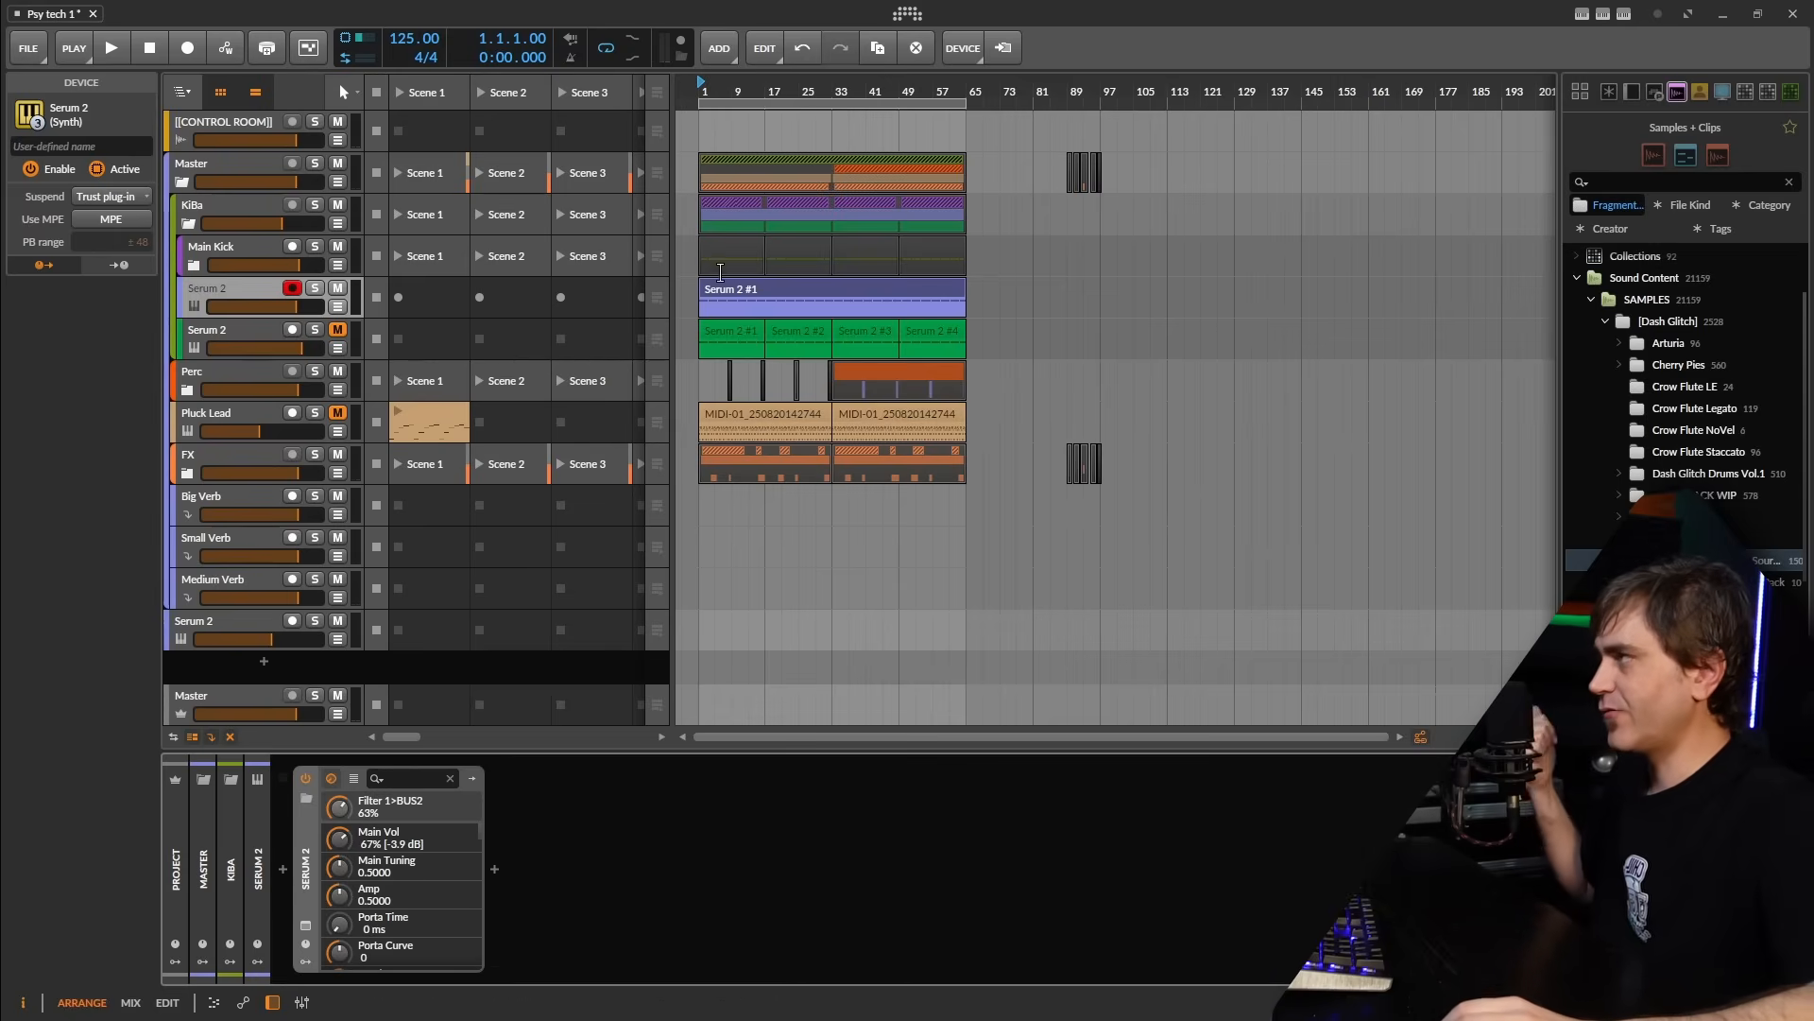
pyautogui.click(797, 288)
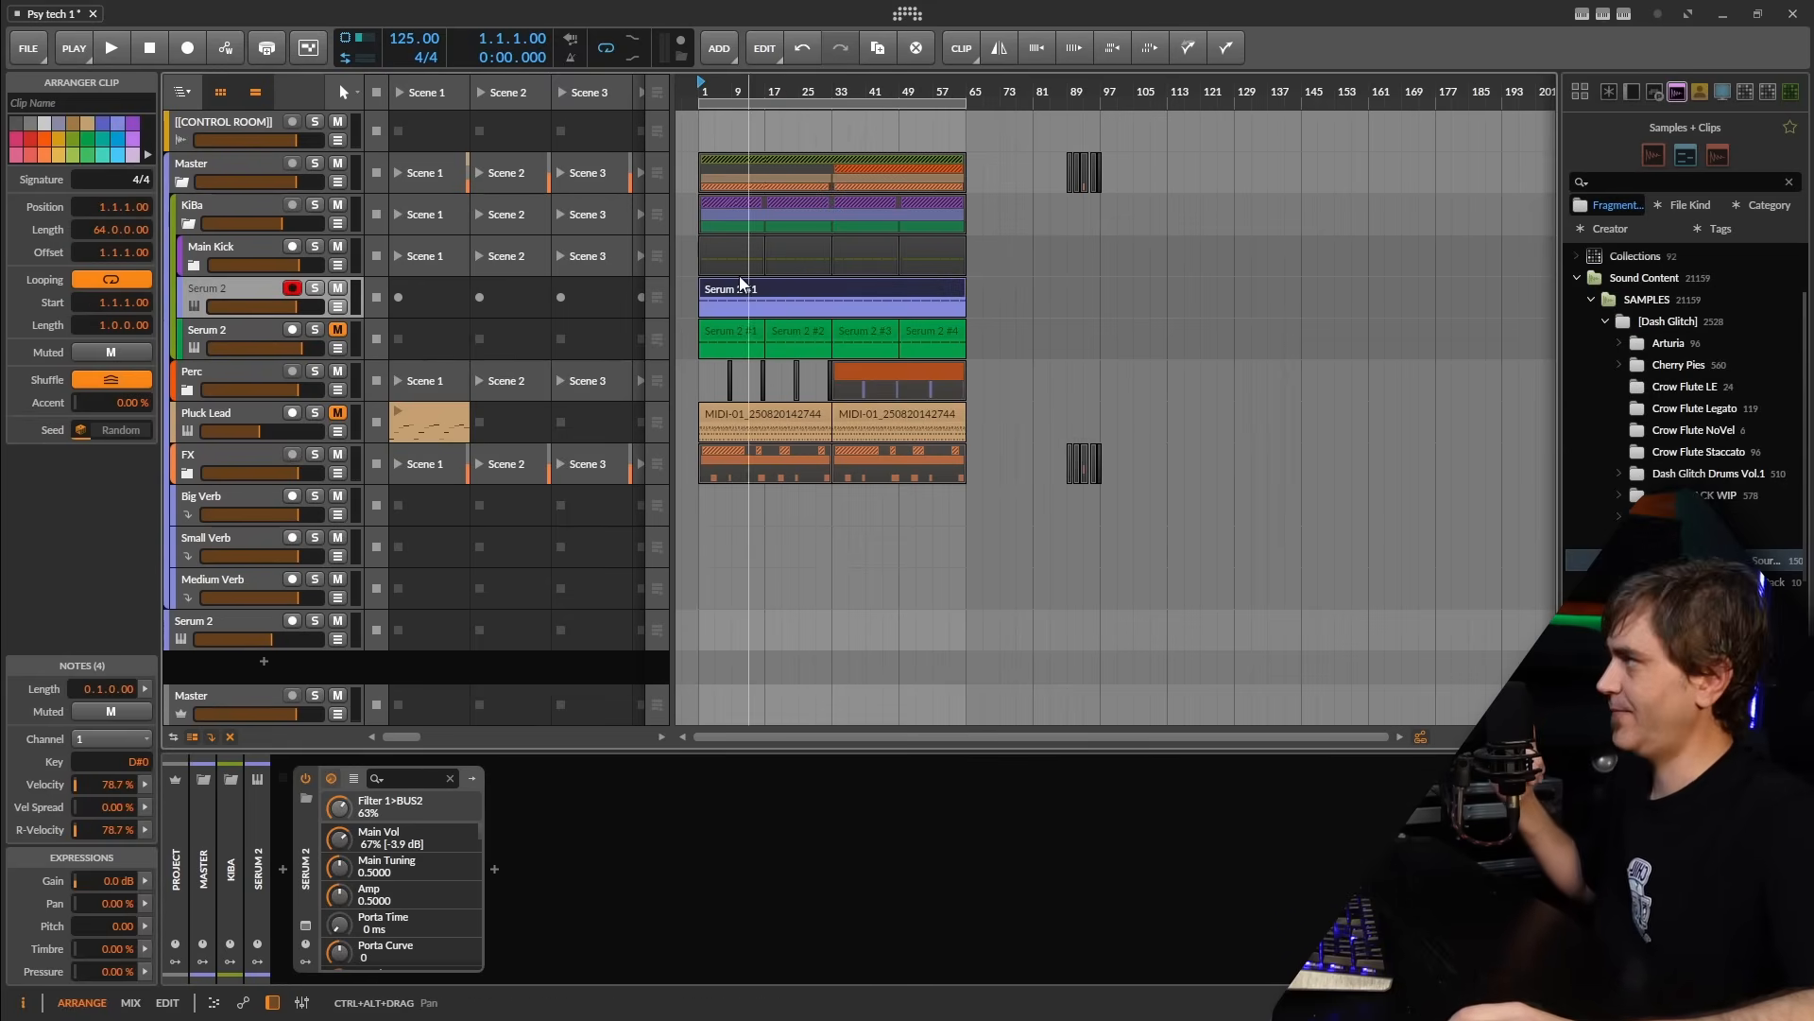
pyautogui.click(309, 858)
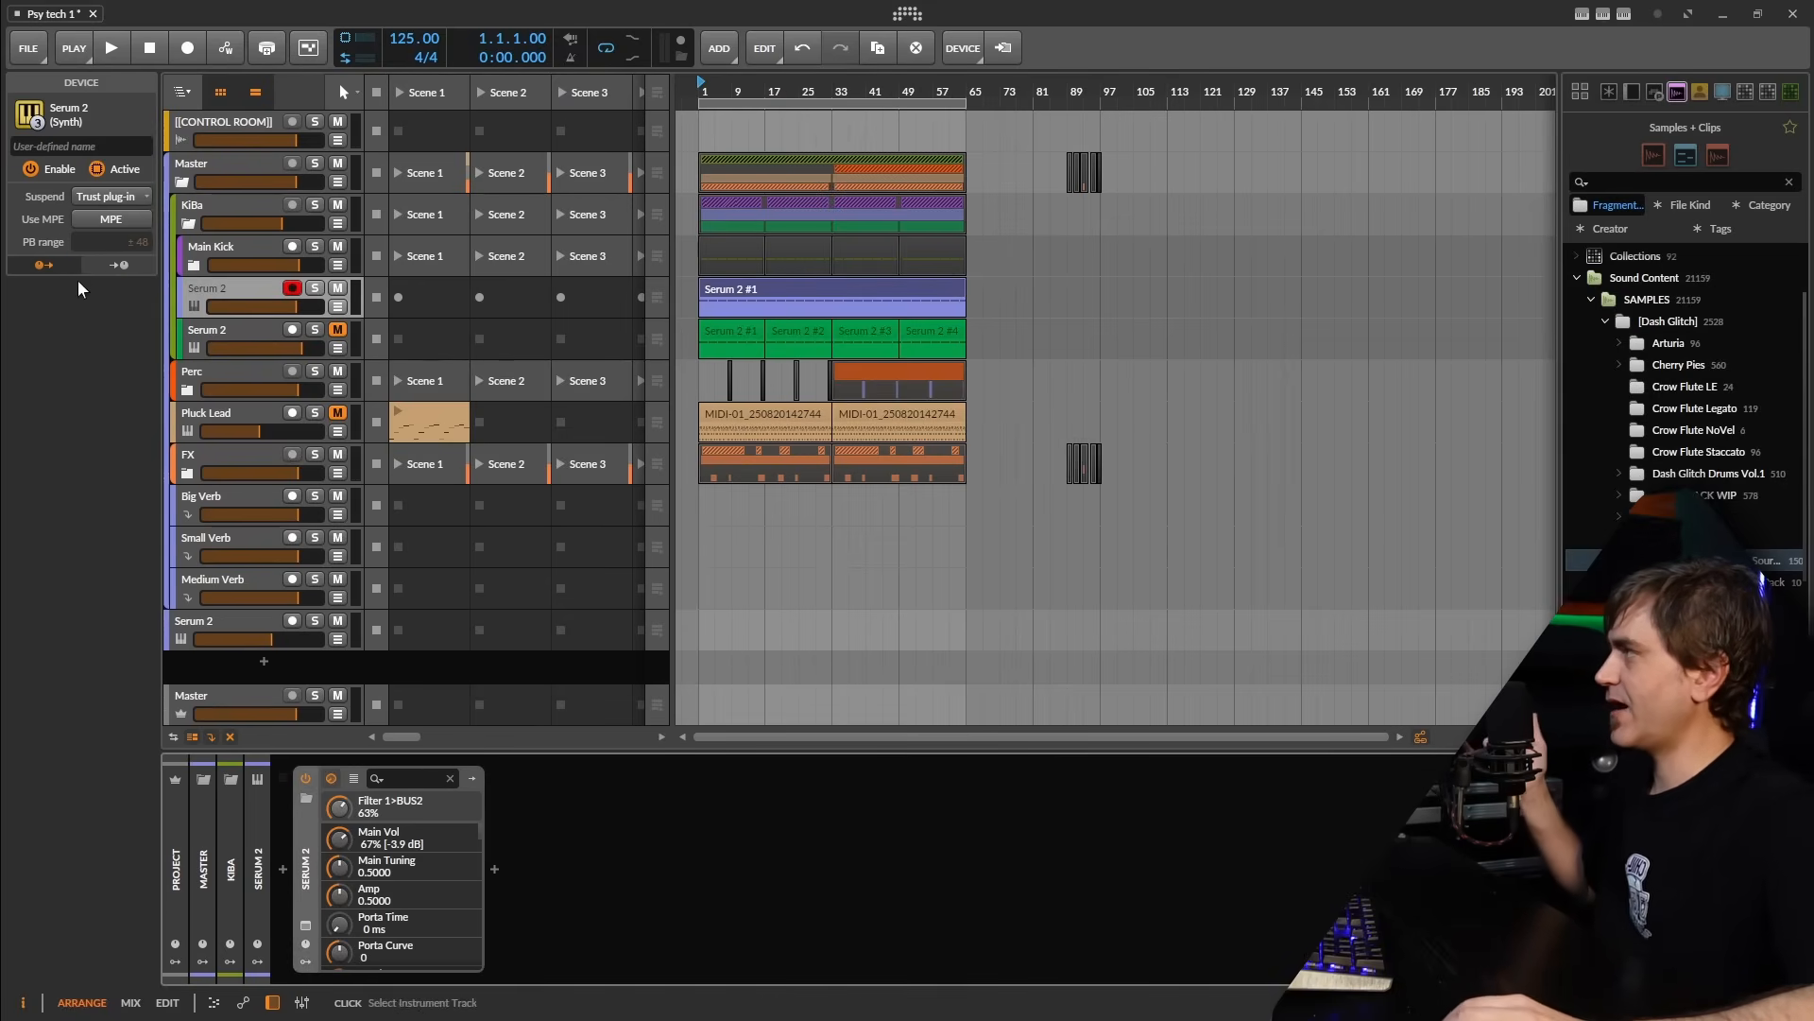
pyautogui.click(111, 218)
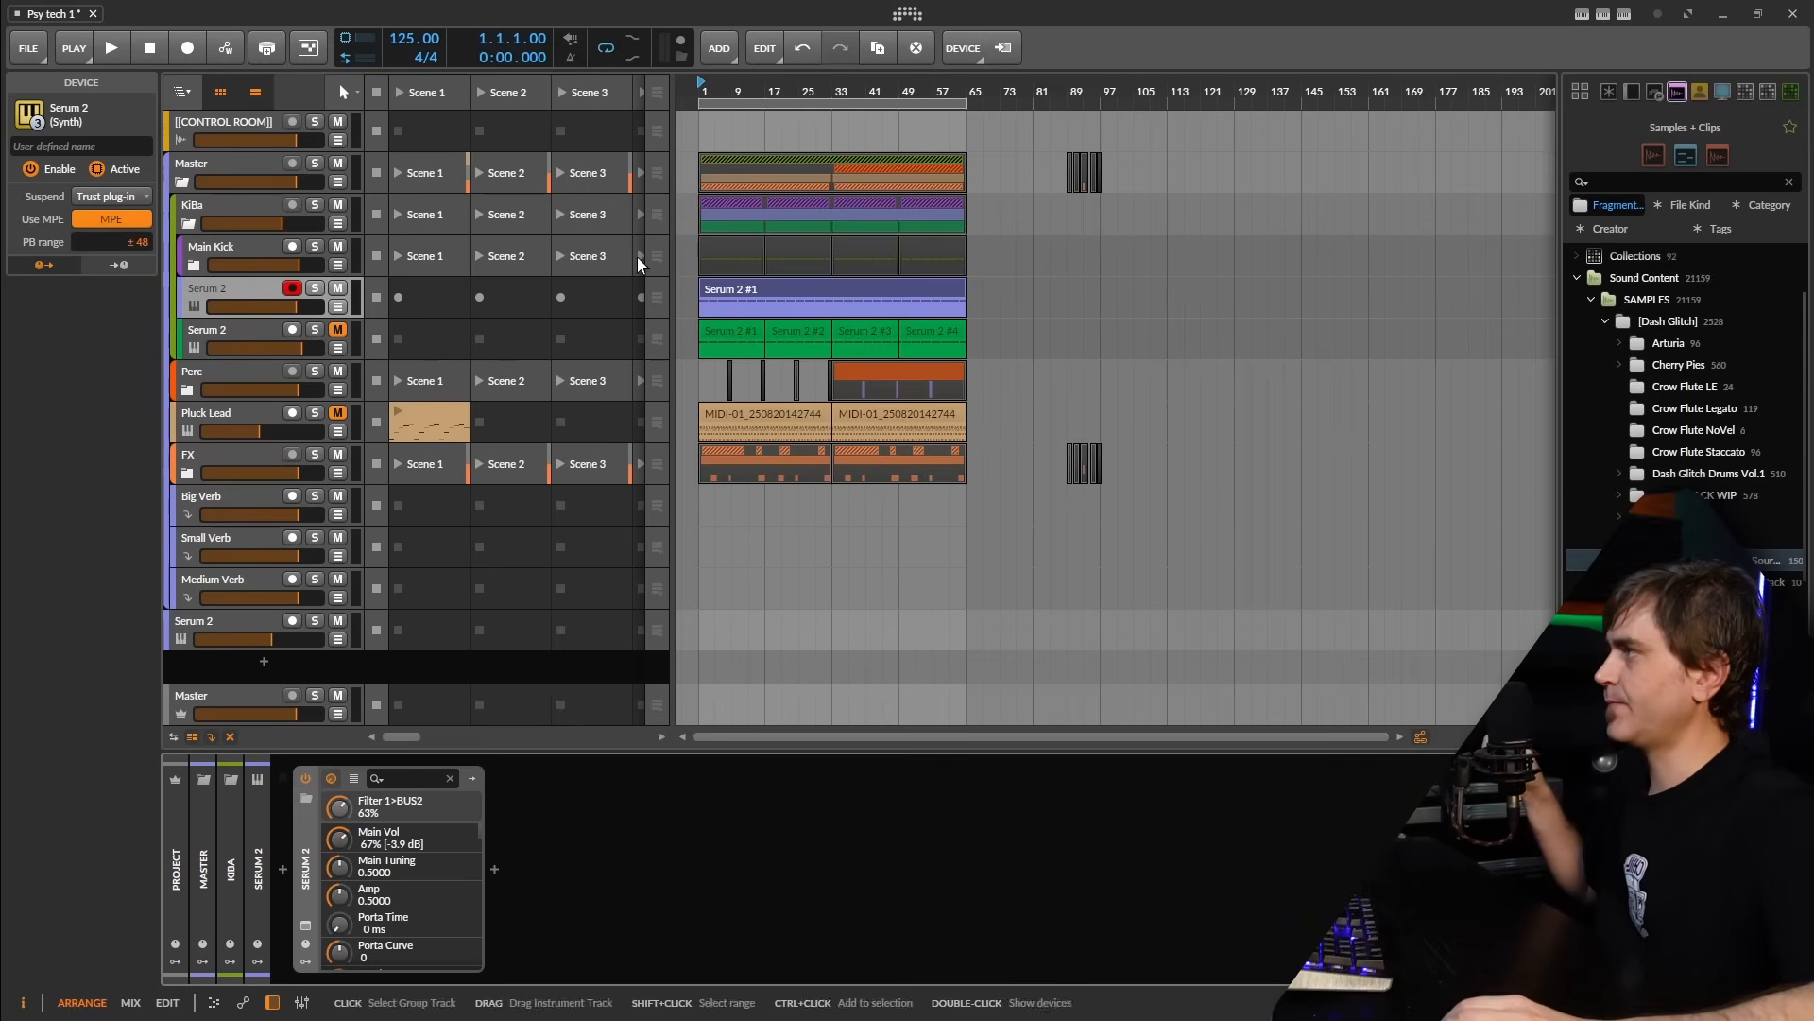
# In the Serum 2 #1 clip, draw a pitch expression bump on the third note that peaks at 1.00 between two zero points
pyautogui.doubleClick(770, 294)
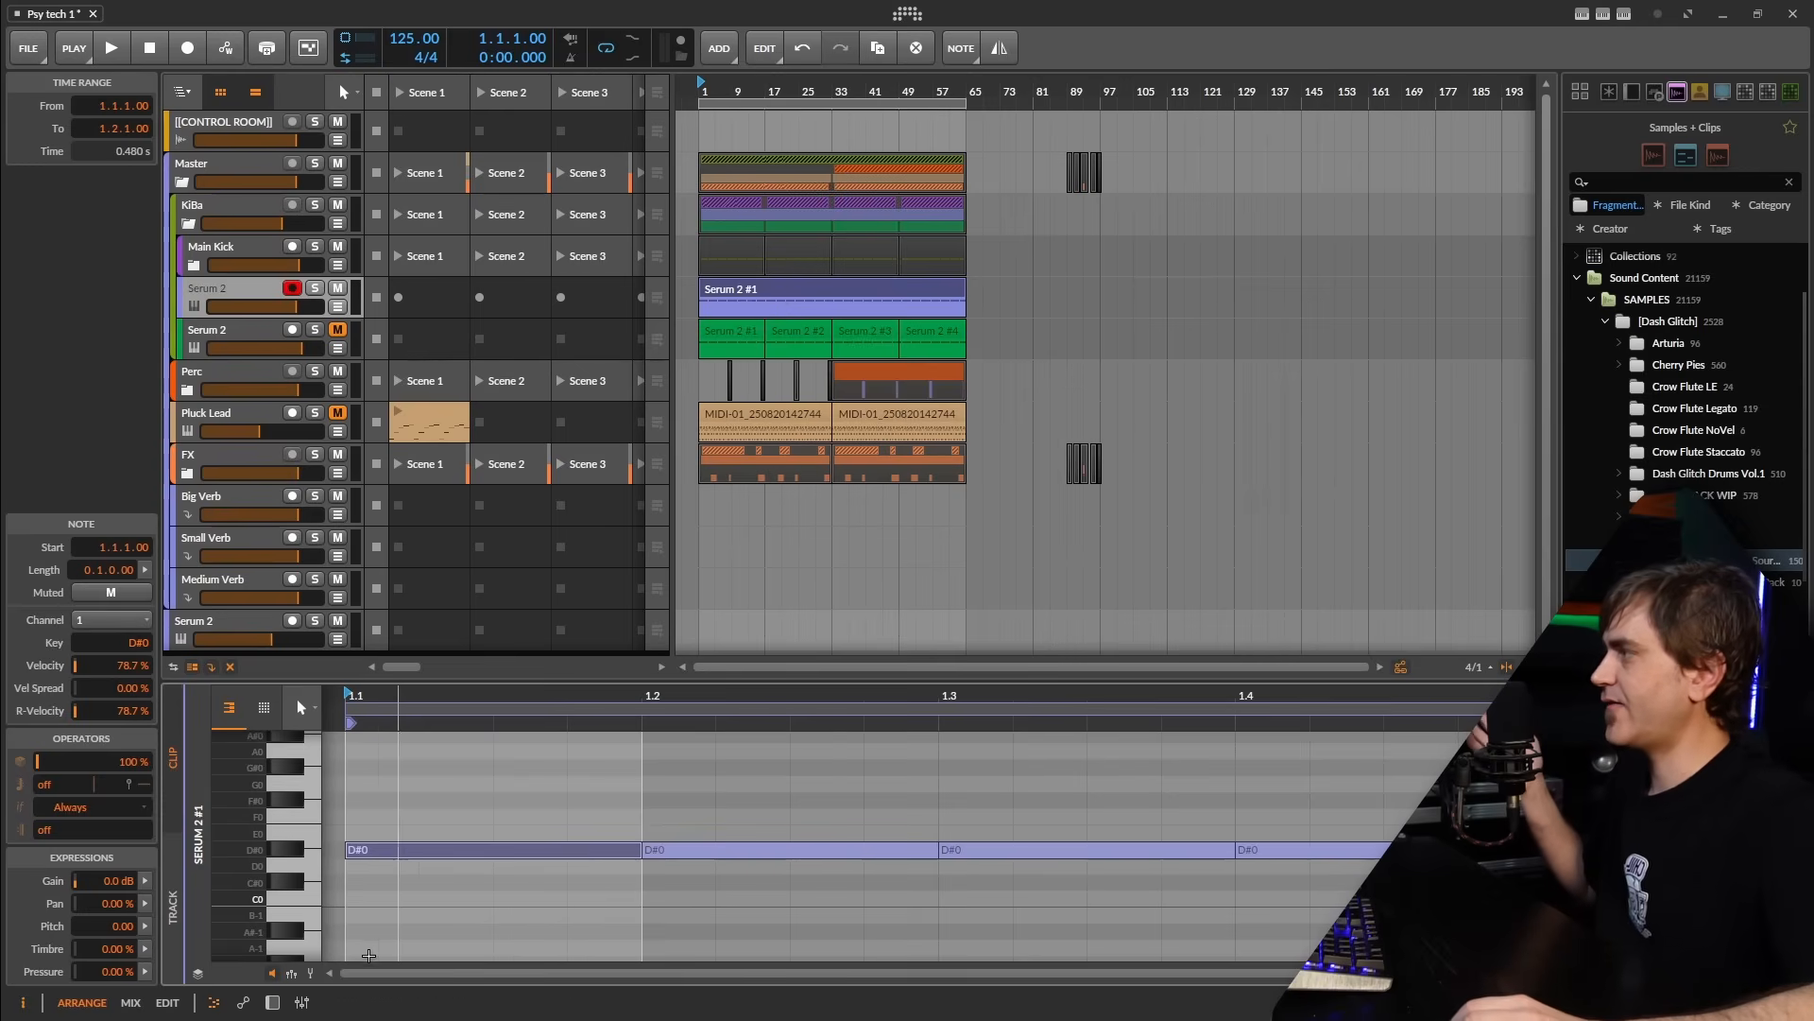
pyautogui.click(310, 973)
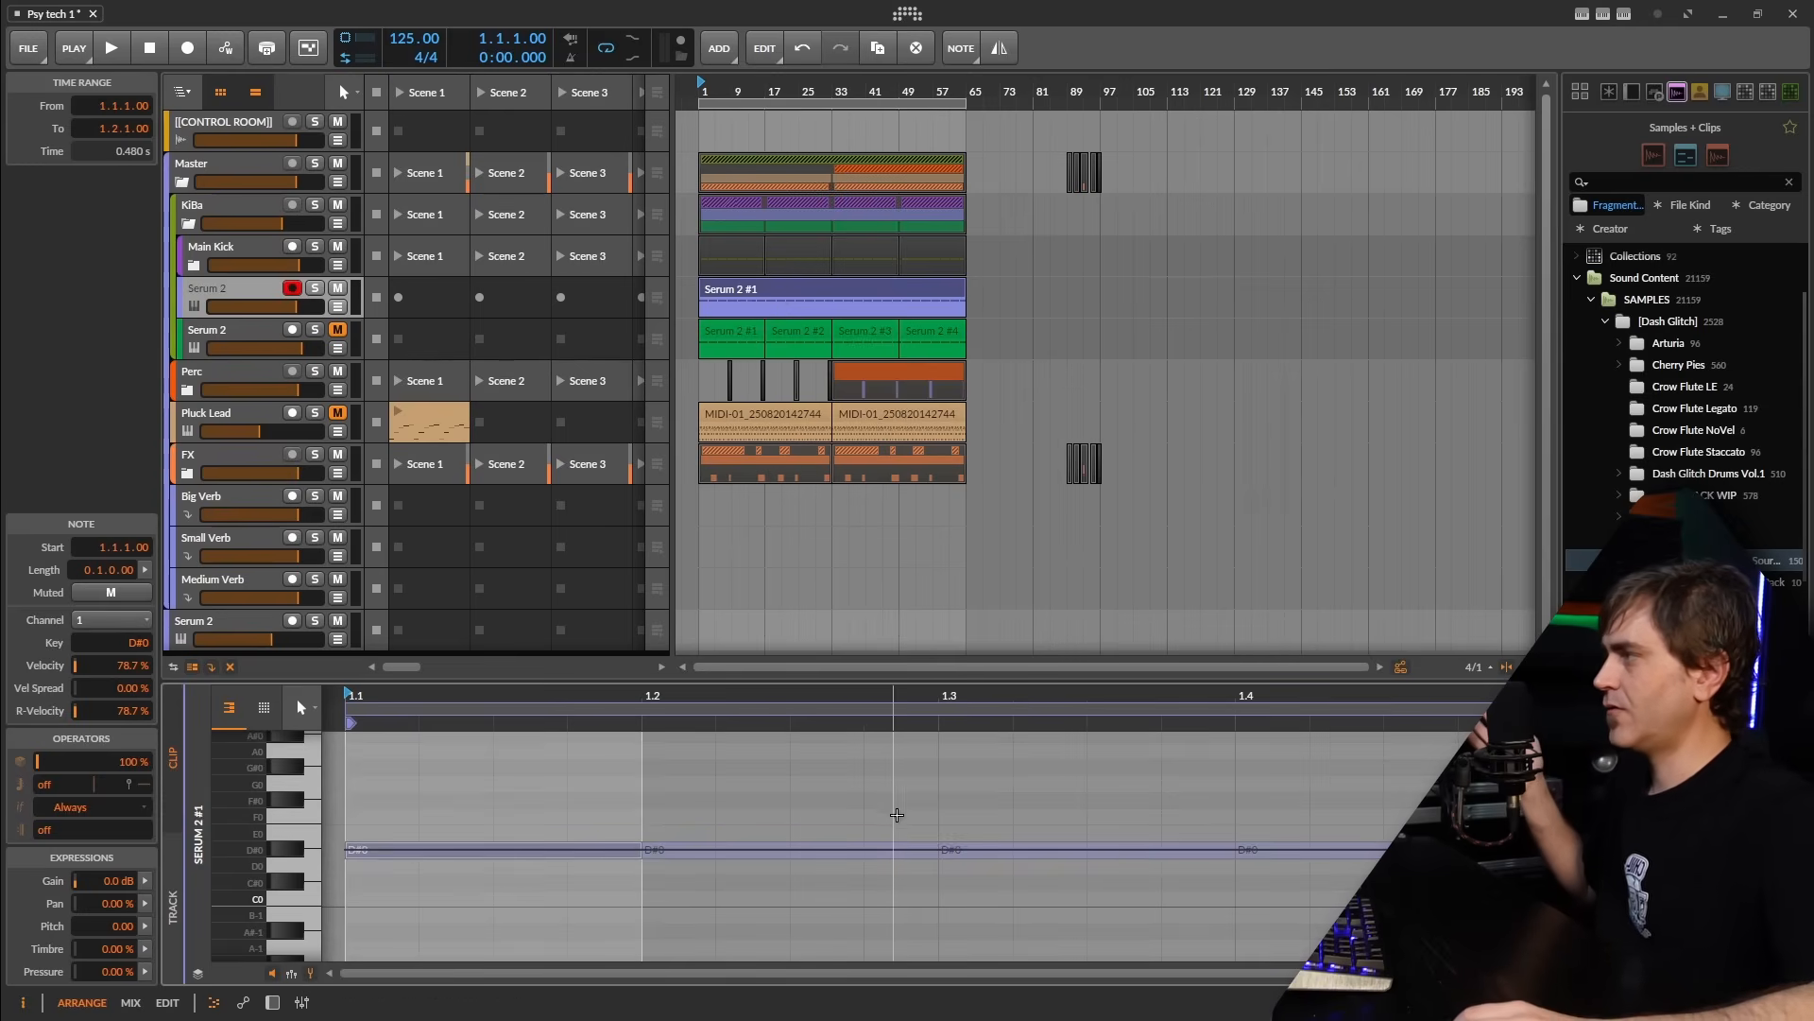
pyautogui.click(1030, 852)
pyautogui.click(1212, 854)
pyautogui.click(1192, 851)
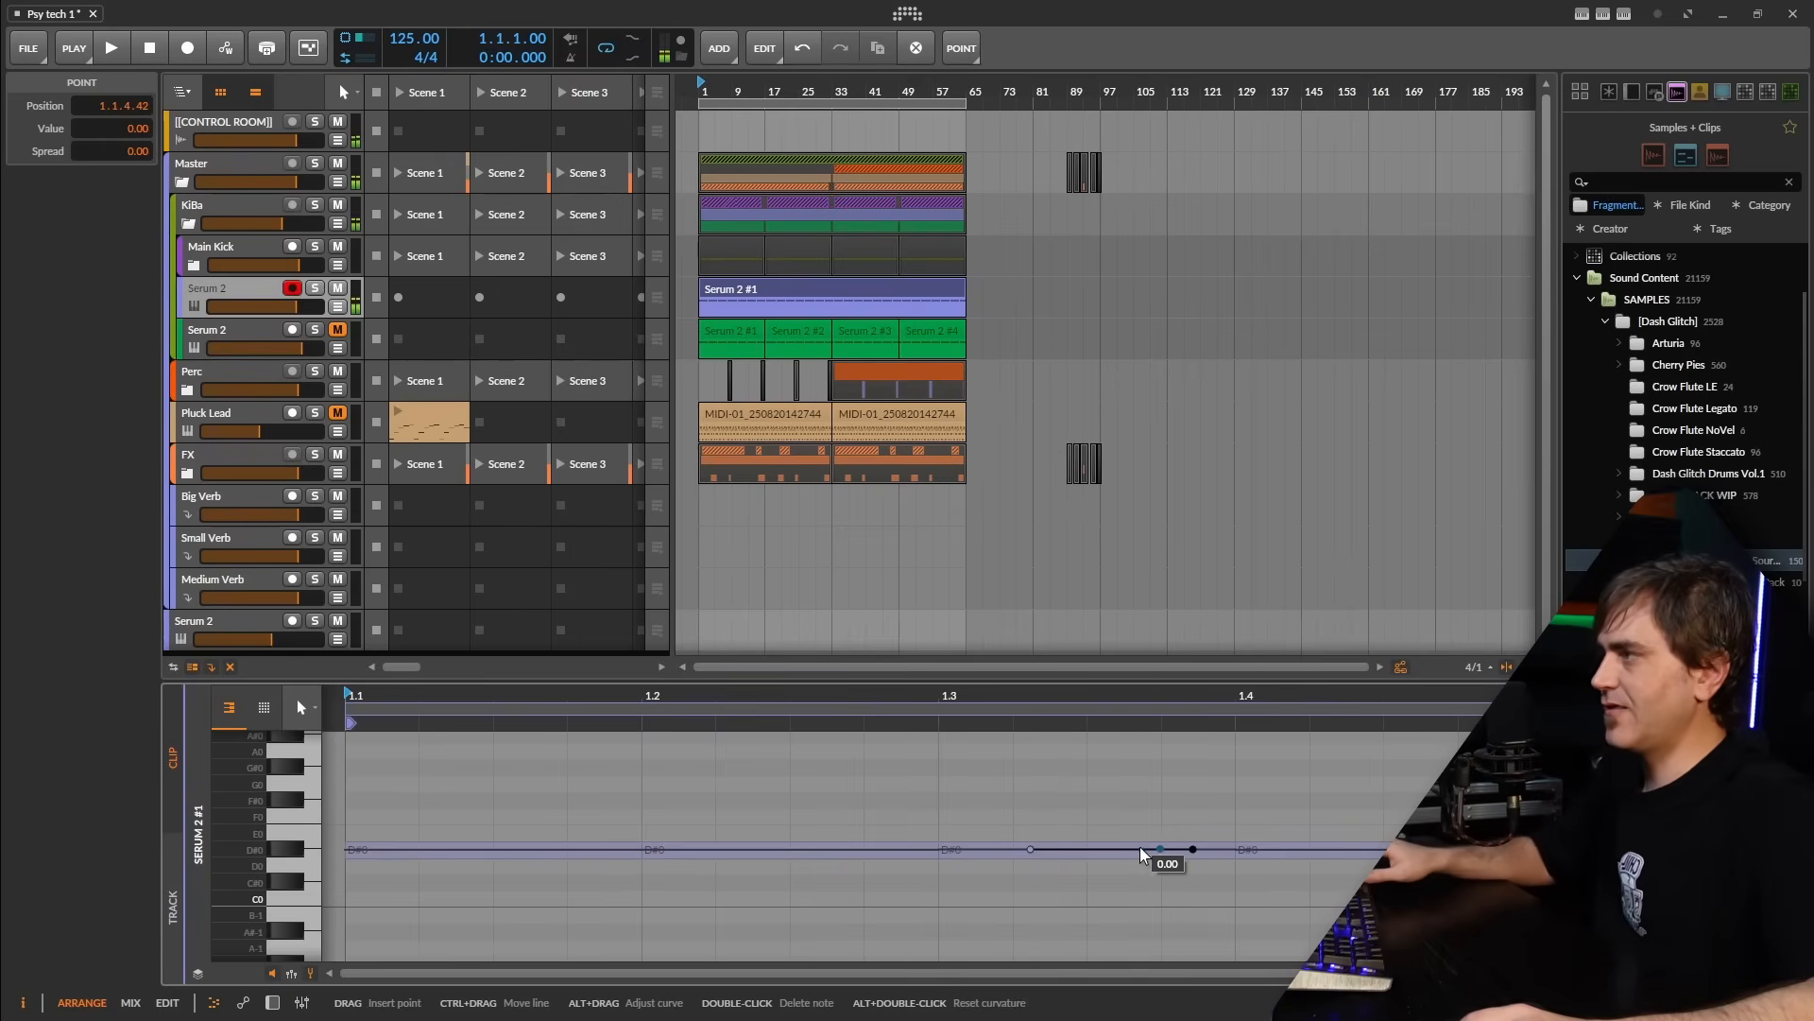
pyautogui.moveTo(1144, 854); pyautogui.dragTo(1120, 833)
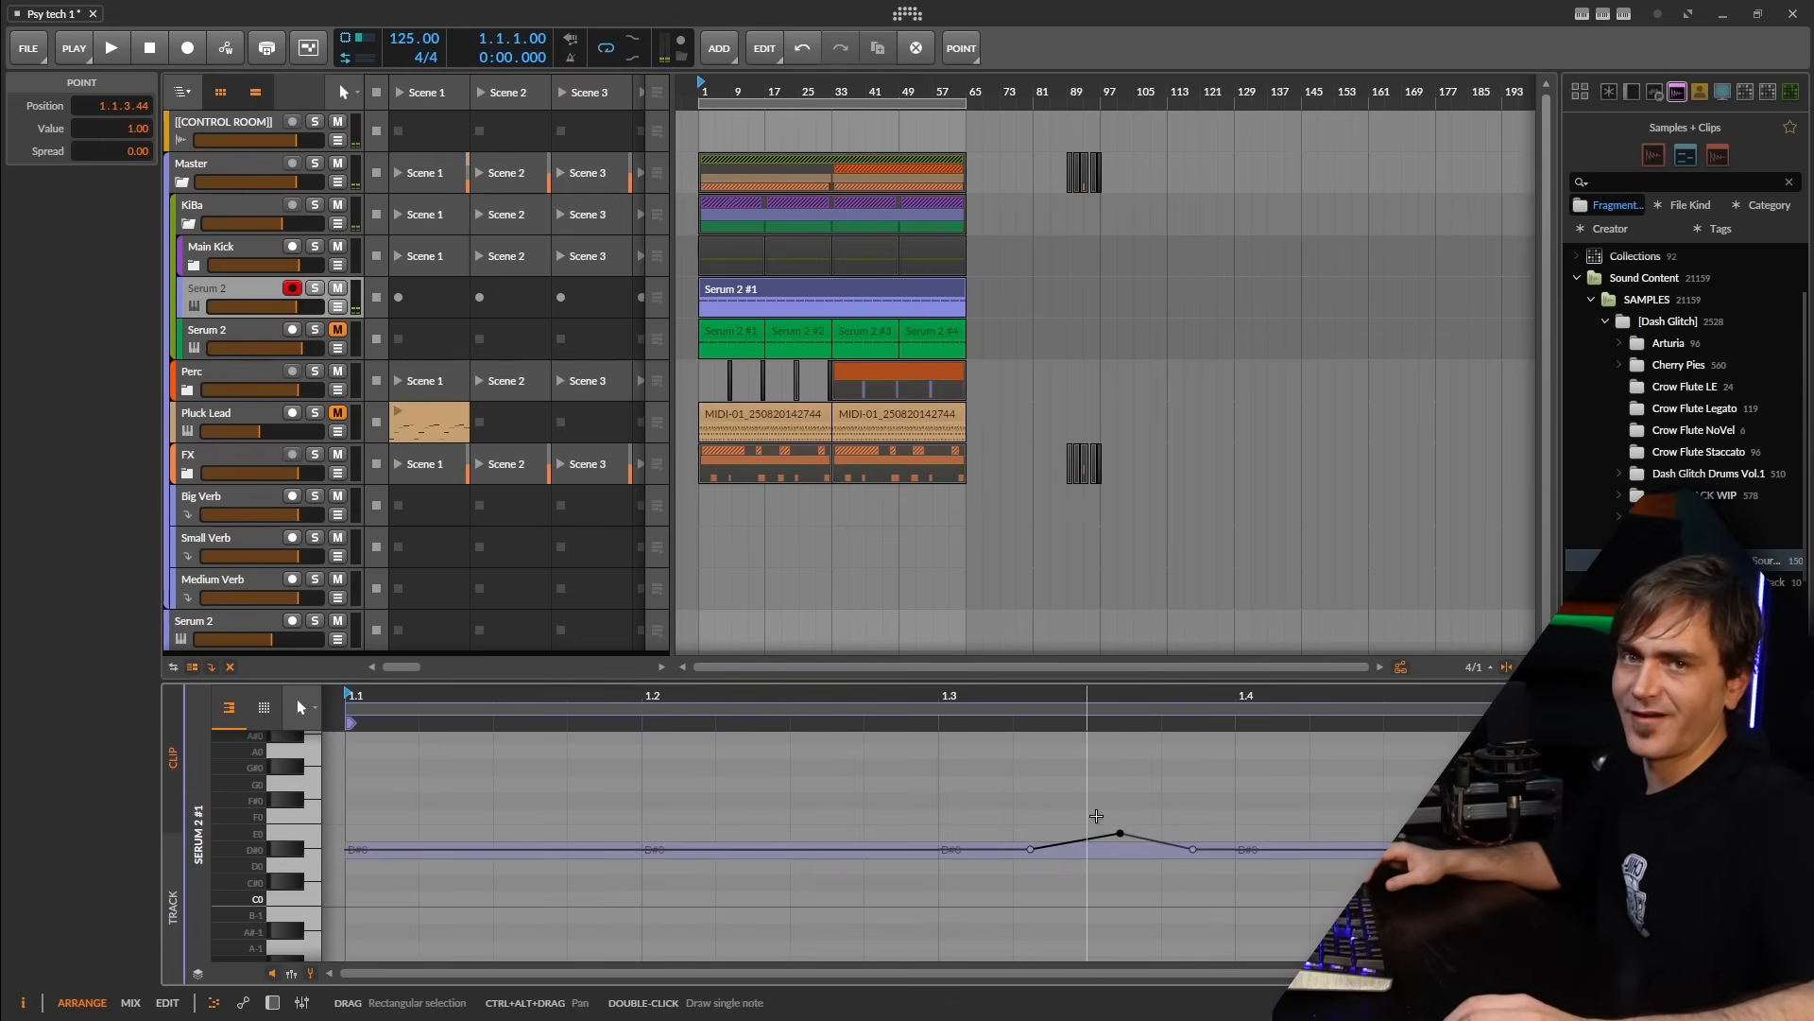
# During playback, draw a pitch slide on the clip's fourth note from zero down to -5.00 at its end
pyautogui.press('space')
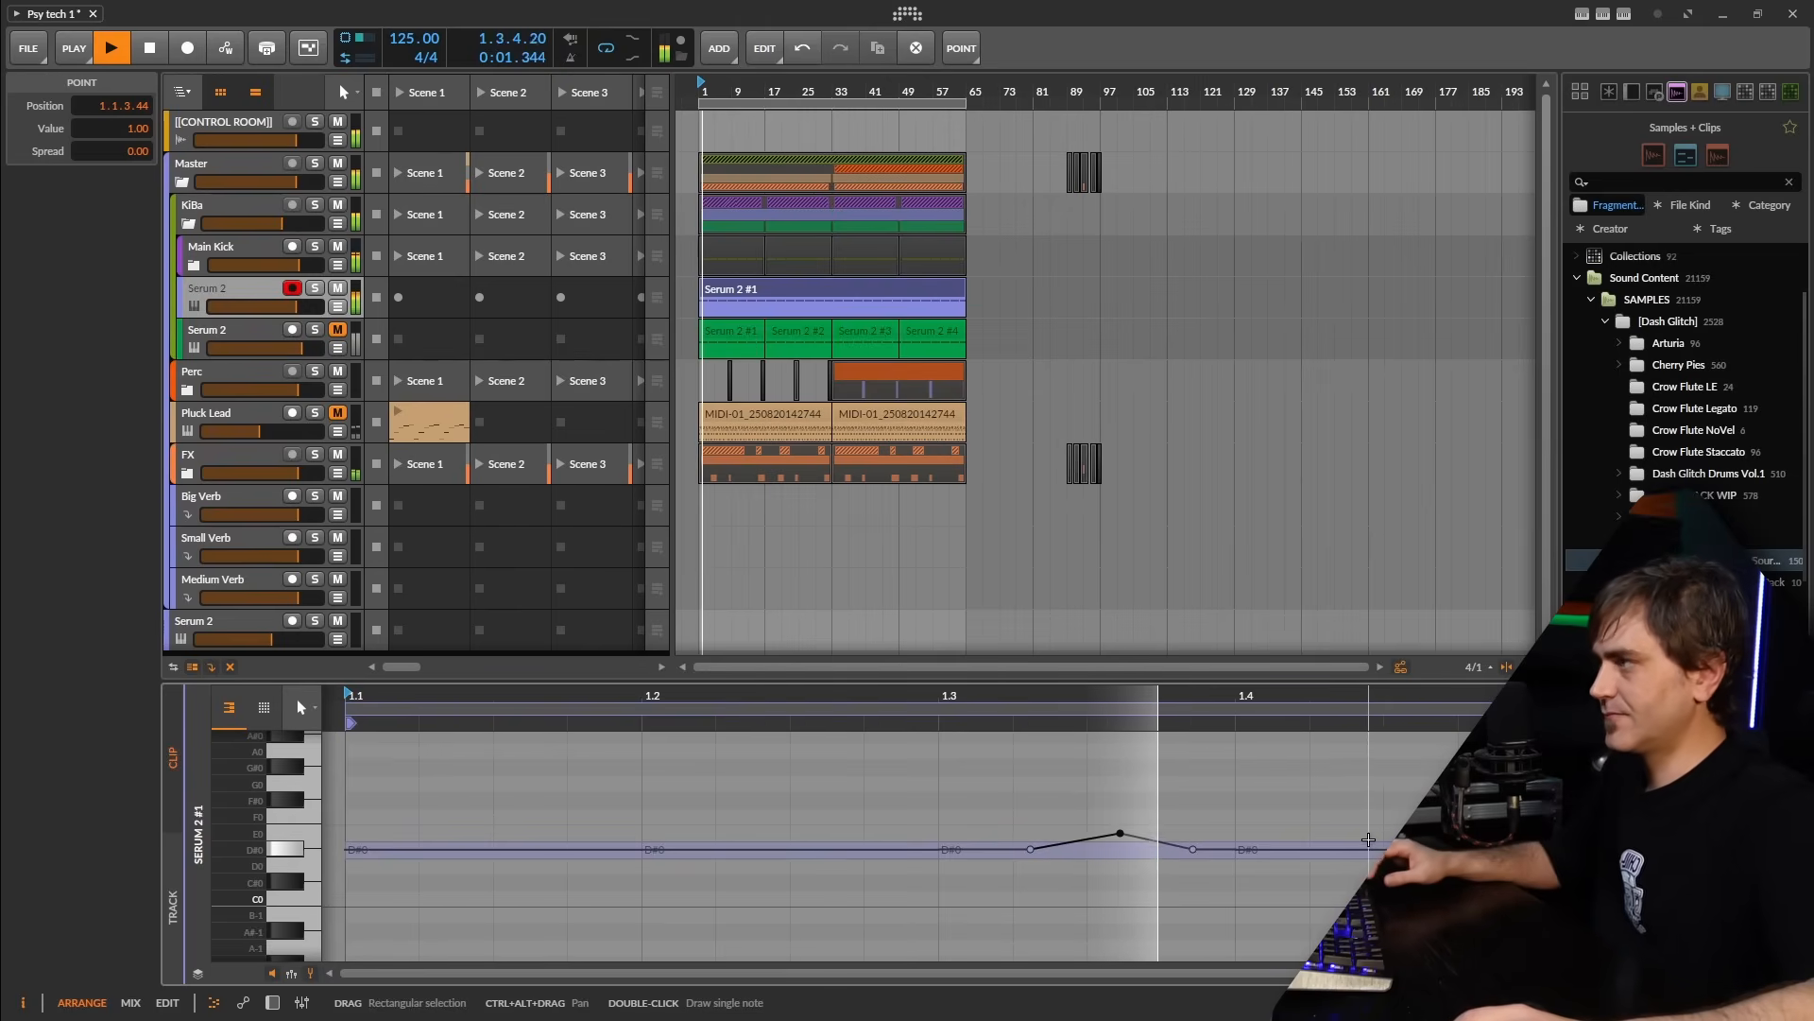
pyautogui.click(1384, 850)
pyautogui.moveTo(1530, 850)
pyautogui.mouseDown()
pyautogui.moveTo(1532, 930)
pyautogui.moveTo(1171, 874)
pyautogui.mouseUp()
pyautogui.scroll(-4, 1531, 907)
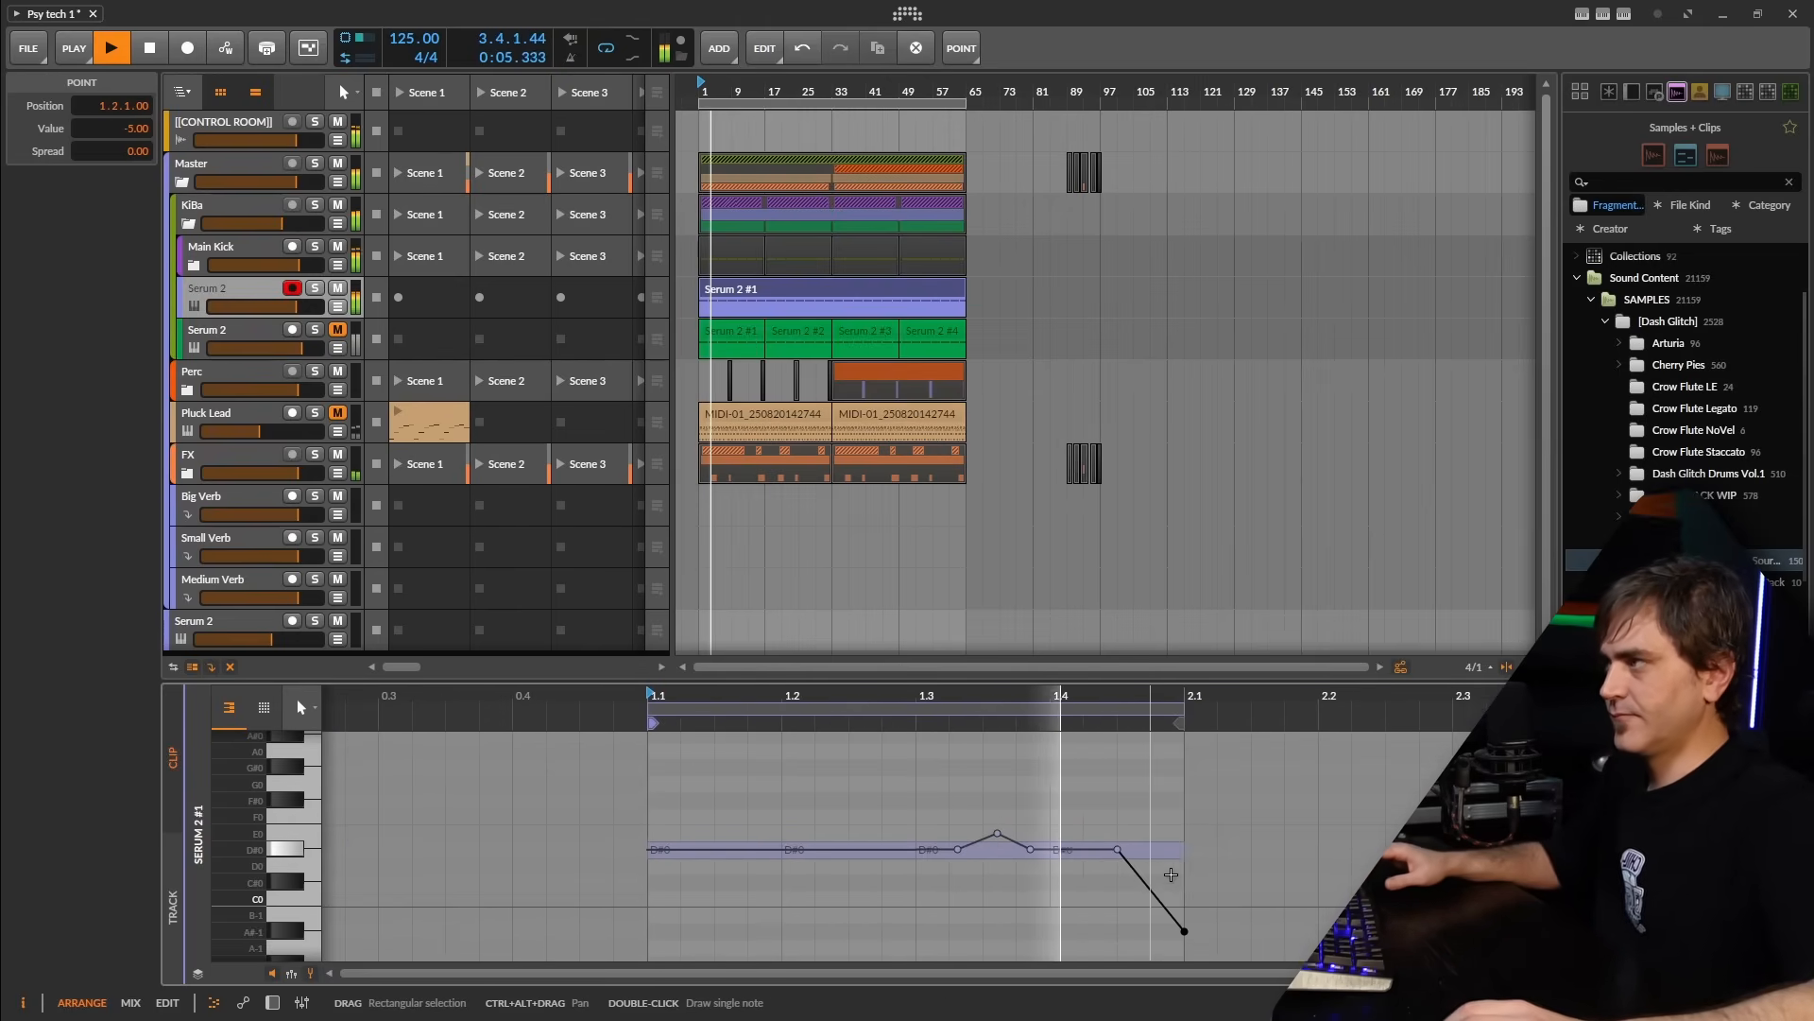